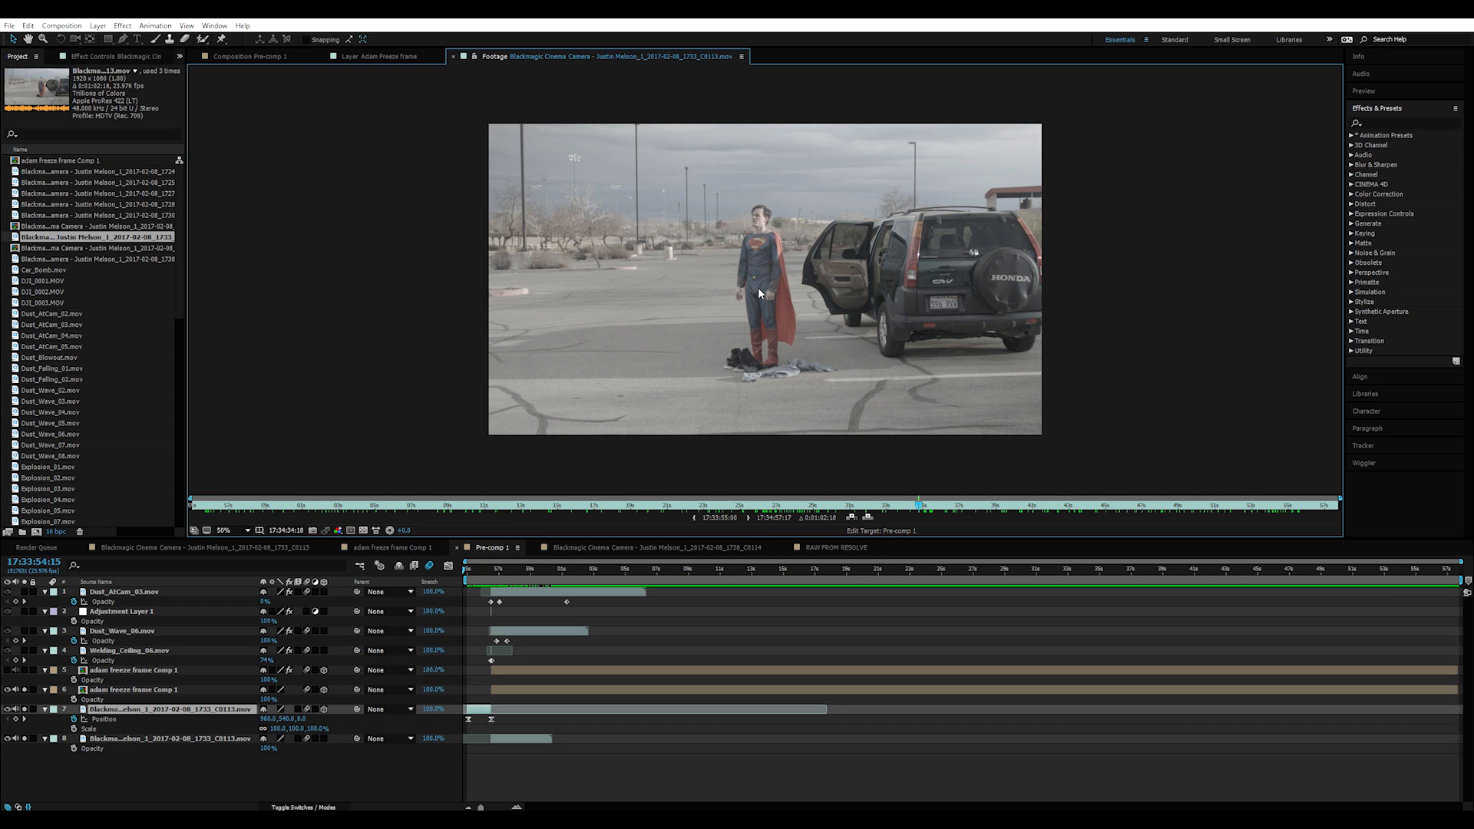
Step: Trim the C0113 source footage to 17:34:35:07–17:34:39:17, covering the costumed man's jump, and create a new composition from it
left_click_drag(59, 243, 330, 523)
mouse_move(917, 510)
left_mouse_down()
mouse_move(964, 512)
mouse_move(925, 512)
left_mouse_up()
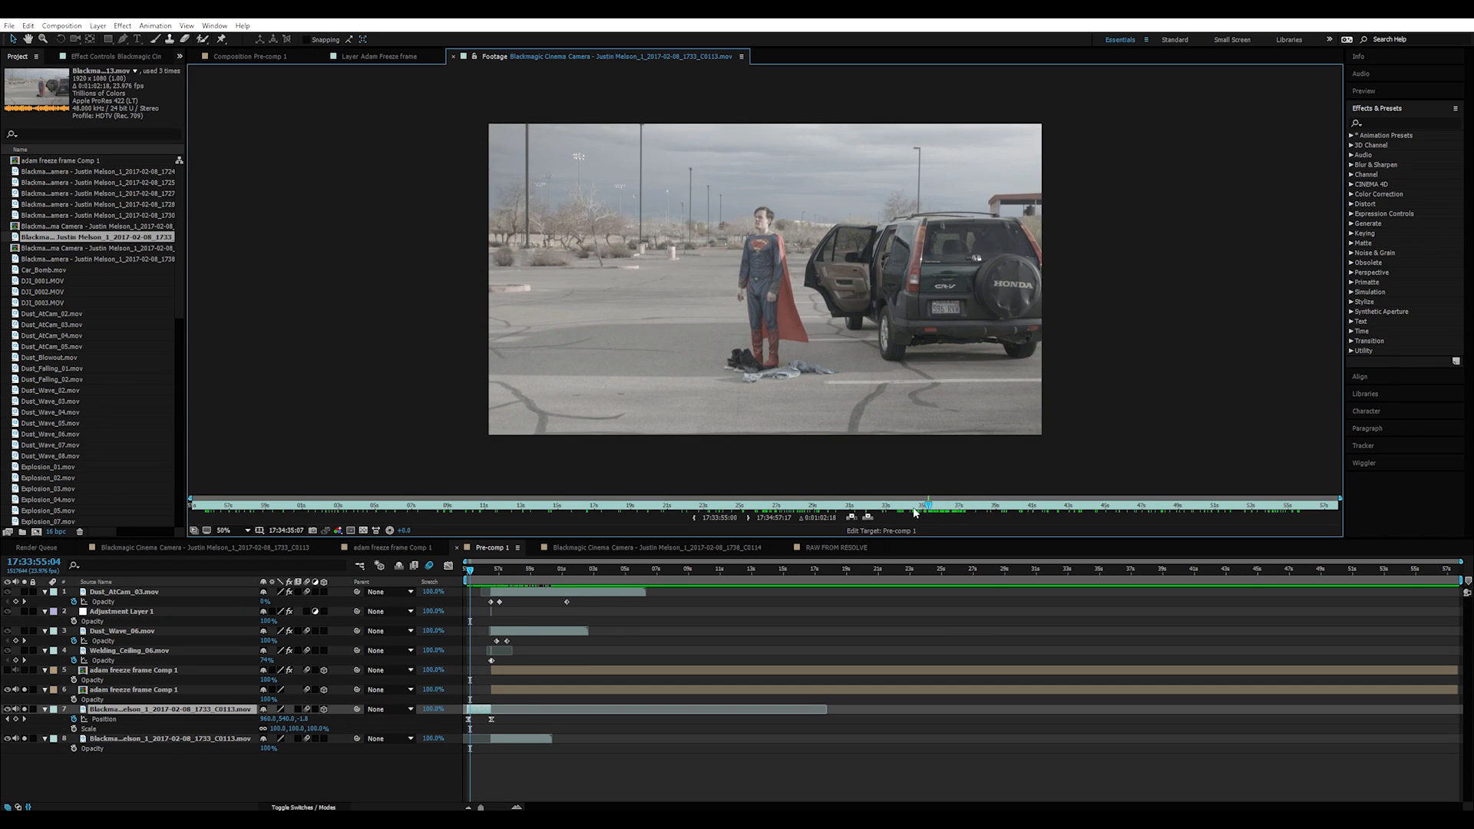
key("alt+[")
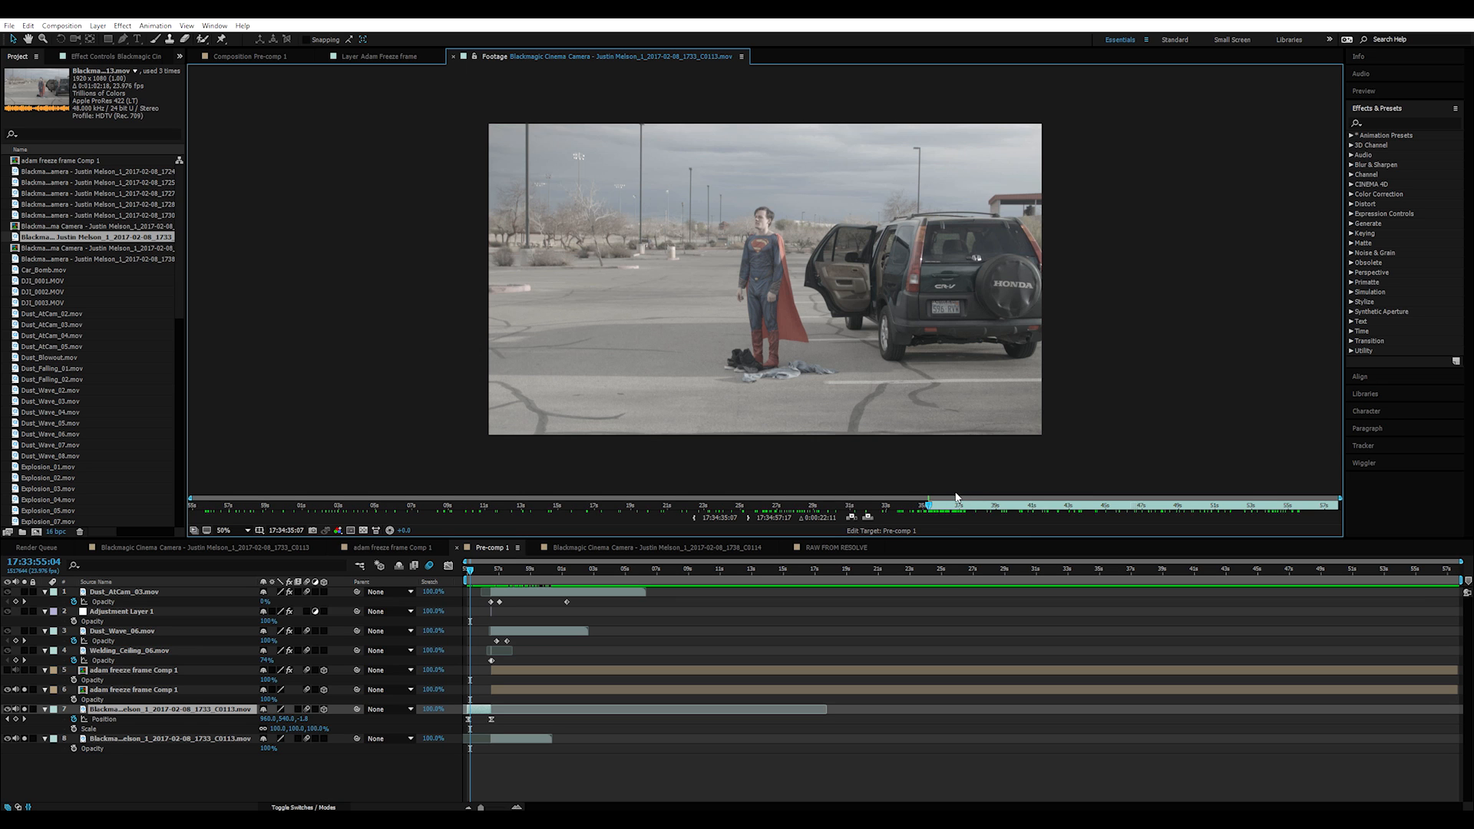
left_click_drag(929, 507, 1007, 498)
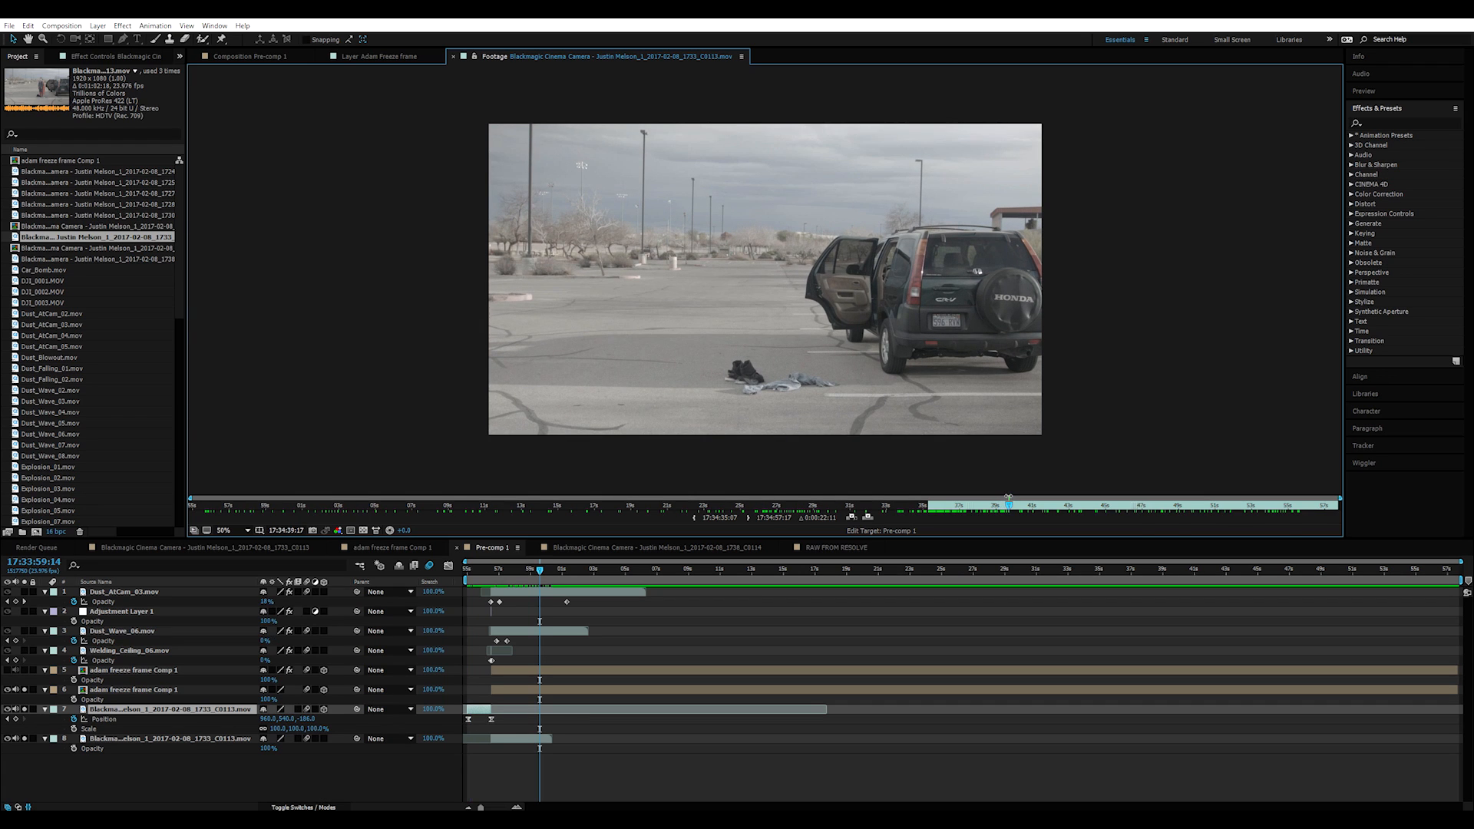
key("alt+bracketright")
left_click_drag(80, 237, 36, 532)
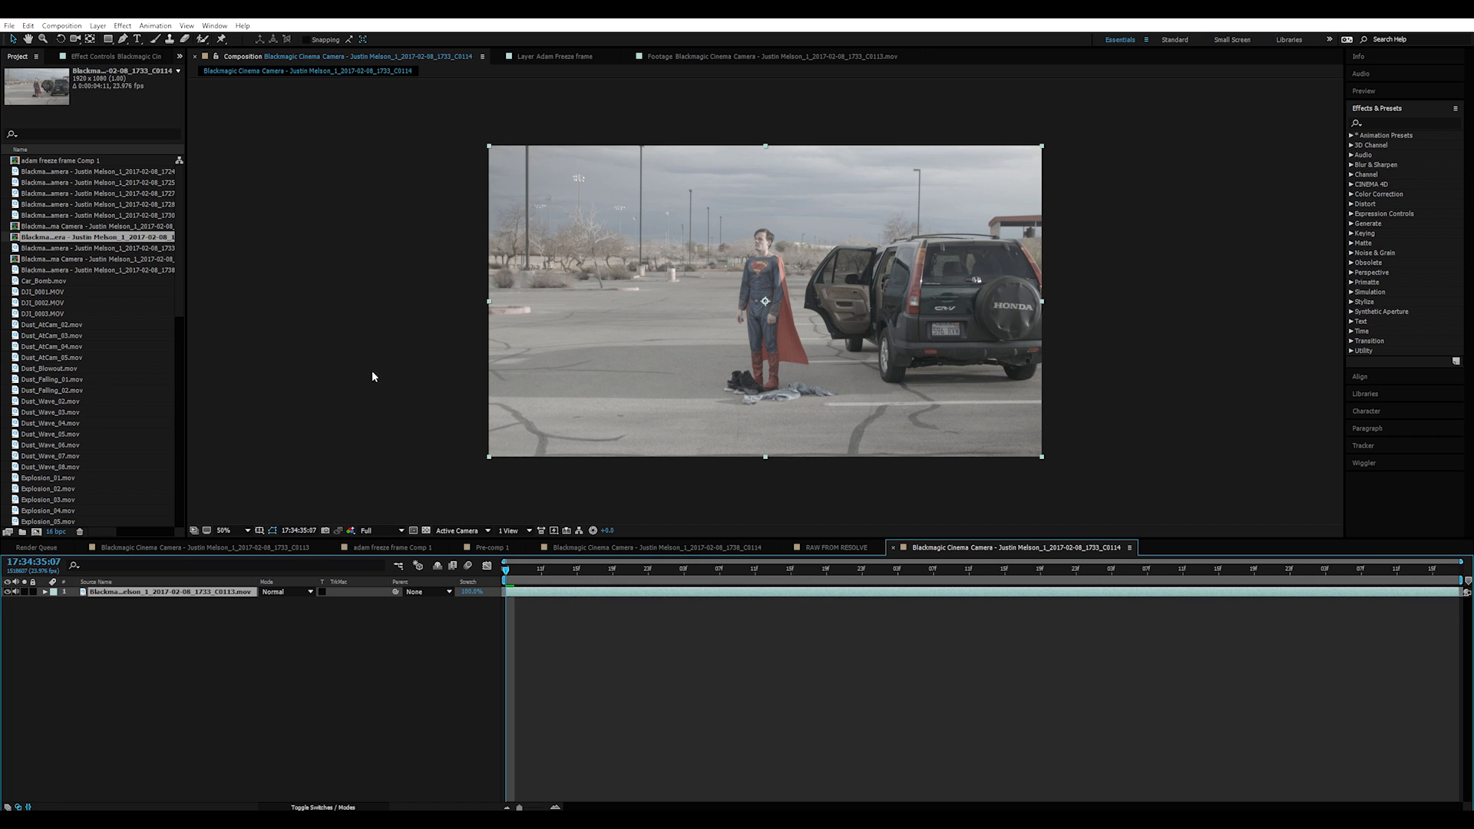
Step: Set the C0113 footage range to 17:34:52:08–17:34:56:09 for an empty background plate, and add it beneath the jump clip in the composition
double_click(72, 249)
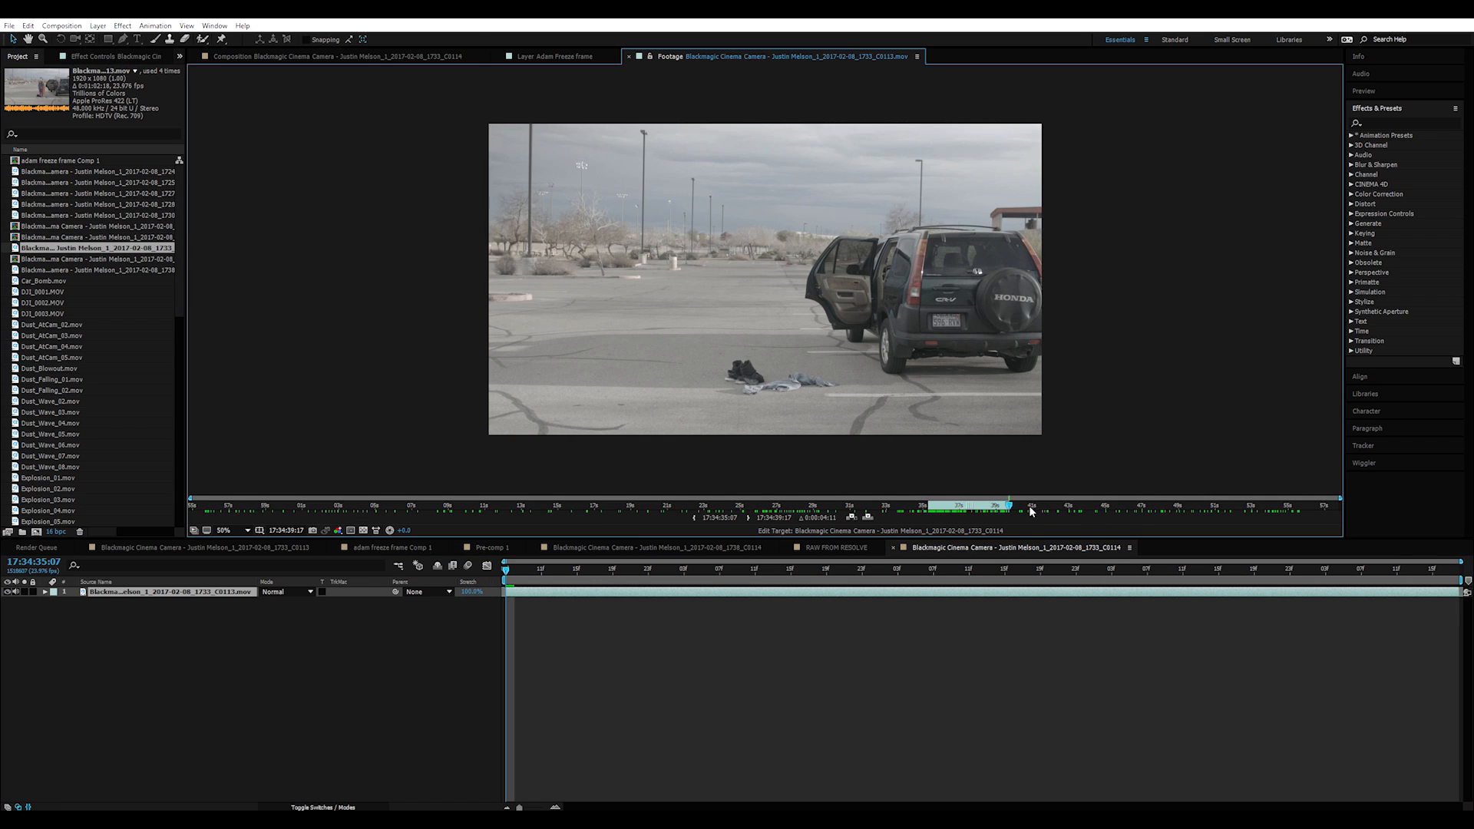
left_click(1158, 500)
left_click_drag(1159, 499, 1256, 501)
left_click(1175, 504)
left_click_drag(1192, 507, 1258, 522)
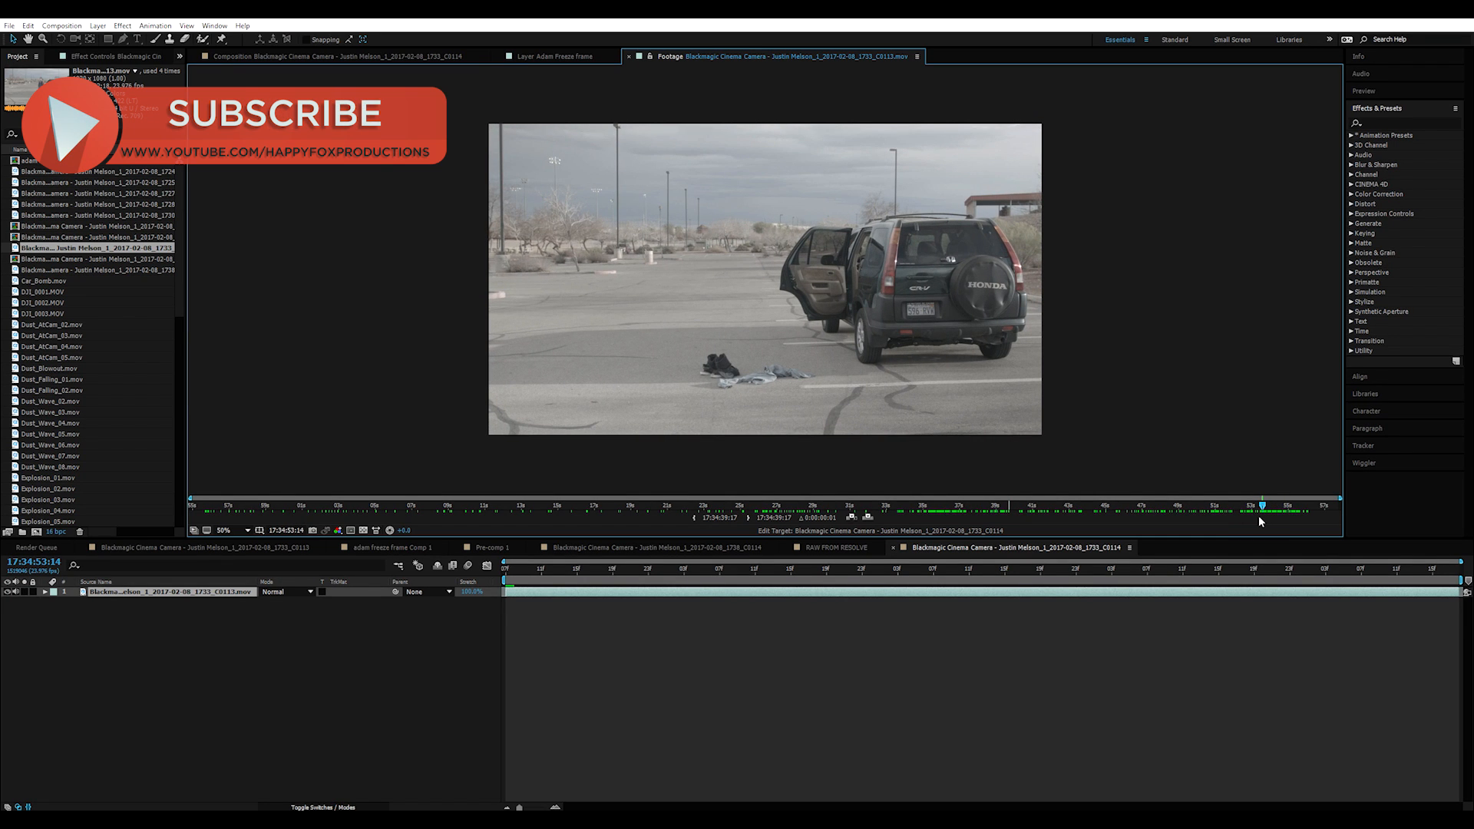
key("alt+bracketright")
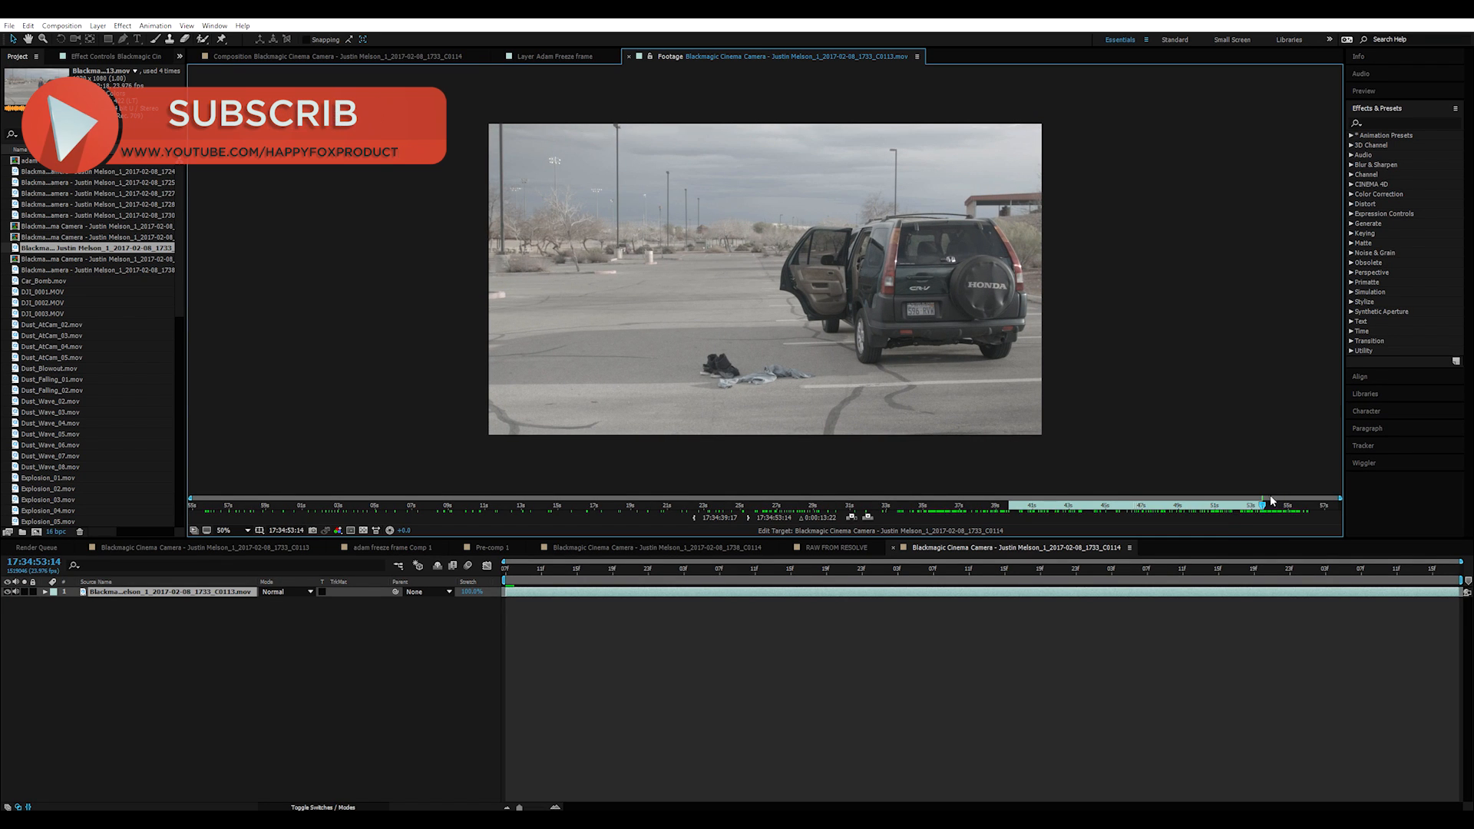
left_click_drag(1261, 505, 1308, 504)
key("alt+bracketright")
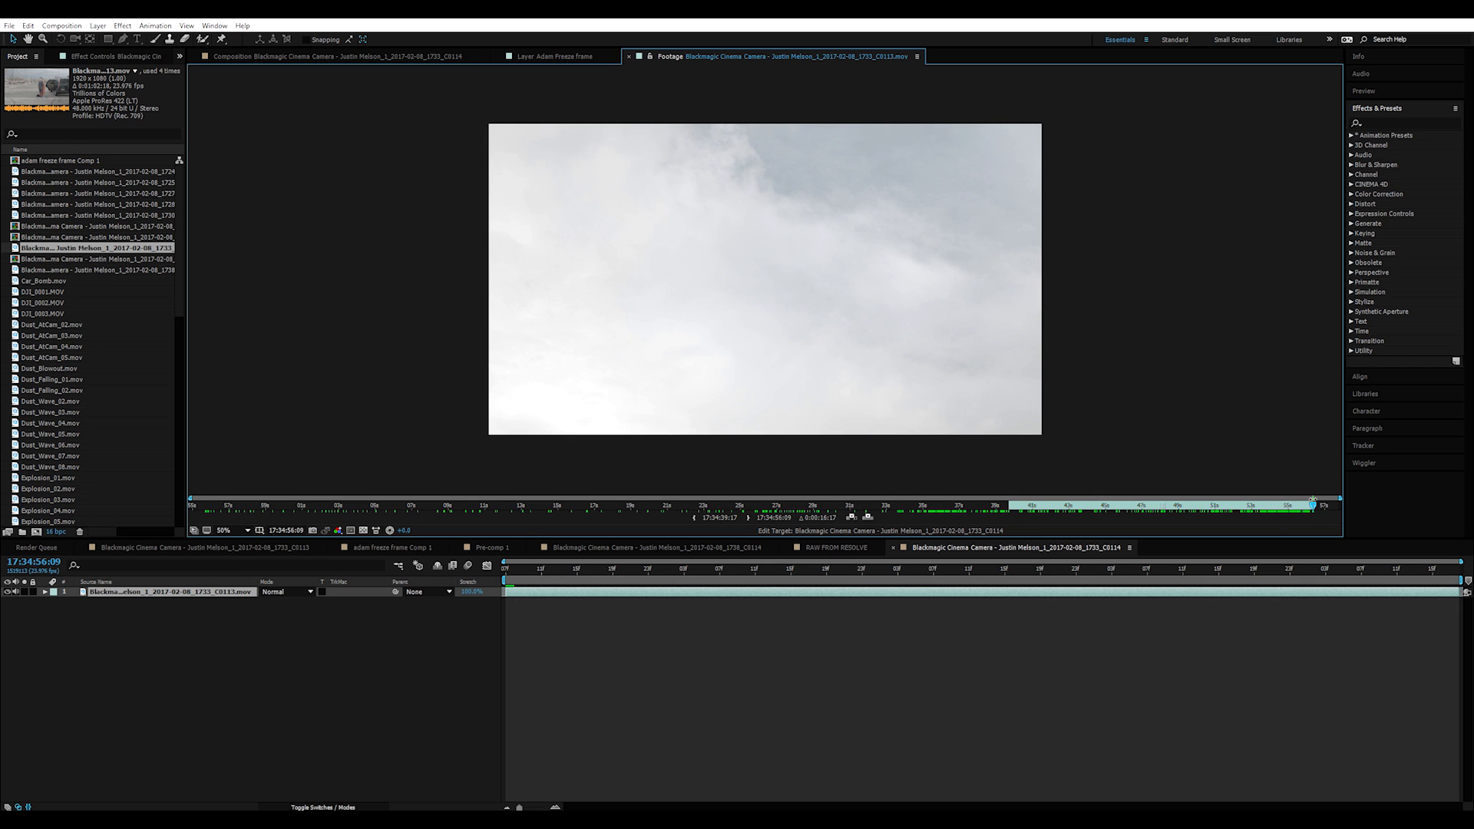
left_click_drag(1302, 509, 1238, 507)
key("alt+bracketleft")
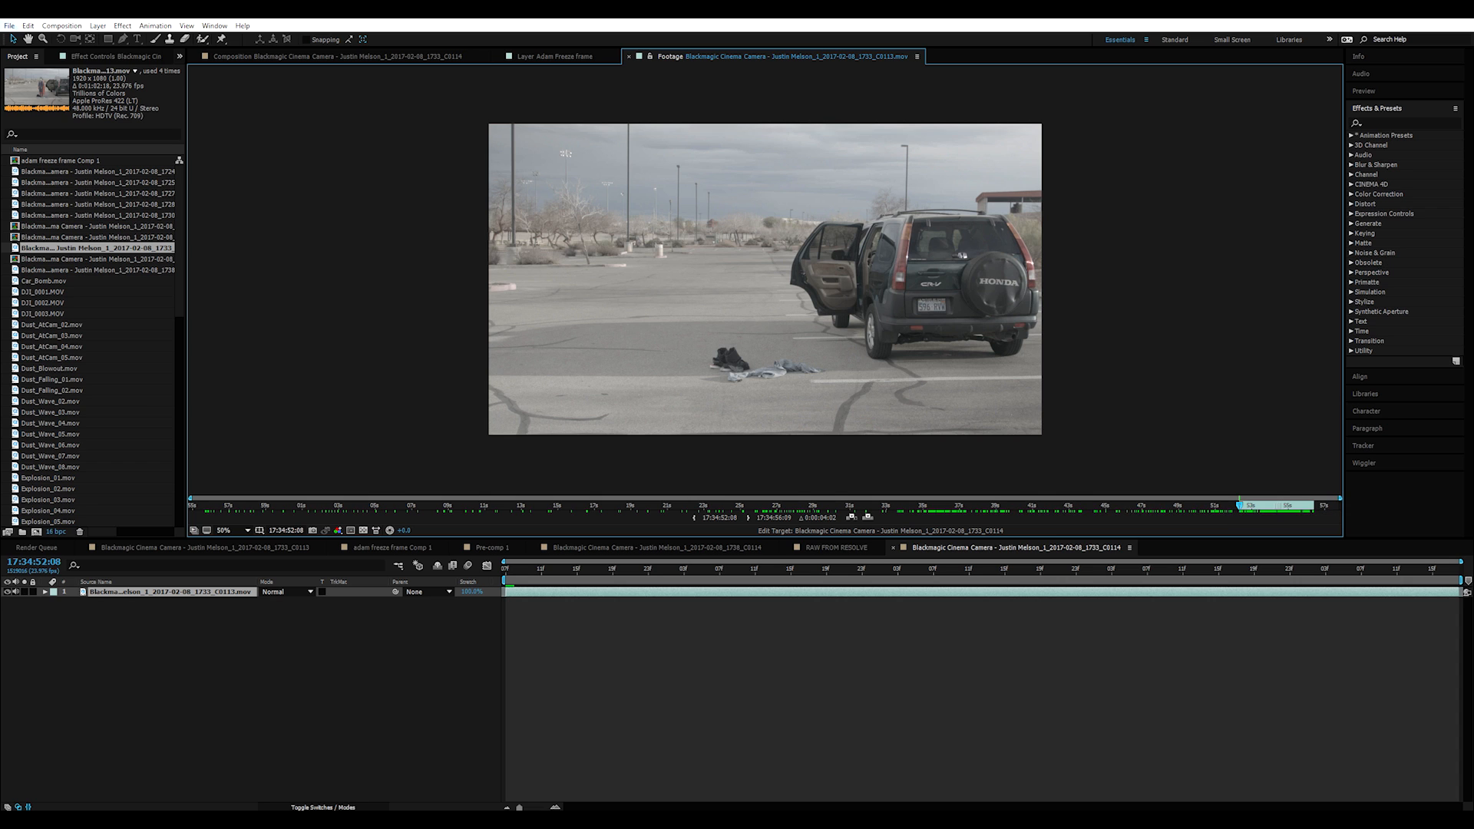
left_click_drag(96, 250, 102, 614)
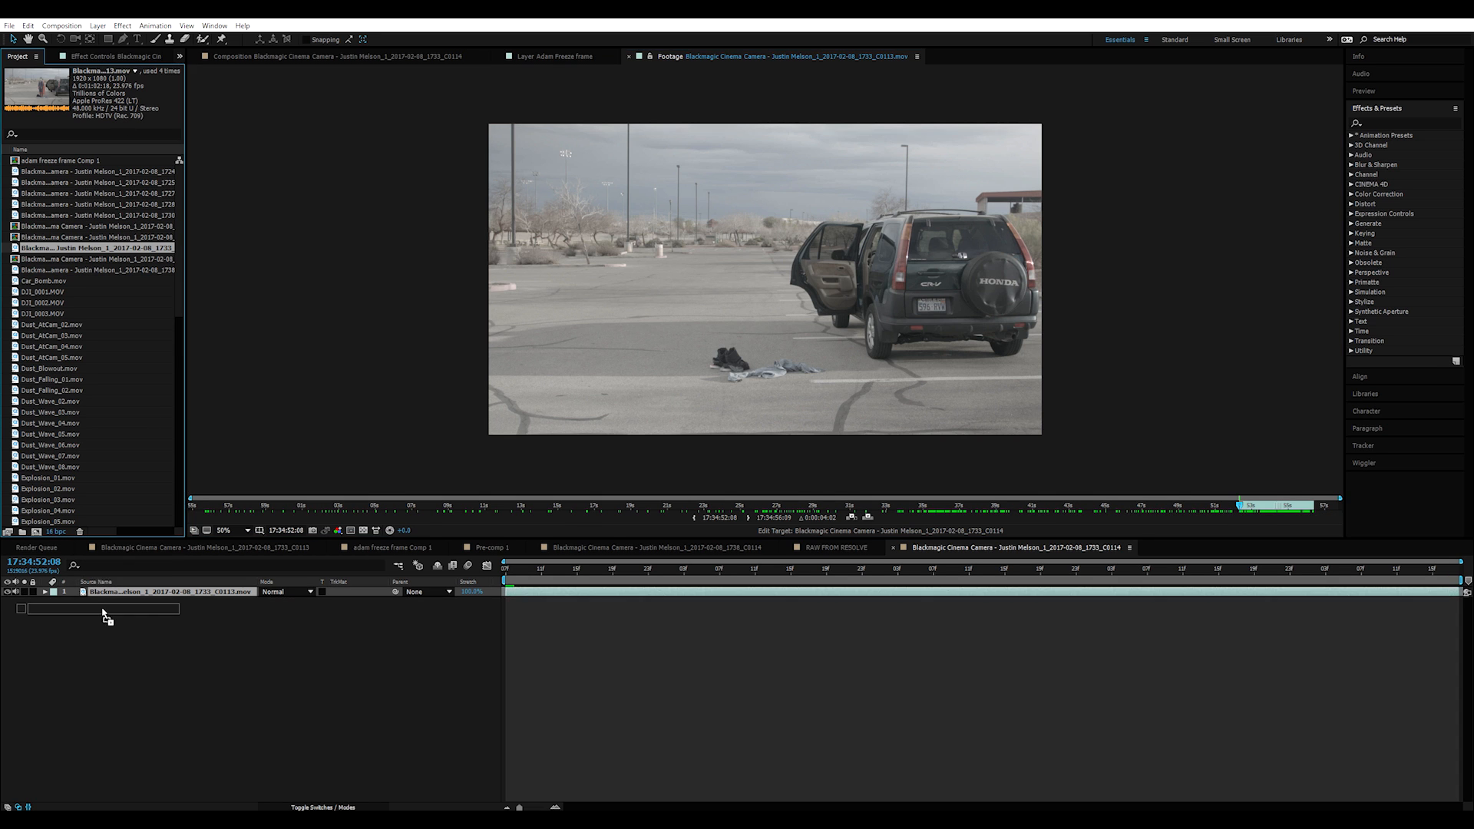
Step: Duplicate the jump clip and apply Freeze Frame to the copy at 17:34:36:15
left_click_drag(515, 571, 966, 643)
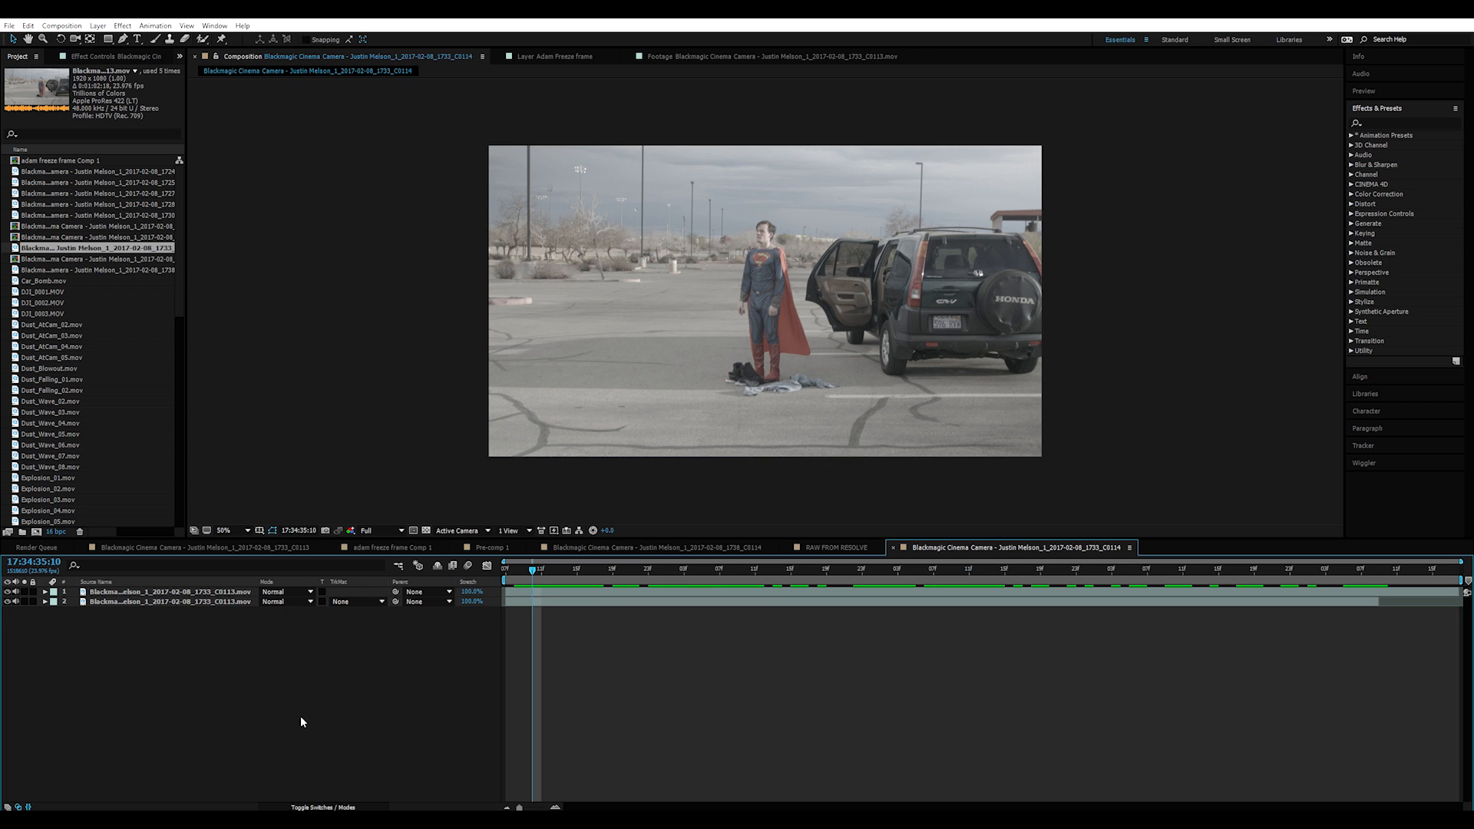
left_click(199, 592)
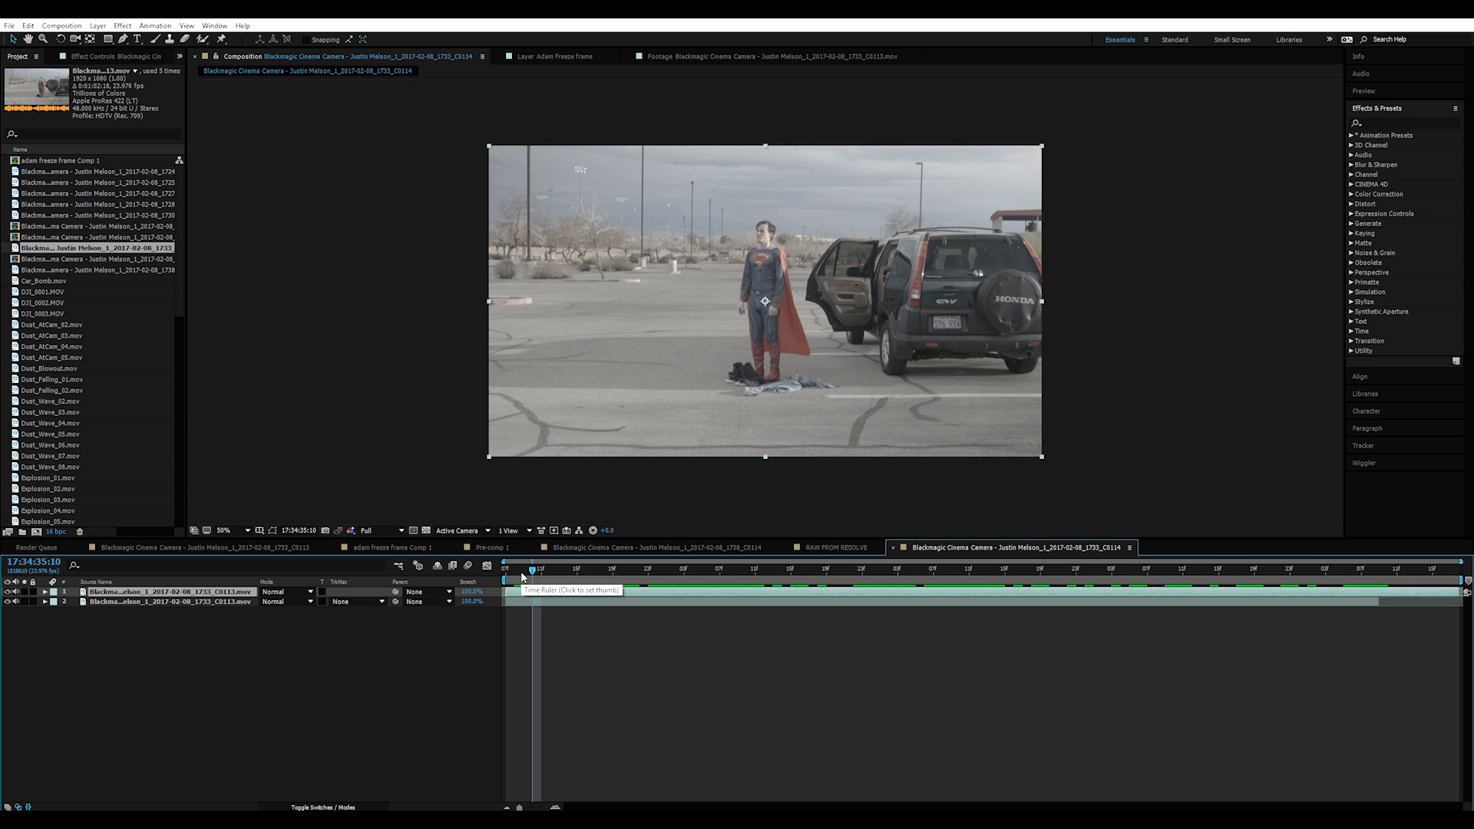
key("space")
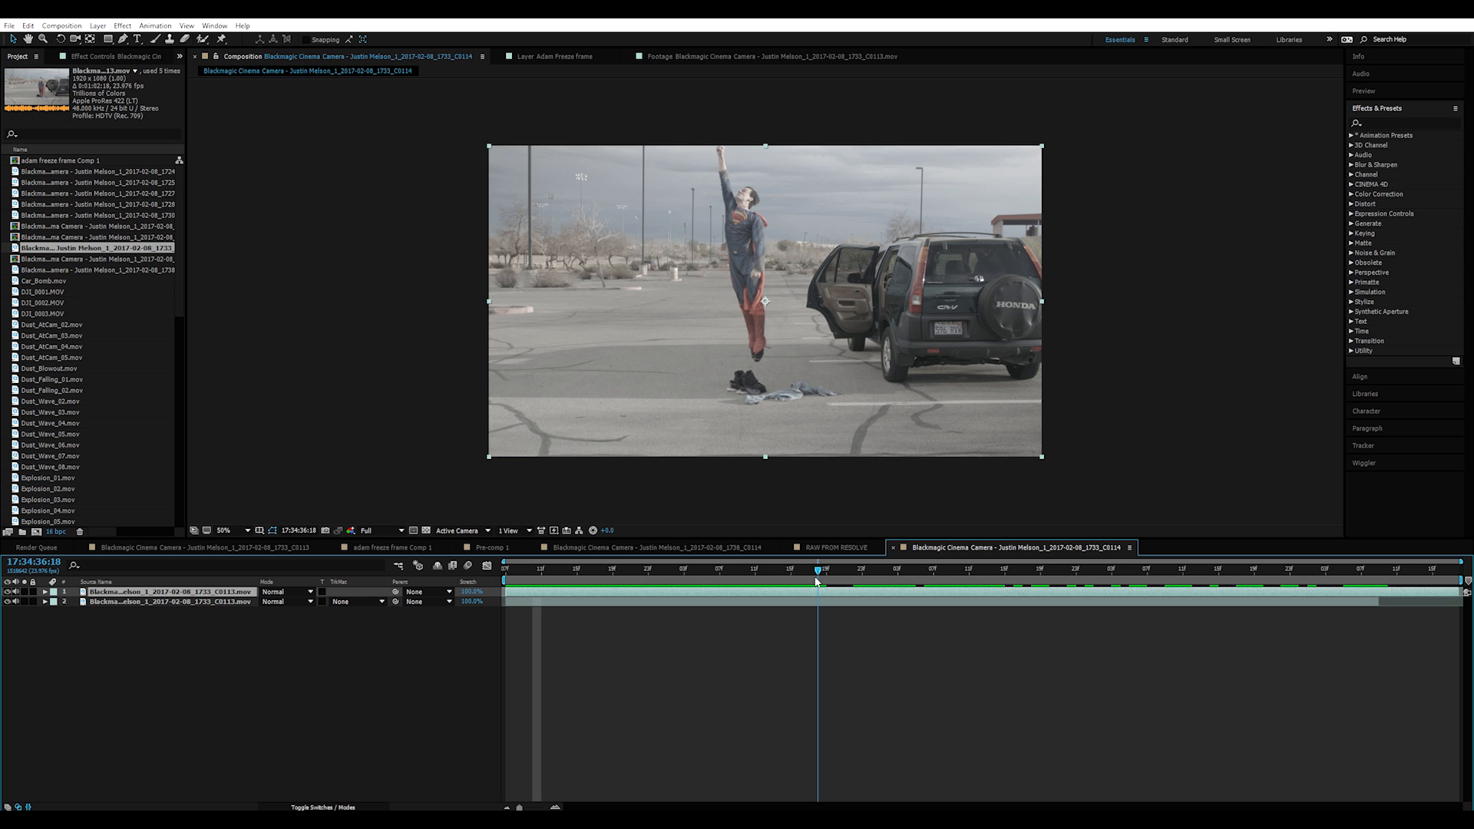
left_click_drag(816, 581, 788, 595)
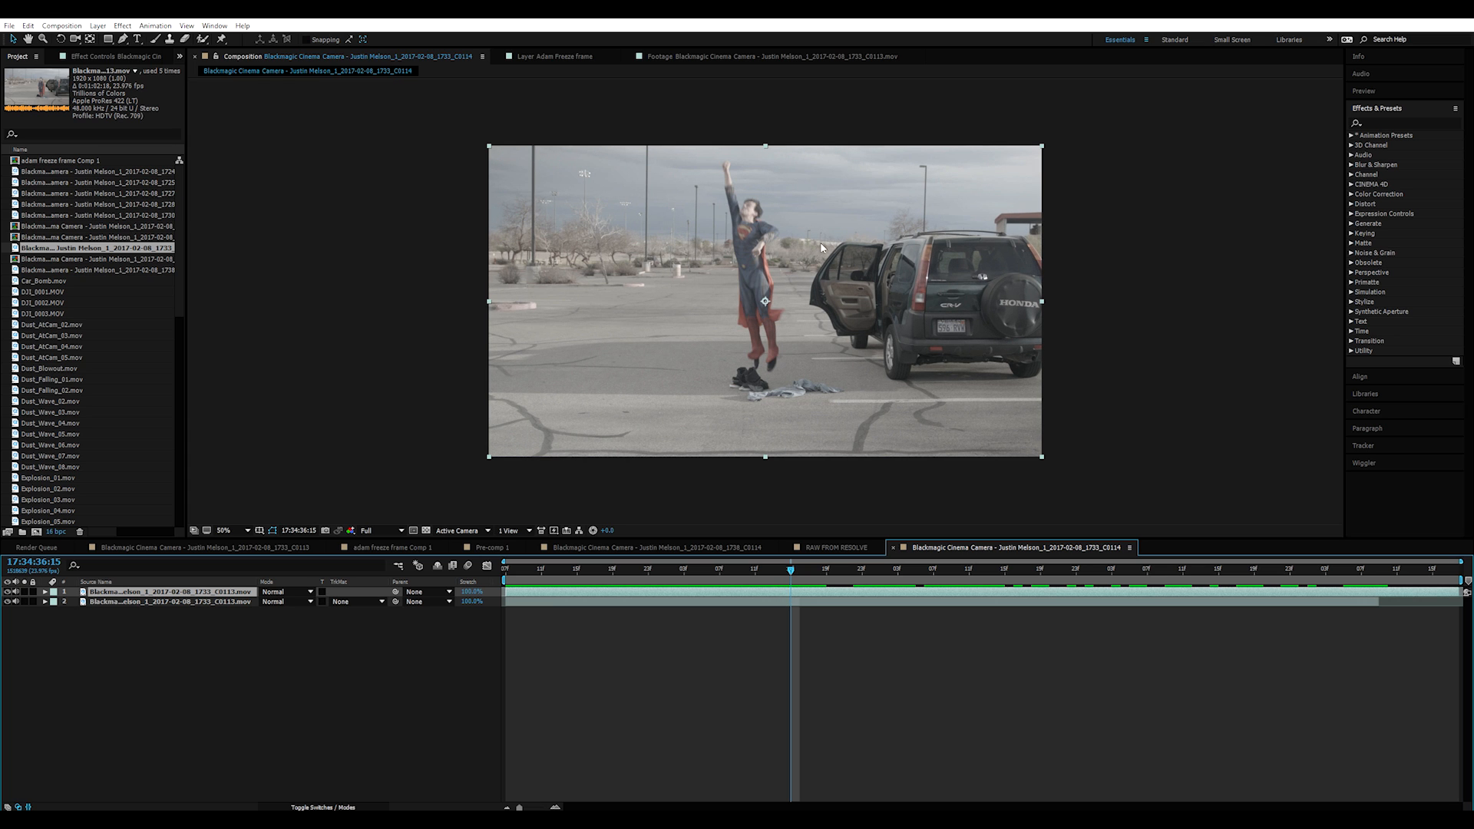
key("ctrl+d")
right_click(169, 593)
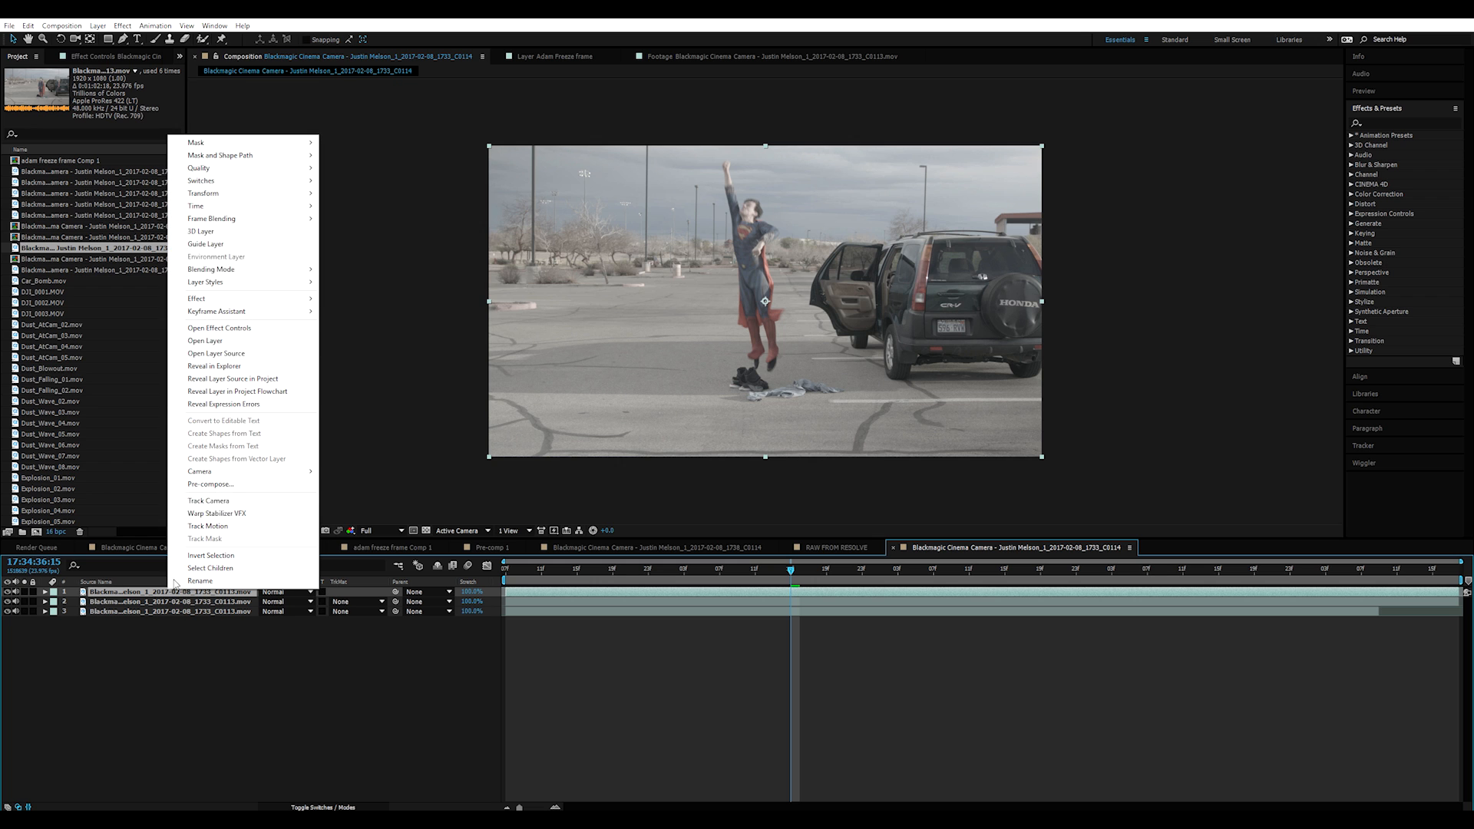
mouse_move(250, 205)
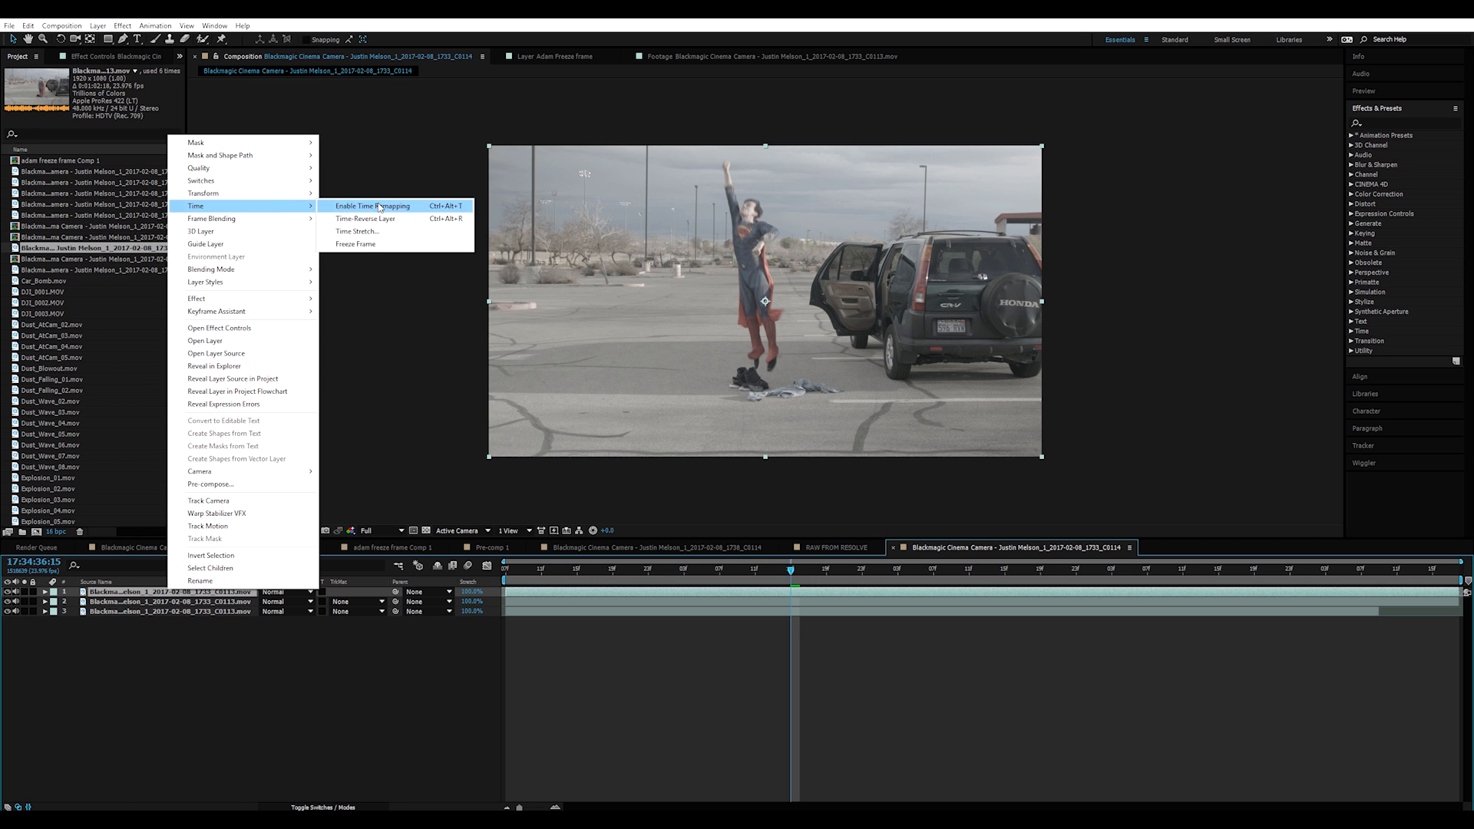
left_click(356, 243)
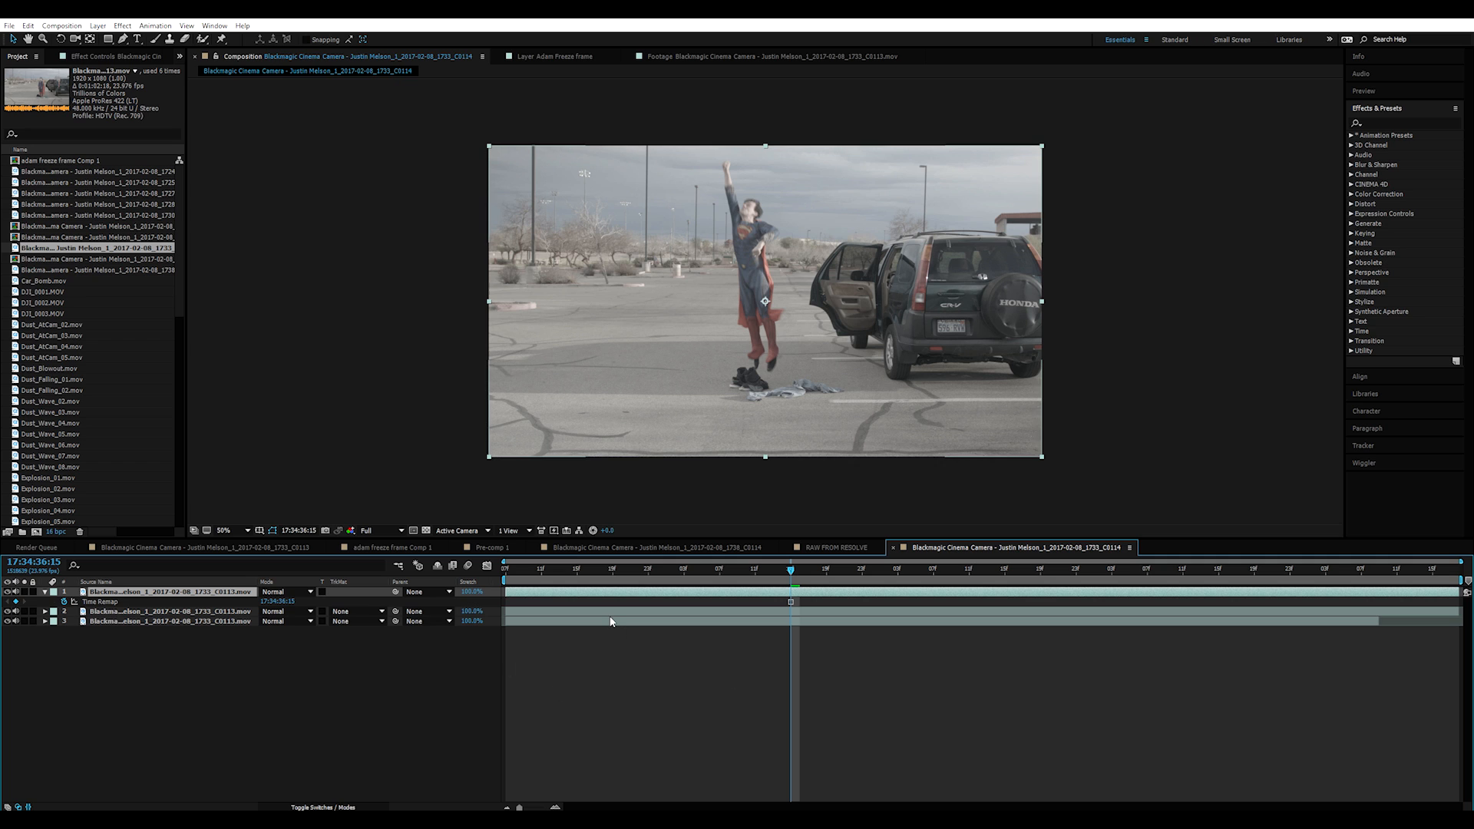
Step: Trim the frozen copy to start at 17:34:36:15 and the moving jump clip to end there
key("alt+bracketleft")
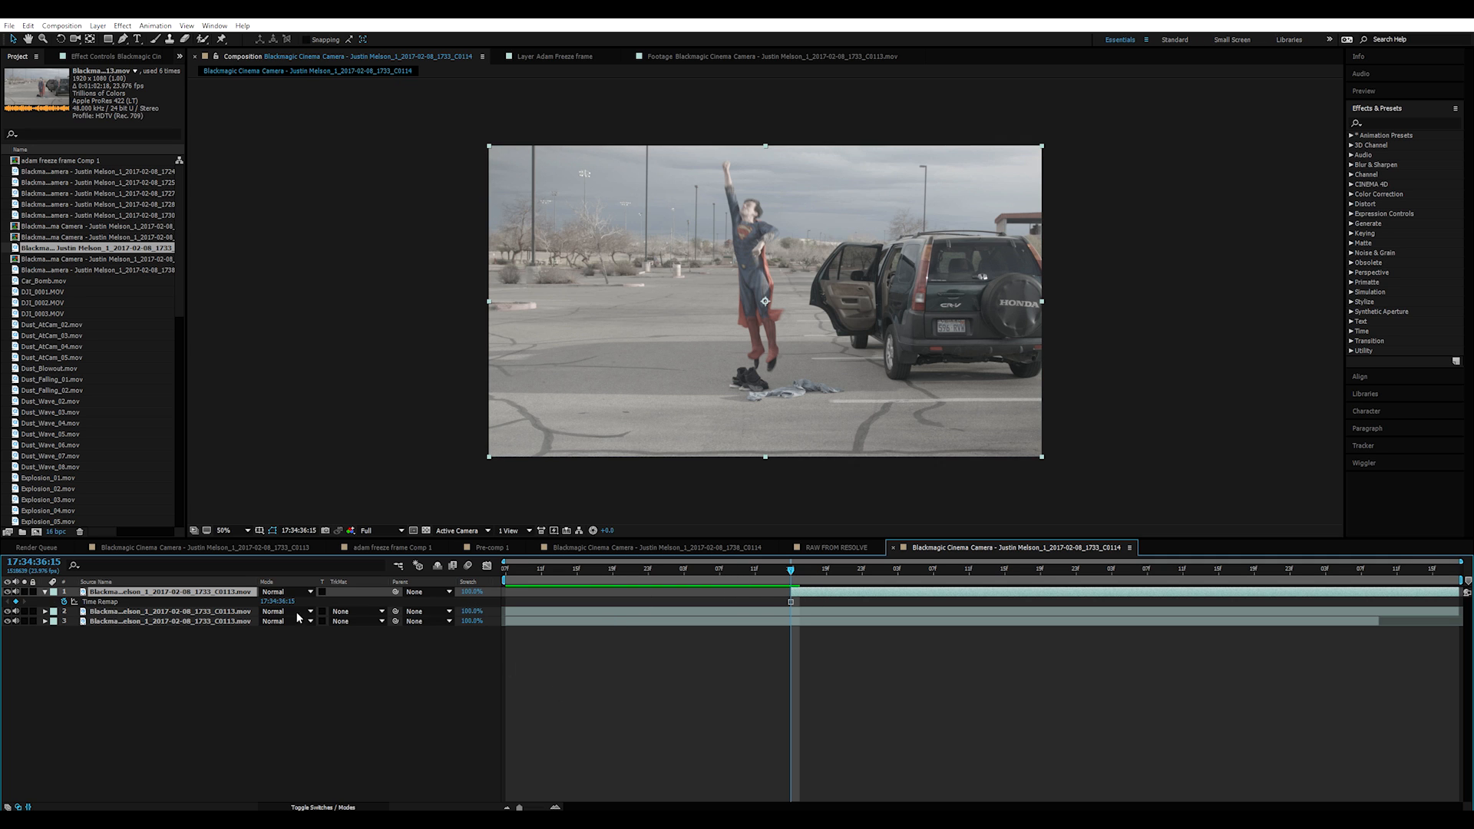
left_click(201, 613)
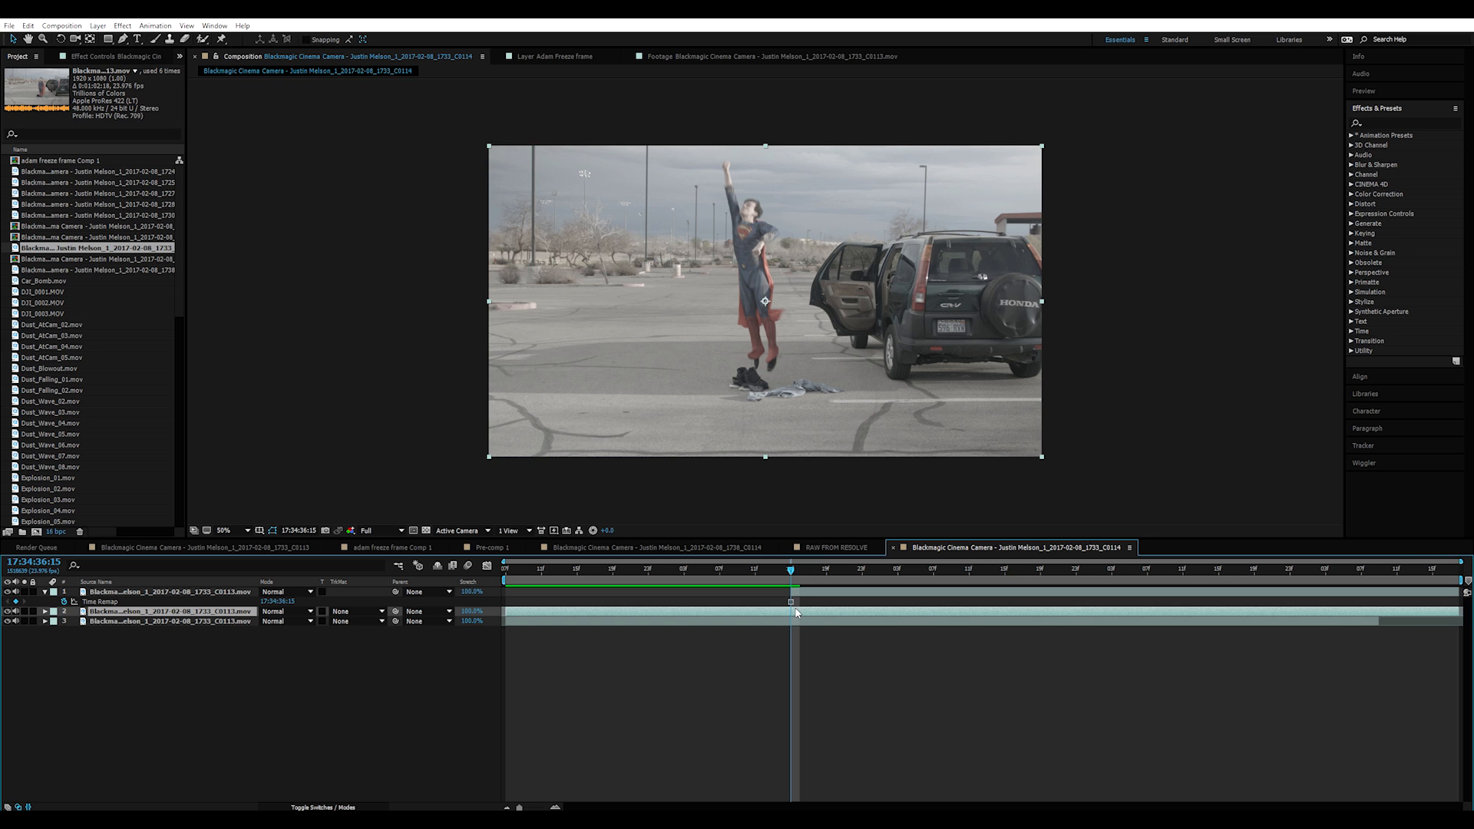
key("alt+bracketright")
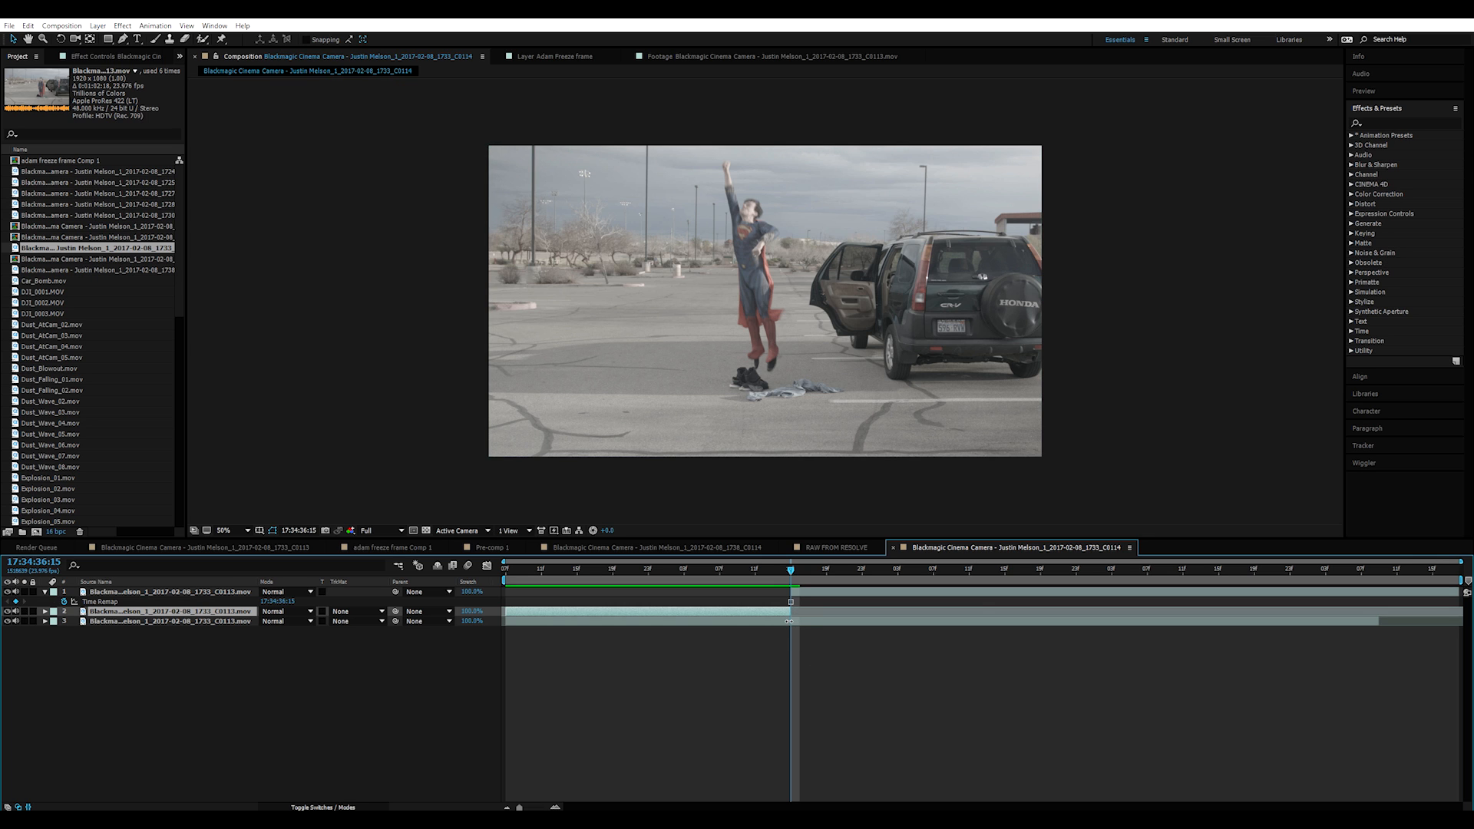
Step: Preview the transition from the moving jump clip to the frozen frame
left_click_drag(786, 572, 694, 587)
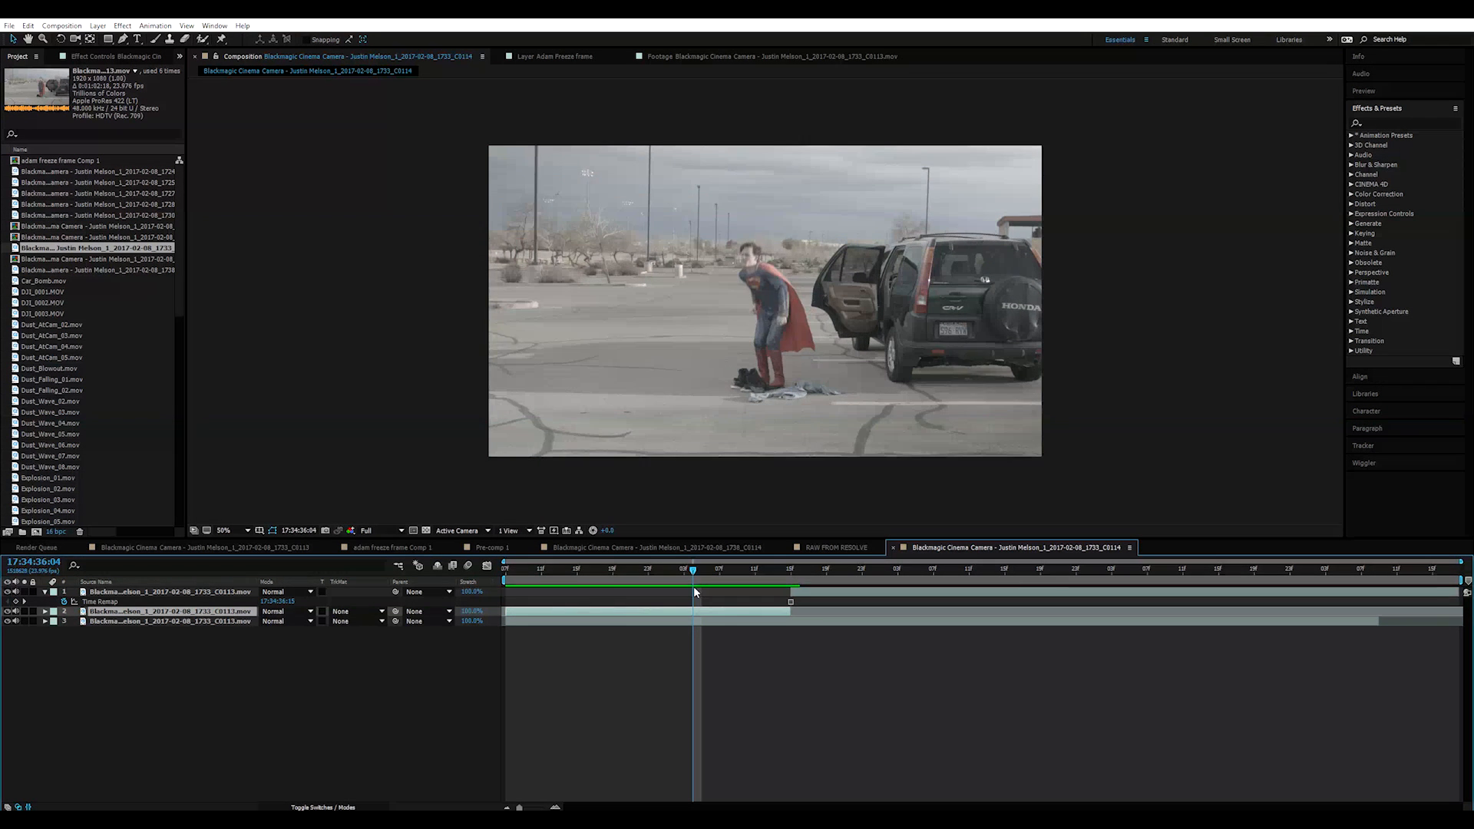
key("space")
key("space")
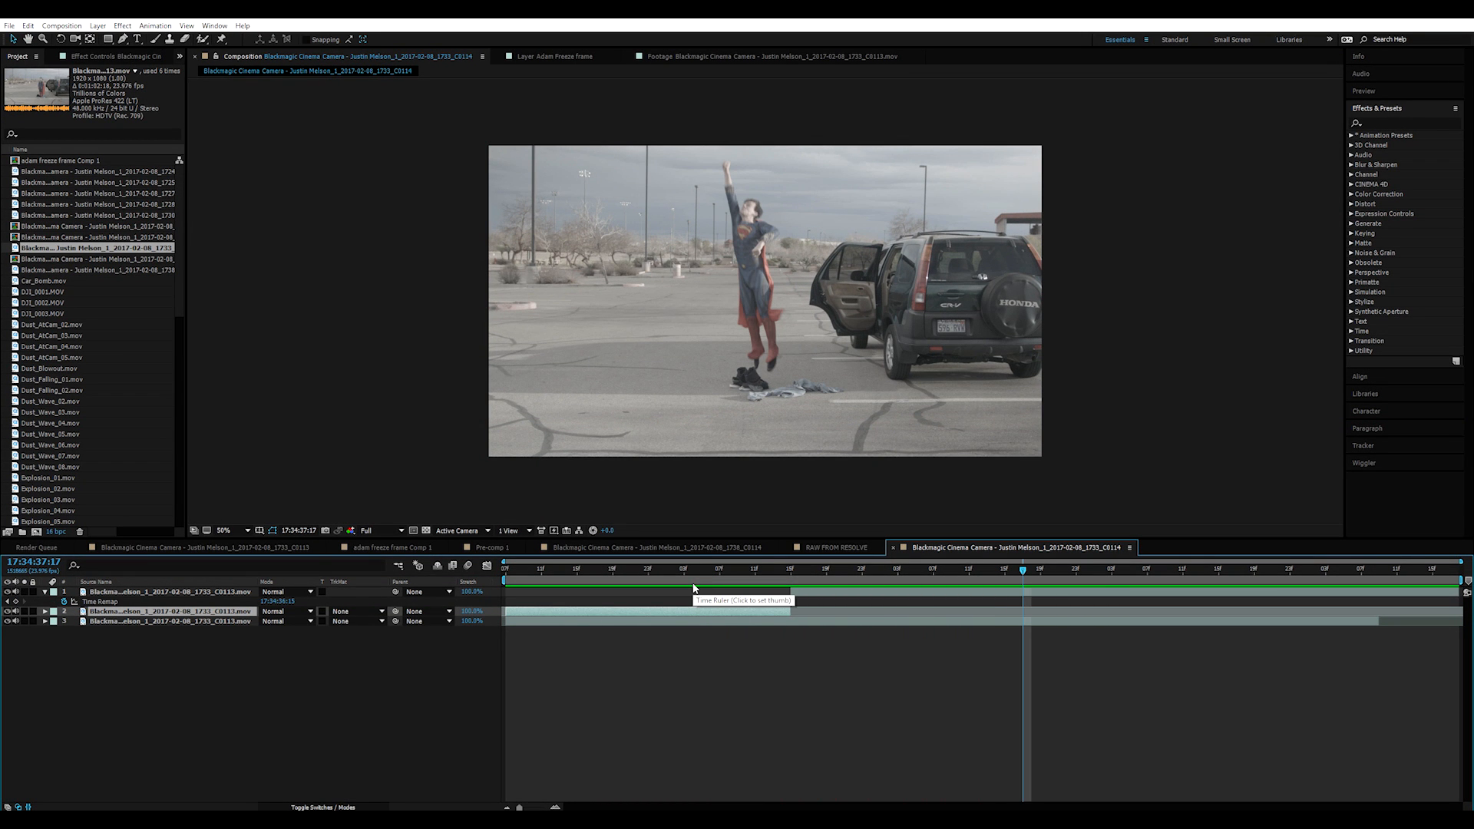
left_click_drag(771, 580, 592, 580)
key("space")
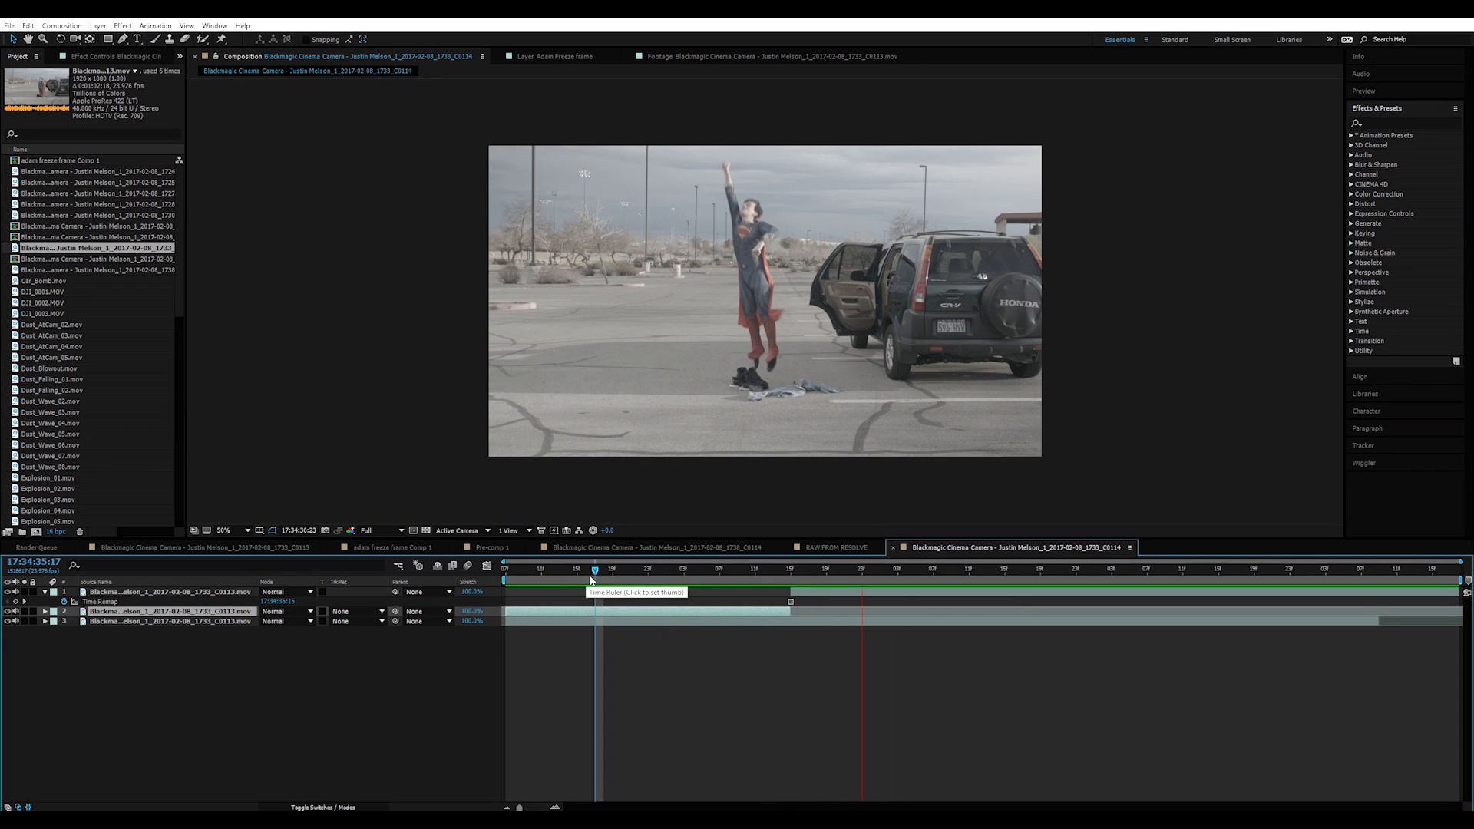
Step: Delete the frozen copy of the jump clip
mouse_move(808, 588)
left_mouse_down()
mouse_move(748, 579)
mouse_move(854, 577)
mouse_move(781, 576)
mouse_move(800, 612)
mouse_move(823, 593)
mouse_move(774, 573)
mouse_move(807, 610)
mouse_move(783, 569)
mouse_move(799, 576)
left_mouse_up()
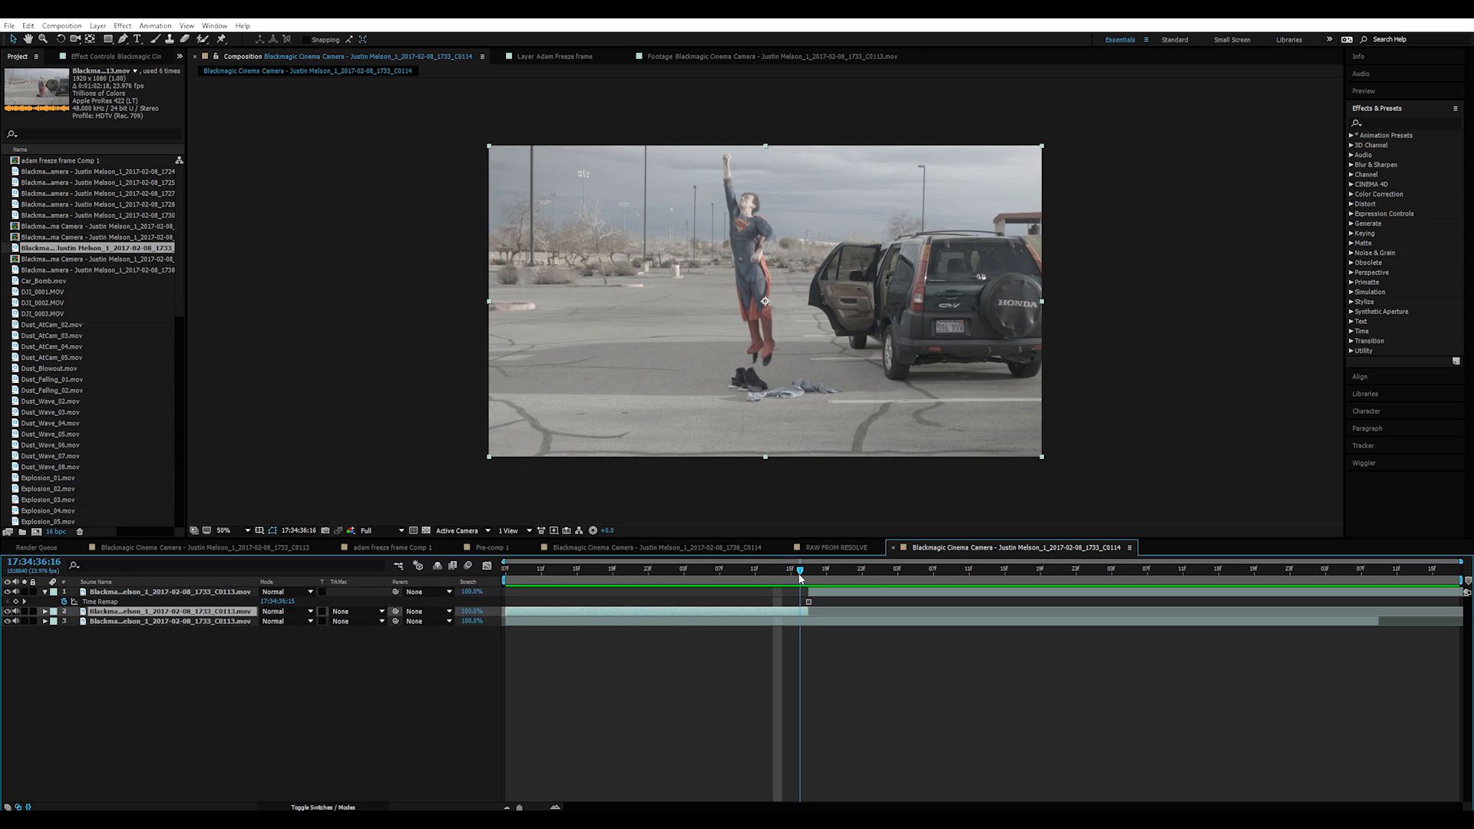
left_click(828, 593)
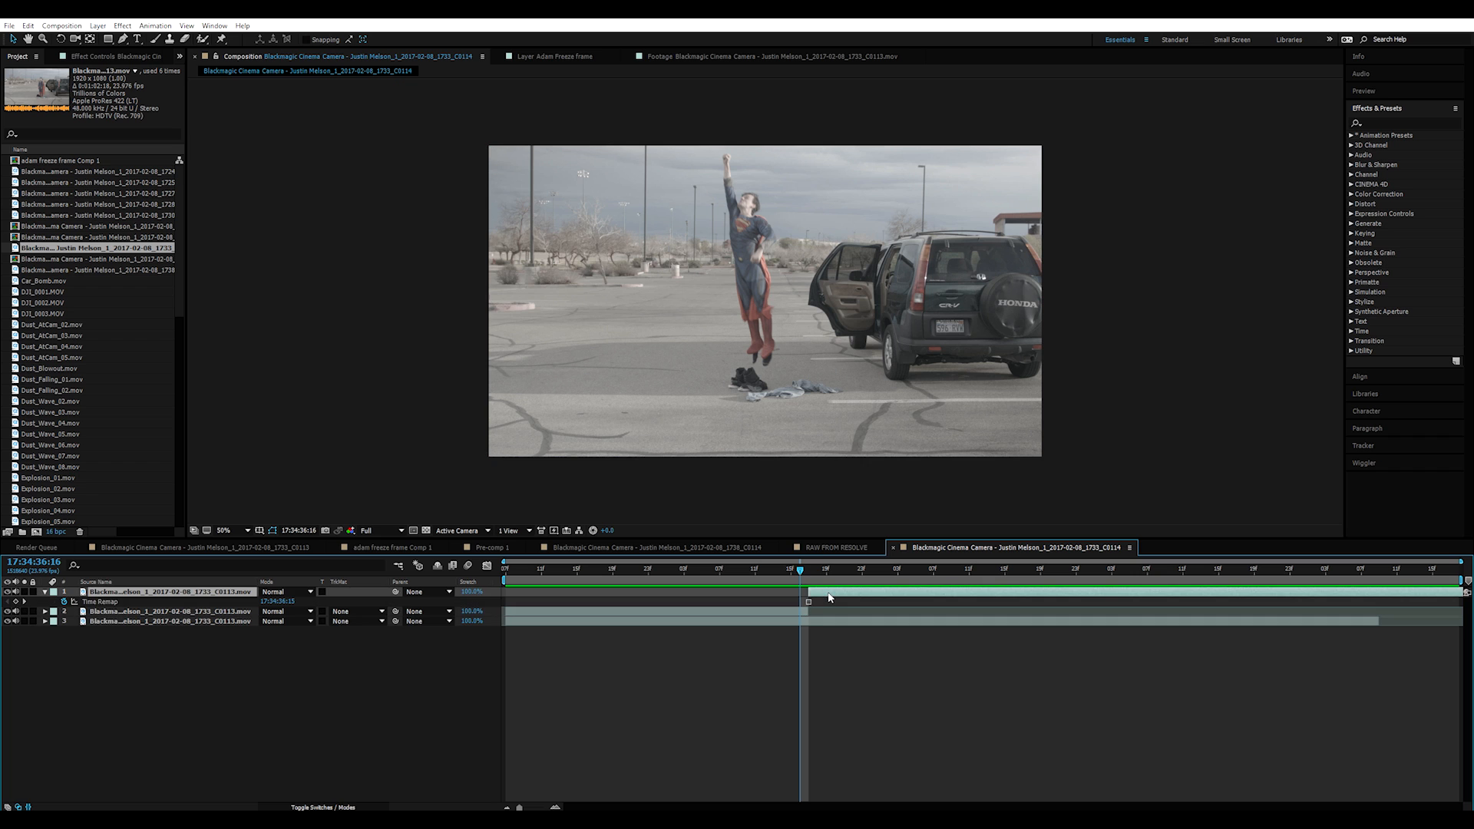
key("Delete")
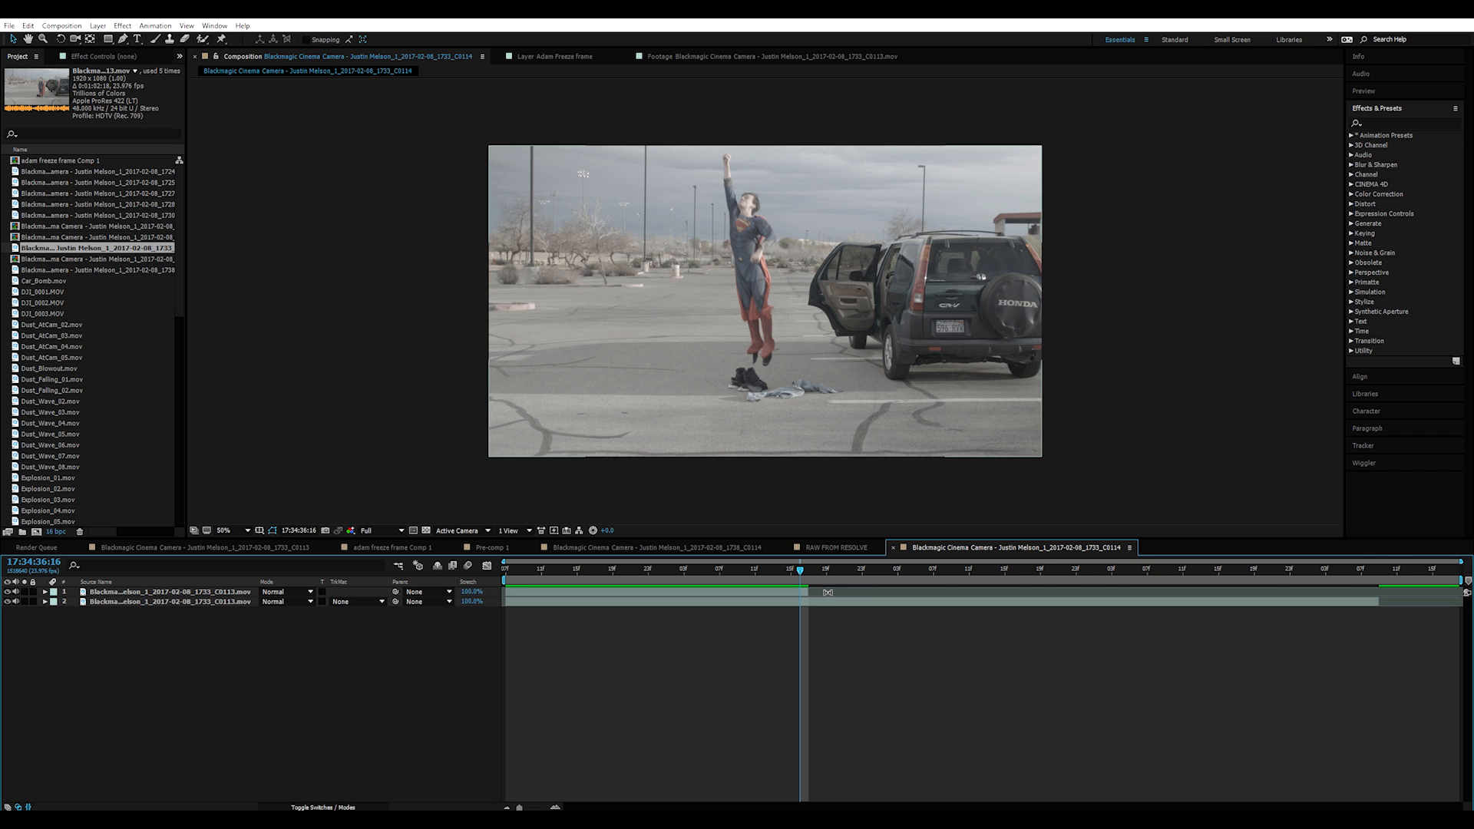
Step: Duplicate the jump clip, freeze the copy at 17:34:36:16, and have it take over from the moving clip at that frame
left_click(243, 592)
key("ctrl+d")
right_click(238, 592)
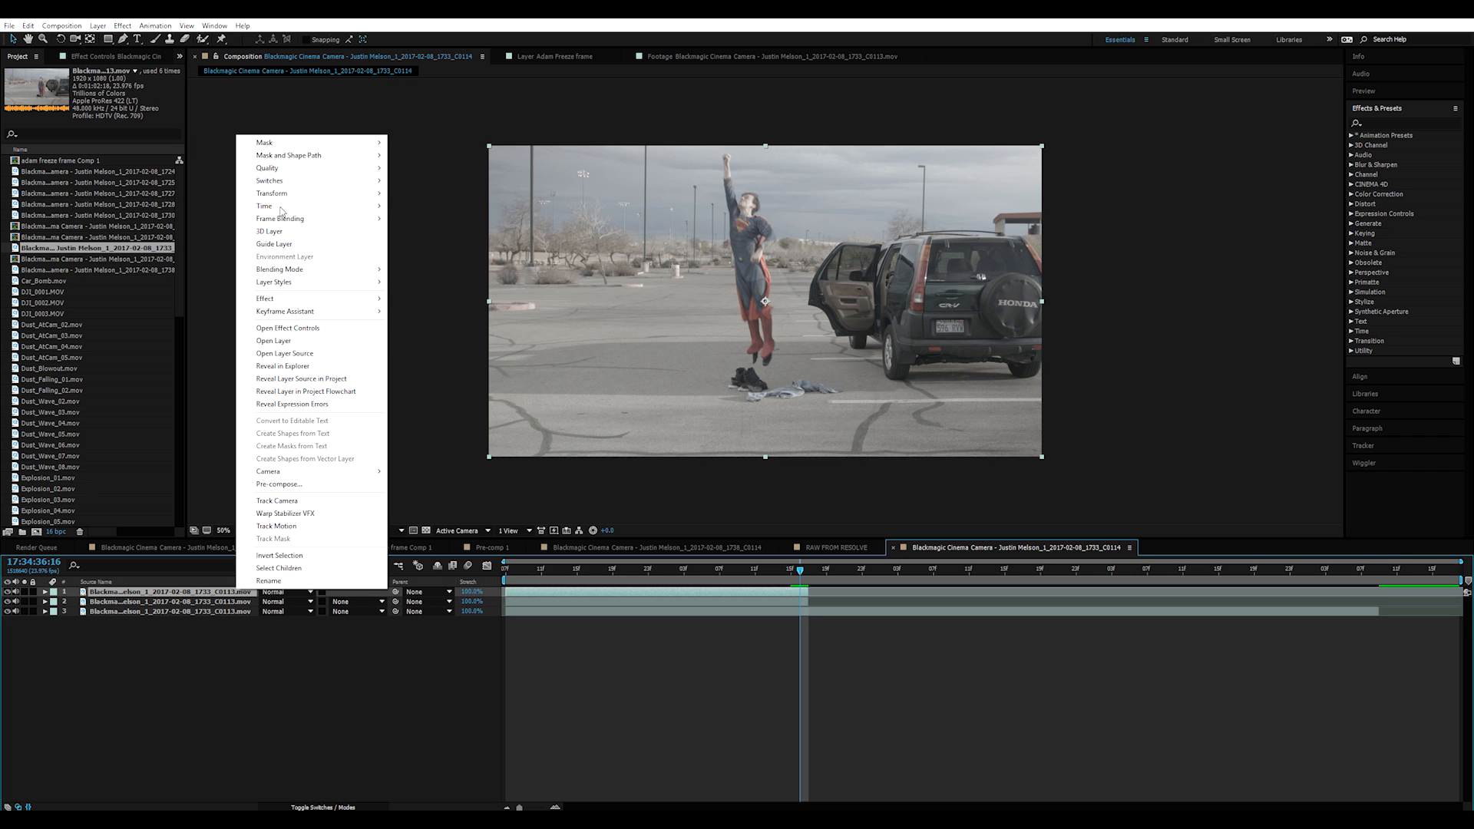
mouse_move(323, 206)
left_click(430, 243)
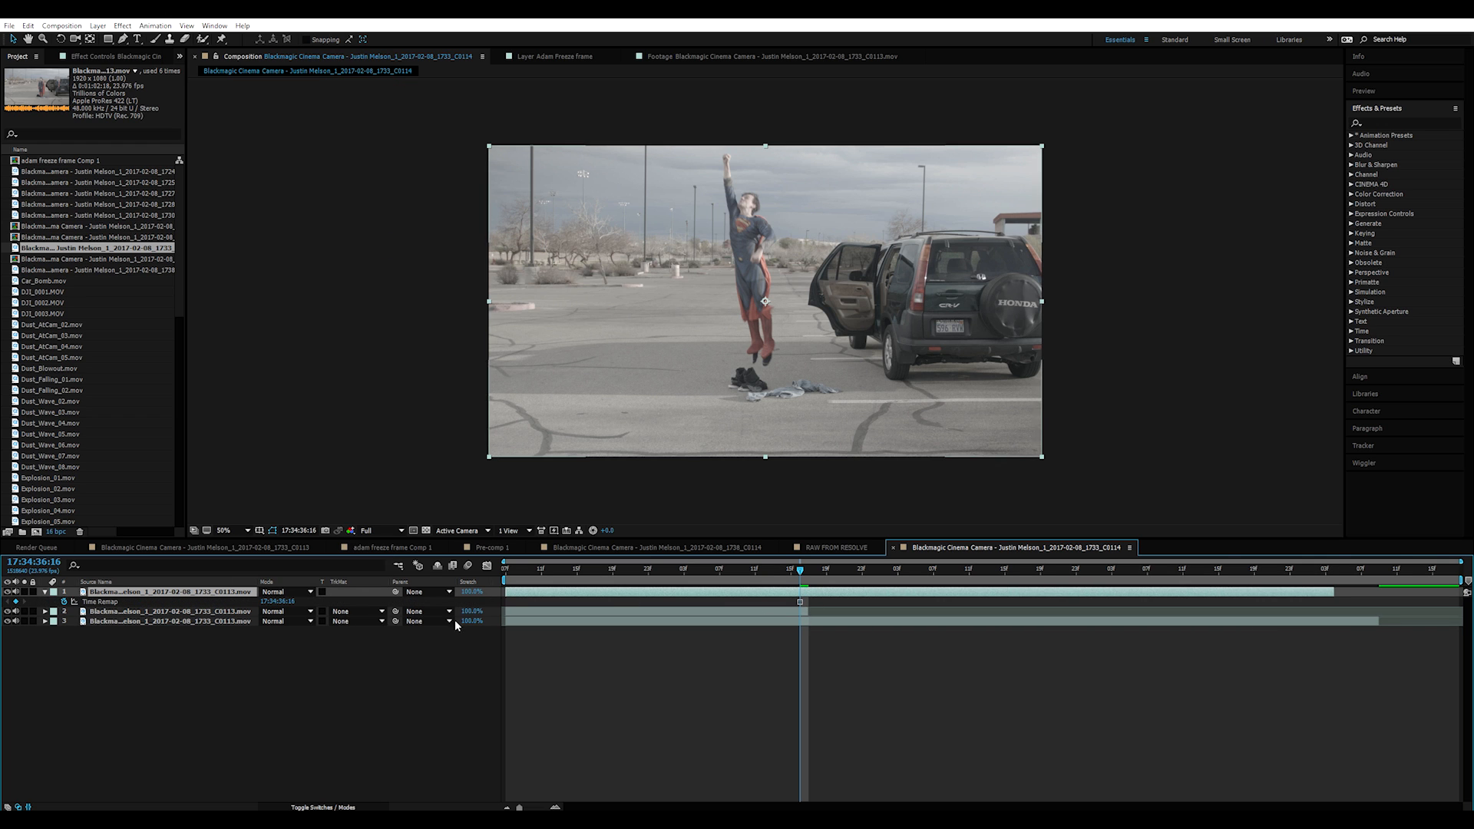
left_click_drag(507, 592, 833, 576)
left_click(805, 592)
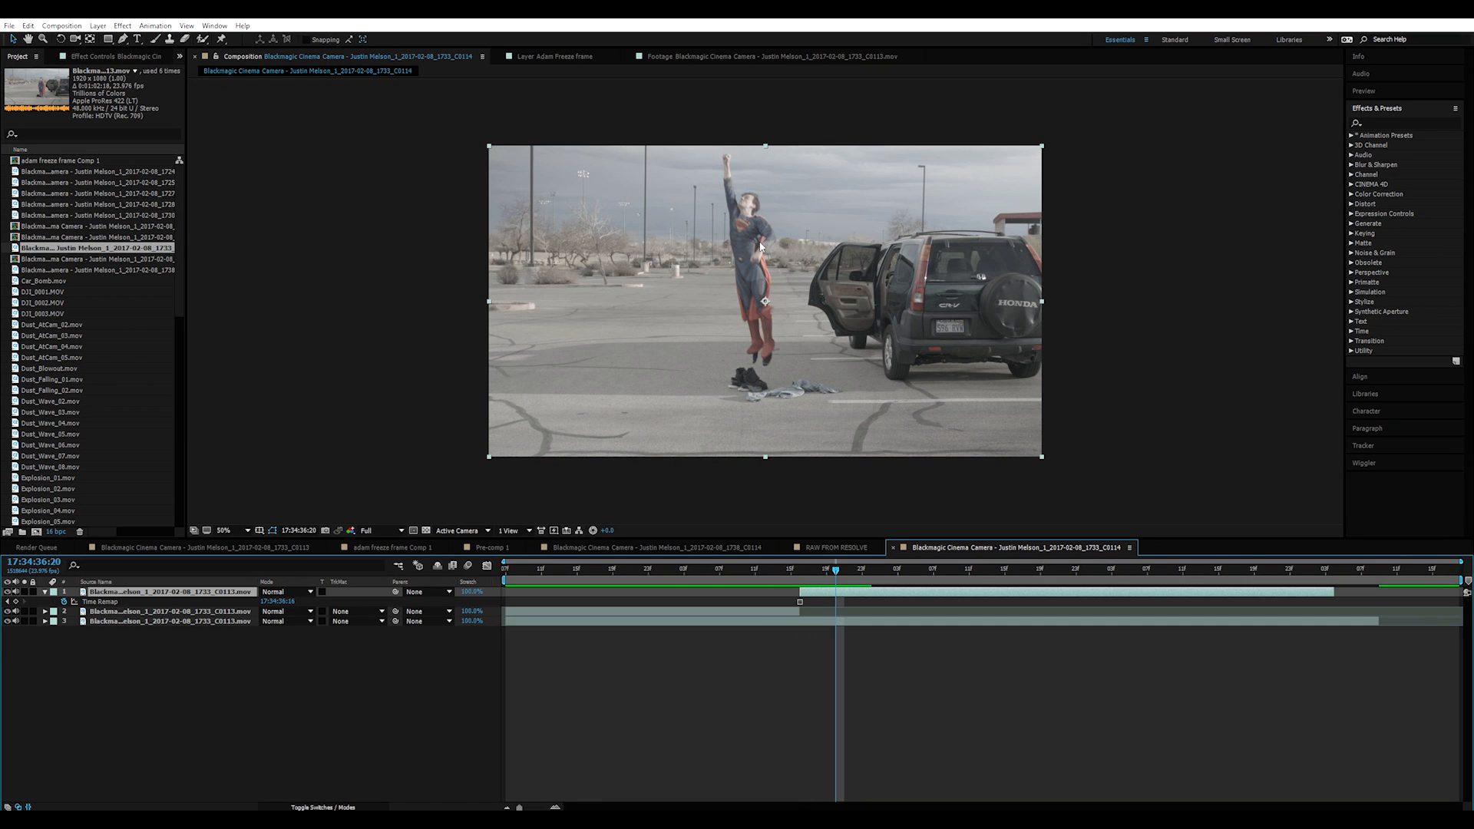
Step: Open the frozen layer for painting and mark the airborne man as foreground with the Roto Brush
scroll(774, 297, "up", 1)
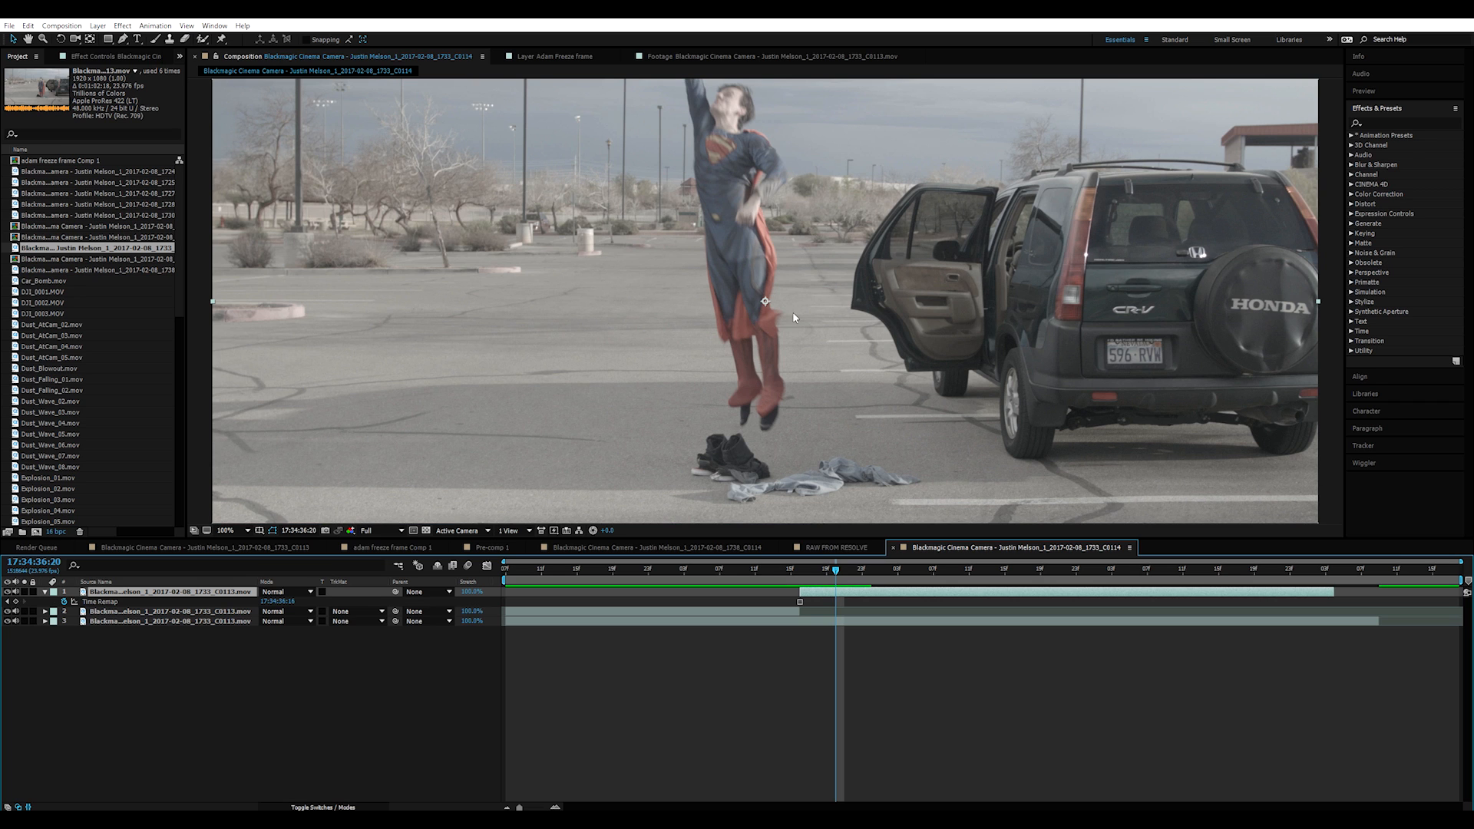
double_click(839, 592)
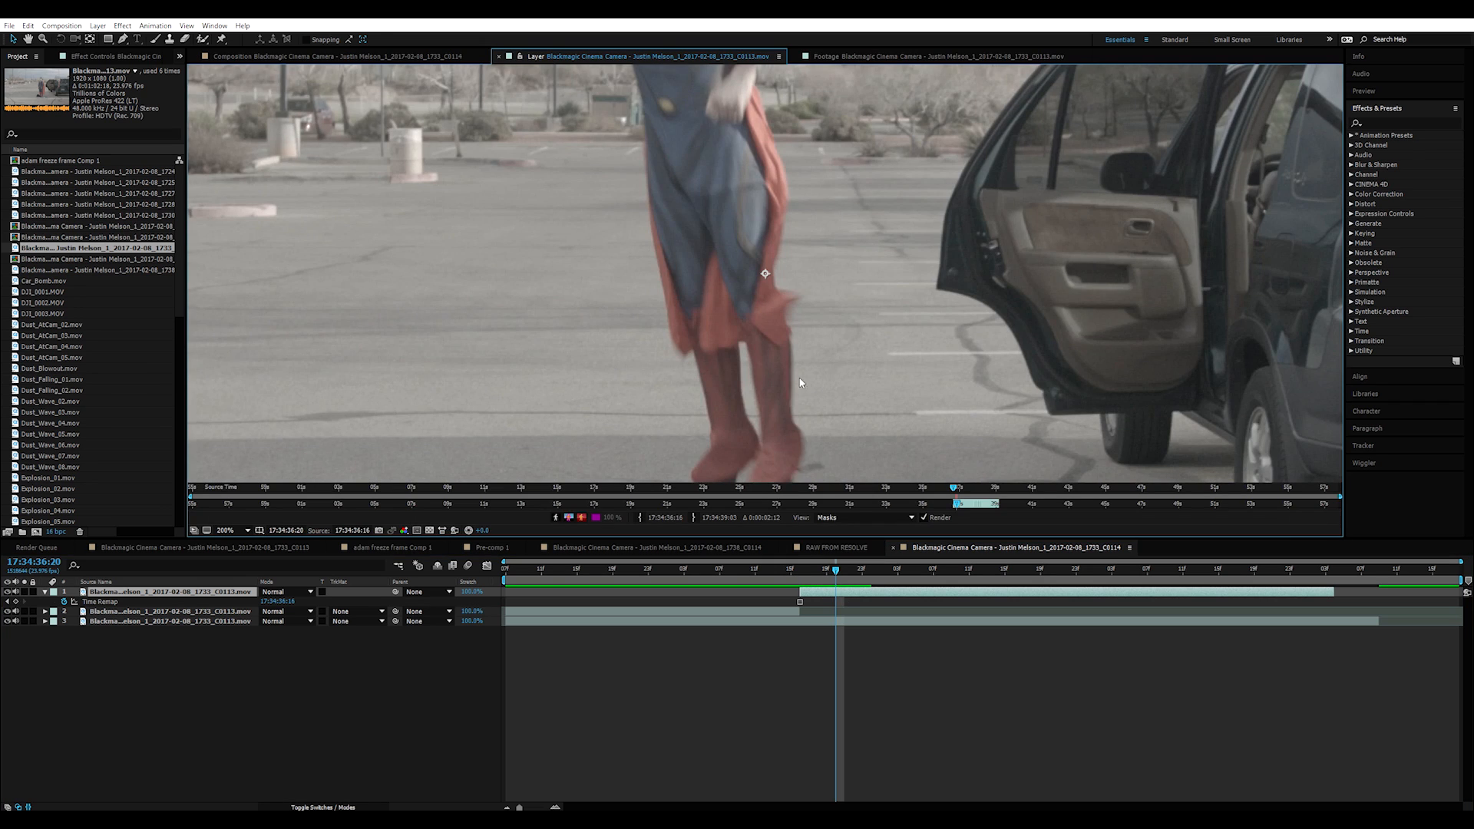
key("comma")
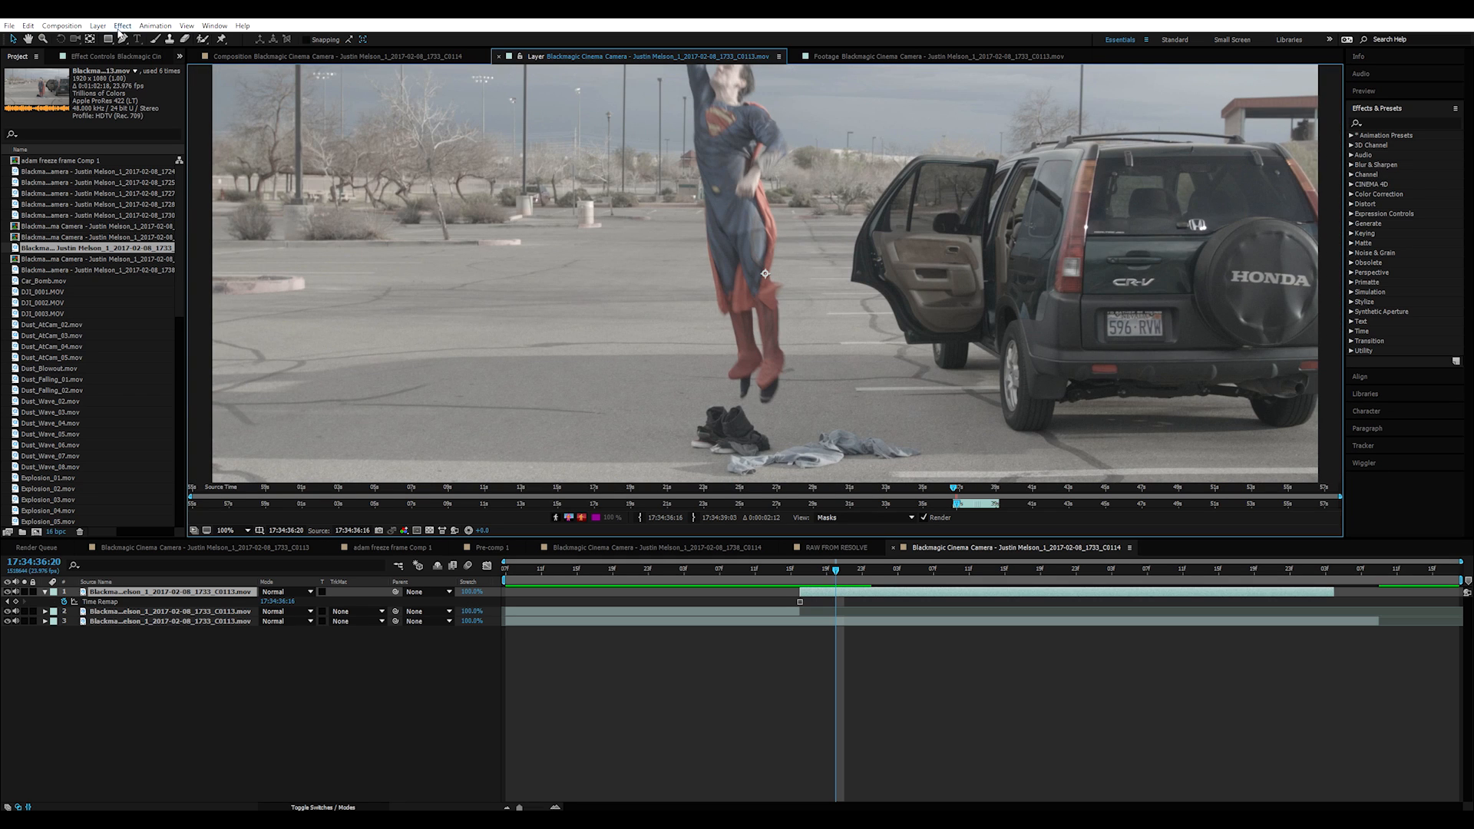
left_click(202, 38)
left_click_drag(733, 127, 741, 278)
left_click_drag(798, 234, 867, 464)
mouse_move(807, 314)
left_mouse_down()
mouse_move(818, 367)
mouse_move(626, 177)
left_mouse_up()
left_click_drag(637, 304, 641, 353)
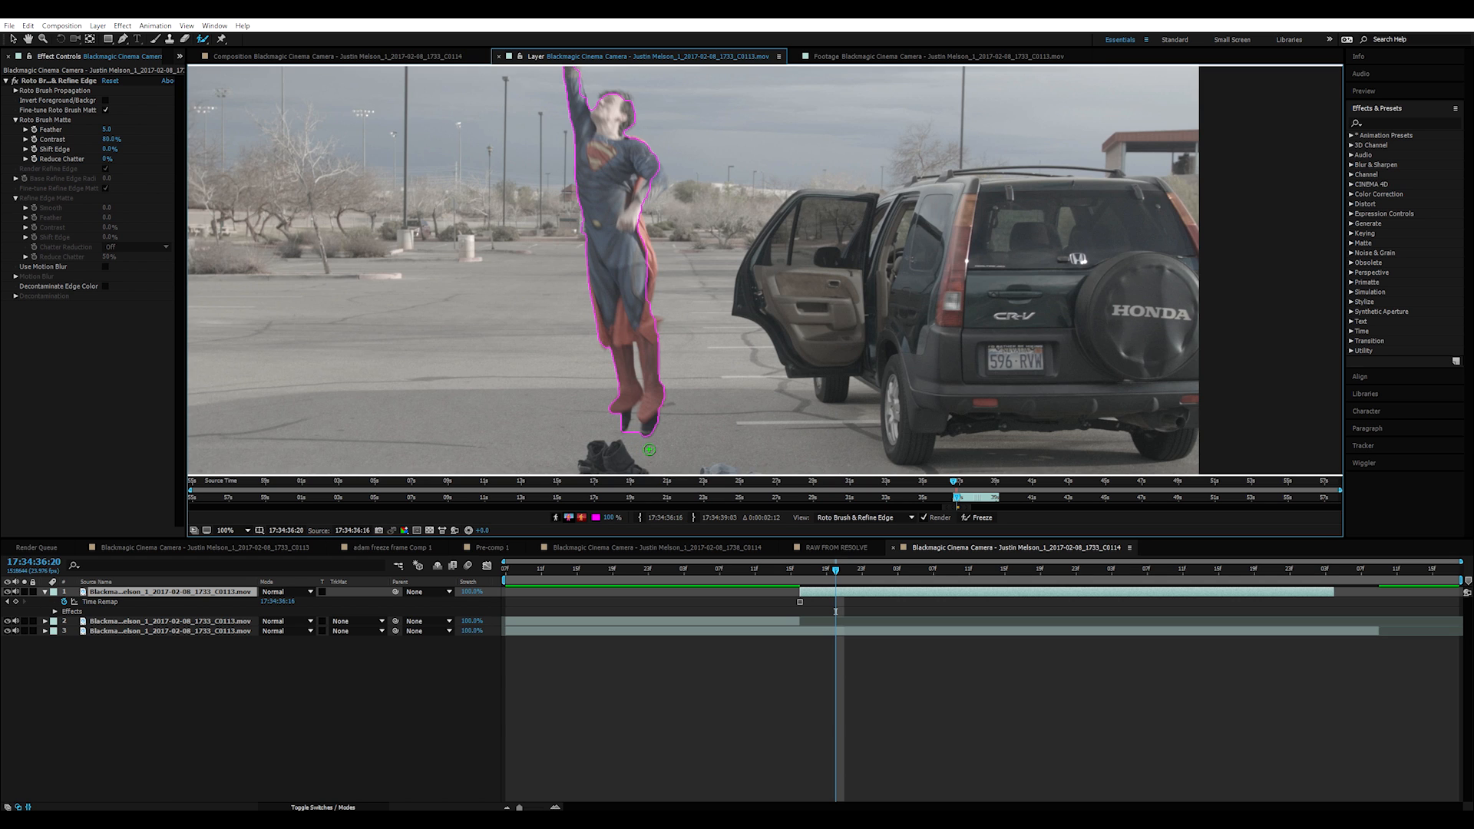
Step: Reveal the Roto Brush strokes in the timeline and add the red cape edge beside the man's legs to the foreground
key("u")
key("u")
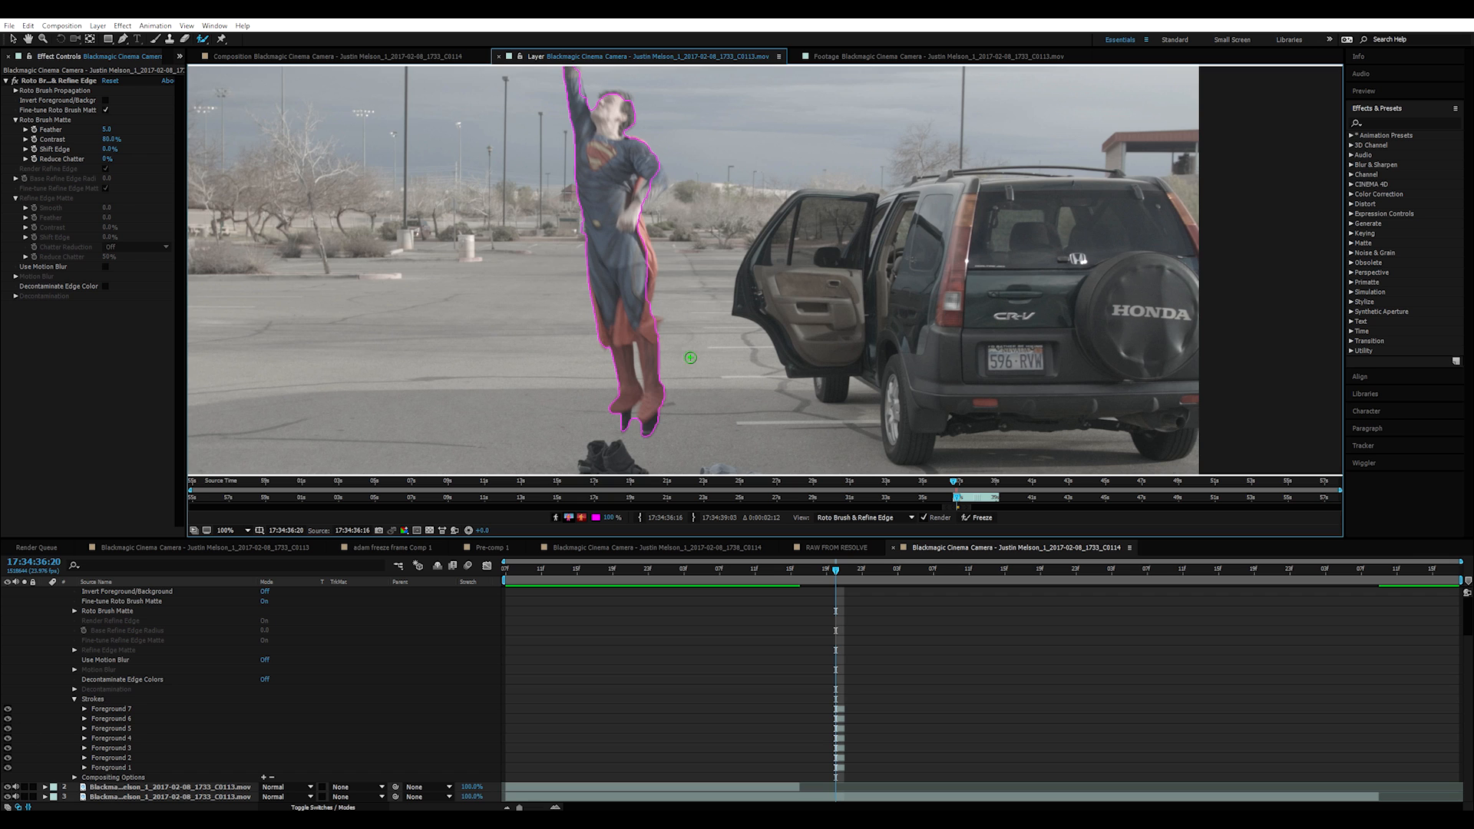
scroll(672, 340, "up", 1)
left_click_drag(672, 338, 773, 333)
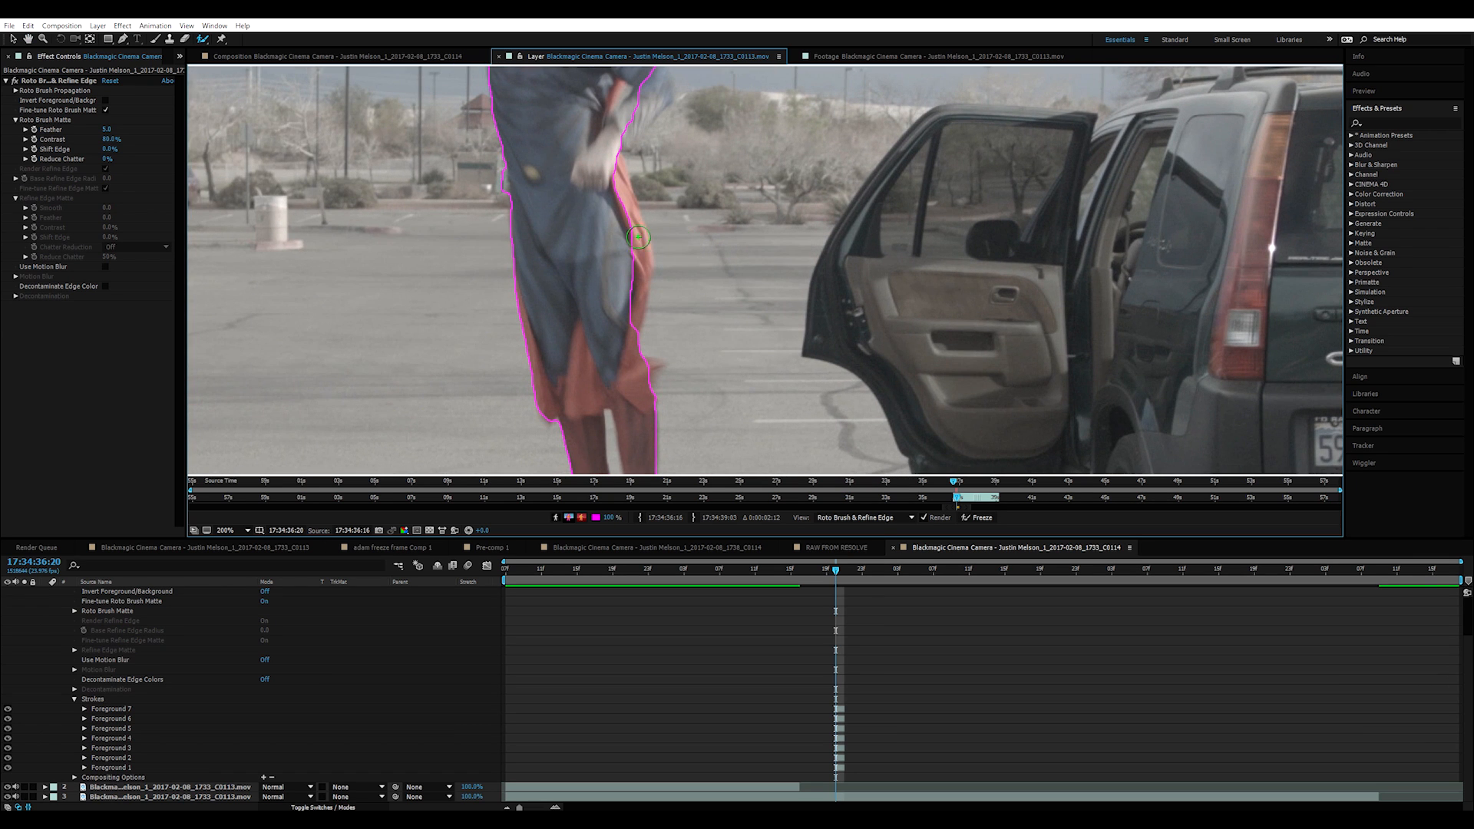
left_click_drag(622, 198, 620, 357)
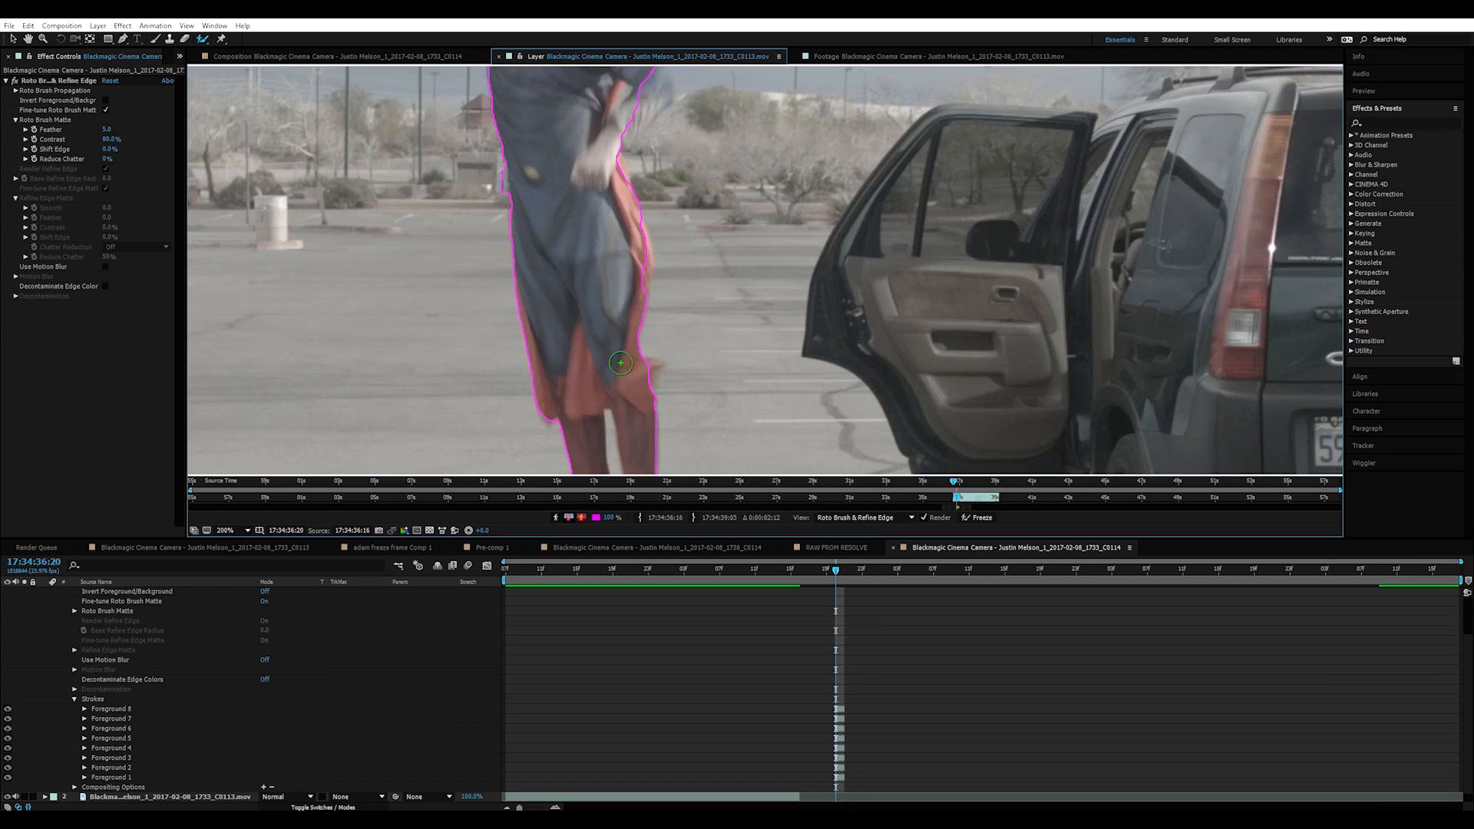
left_click(635, 372)
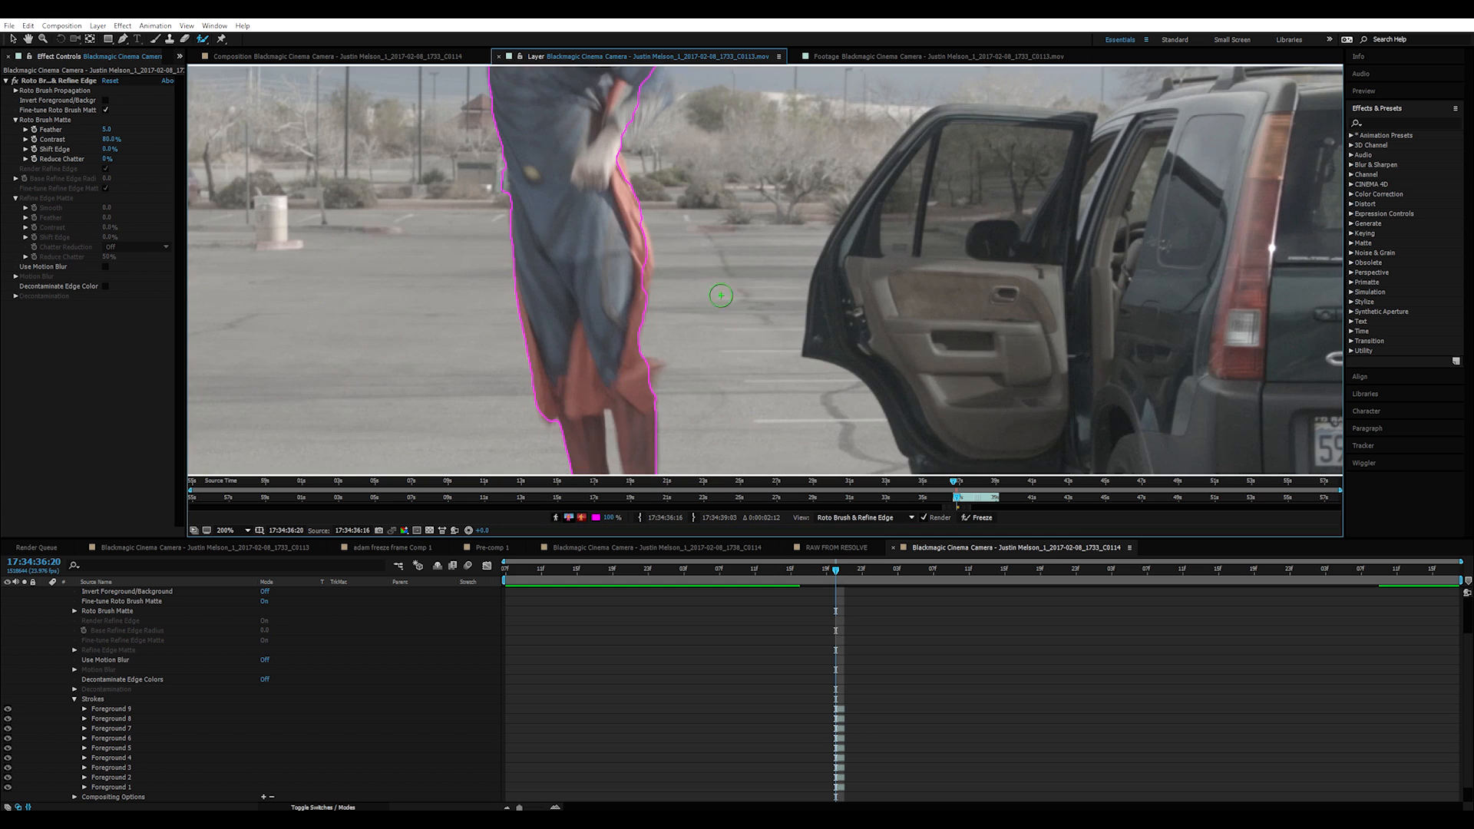
Step: Extend the Roto Brush foreground over the man's head, raised forearm and fist
scroll(720, 298, "up", 5)
left_click_drag(715, 307, 729, 329)
left_click_drag(648, 176, 641, 162)
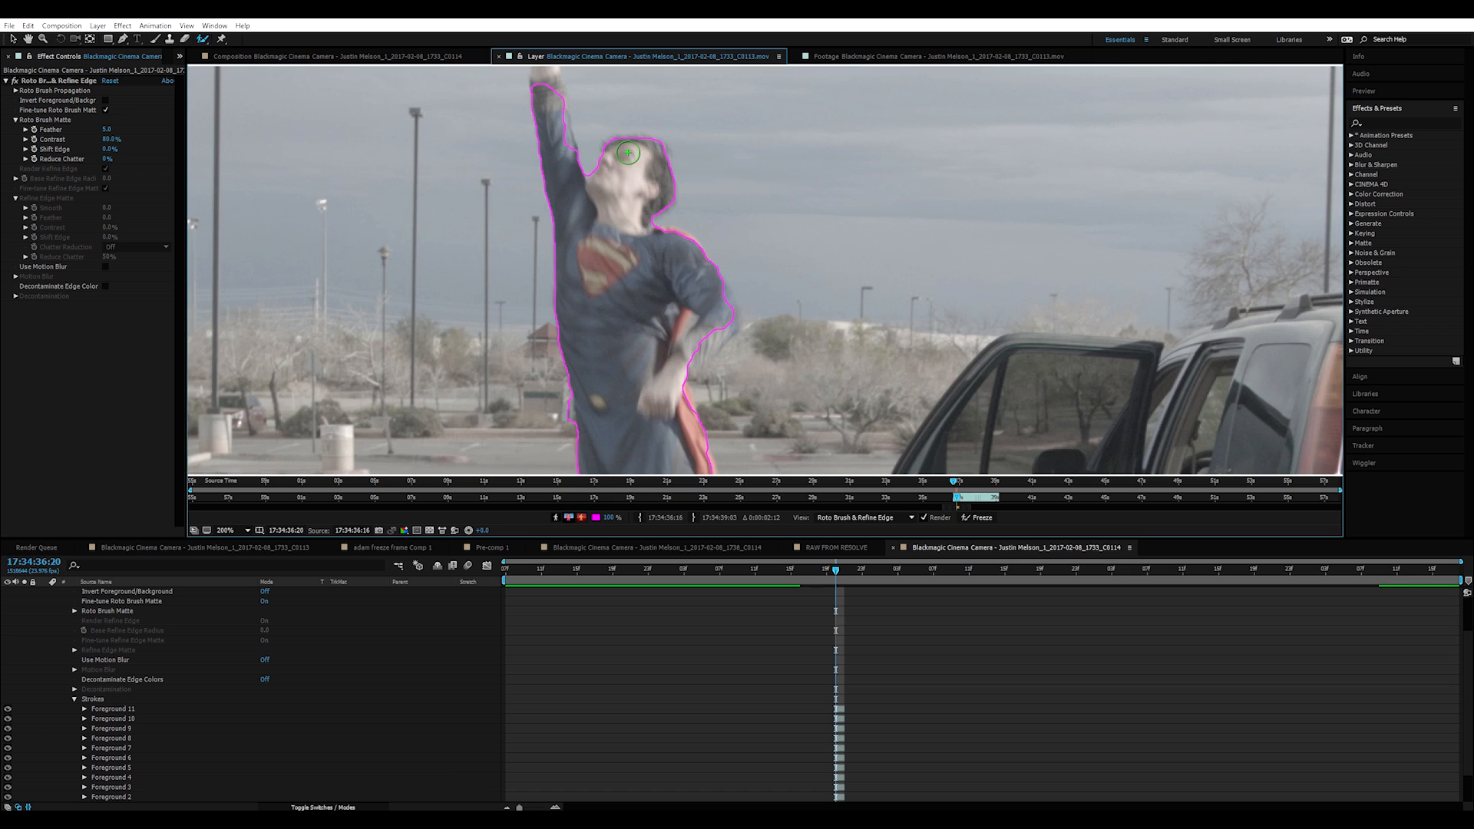
scroll(562, 178, "up", 3)
mouse_move(594, 167)
left_mouse_down()
mouse_move(591, 152)
mouse_move(594, 258)
mouse_move(595, 203)
left_mouse_up()
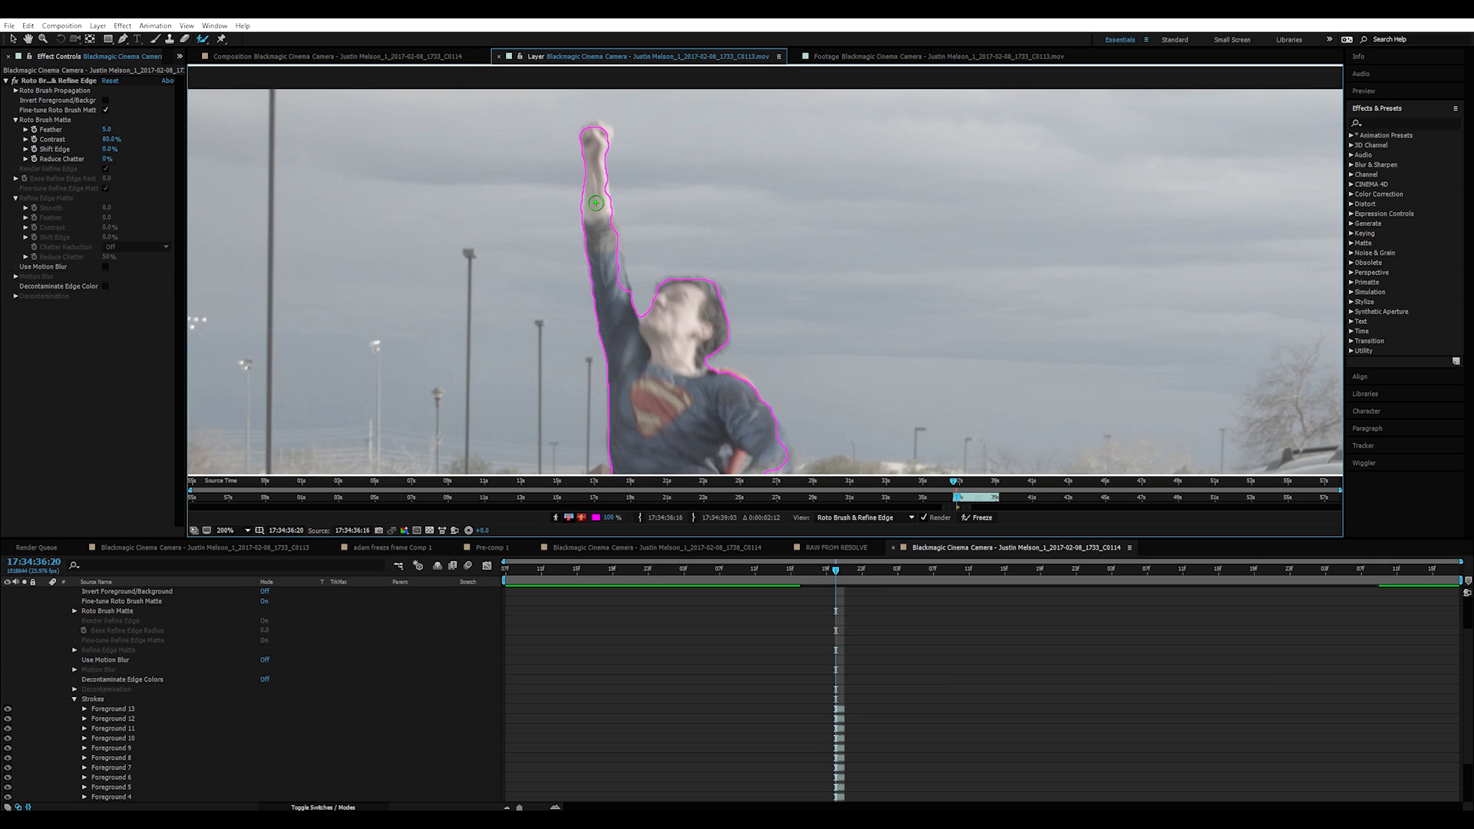
Step: Refine the matte around the man's bent arm, hand and adjoining cape with foreground and background strokes
left_click_drag(641, 315, 685, 304)
left_click_drag(797, 320, 740, 116)
left_click_drag(682, 194, 658, 224)
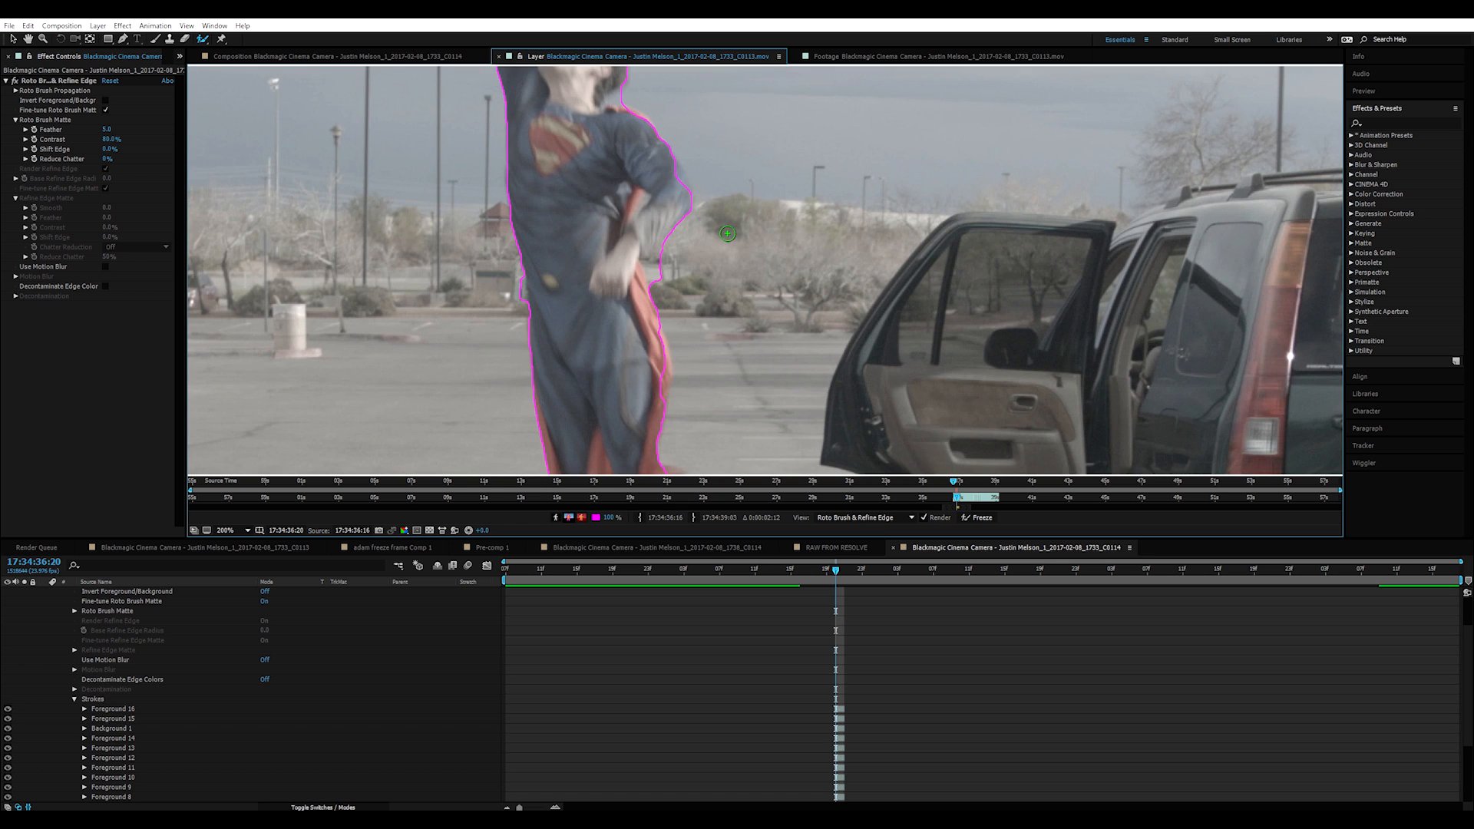
left_click_drag(653, 270, 664, 264)
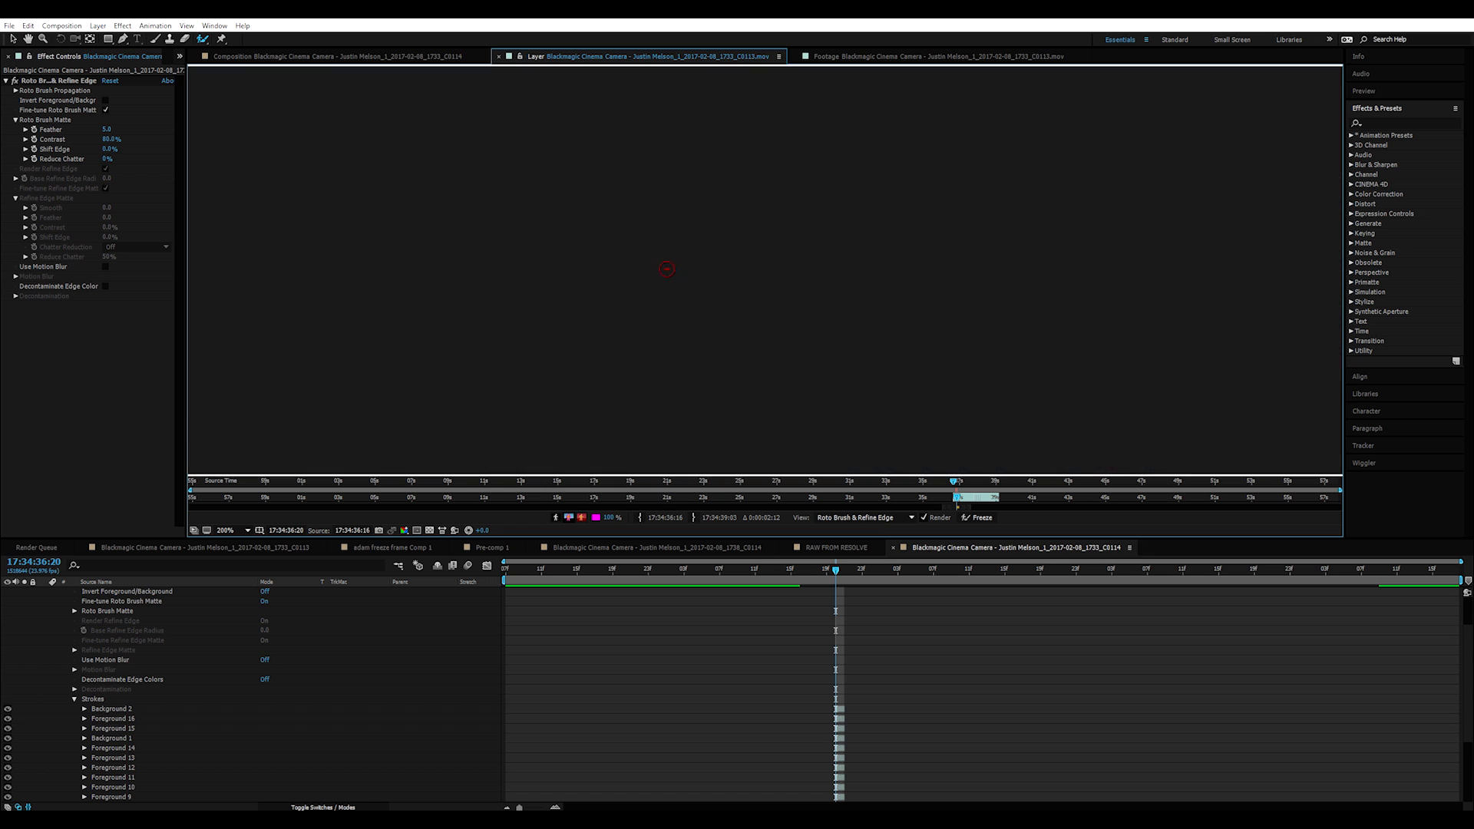
scroll(633, 214, "up", 2)
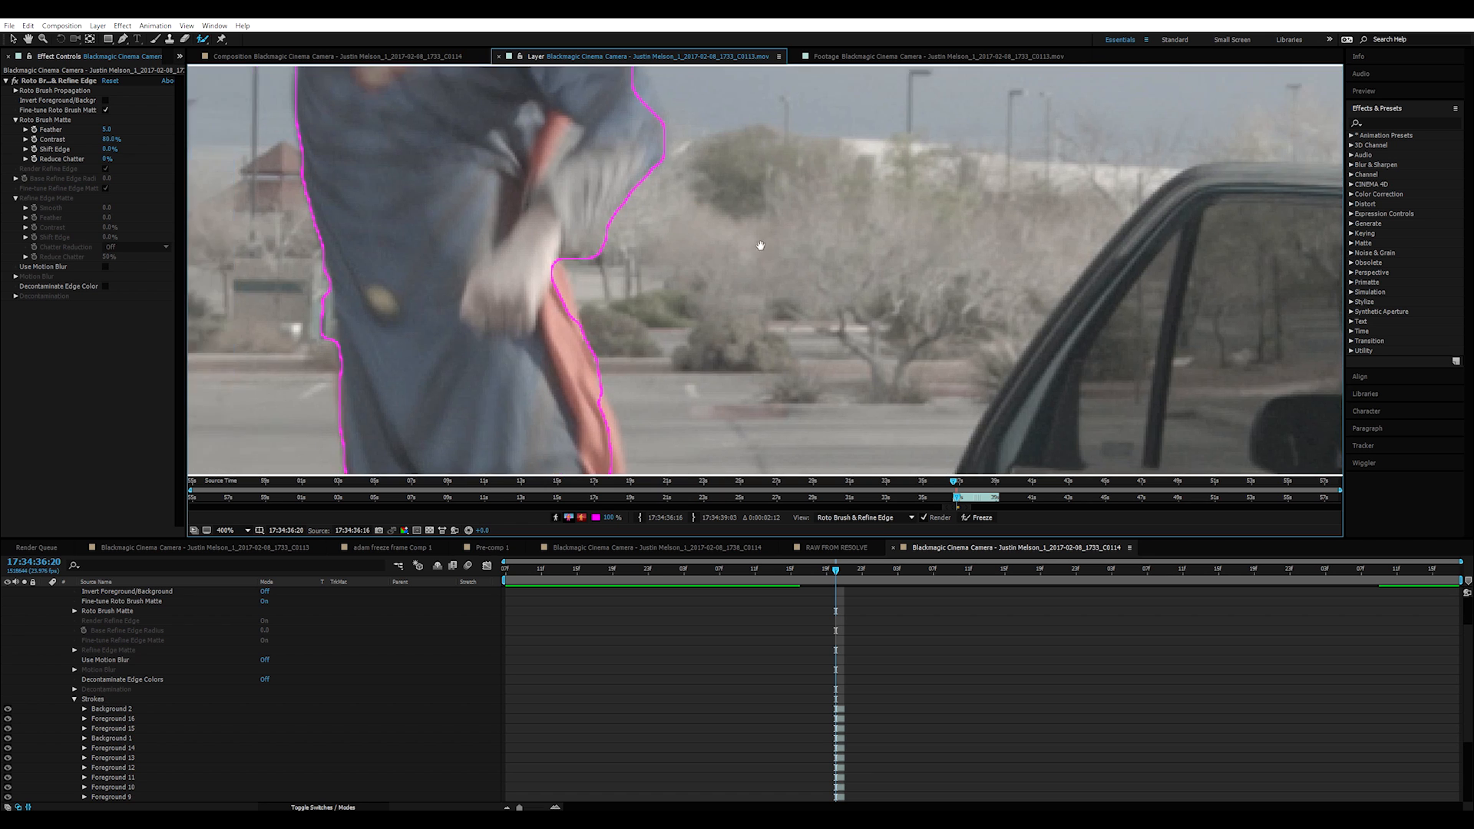
left_click_drag(705, 189, 668, 186)
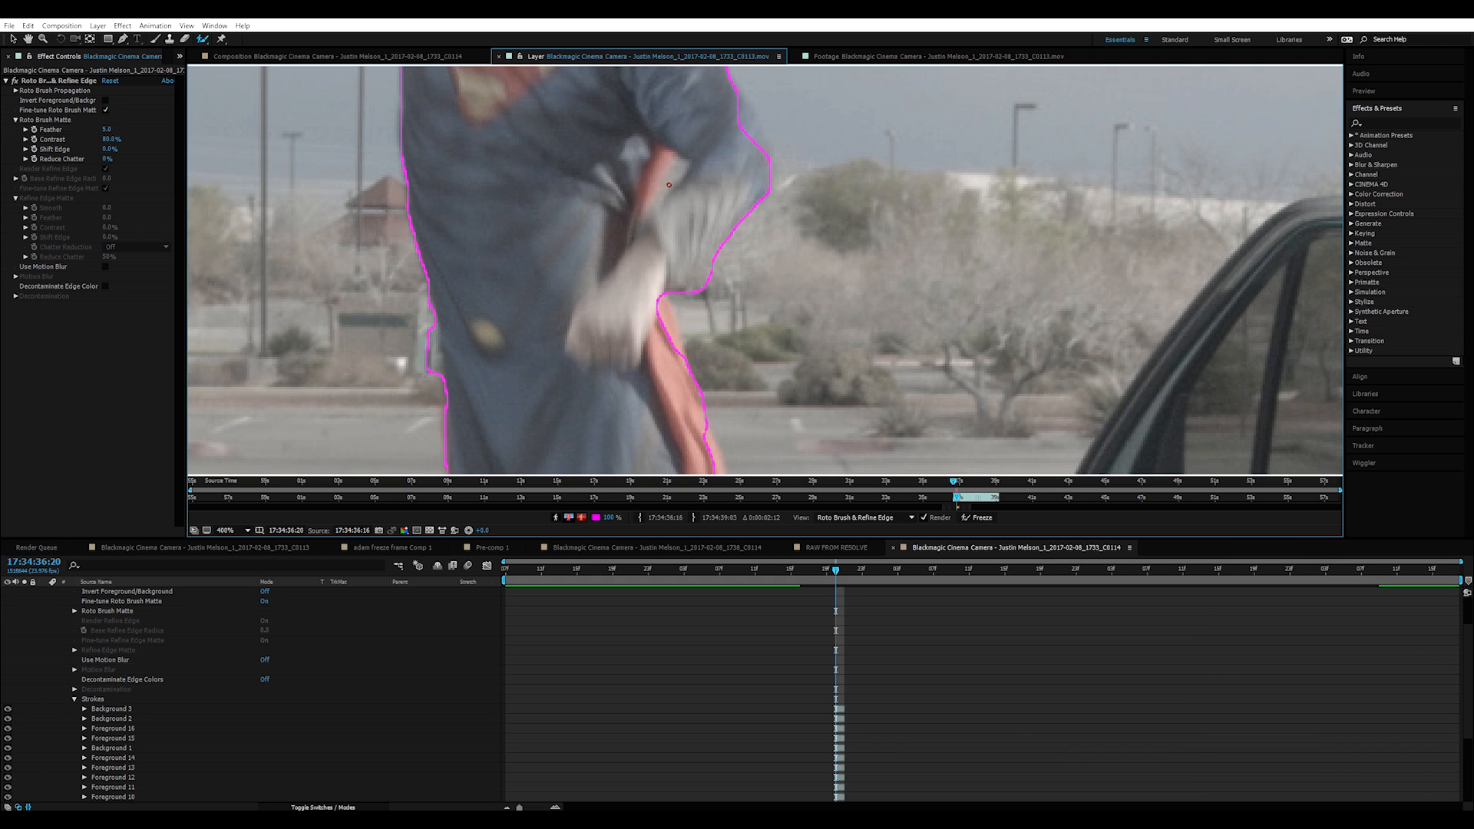
scroll(831, 258, "down", 2)
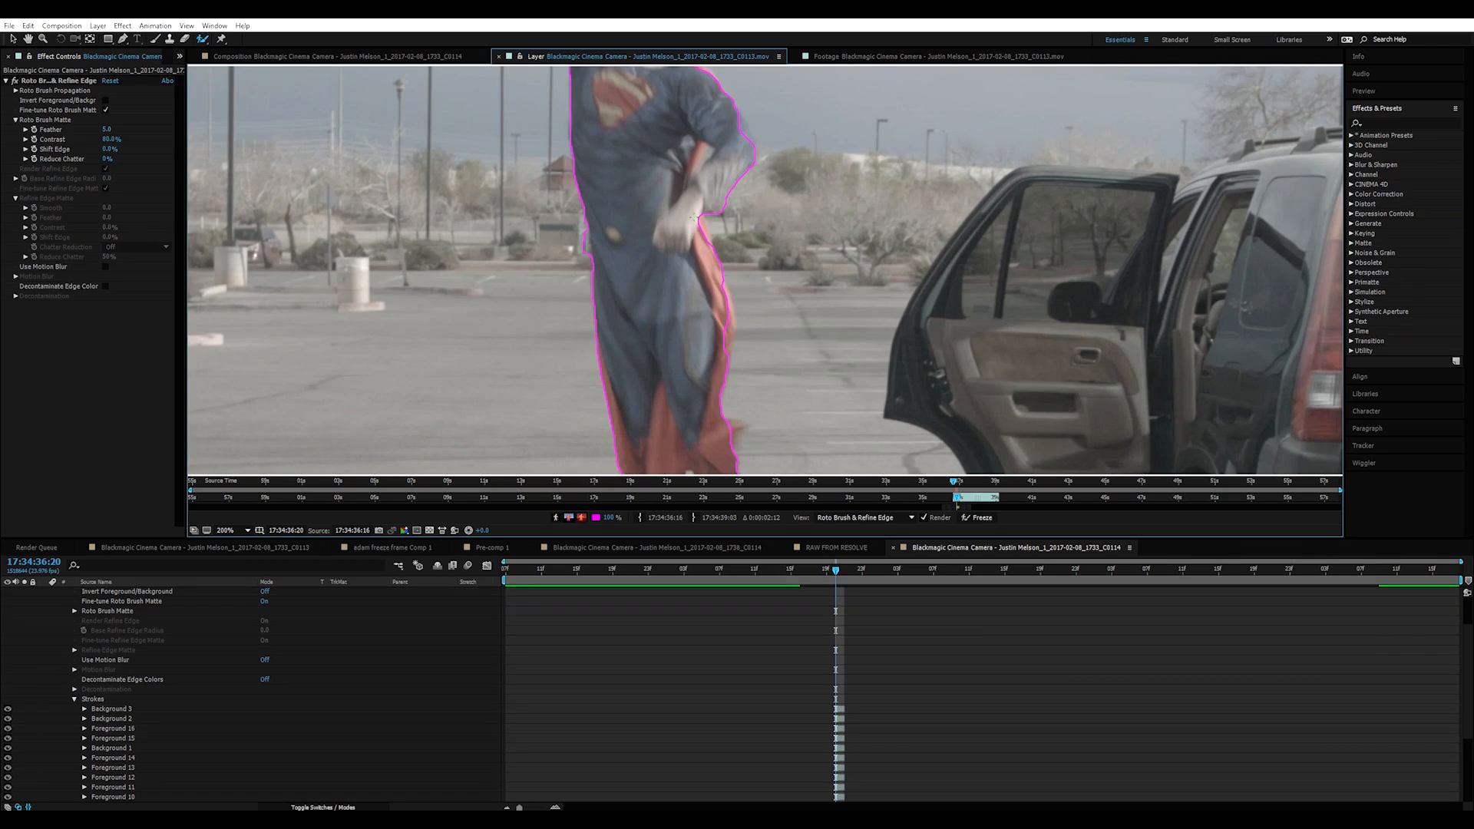
left_click_drag(703, 225, 705, 231)
scroll(751, 341, "down", 1)
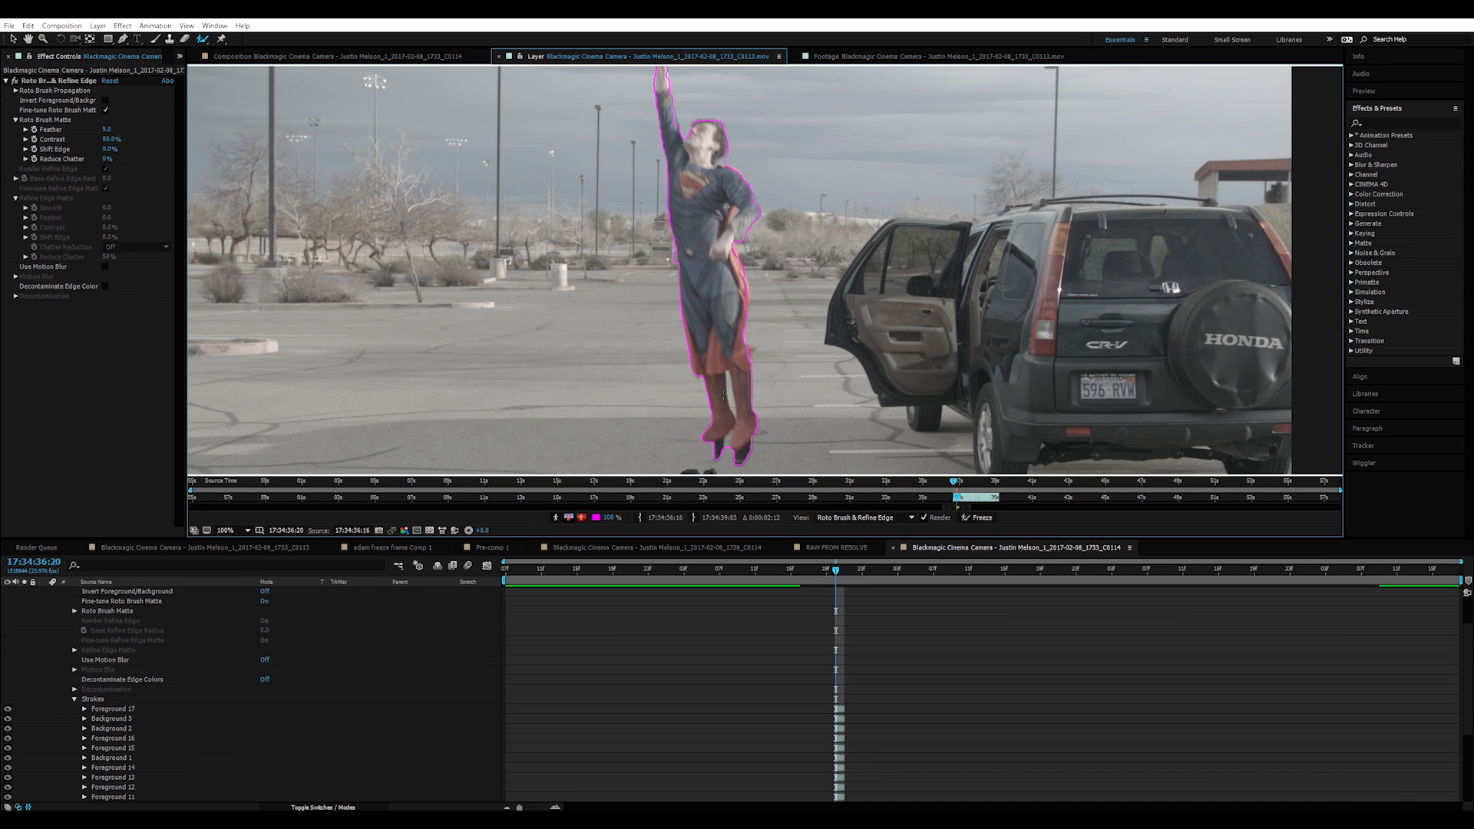
Step: Mark the gap between the man's lower legs as background with the Roto Brush
scroll(730, 393, "up", 4)
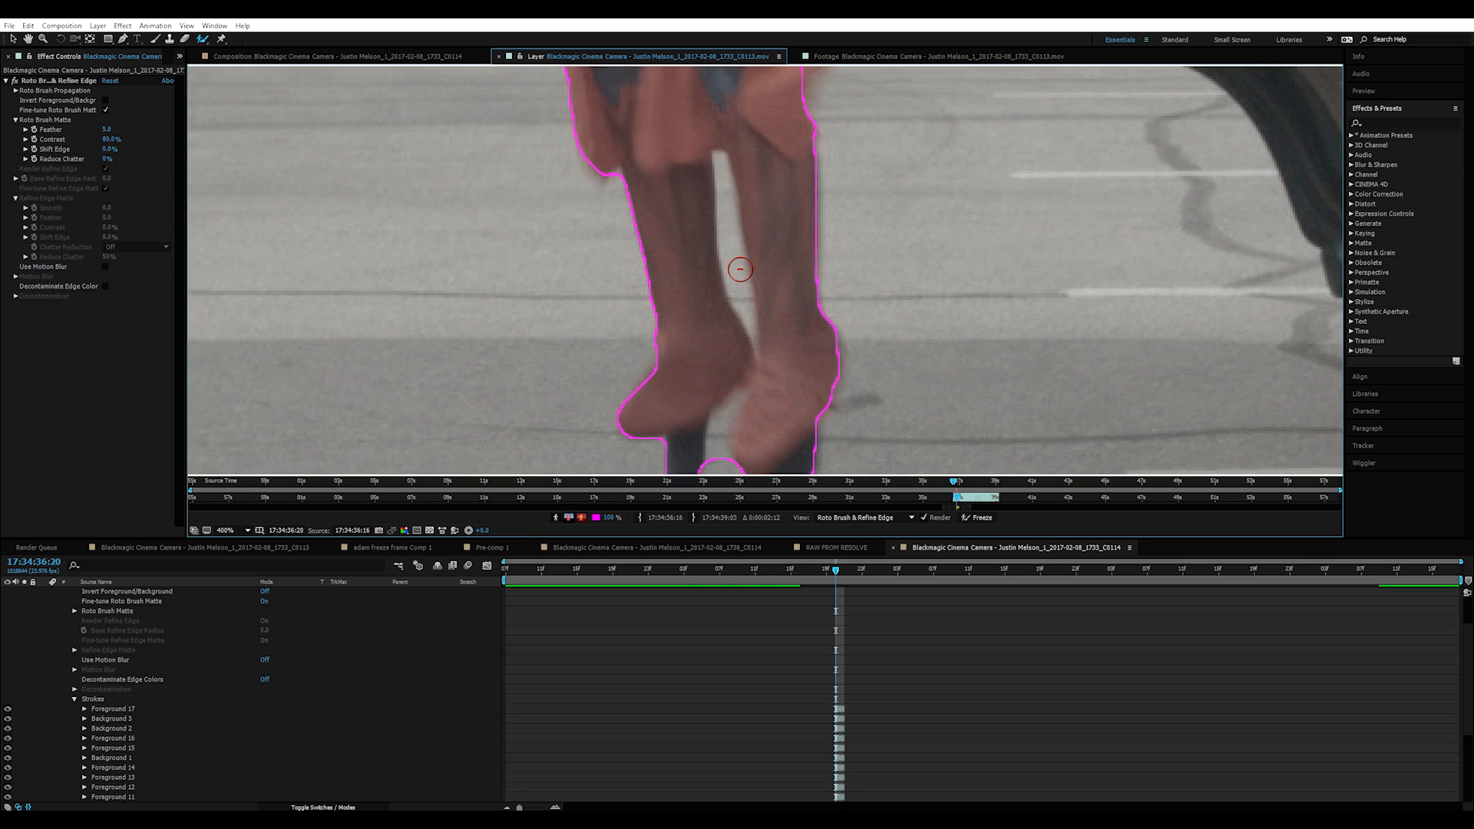
left_click_drag(730, 263, 733, 265, "alt")
left_click_drag(722, 199, 724, 238, "alt")
left_click_drag(726, 168, 723, 166, "alt")
left_click_drag(726, 174, 727, 192, "alt")
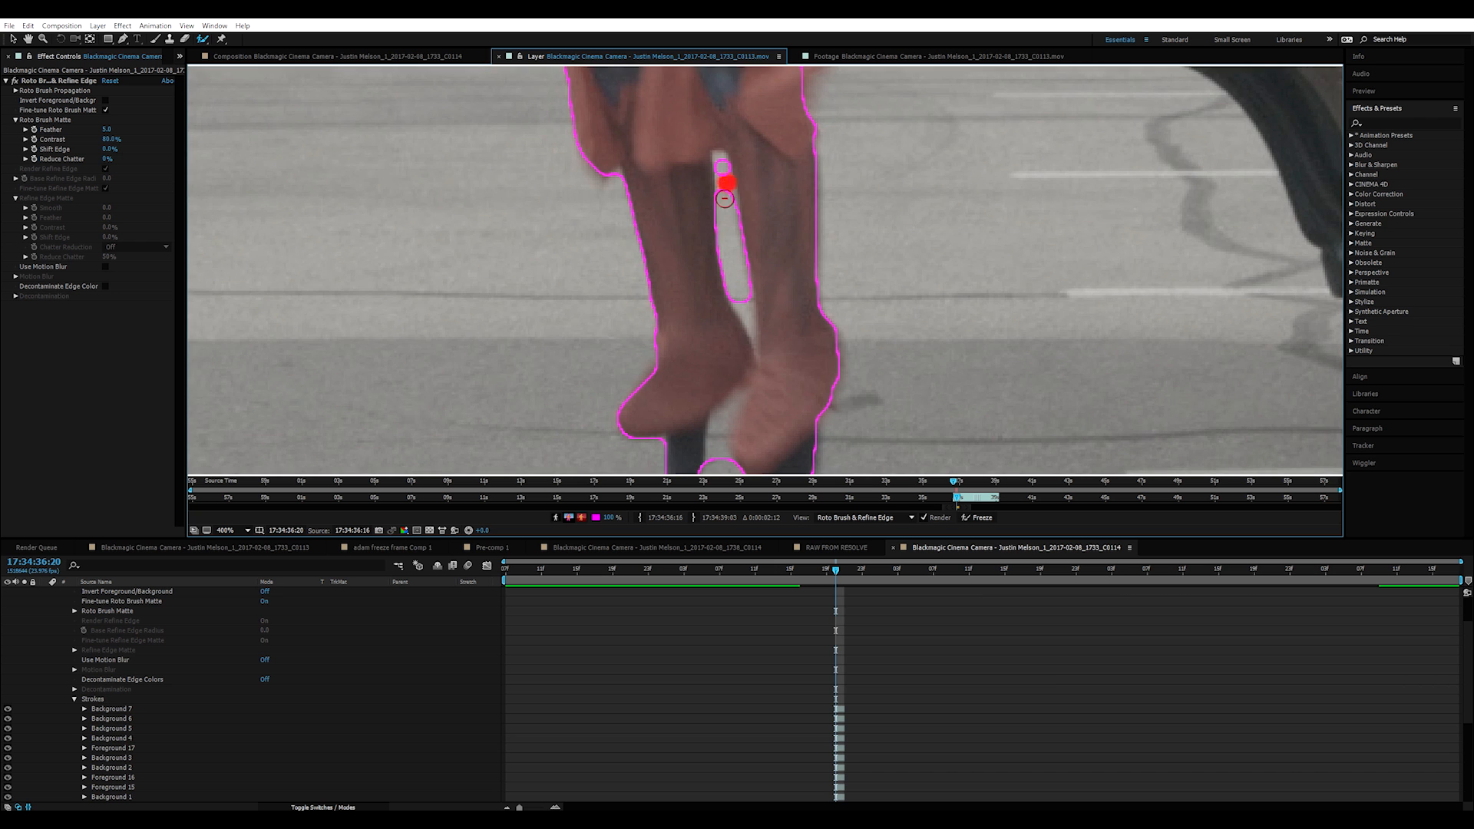
left_click_drag(742, 309, 743, 311, "alt")
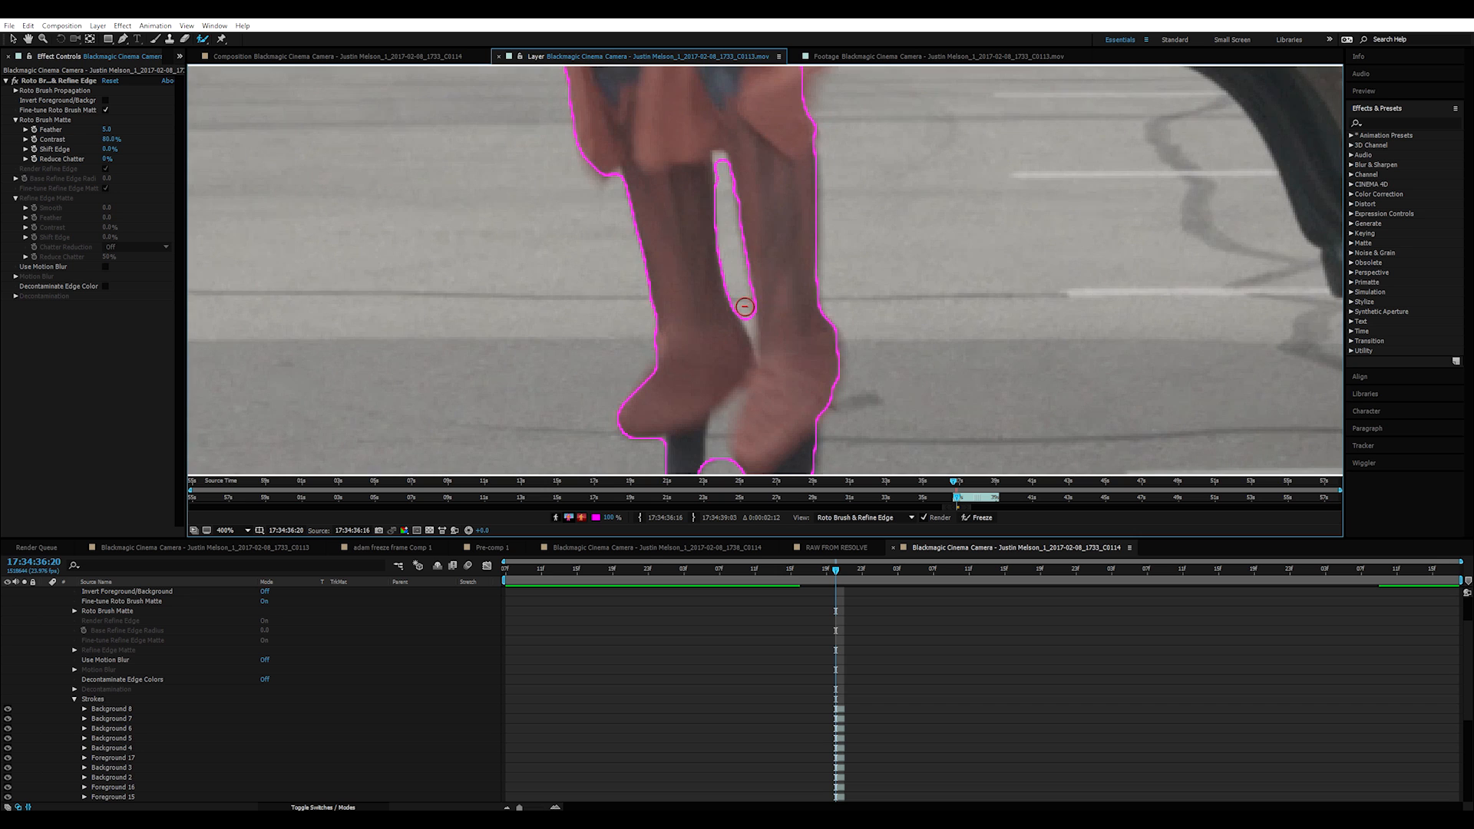
left_click_drag(725, 161, 721, 154, "alt")
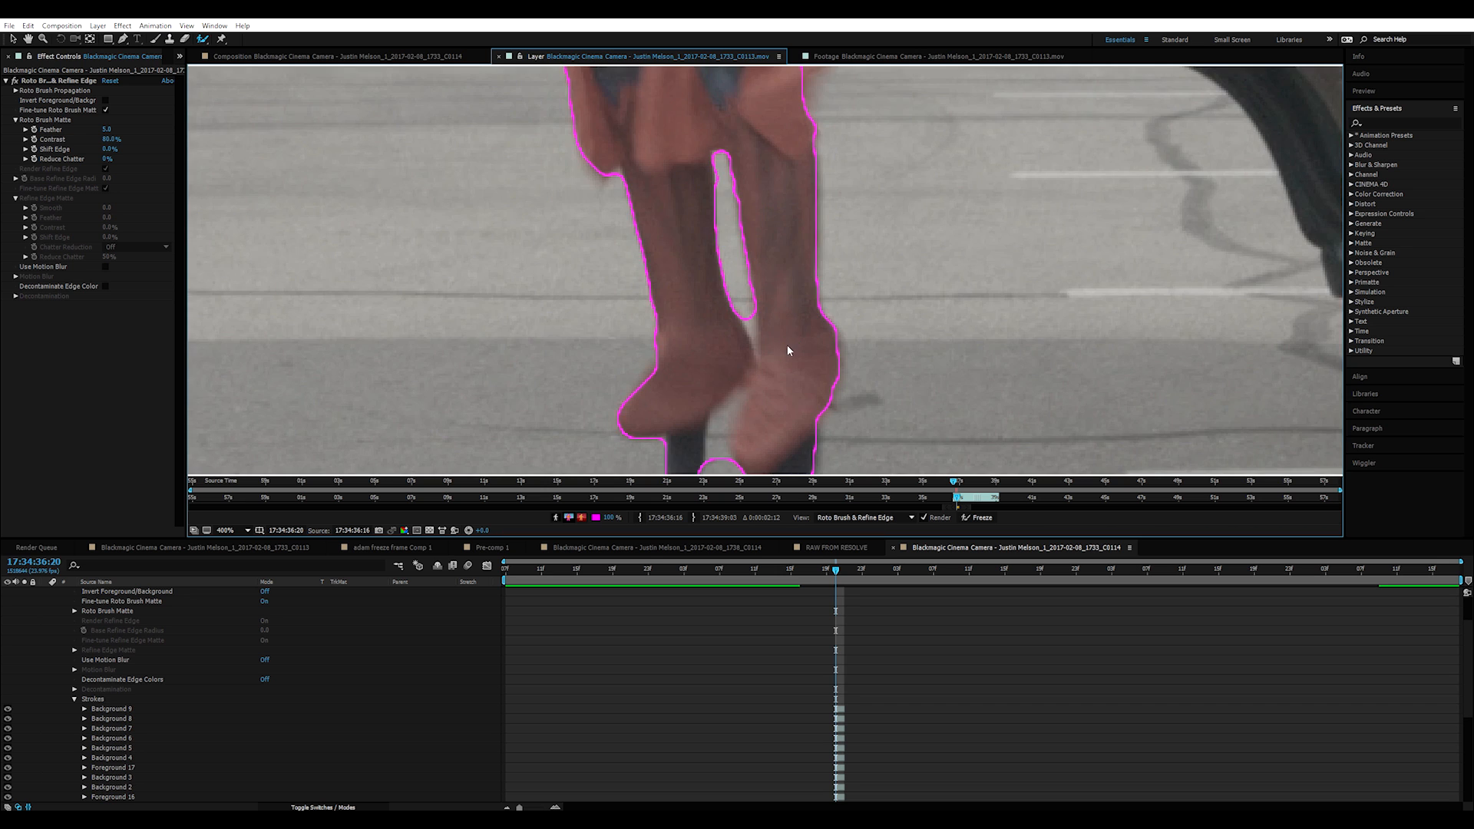
Step: Exclude the dark shoe parts beneath the red boots and the gap between the feet from the Roto Brush foreground
left_click_drag(786, 352, 769, 213)
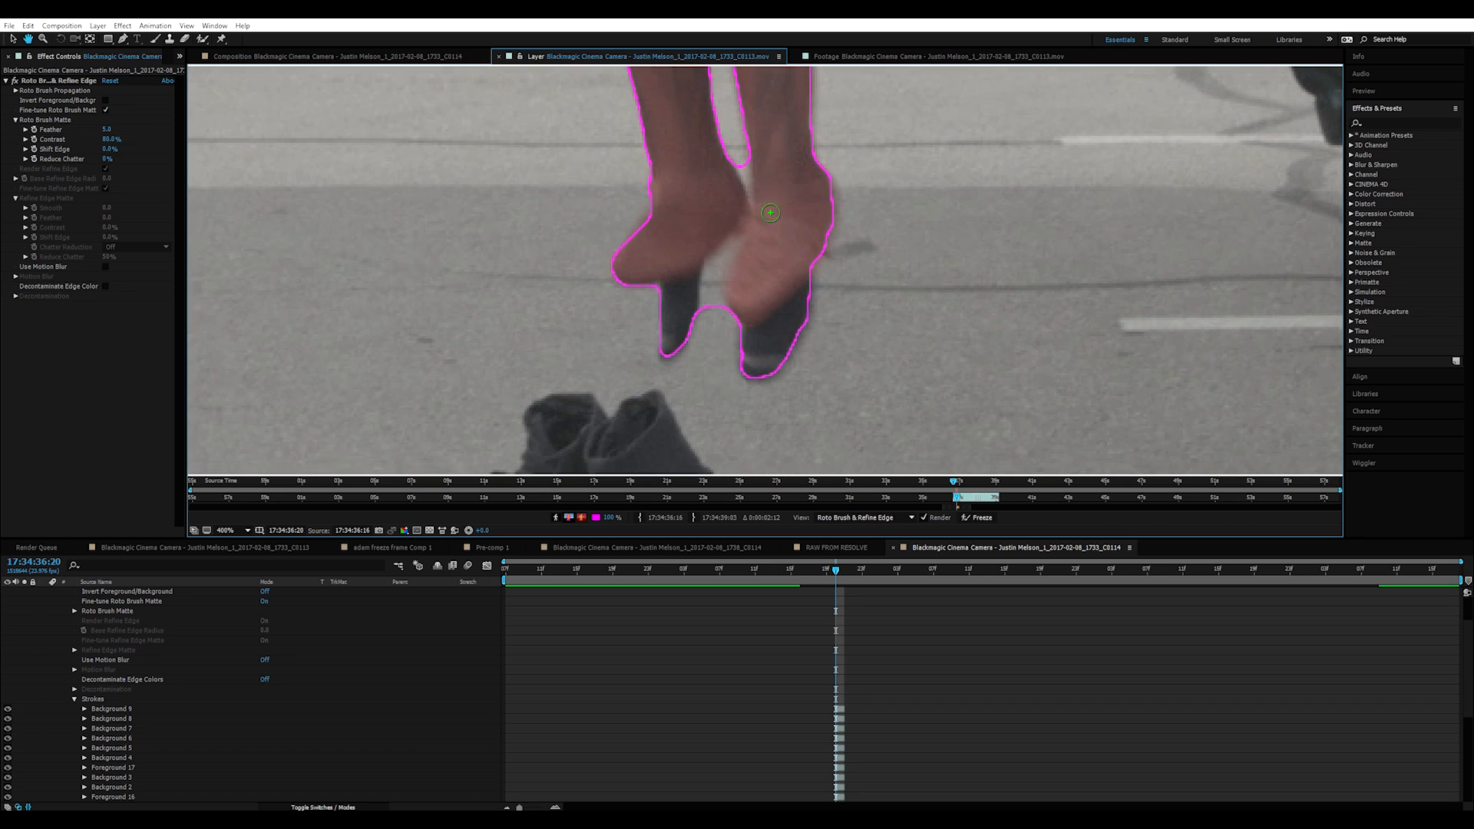
mouse_move(740, 348)
left_mouse_down("alt")
mouse_move(721, 358)
mouse_move(822, 315)
mouse_move(750, 306)
mouse_move(735, 328)
mouse_move(666, 332)
mouse_move(682, 357)
left_mouse_up("alt")
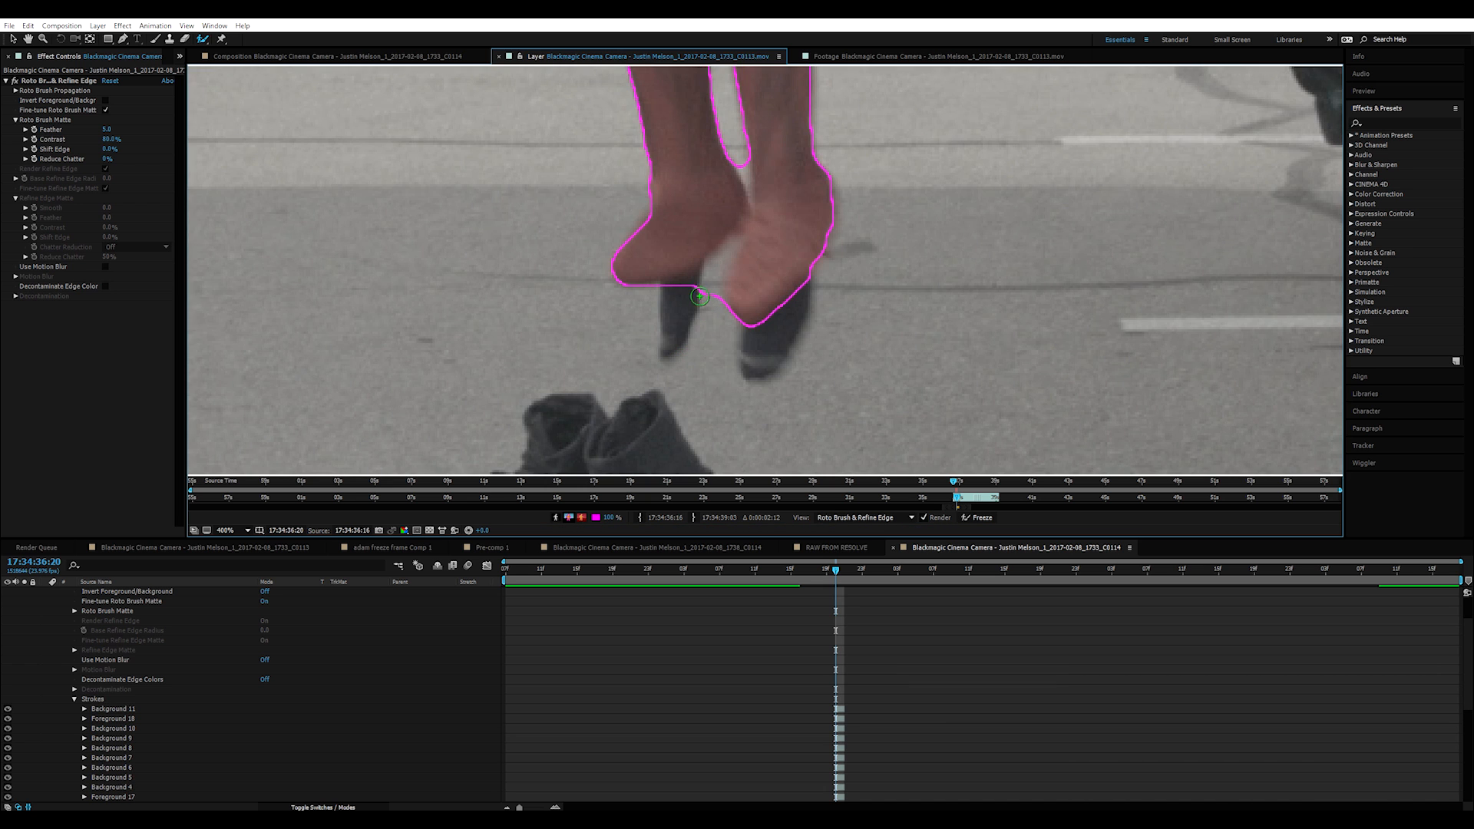
left_click_drag(709, 271, 716, 261, "alt")
left_click_drag(727, 250, 734, 245, "alt")
left_click_drag(746, 176, 748, 182, "alt")
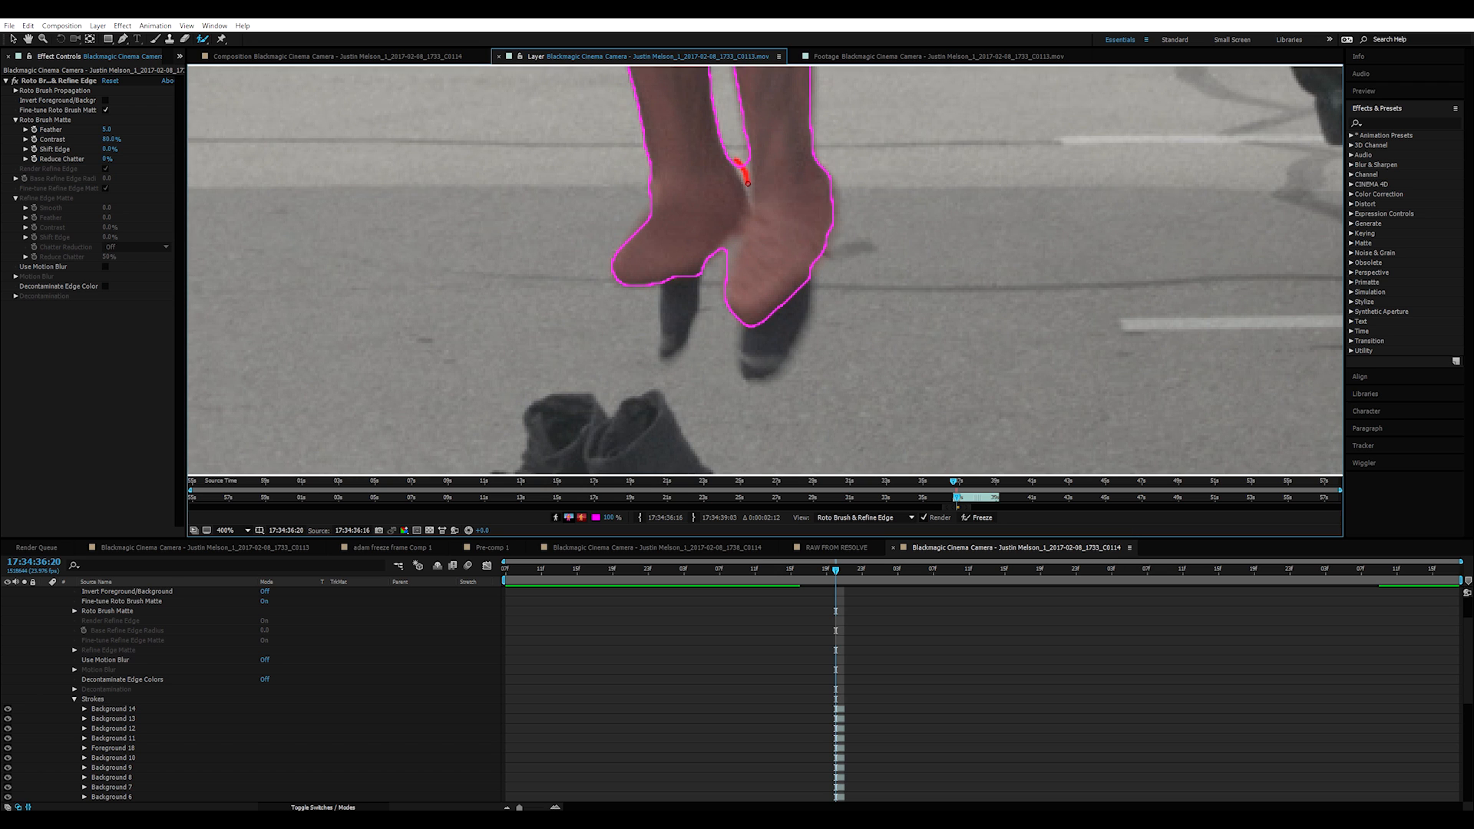
left_click_drag(749, 193, 748, 194, "alt")
left_click_drag(729, 250, 730, 241, "alt")
Step: Add the missing outer strip of the red cape beside the thigh to the foreground
scroll(830, 288, "down", 1)
left_click_drag(835, 255, 865, 391)
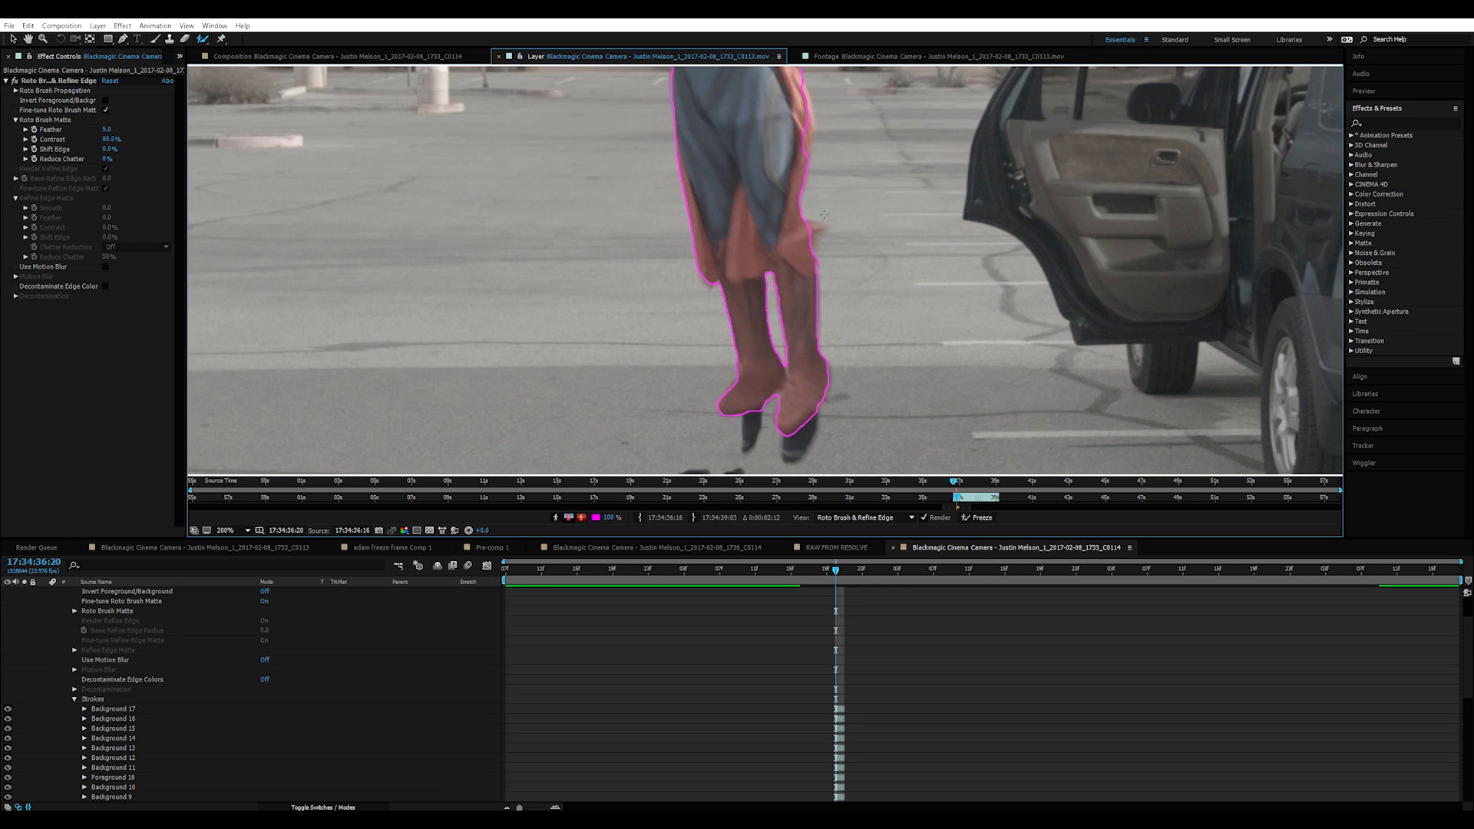
left_click_drag(791, 258, 797, 421)
scroll(804, 285, "up", 1)
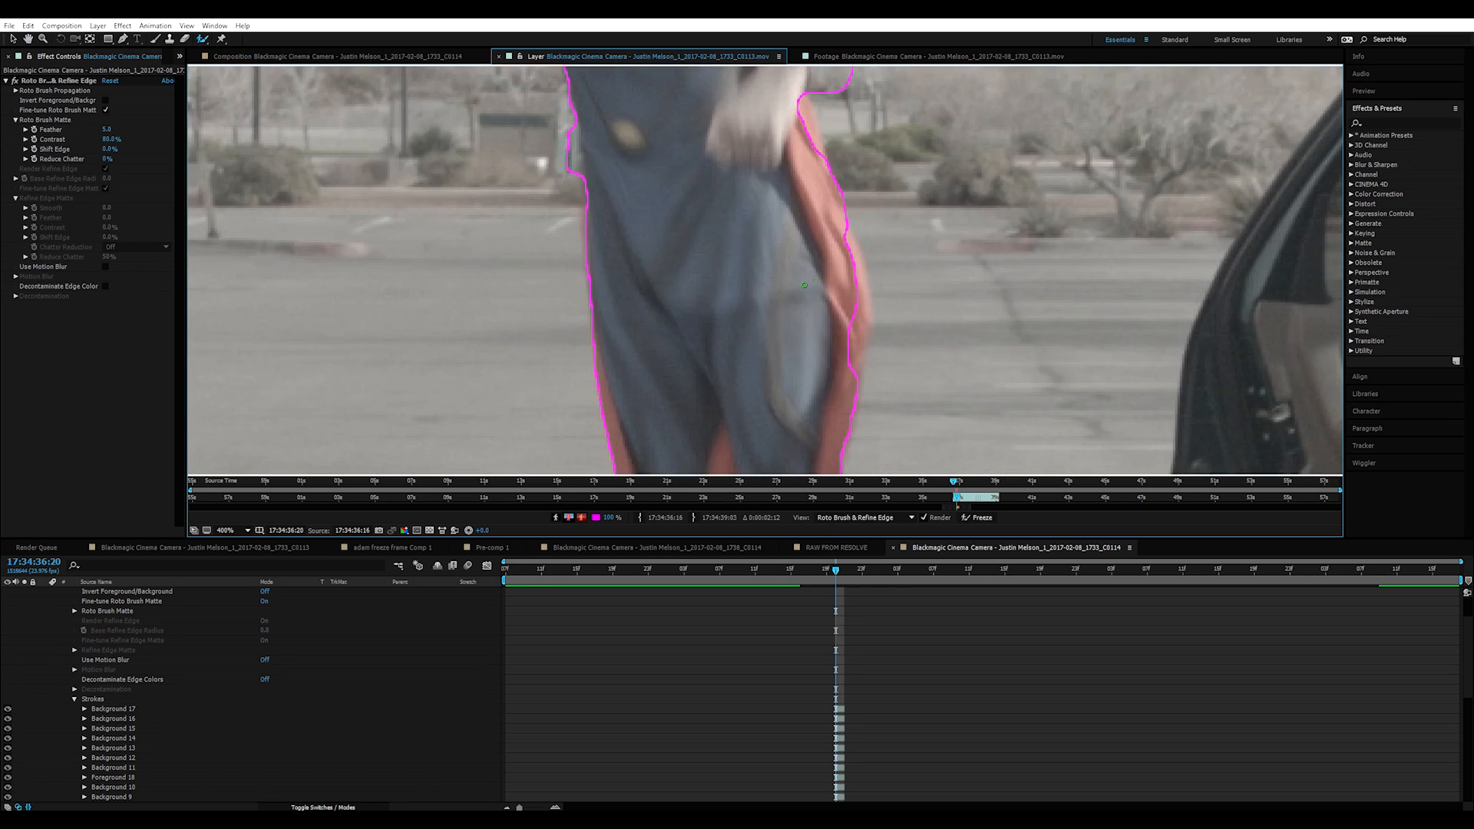
left_click(851, 235)
left_click_drag(852, 237, 838, 378)
Step: Touch up the matte along the raised arm and upper body with additional Roto Brush strokes
scroll(773, 283, "down", 1)
left_click_drag(772, 281, 803, 448)
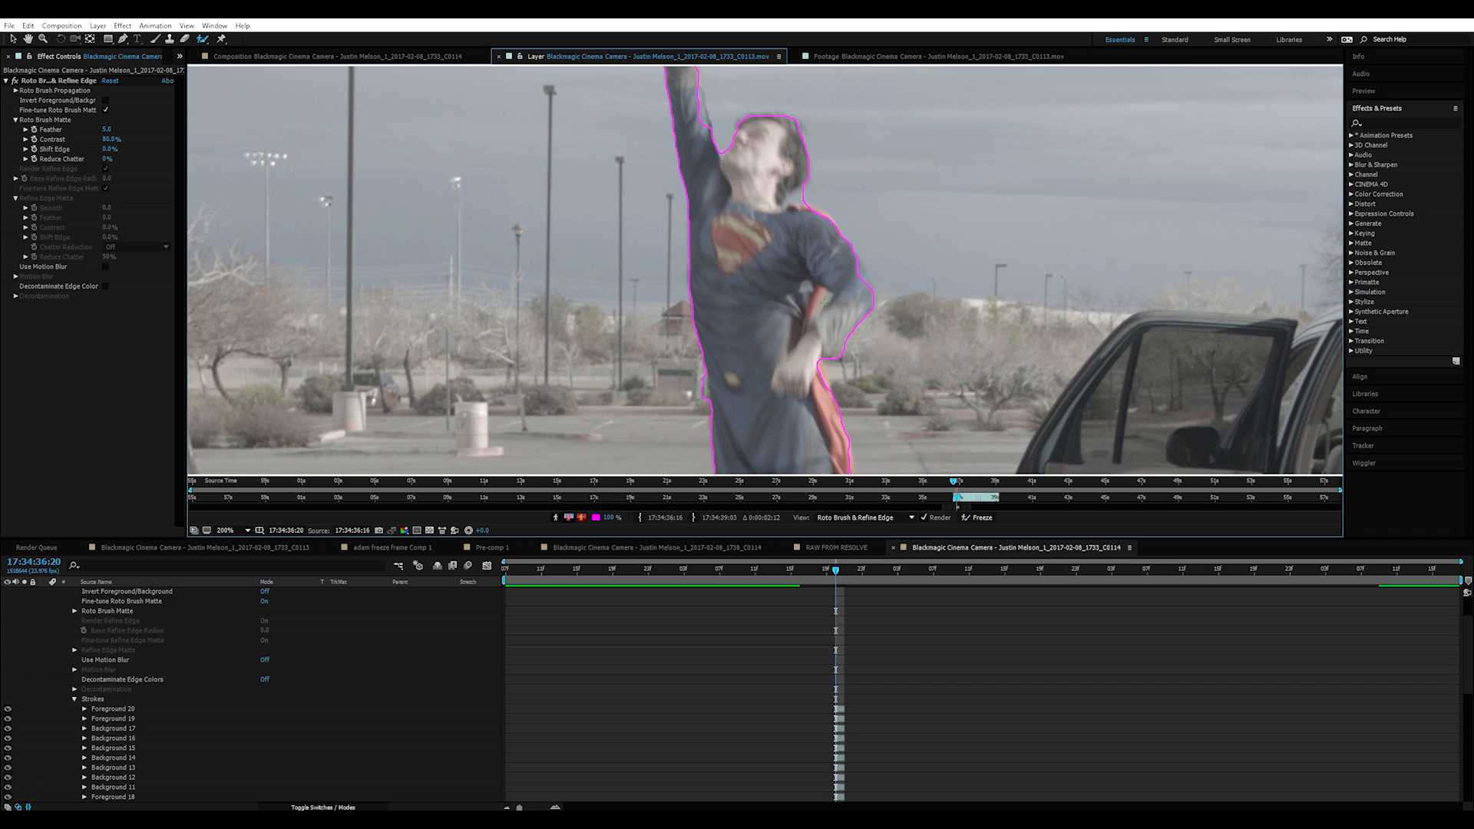
mouse_move(866, 285)
left_mouse_down()
mouse_move(851, 249)
mouse_move(859, 421)
left_mouse_up()
left_click_drag(729, 144, 720, 135)
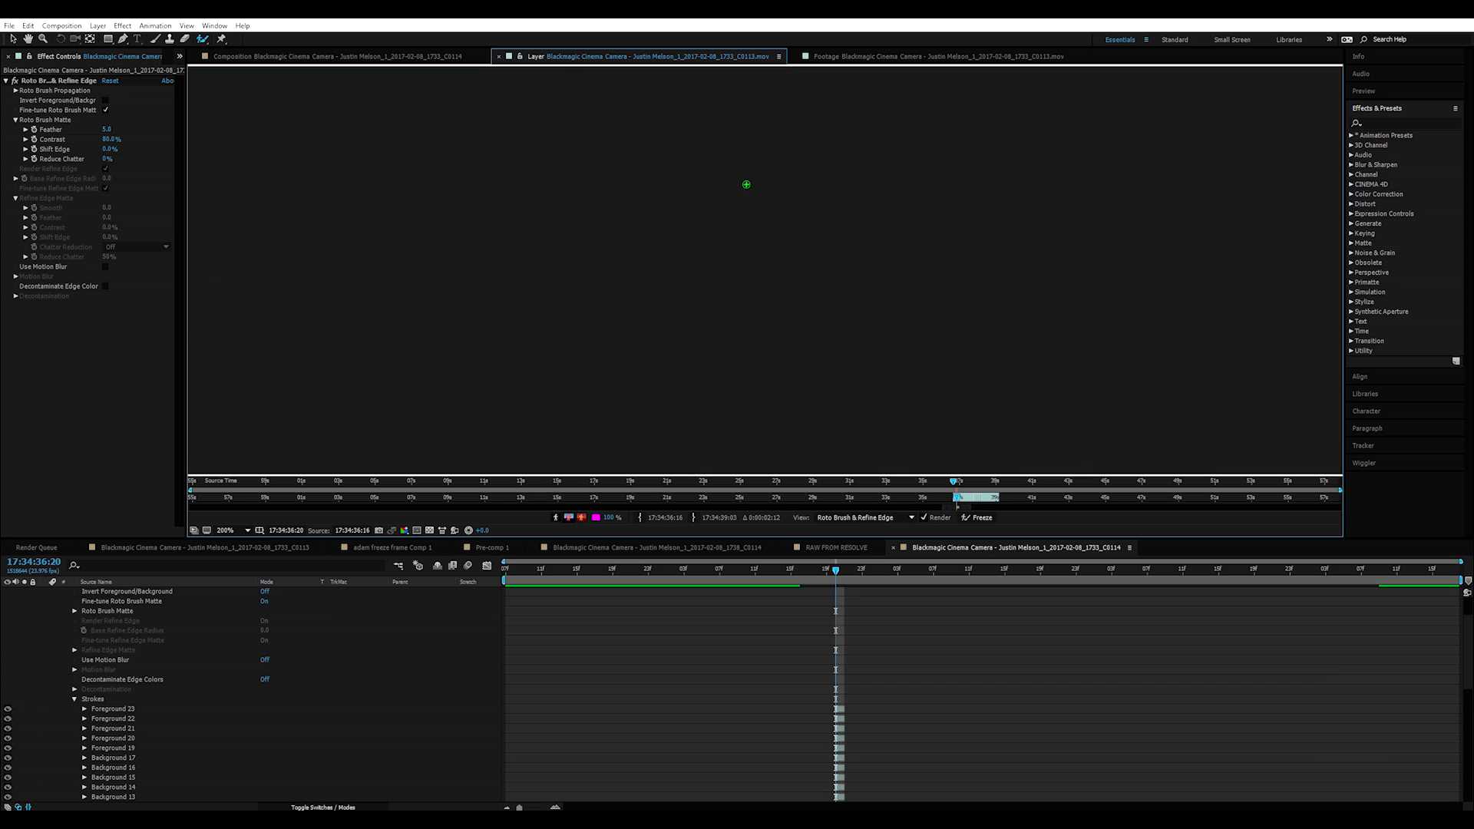
left_click_drag(725, 204, 750, 264)
mouse_move(818, 306)
left_mouse_down()
mouse_move(737, 280)
mouse_move(729, 246)
left_mouse_up()
left_click_drag(866, 287, 810, 165)
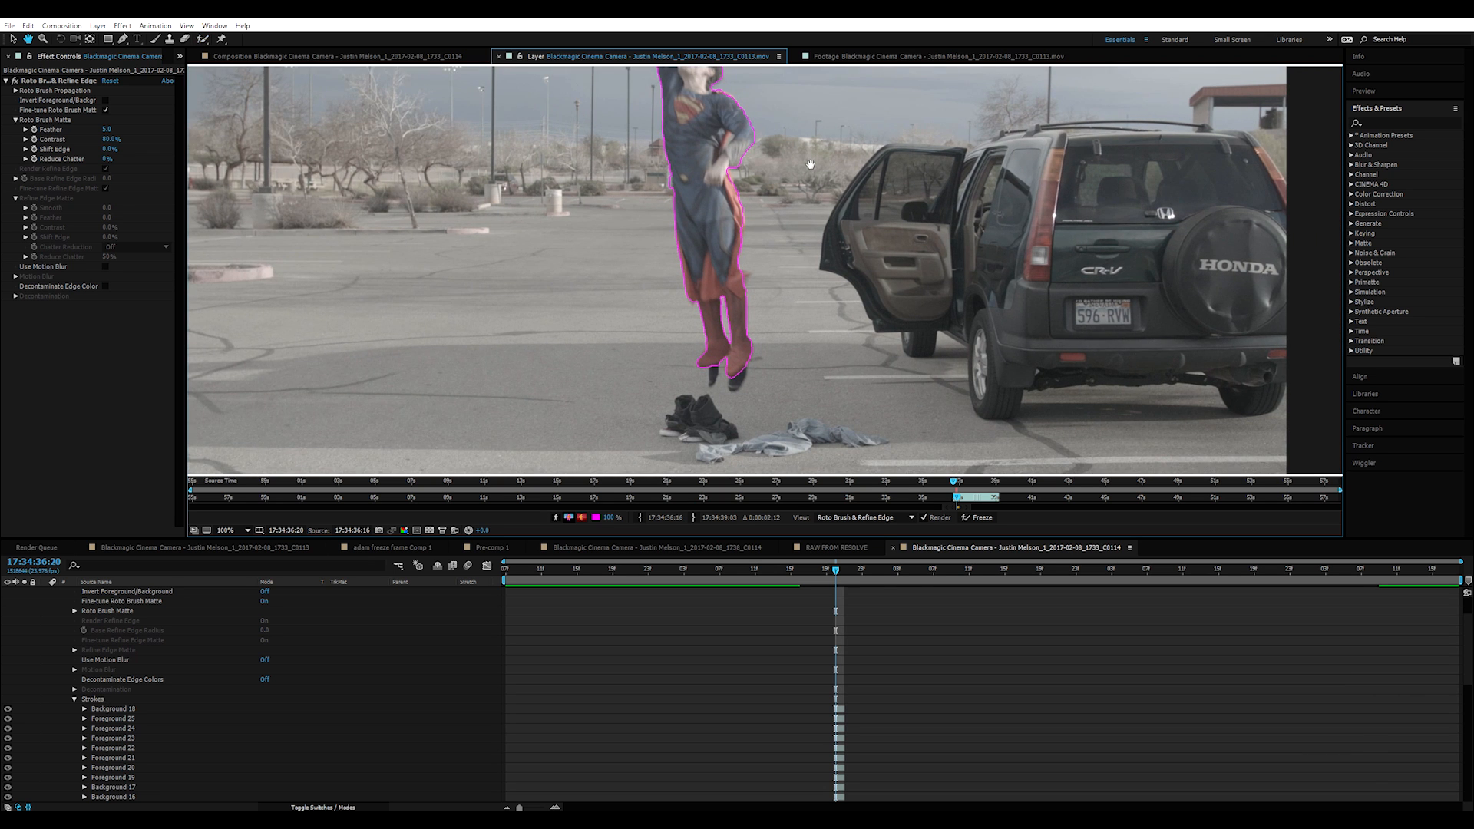
Step: Return to the composition view and solo the frozen, rotoscoped layer
scroll(756, 204, "down", 1)
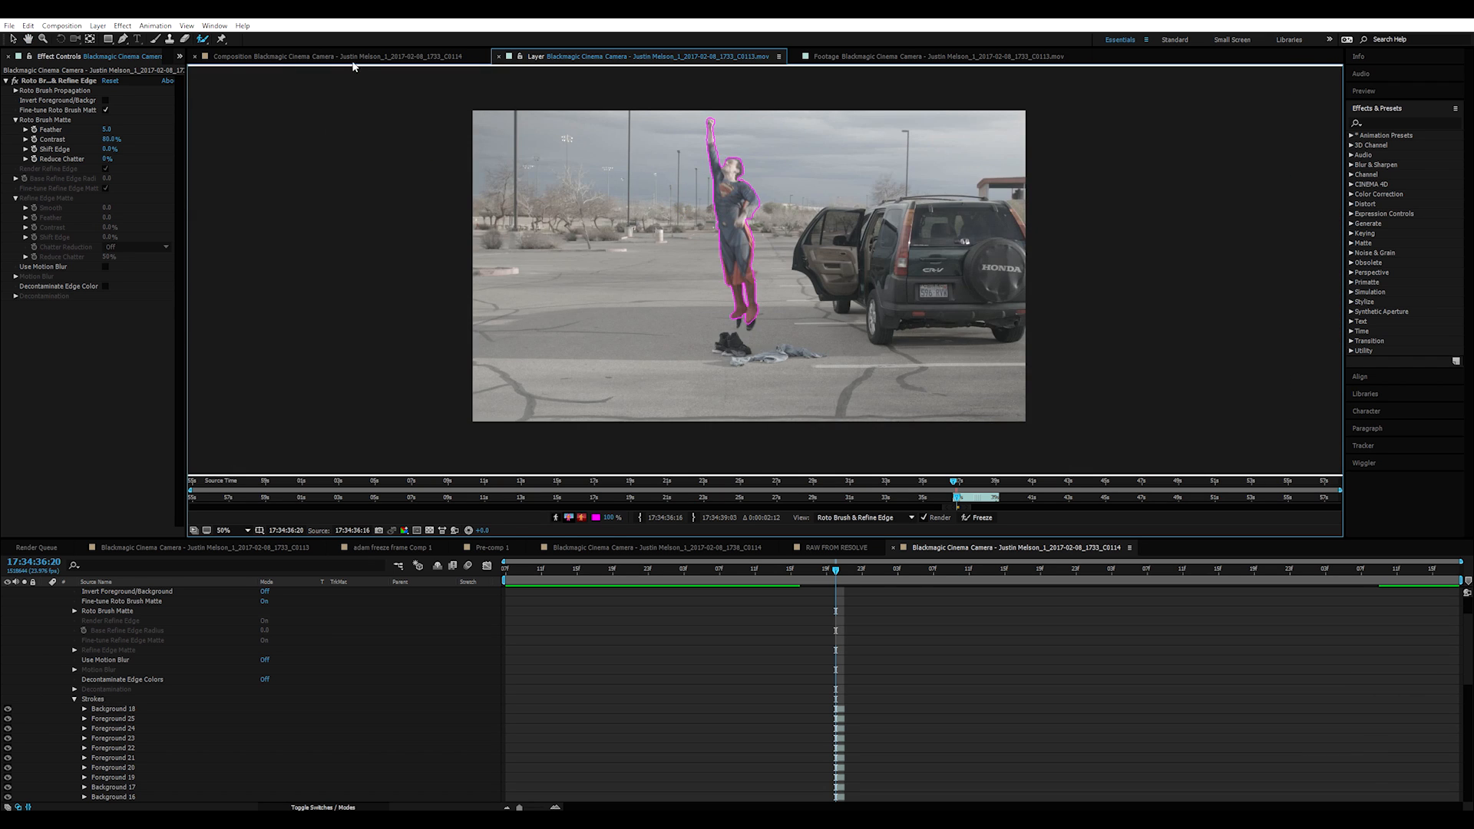
left_click(353, 62)
scroll(314, 669, "up", 2)
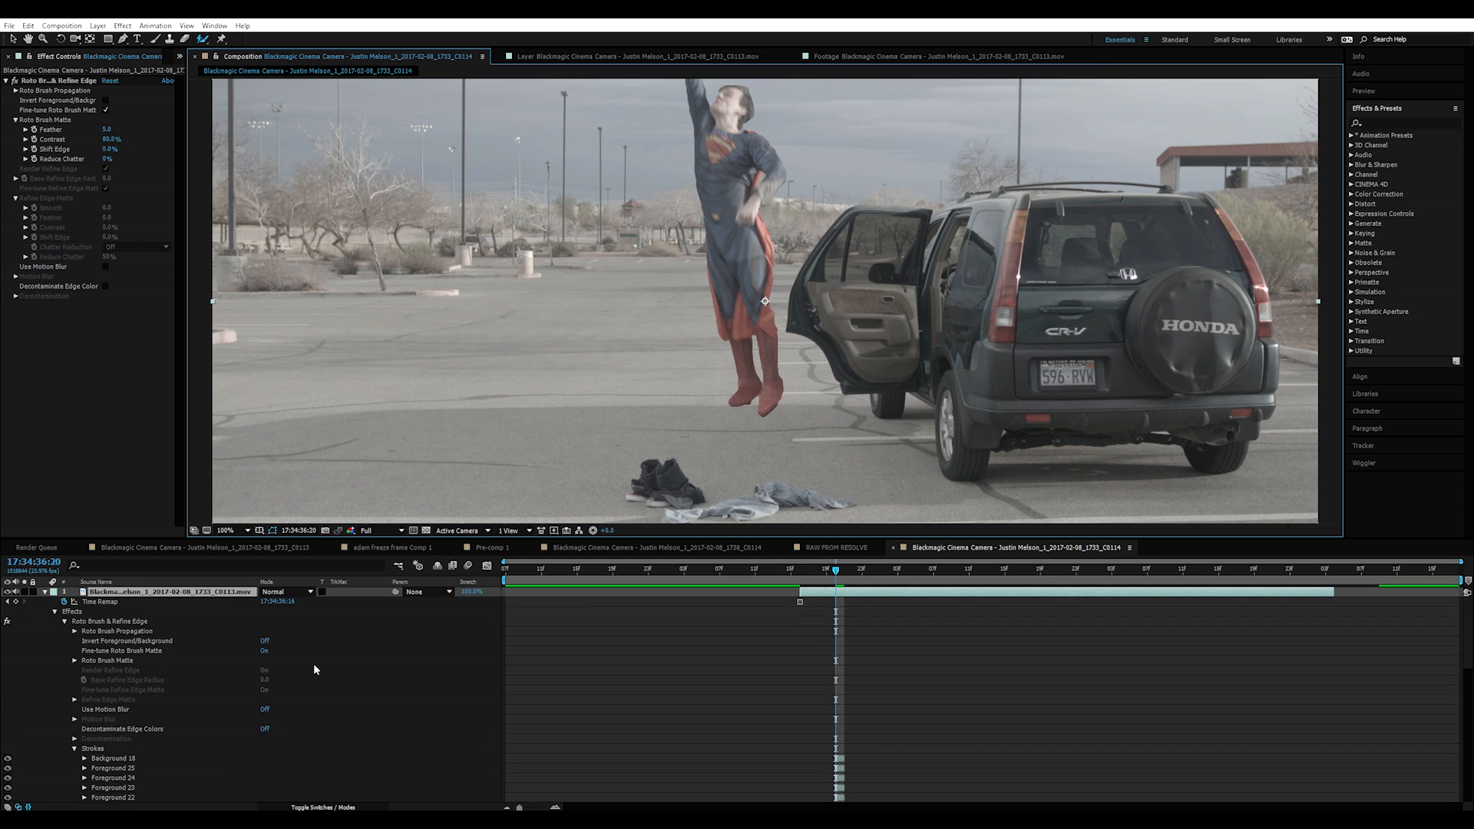
left_click(23, 592)
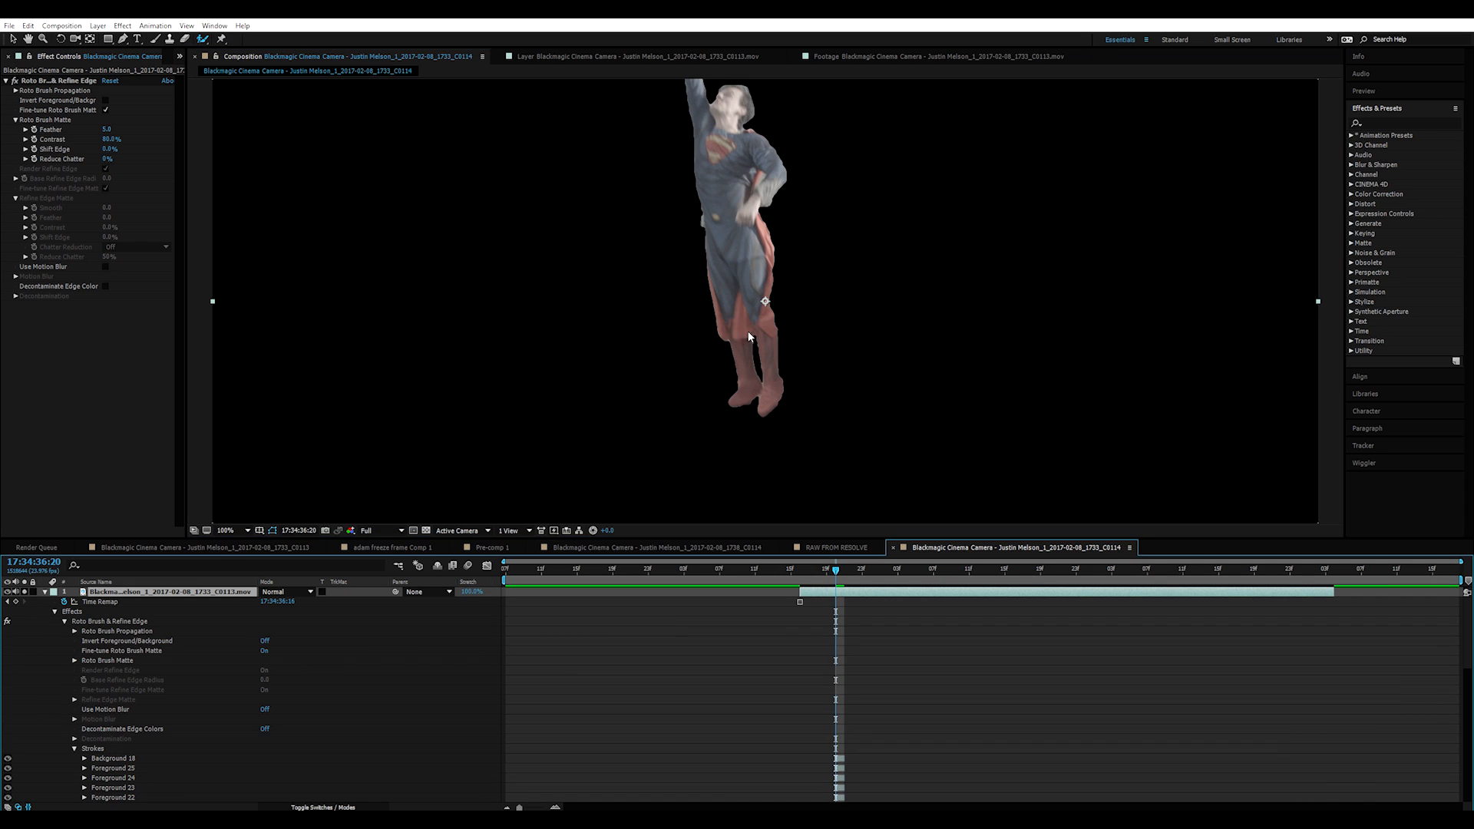
Step: Apply the Refine Soft Matte effect to the frozen, rotoscoped layer
left_click(123, 25)
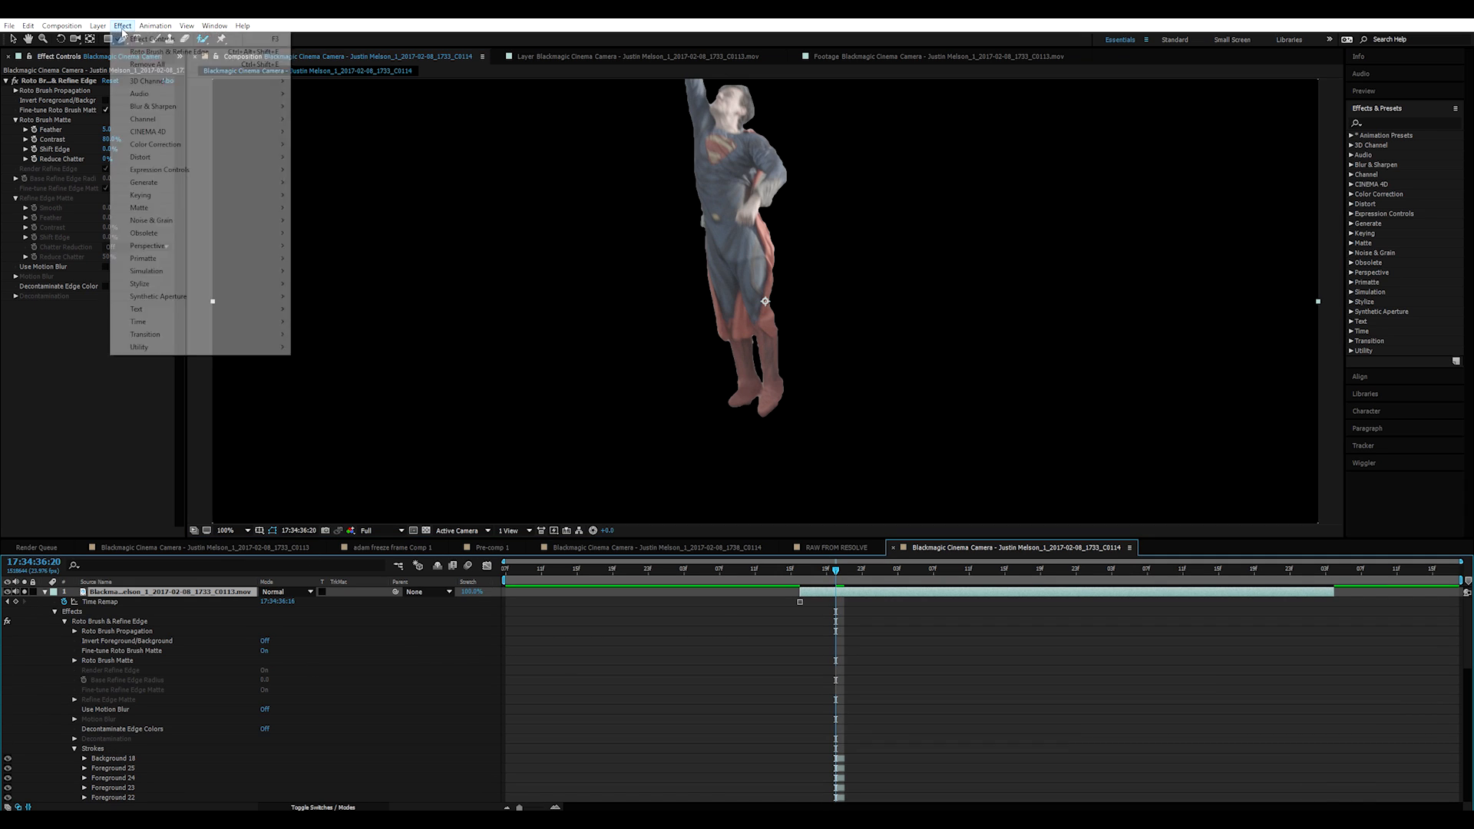
mouse_move(223, 207)
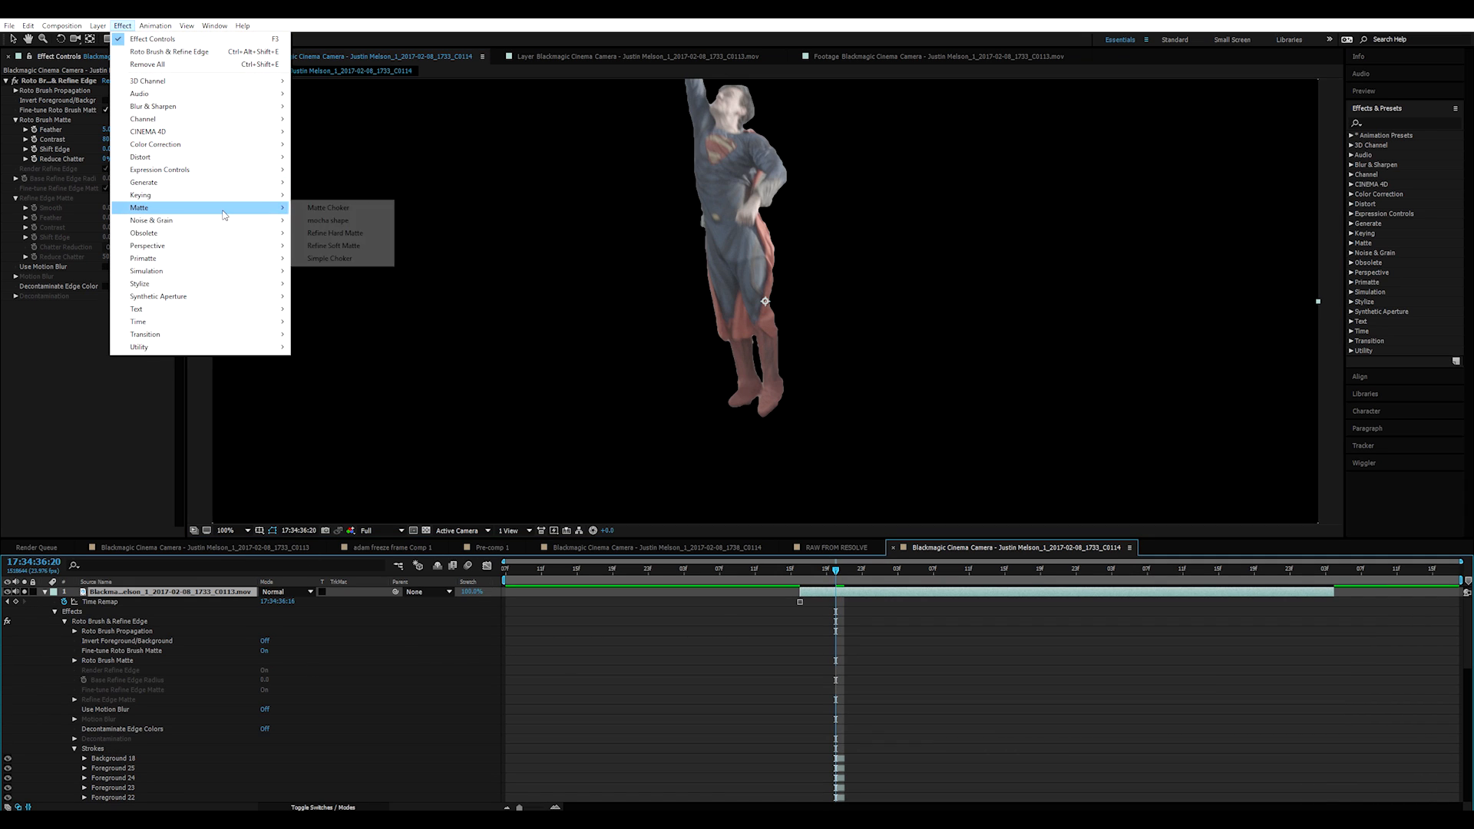
left_click(329, 245)
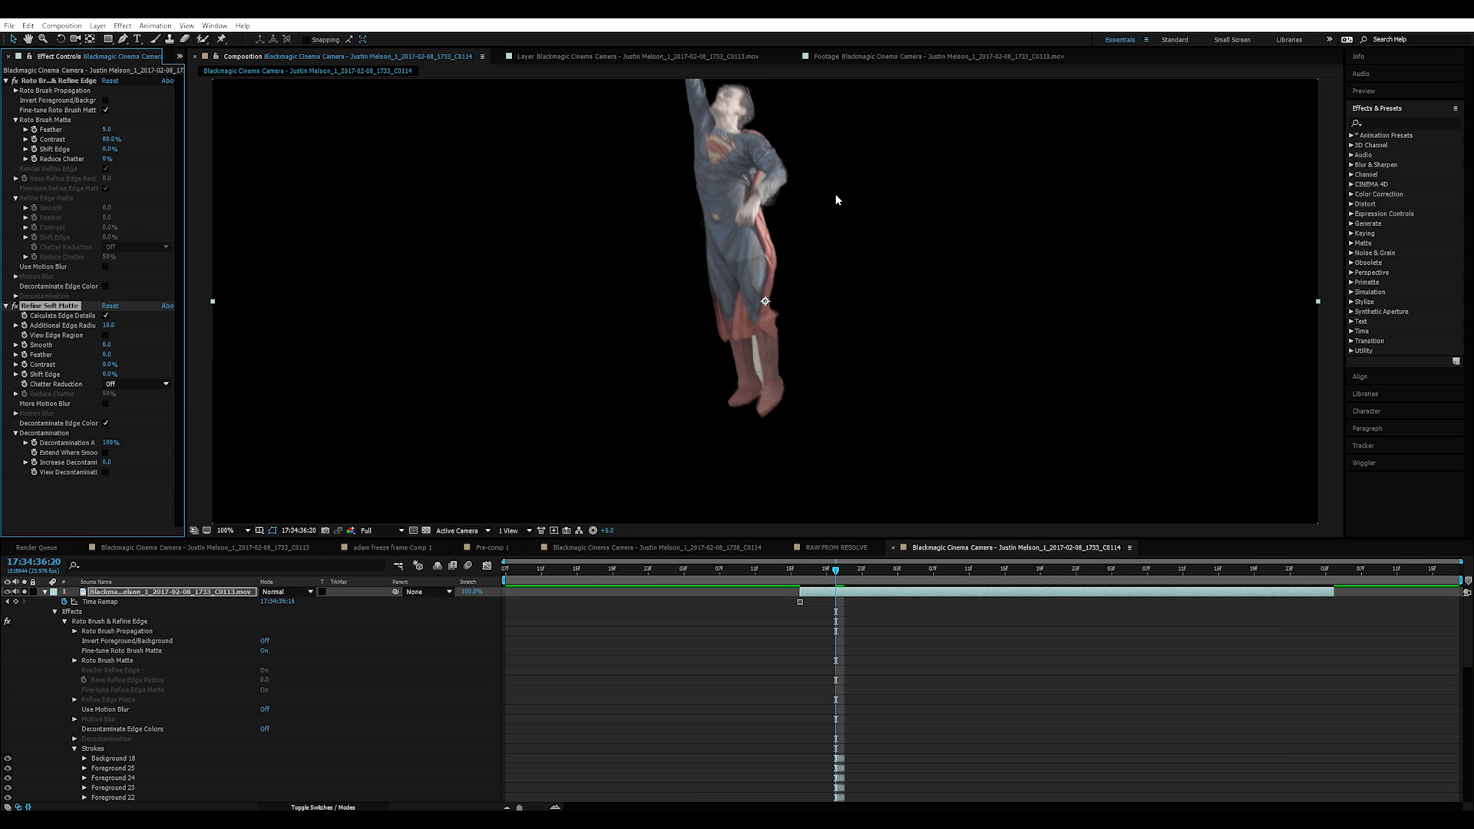
Step: Inspect the refined cutout edges from the raised fist down to the boots, and collapse the layer's properties
left_click_drag(836, 199, 881, 276)
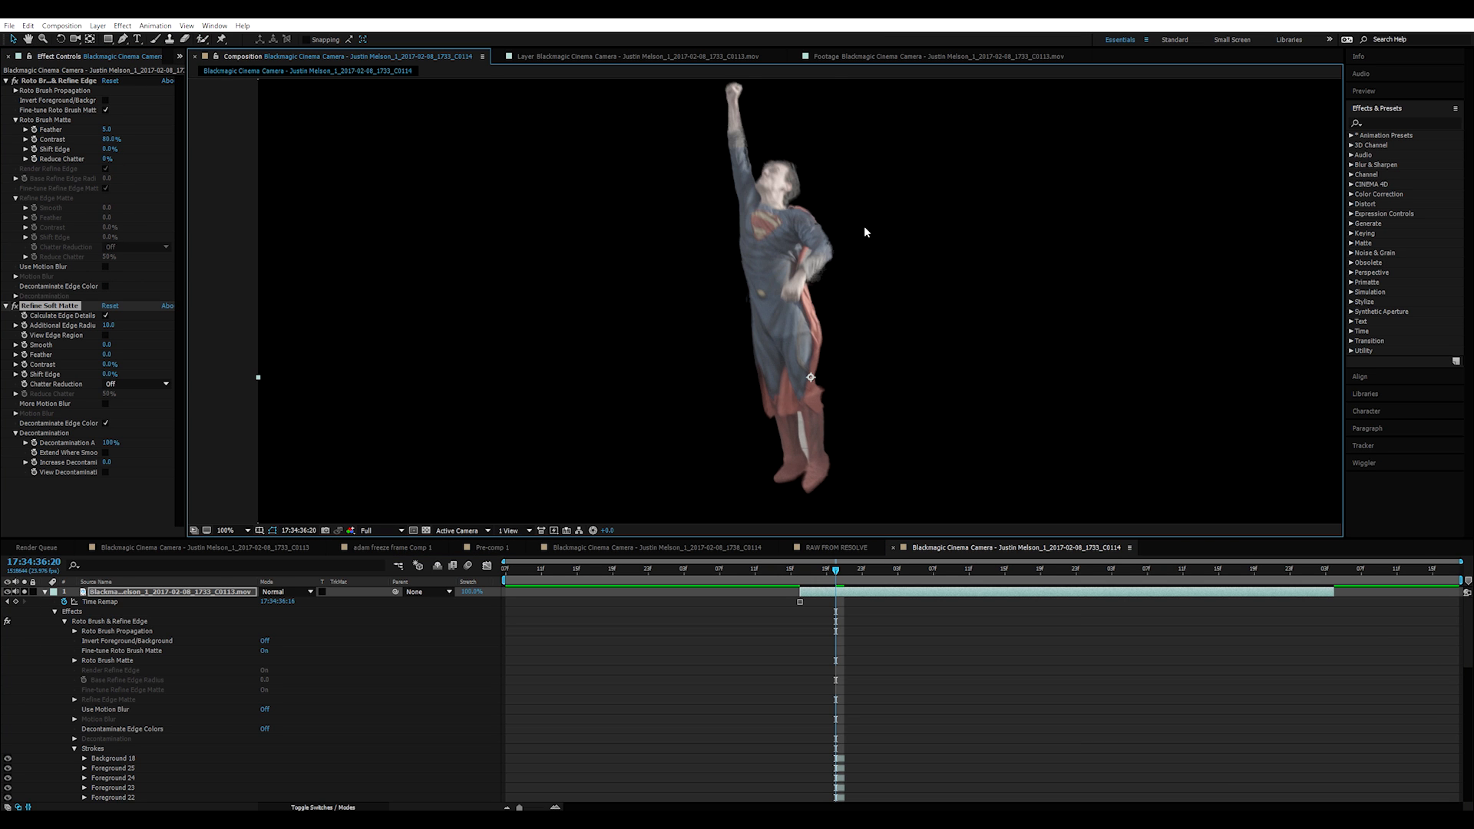
scroll(893, 242, "up", 1)
left_click_drag(858, 241, 872, 210)
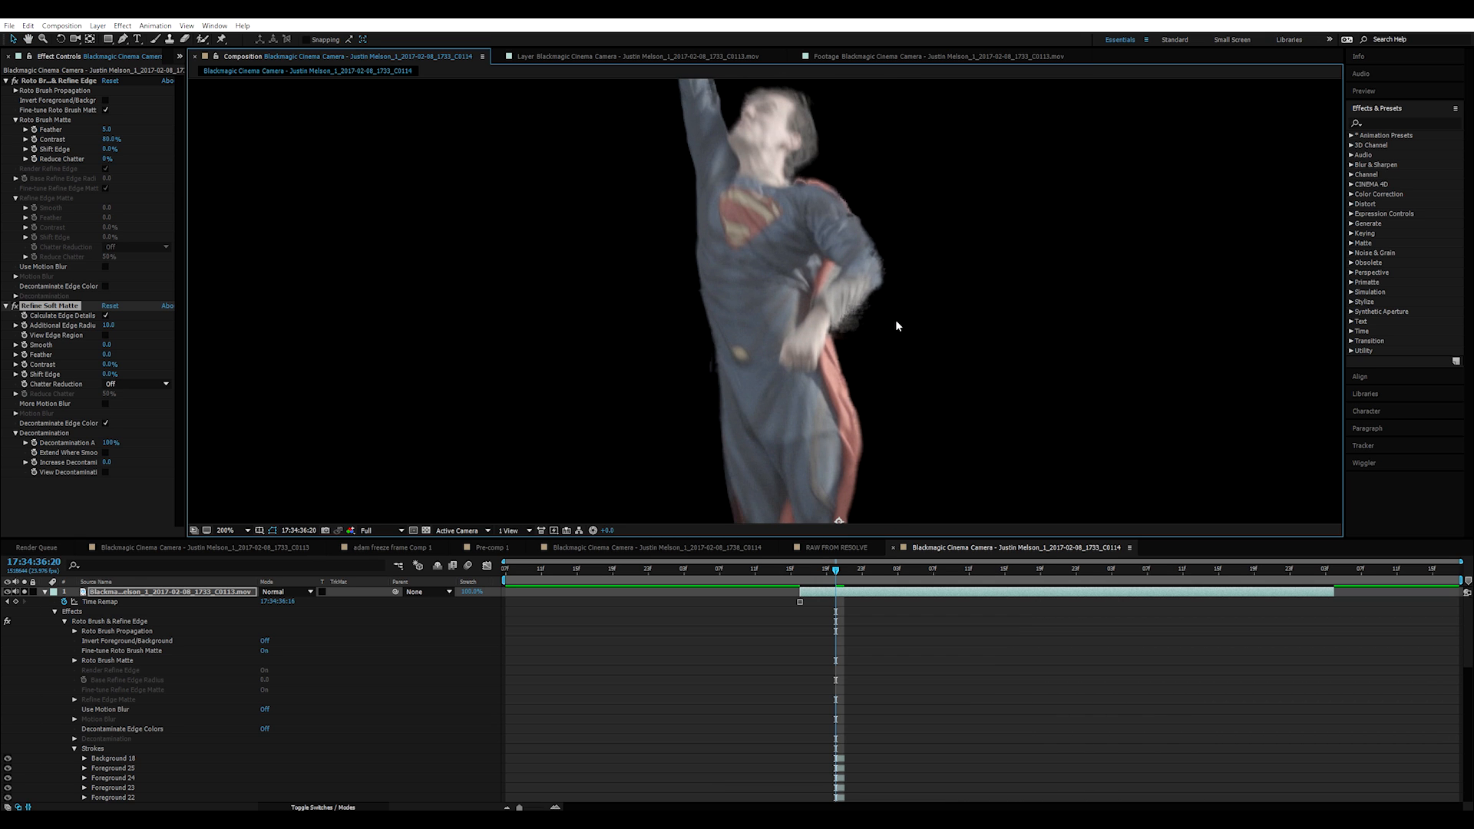
left_click_drag(943, 402, 834, 52)
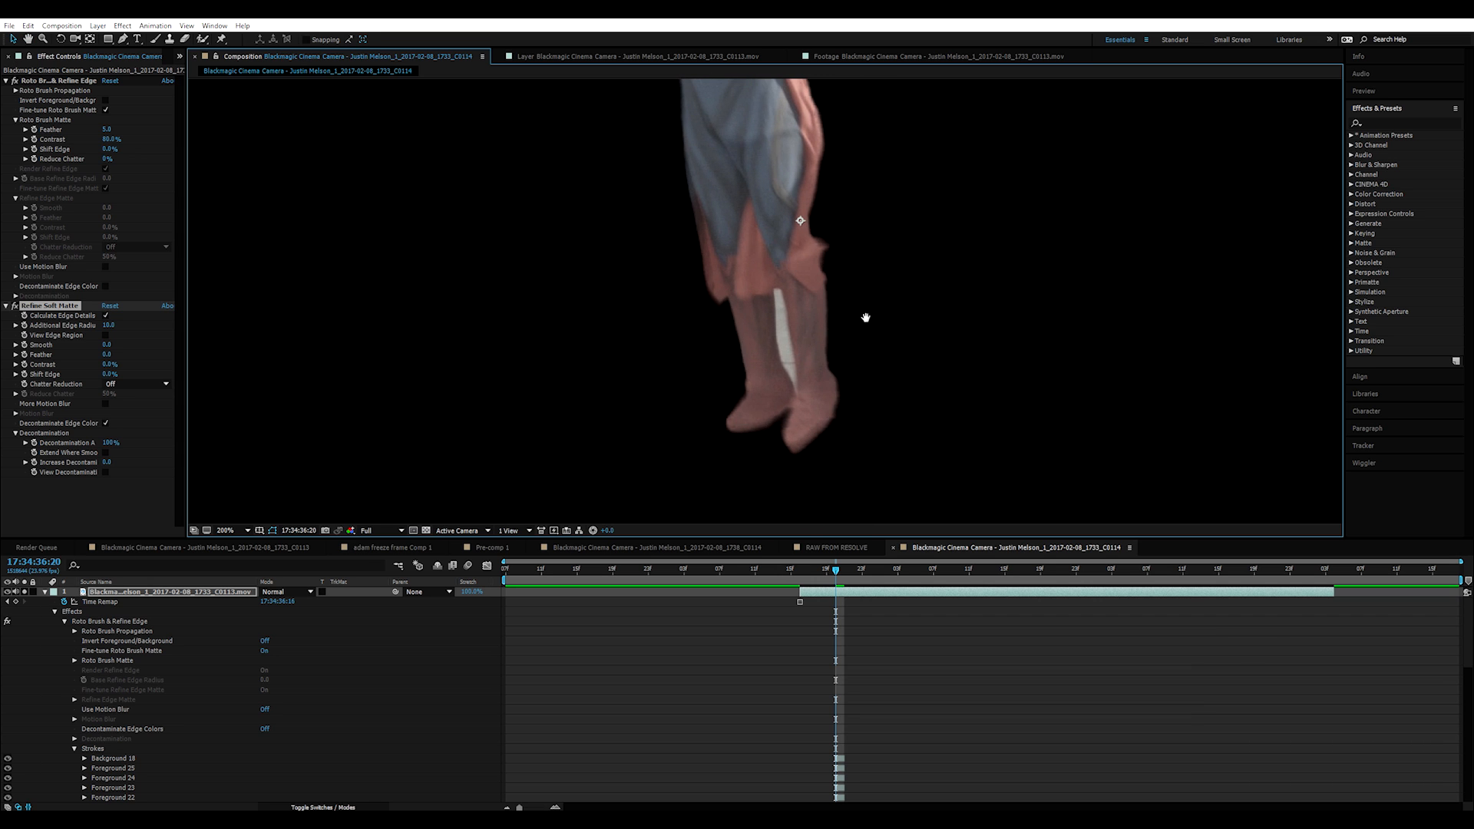
left_click_drag(787, 197, 820, 415)
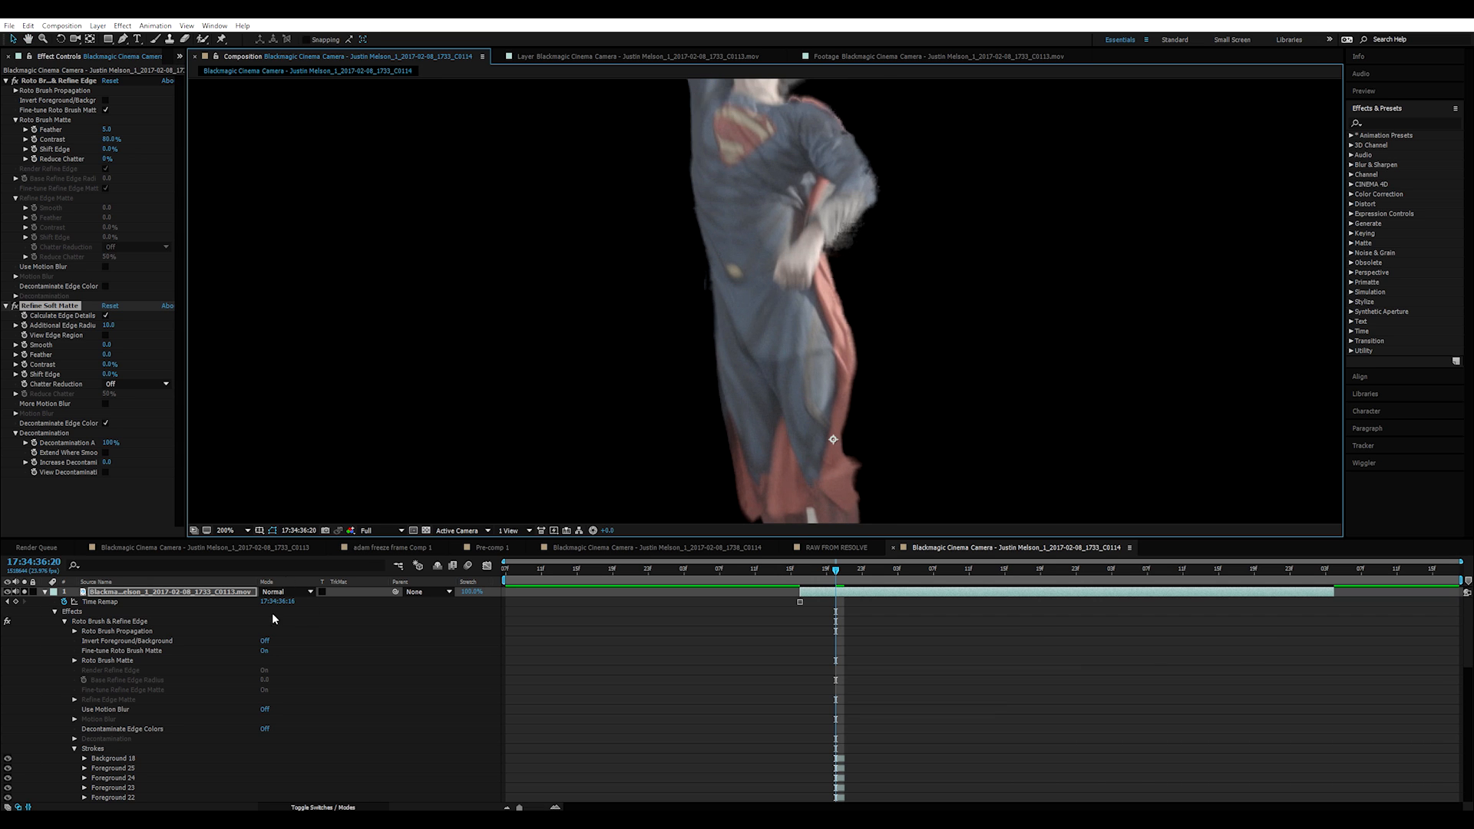
left_click(44, 592)
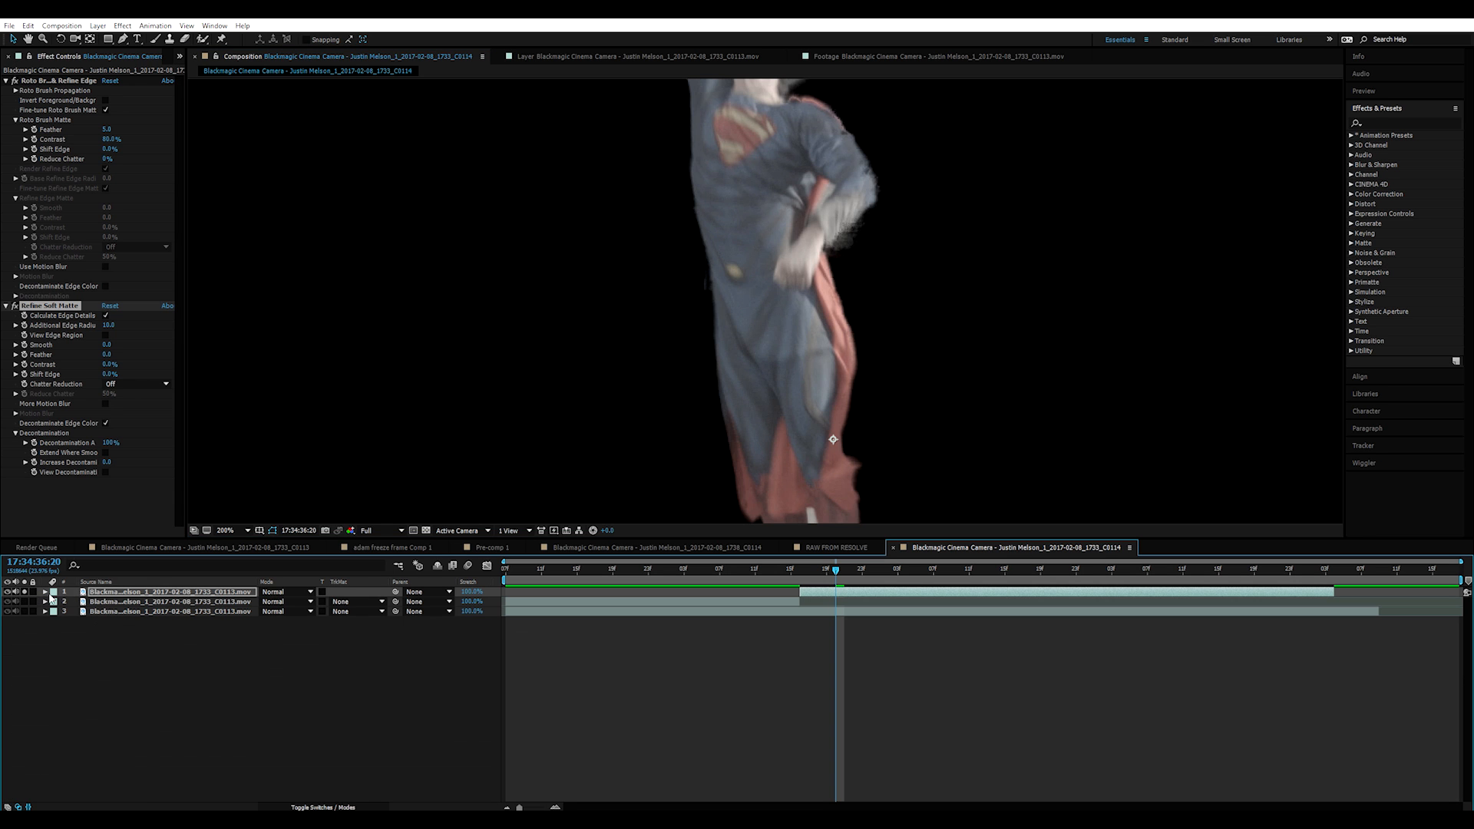
Step: Pre-compose the rotoscoped top layer, moving all attributes into the new composition
right_click(127, 598)
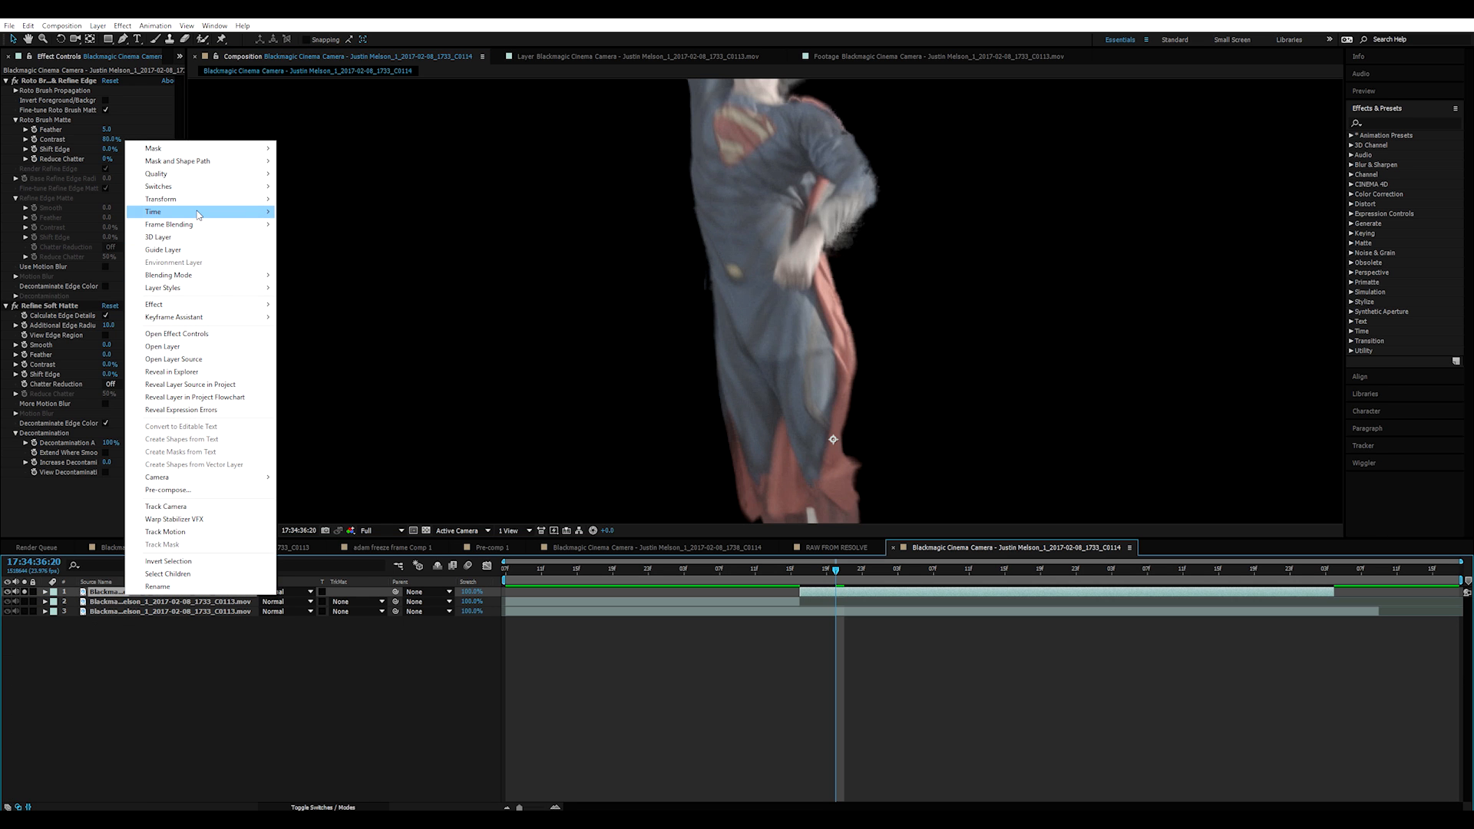
mouse_move(198, 215)
left_click(97, 25)
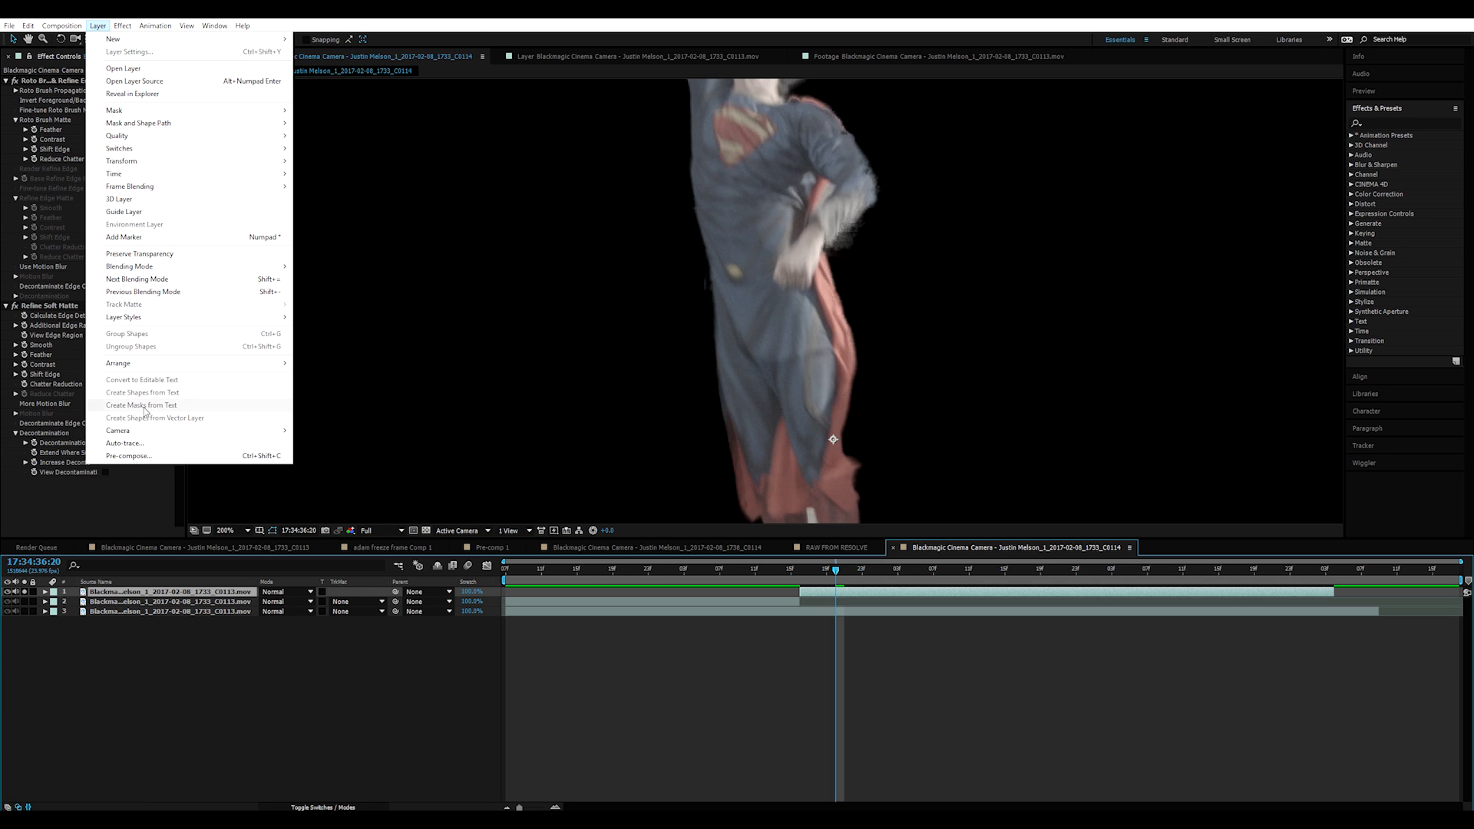
left_click(129, 456)
left_click(657, 417)
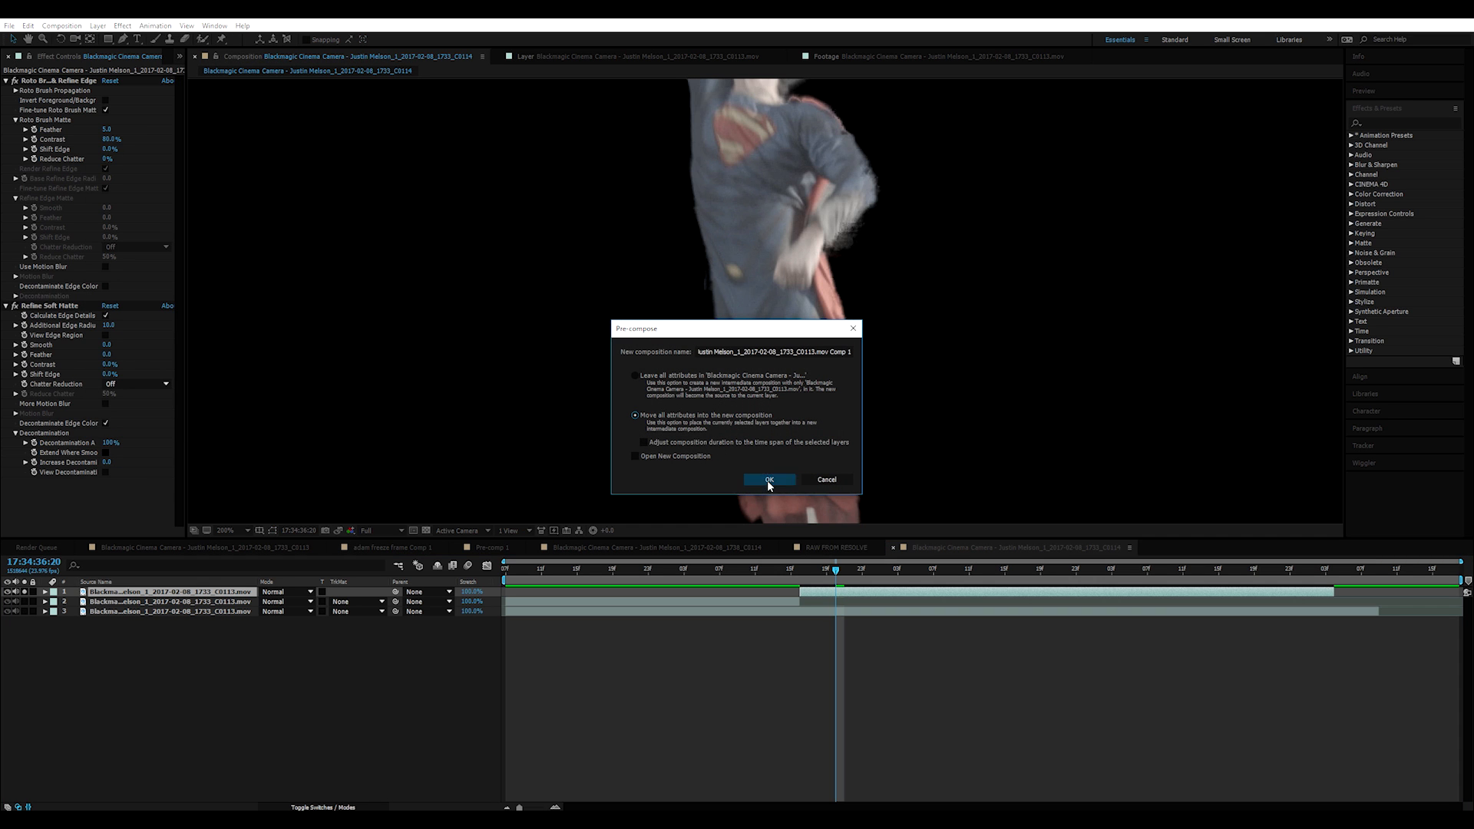
left_click(769, 480)
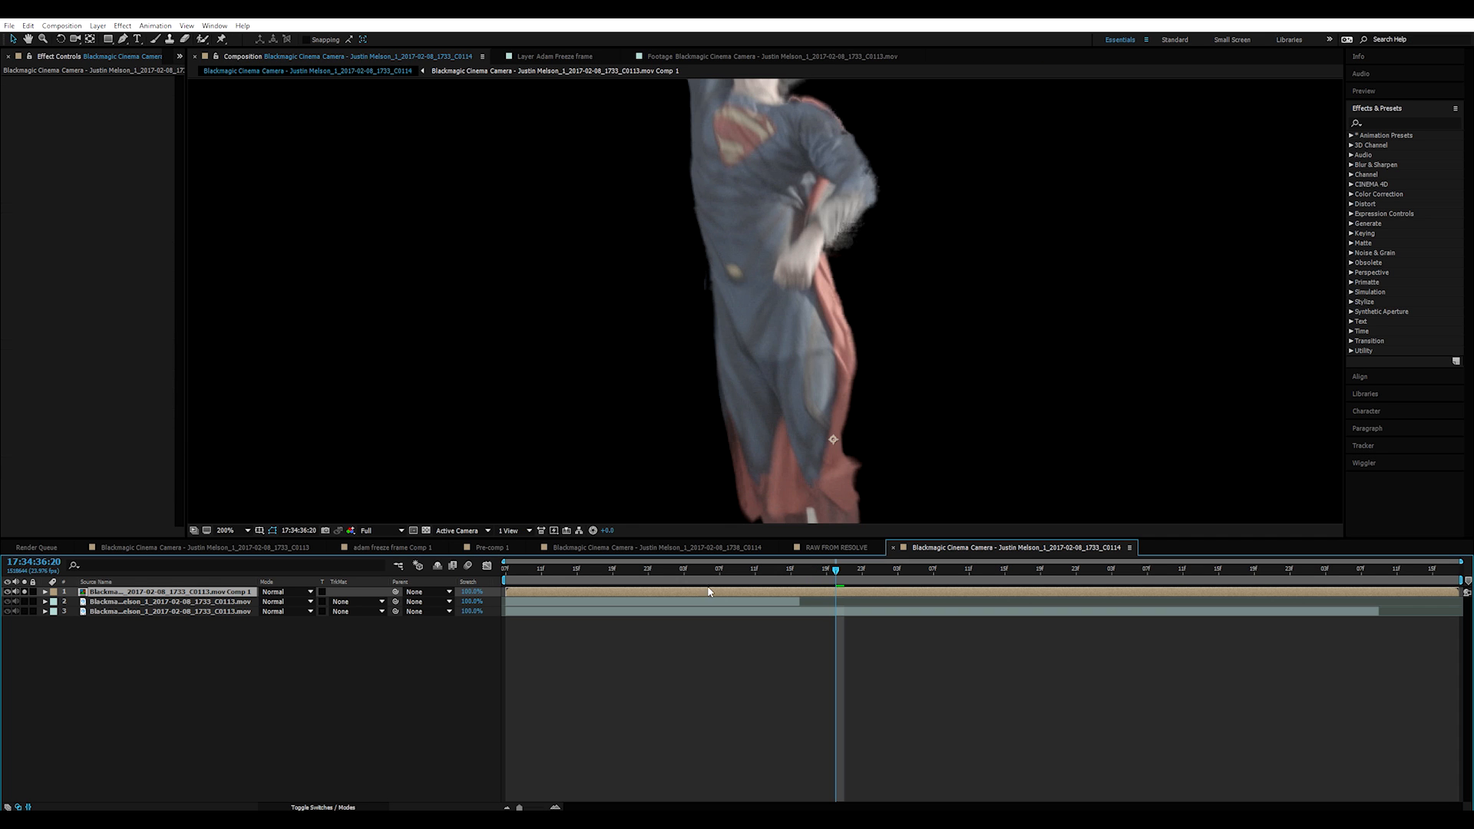
Step: Freeze the new precomp on its frame at 17:34:36:20
right_click(158, 598)
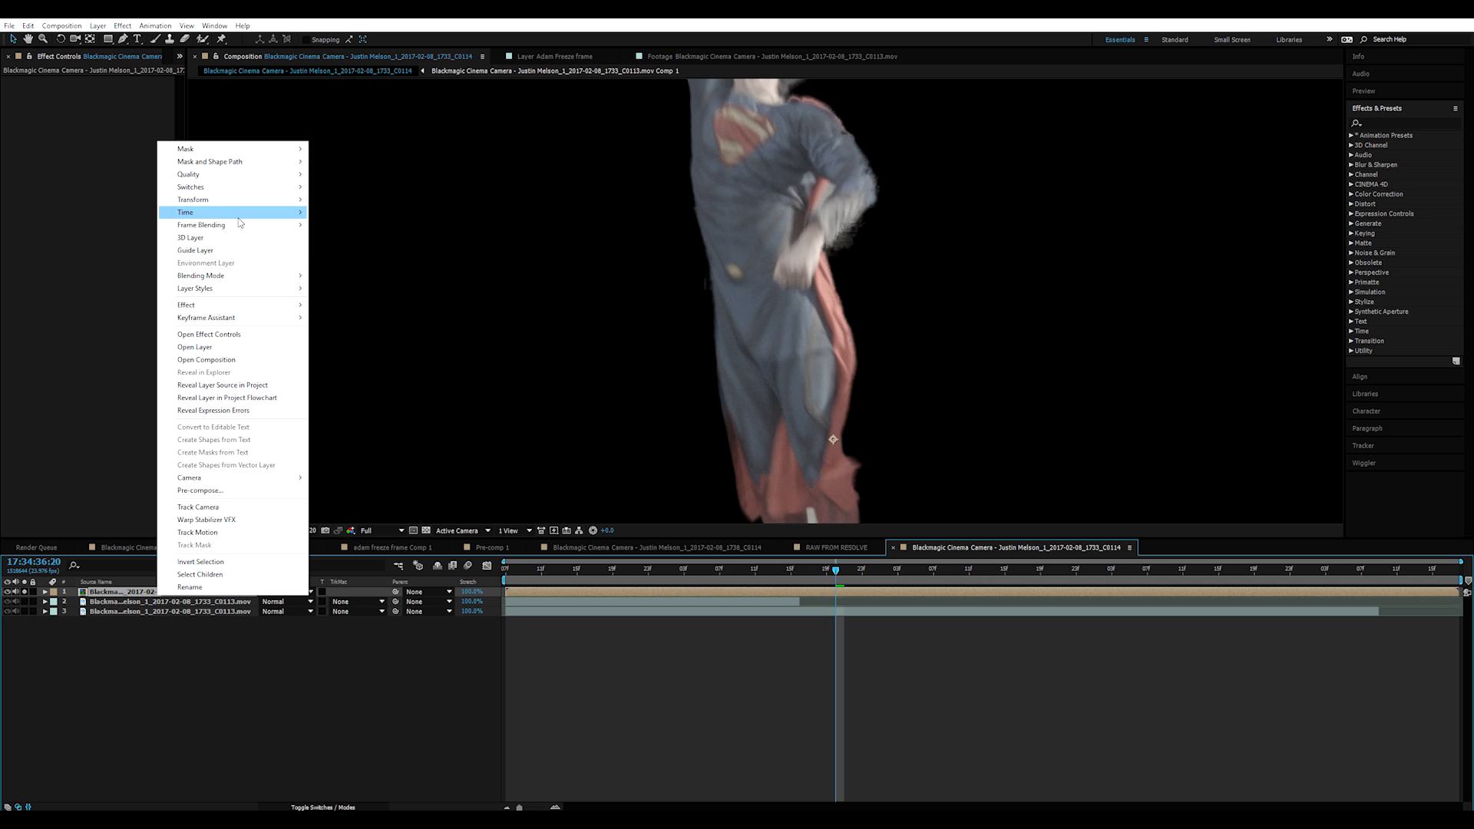
mouse_move(242, 213)
left_click(369, 251)
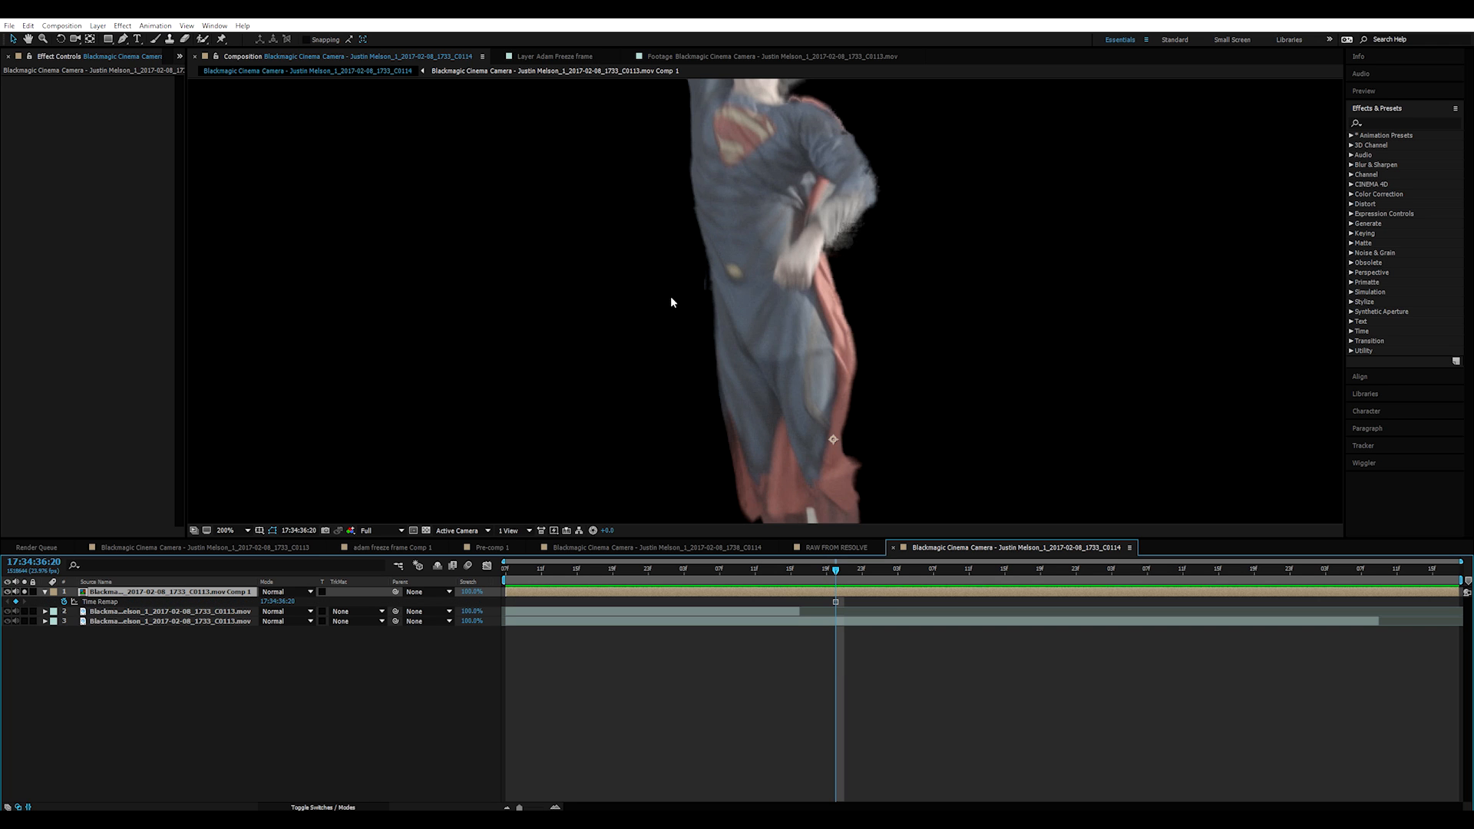
Step: Trim the start of the frozen precomp to 17:34:36:16, directly after the jump clip ends
left_click(6, 591)
left_click_drag(749, 570, 791, 569)
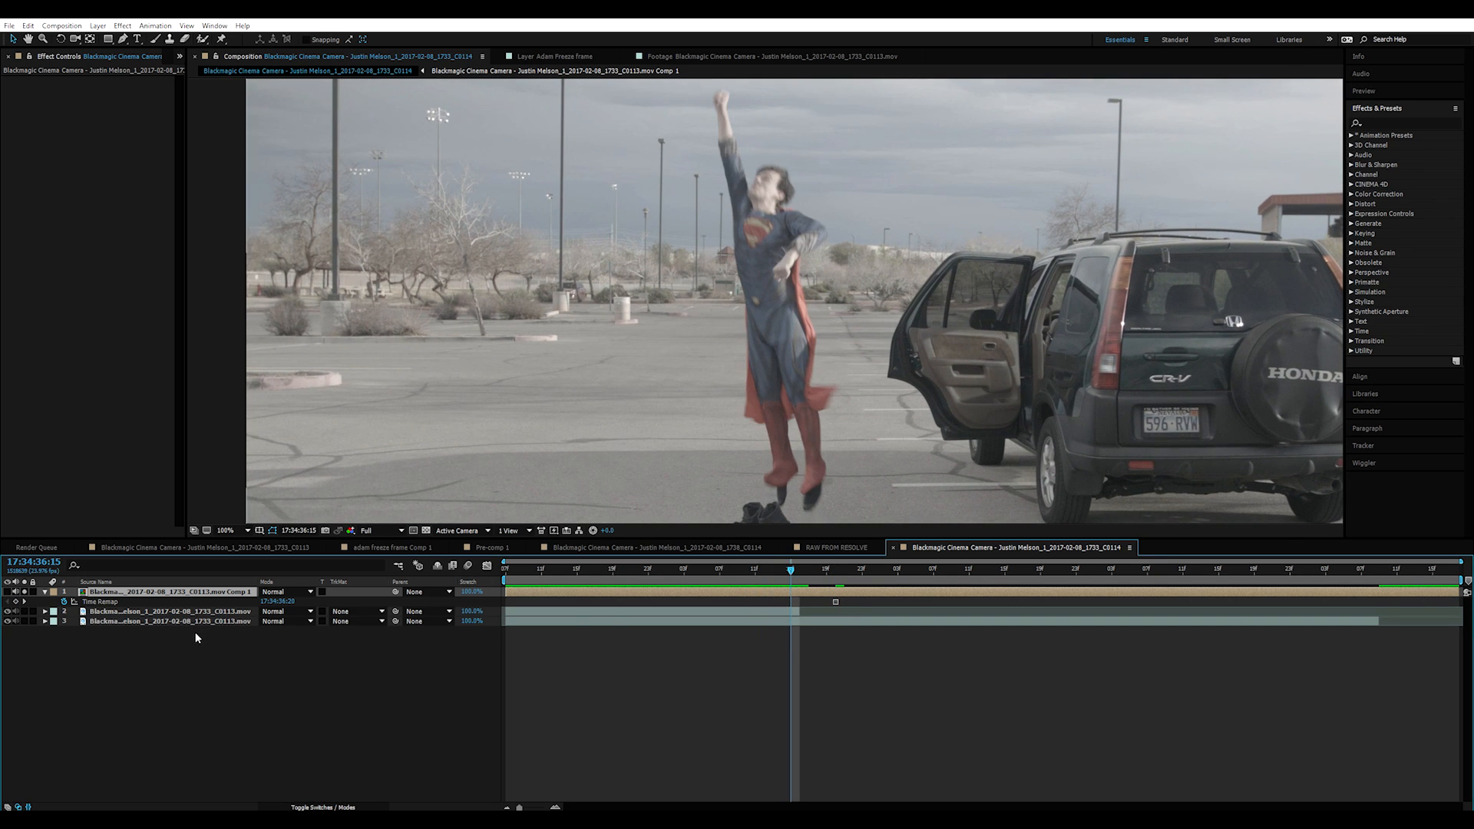
left_click(8, 593)
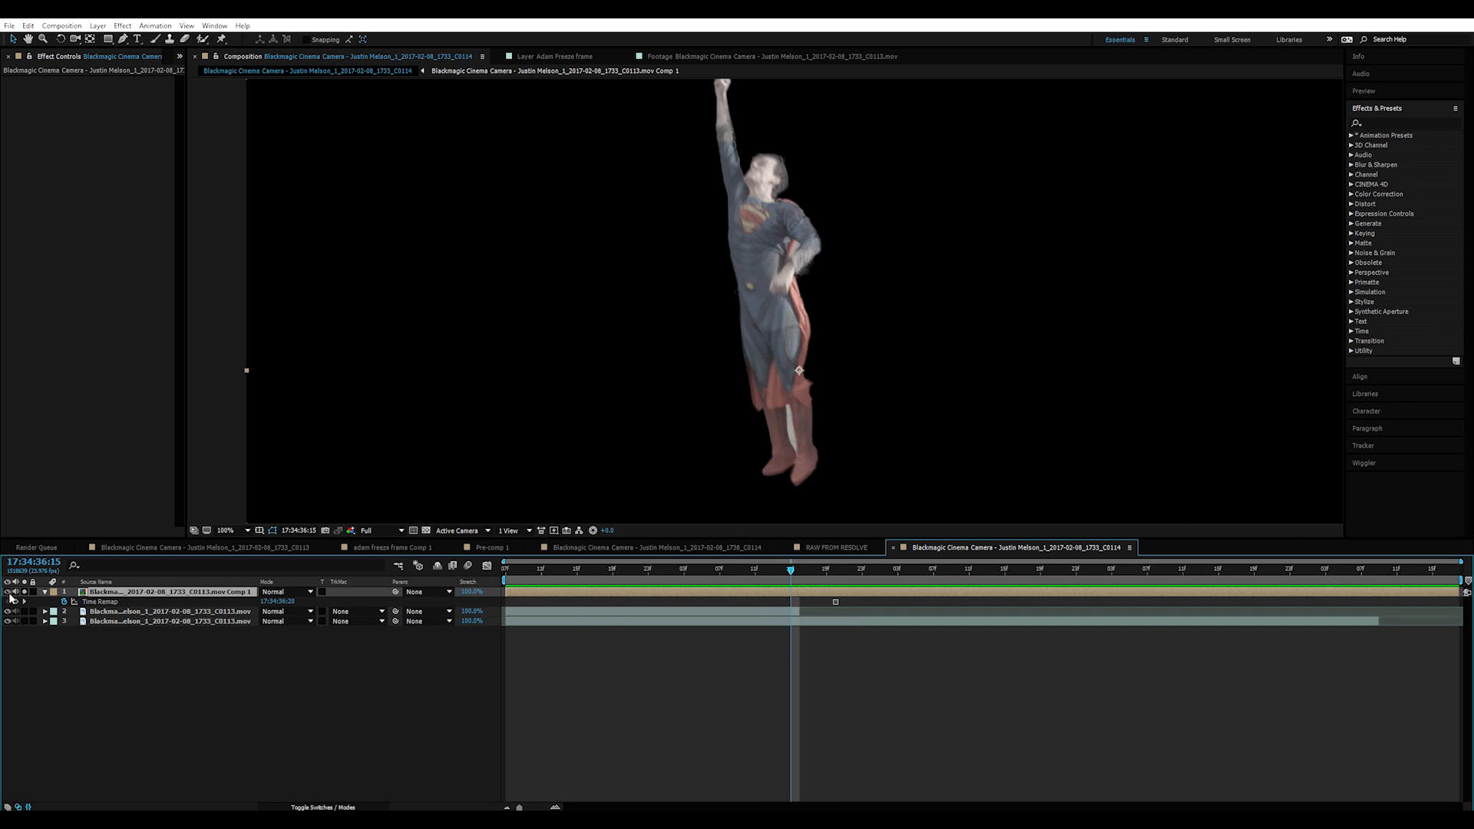
key("Page_Down")
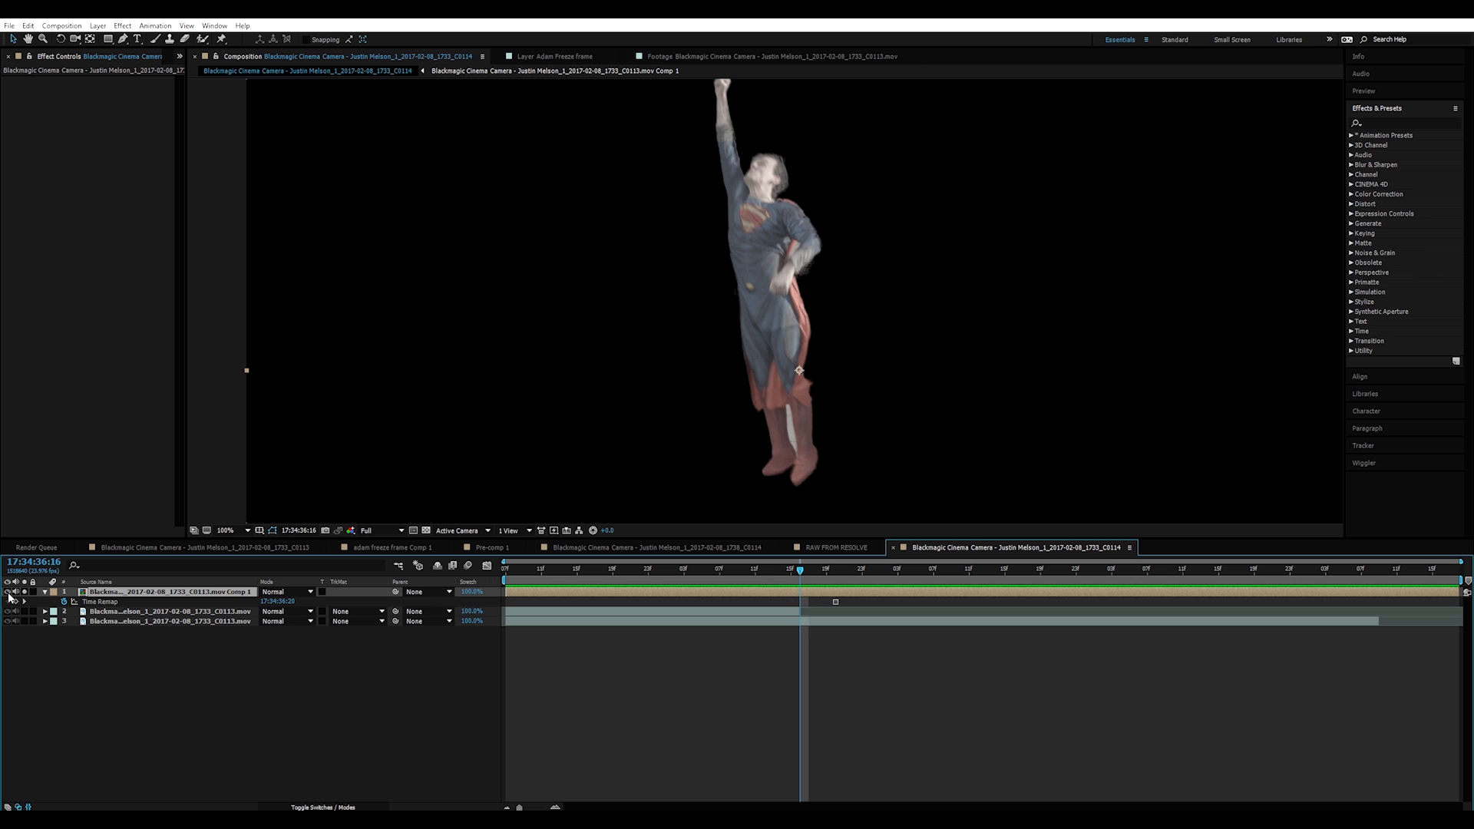
key("alt+bracketleft")
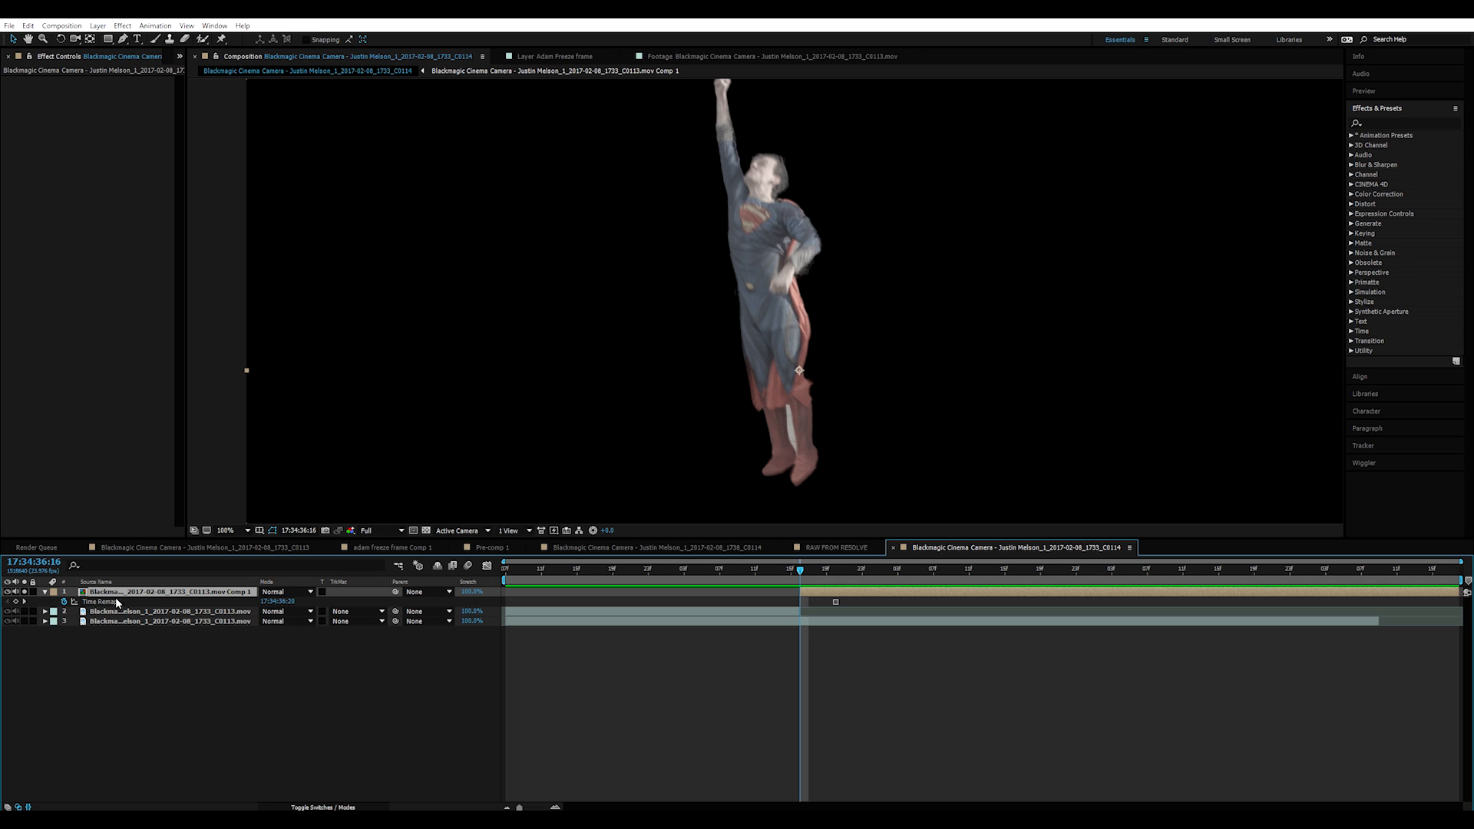
Step: Unsolo the frozen precomp, then play back and scrub through the jump to check the composite over the empty plate
key("F4")
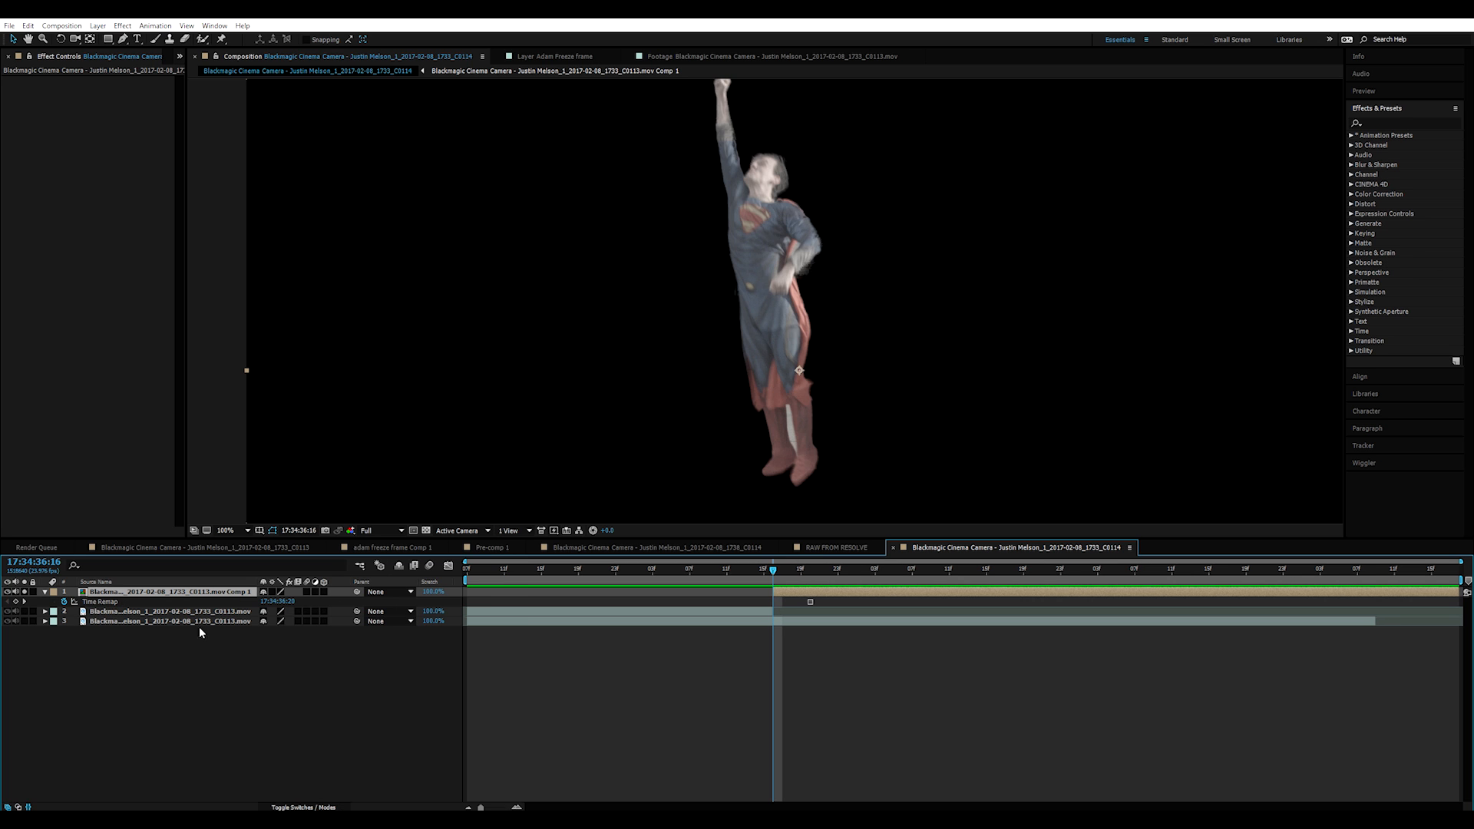
left_click(25, 592)
left_click_drag(766, 573, 568, 574)
scroll(823, 468, "down", 2)
key("space")
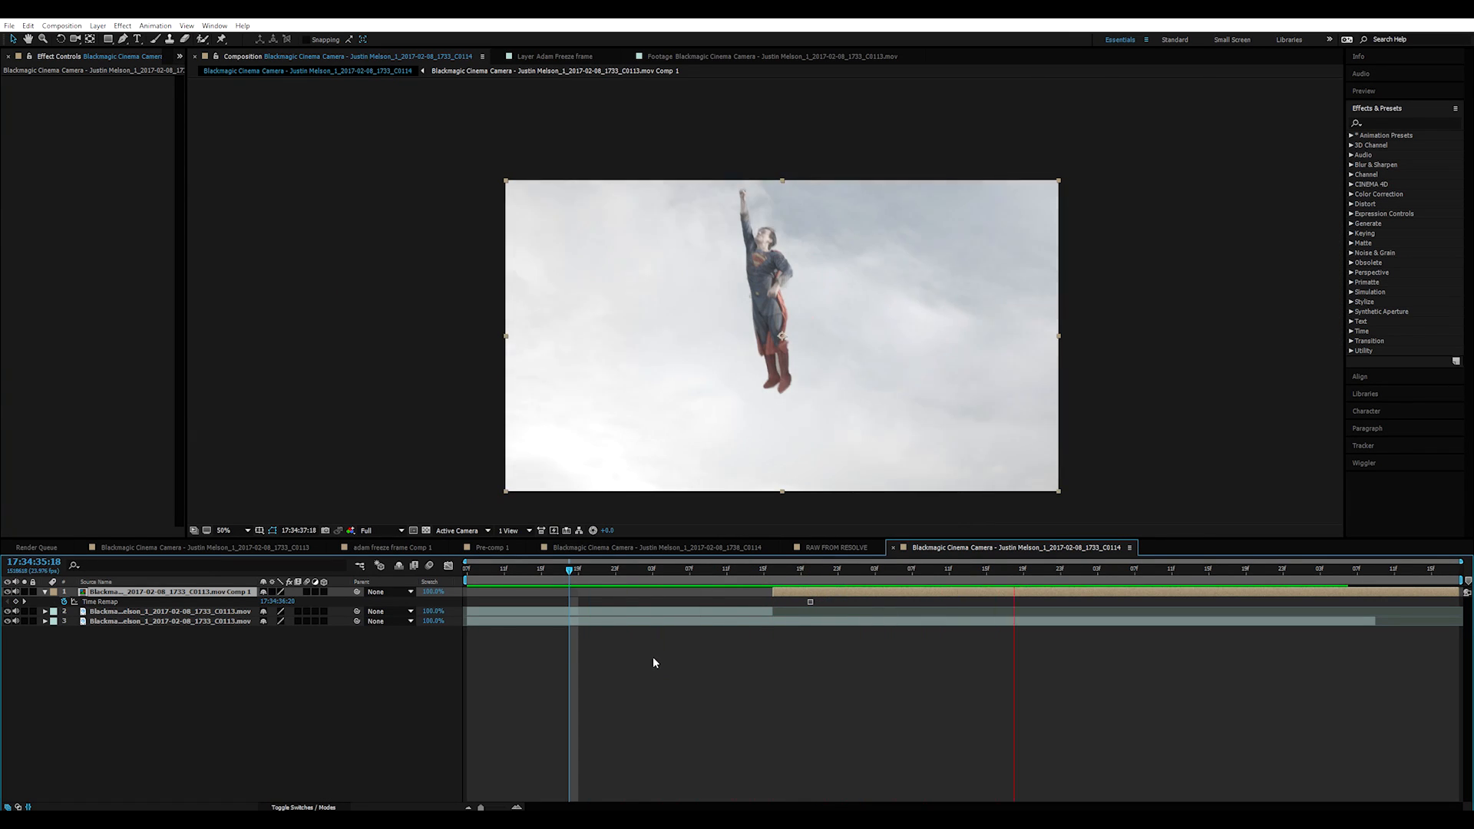
left_click(690, 572)
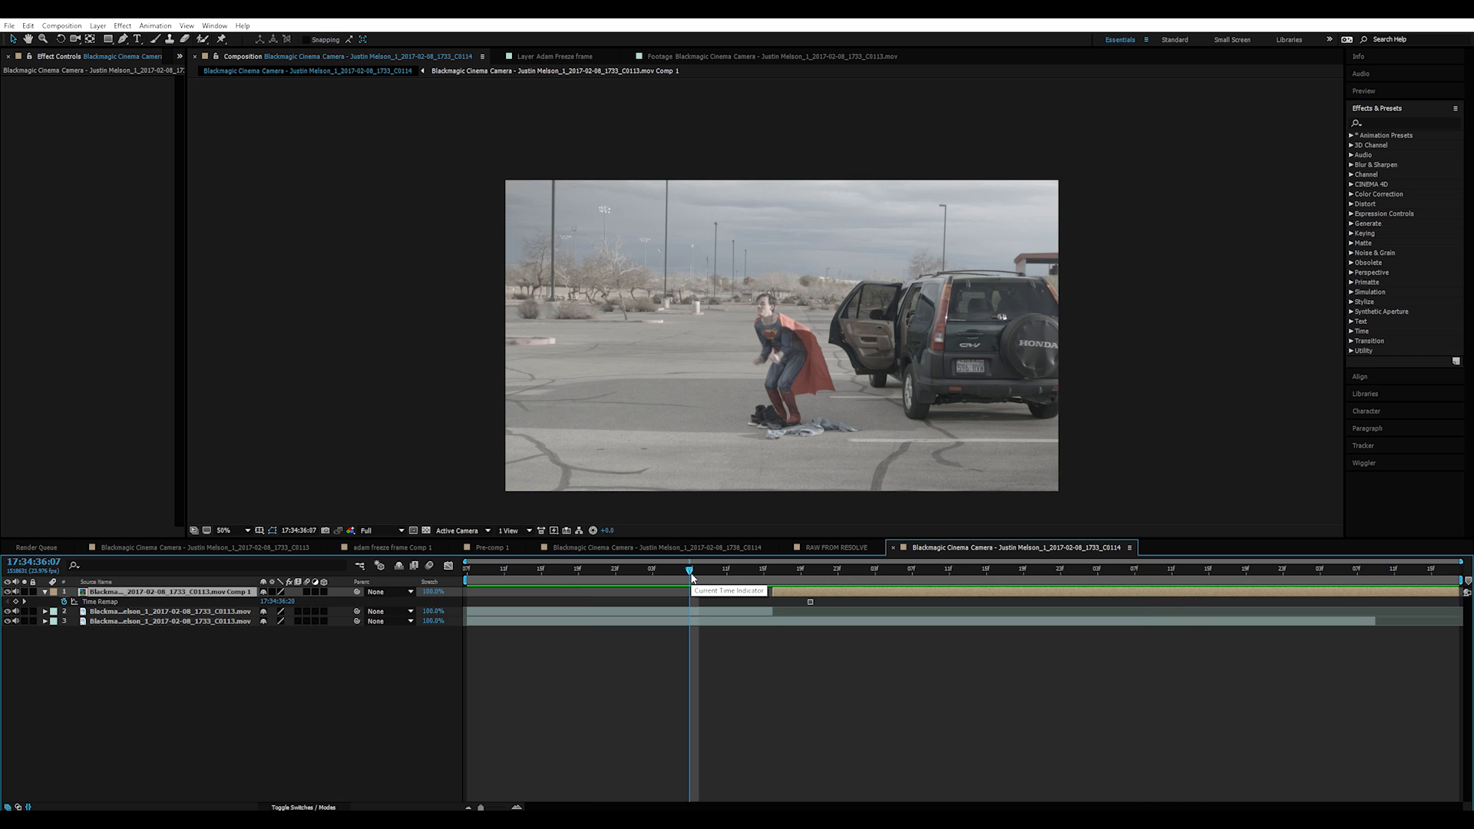
left_click_drag(690, 571, 531, 570)
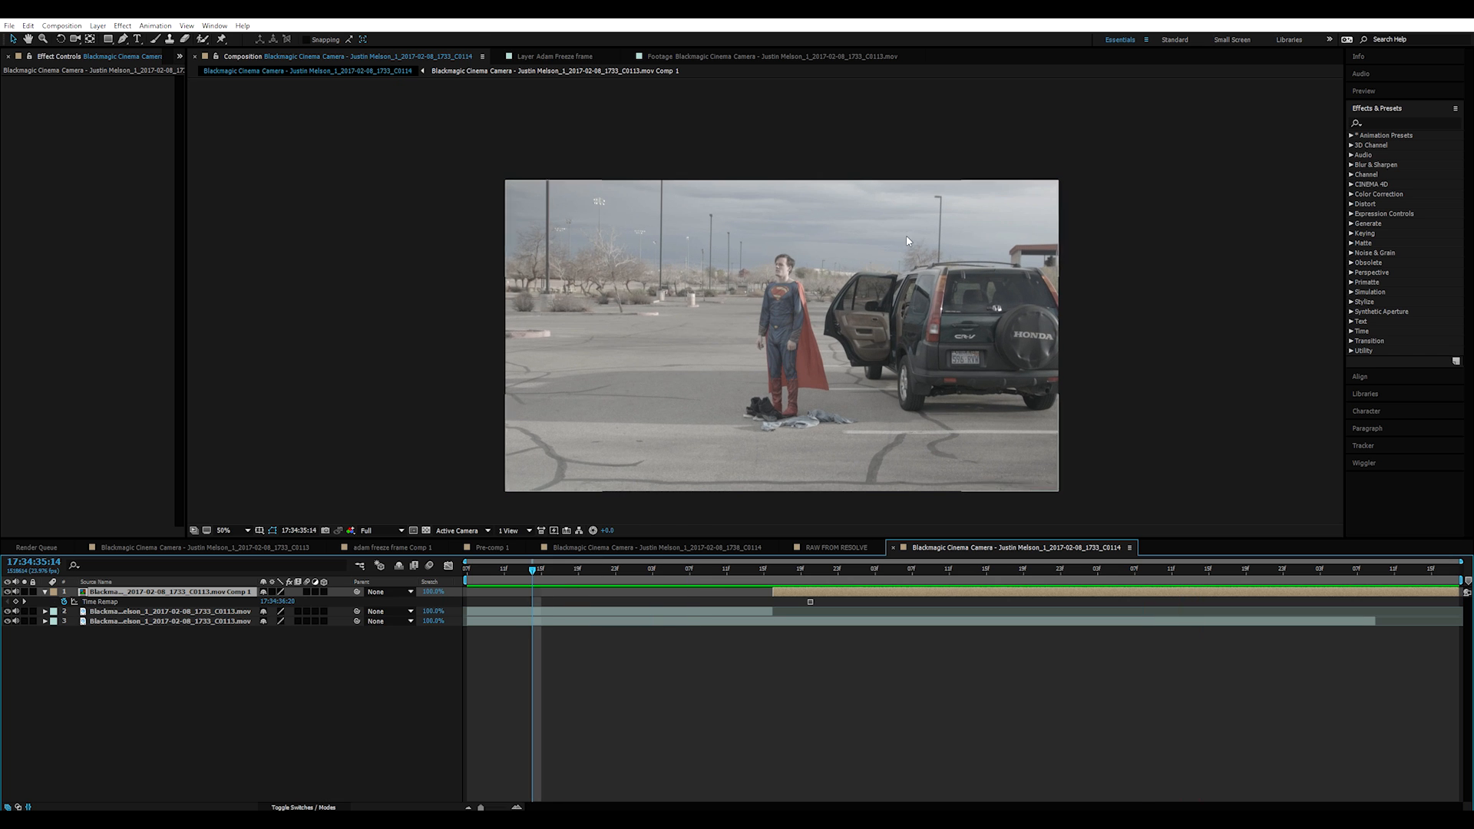
left_click_drag(1051, 339, 1039, 303)
scroll(918, 335, "up", 1)
scroll(812, 255, "down", 1)
left_click_drag(532, 571, 765, 568)
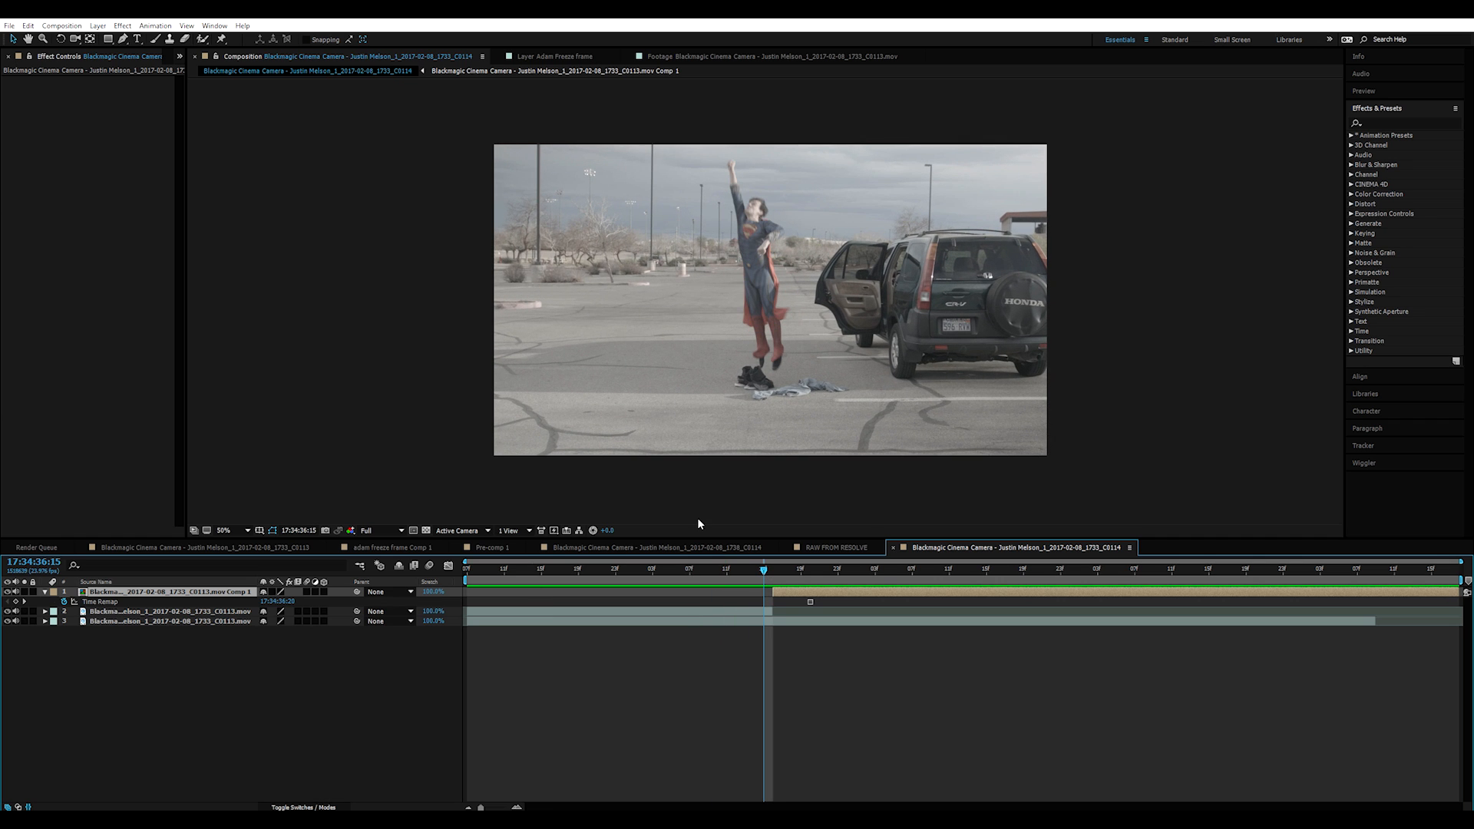
Step: Set a Position keyframe on the frozen precomp at its first frame, 17:34:36:16
mouse_move(763, 571)
left_mouse_down()
mouse_move(712, 572)
mouse_move(810, 583)
mouse_move(763, 590)
mouse_move(775, 579)
left_mouse_up()
key("p")
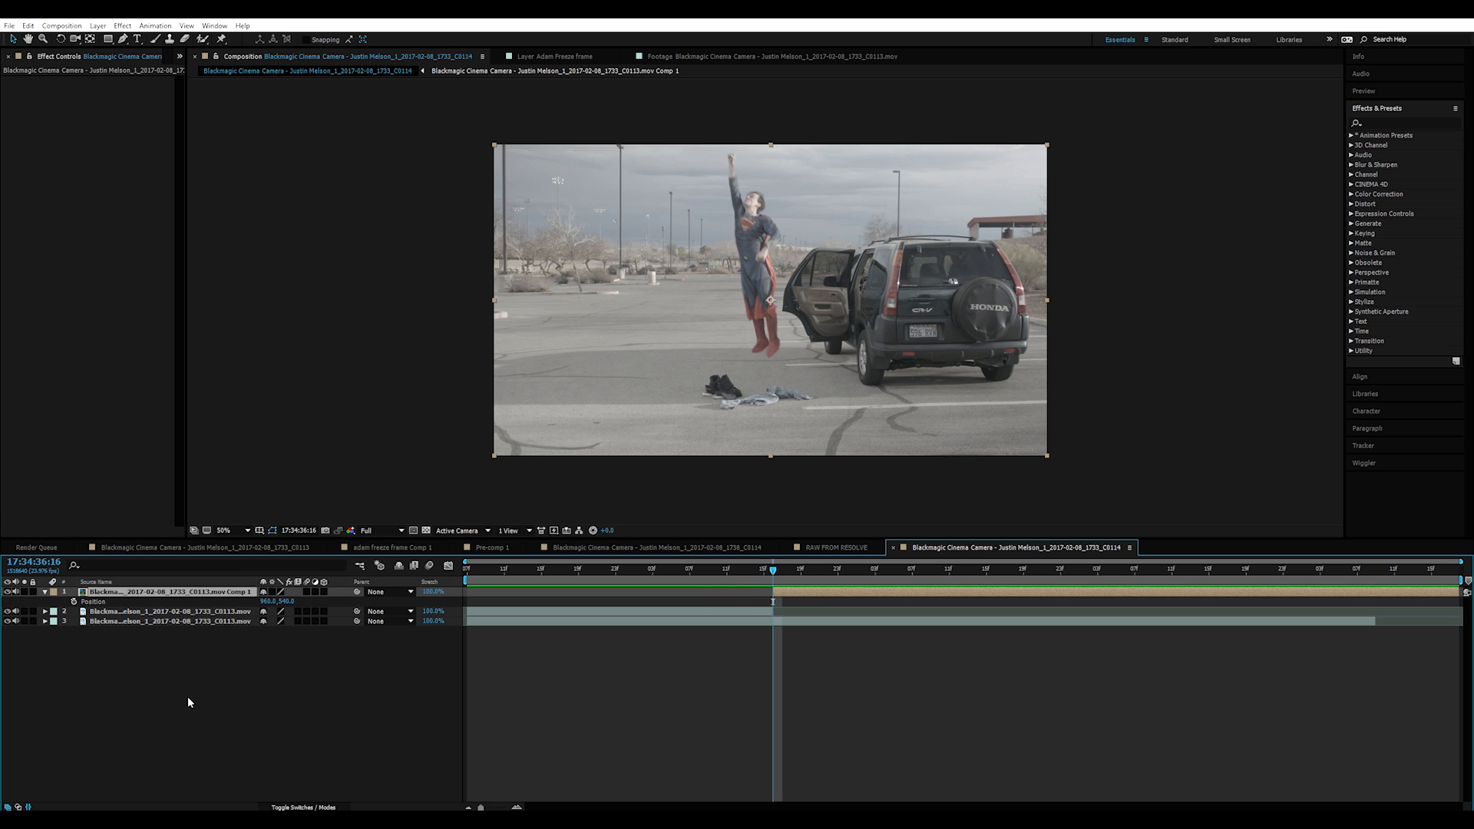
left_click(74, 602)
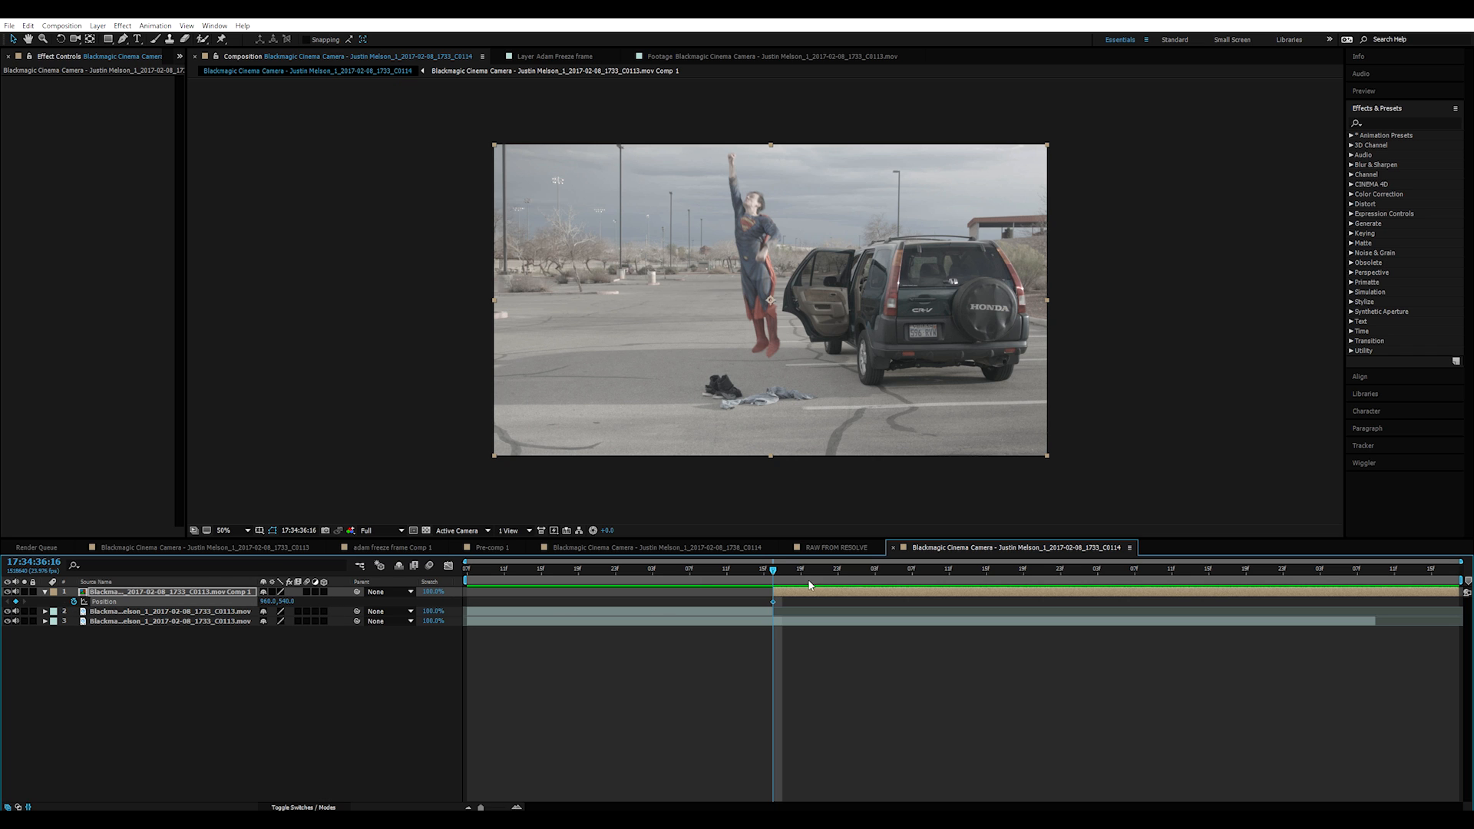
left_click_drag(776, 573, 823, 573)
key("w")
mouse_move(756, 290)
left_mouse_down()
mouse_move(775, 254)
mouse_move(736, 254)
mouse_move(754, 289)
left_mouse_up()
key("v")
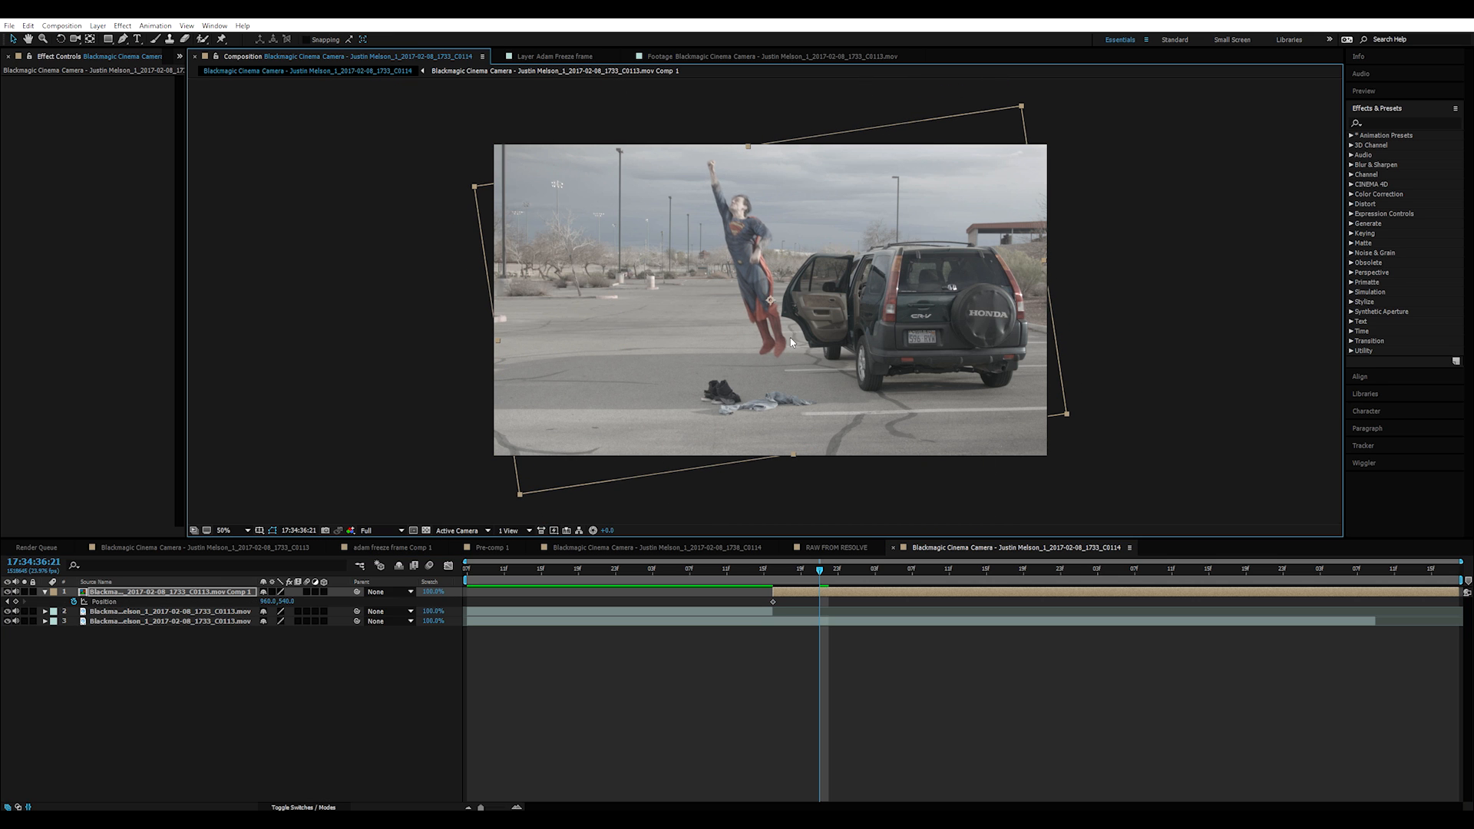
Step: Add a Rotation keyframe to the frozen precomp at 17:34:36:16
left_click(773, 573)
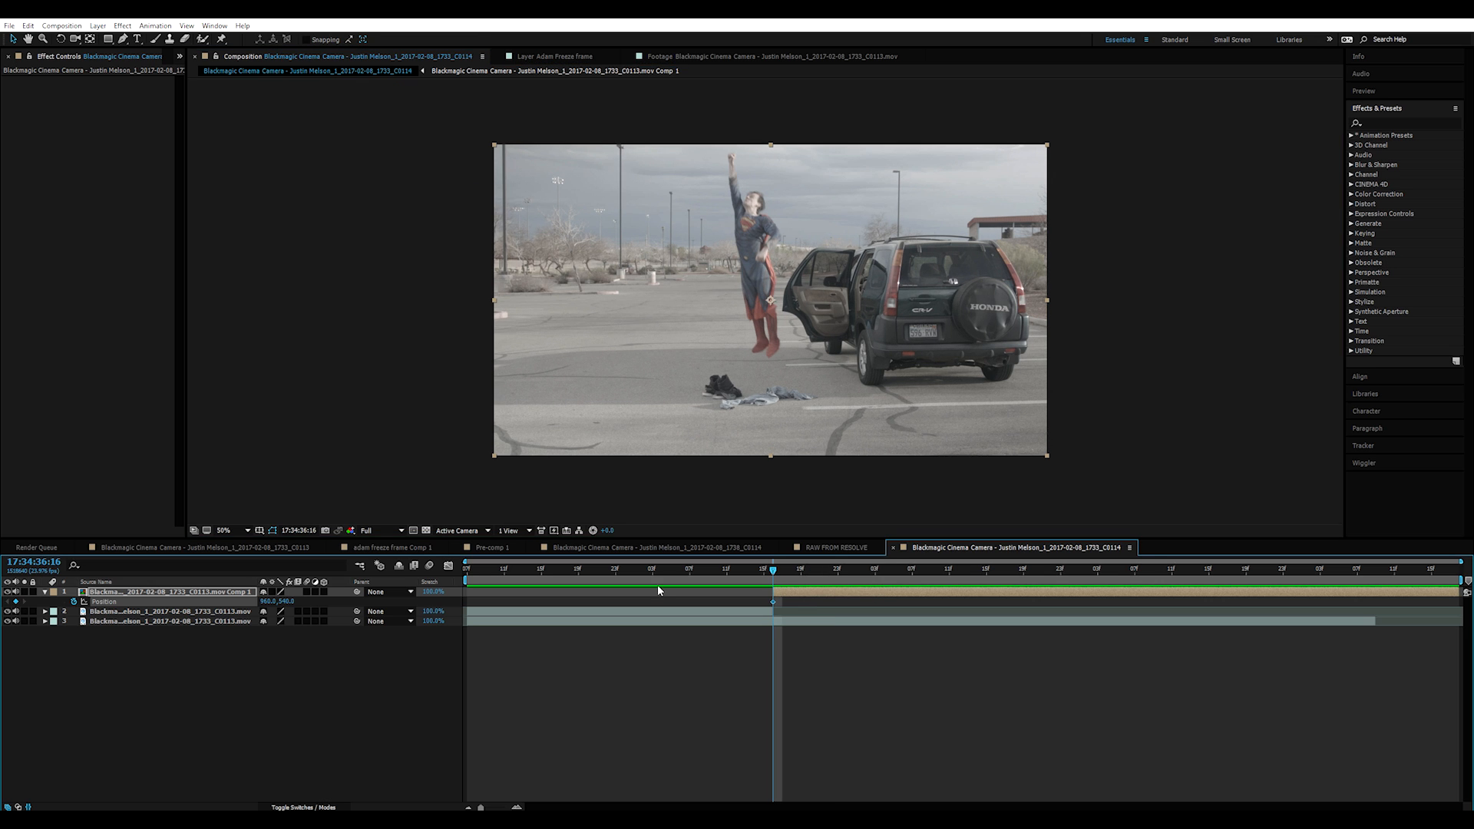
key("shift+r")
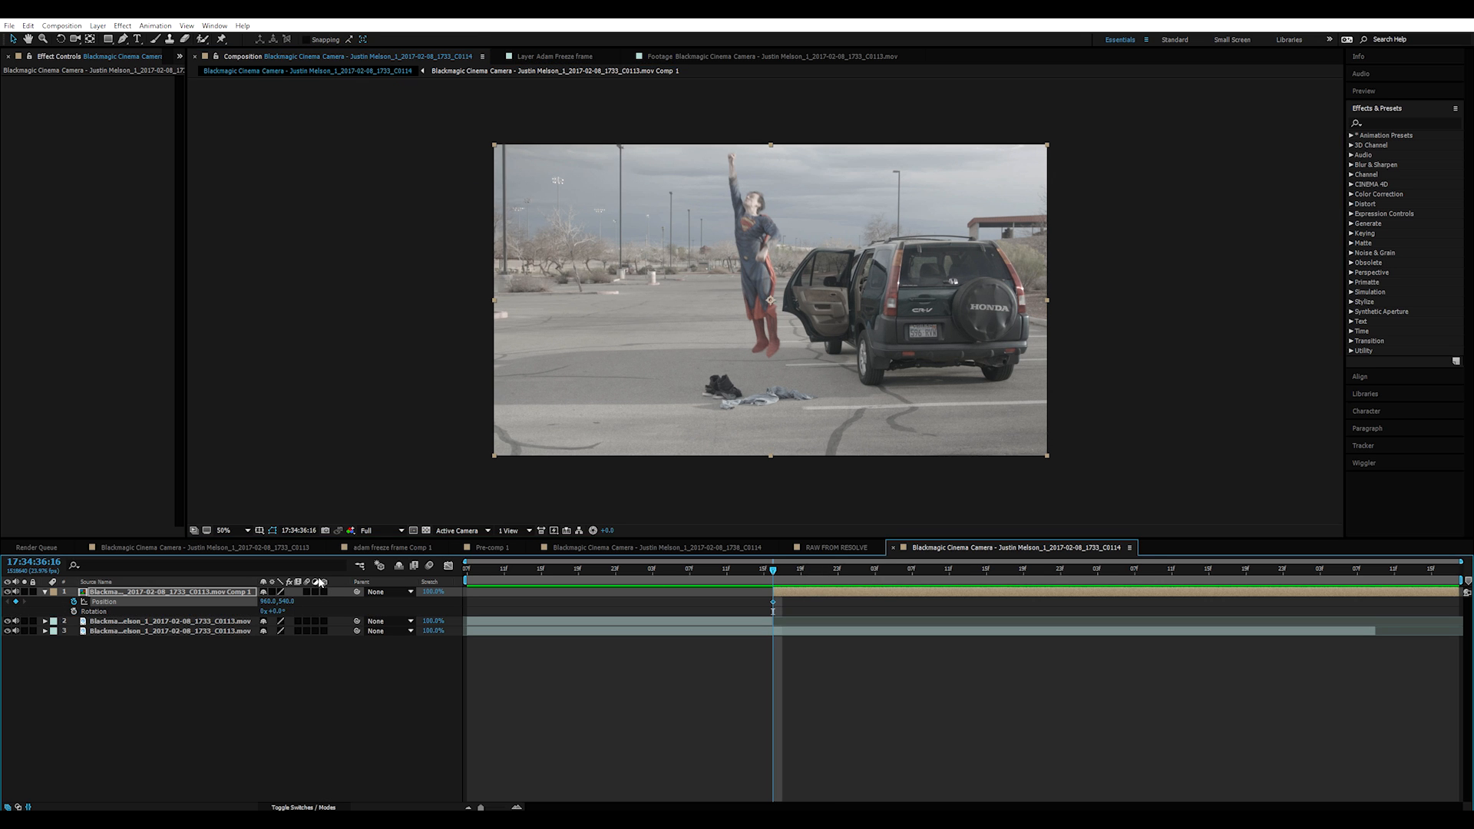
left_click(74, 611)
Step: At 17:34:36:23, move the cutout actor up and left out of frame and rotate him to about -24.7°
left_click_drag(776, 573, 838, 572)
left_click(767, 305)
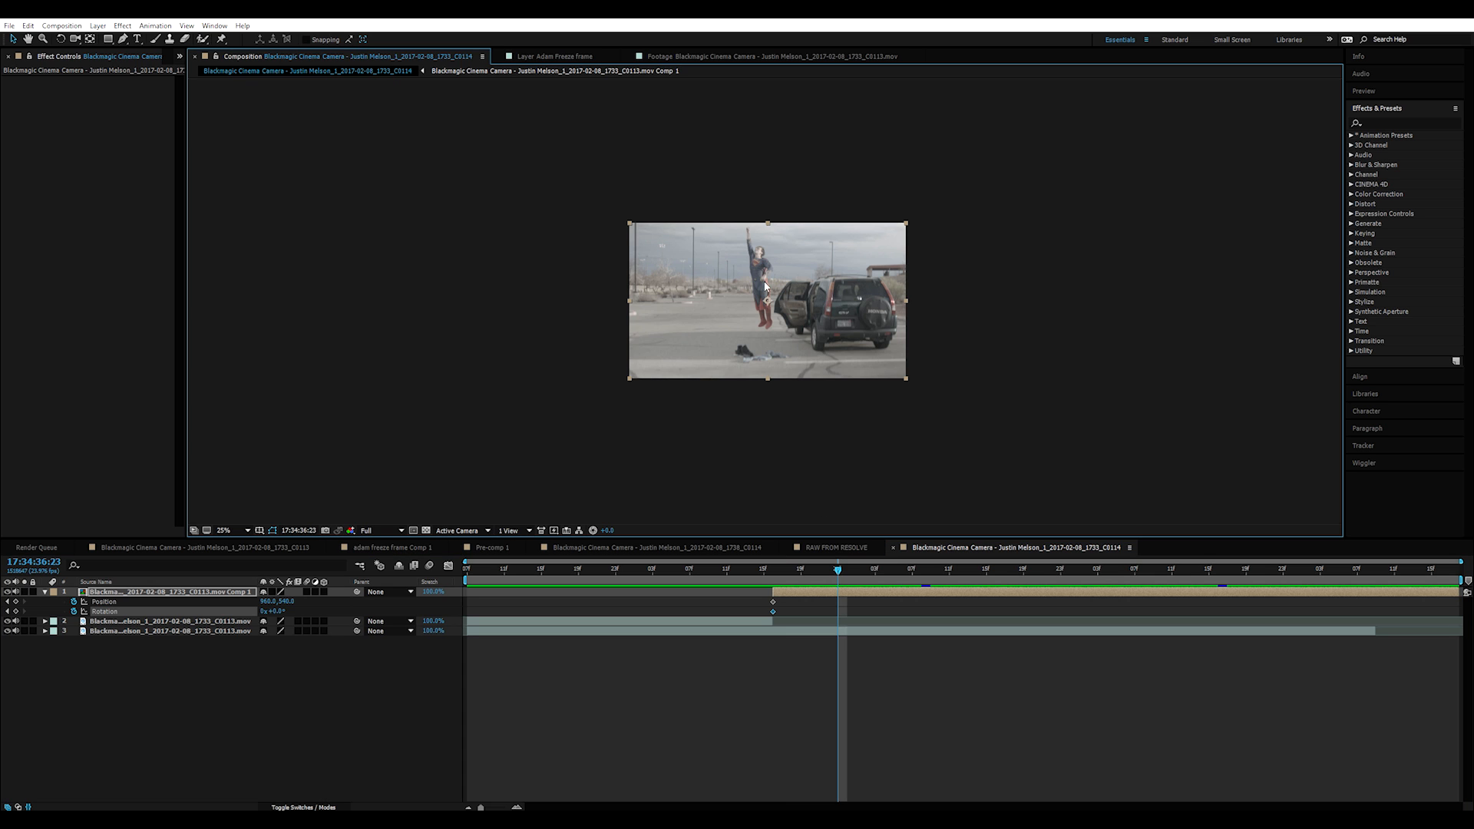
left_click_drag(730, 241, 646, 101)
key("w")
left_click_drag(669, 194, 609, 118)
key("v")
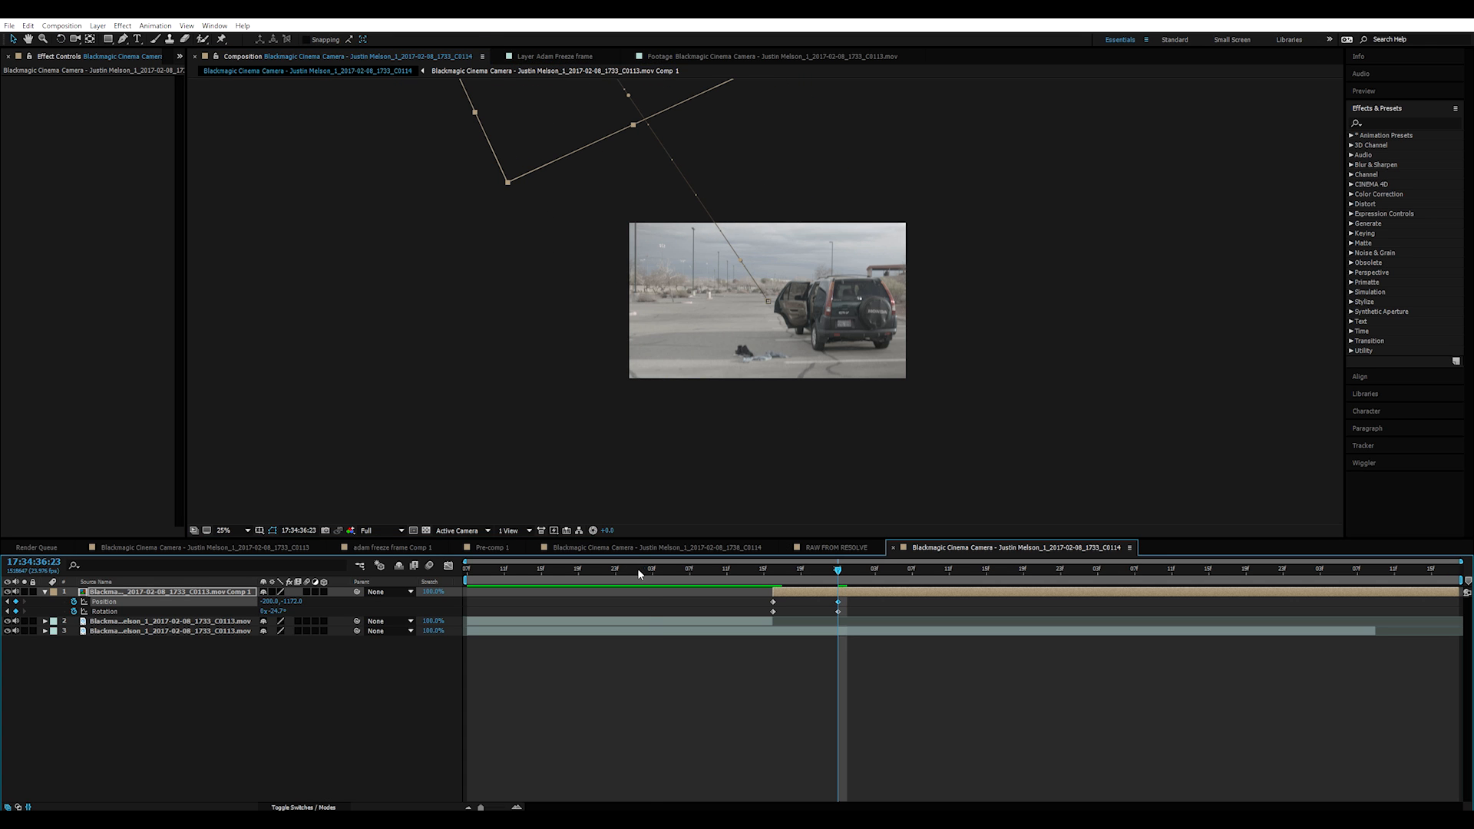
Step: Play back the animated take-off and scrub through the frames where the actor leaves the shot
left_click(643, 568)
left_click(491, 358)
key("space")
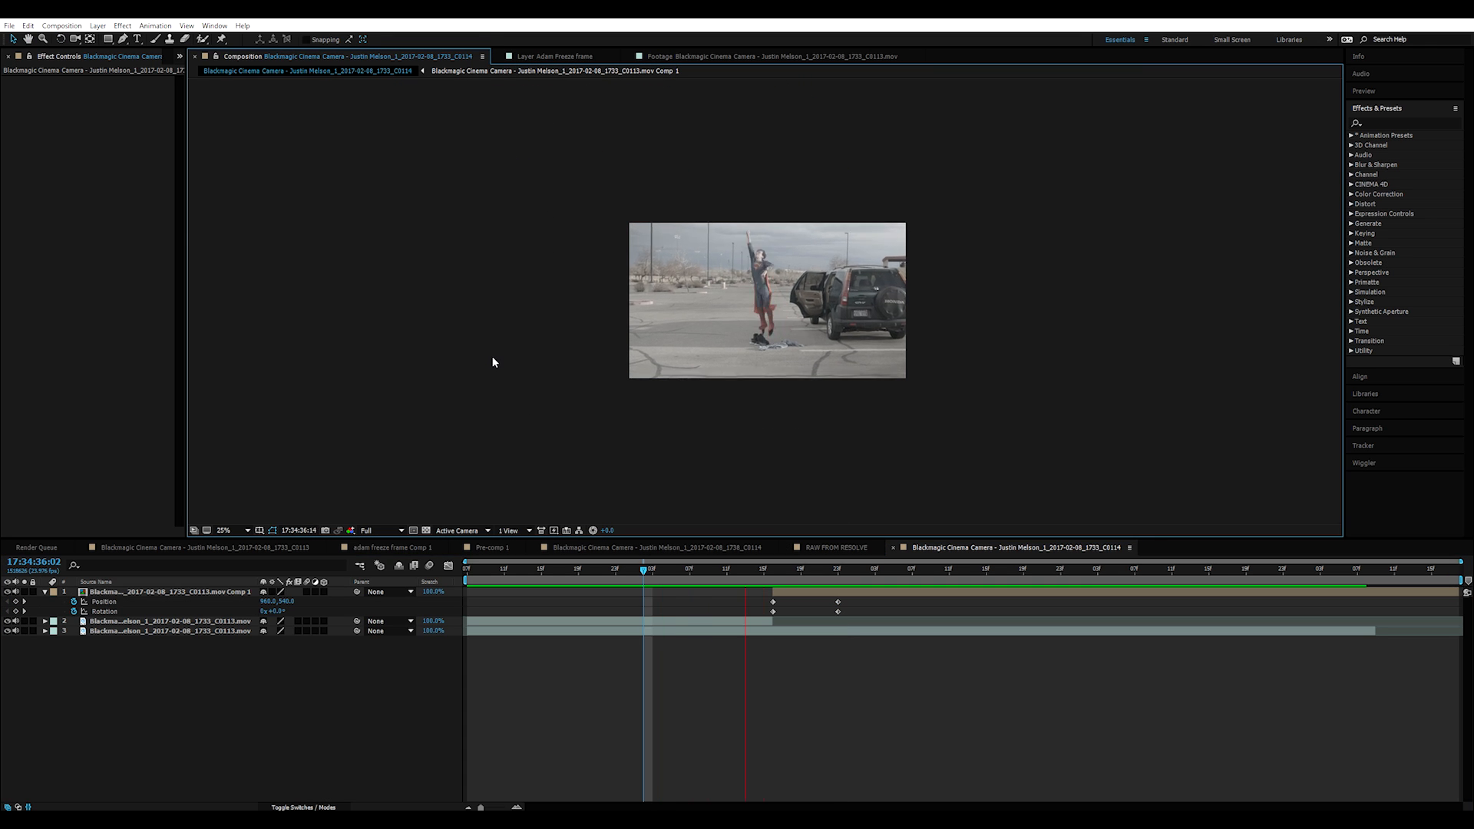
key("space")
scroll(854, 453, "up", 2)
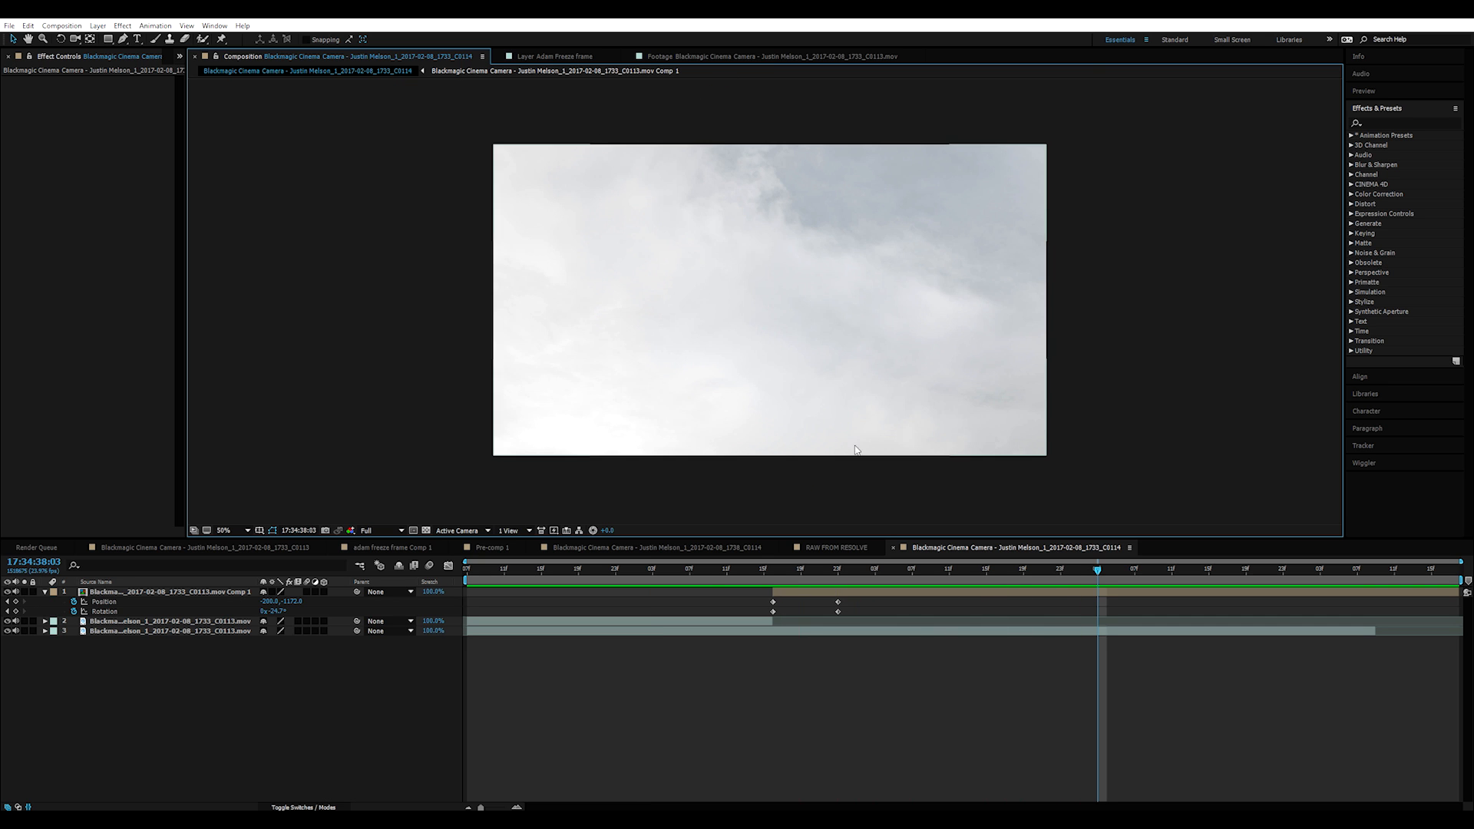
left_click_drag(728, 570, 791, 574)
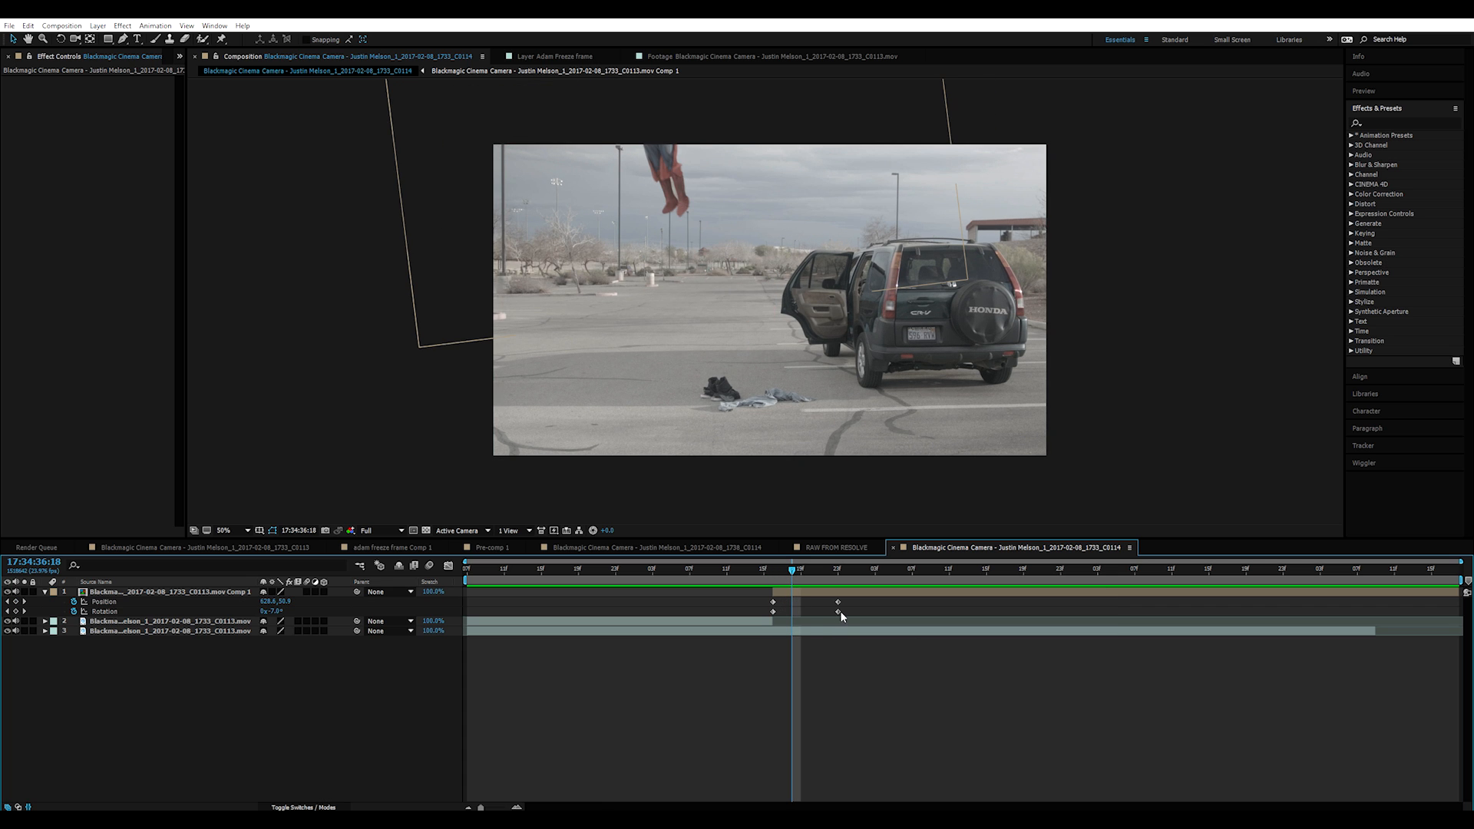
Step: Shift the final Position keyframe at 17:34:36:23 to the right so the flight path climbs more steeply
left_click_drag(838, 603, 793, 601)
key("comma")
key("comma")
left_click_drag(661, 309, 759, 300)
left_click_drag(792, 602, 839, 602)
key("period")
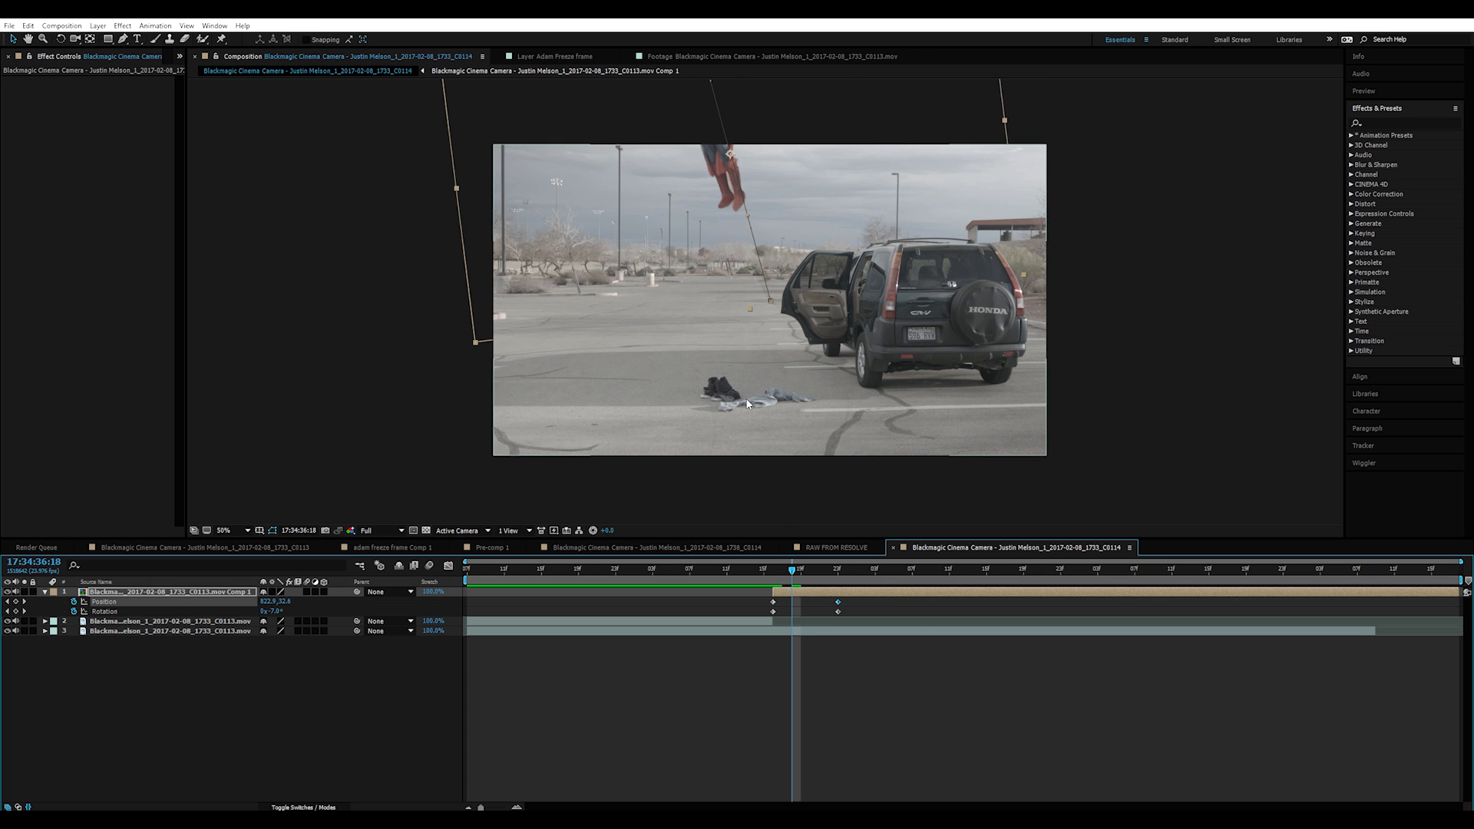
Step: Play back the take-off with the adjusted flight path and return to the cut at 17:34:36:16
left_click_drag(756, 577, 819, 577)
key("space")
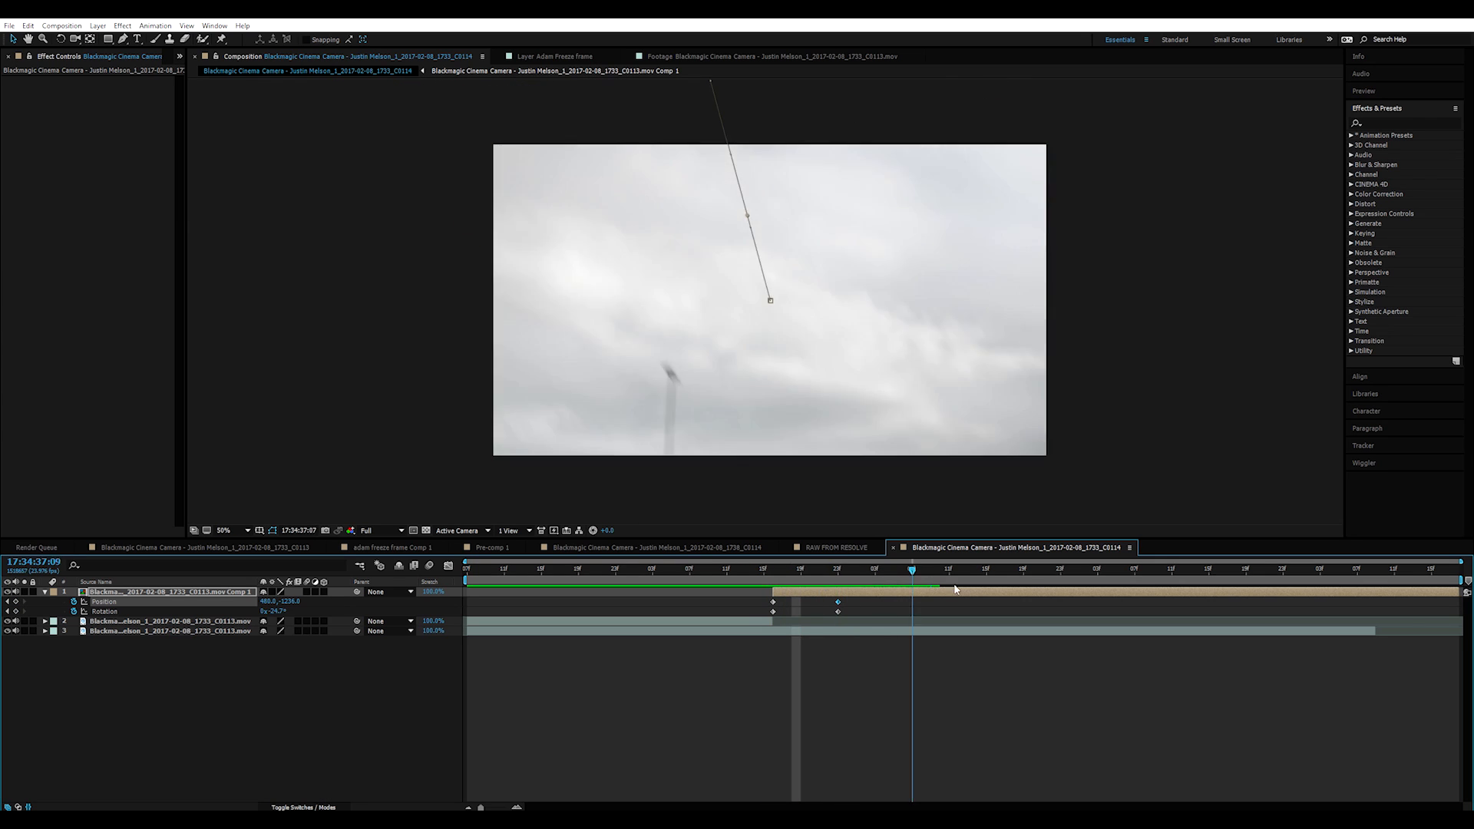
left_click_drag(822, 589, 772, 594)
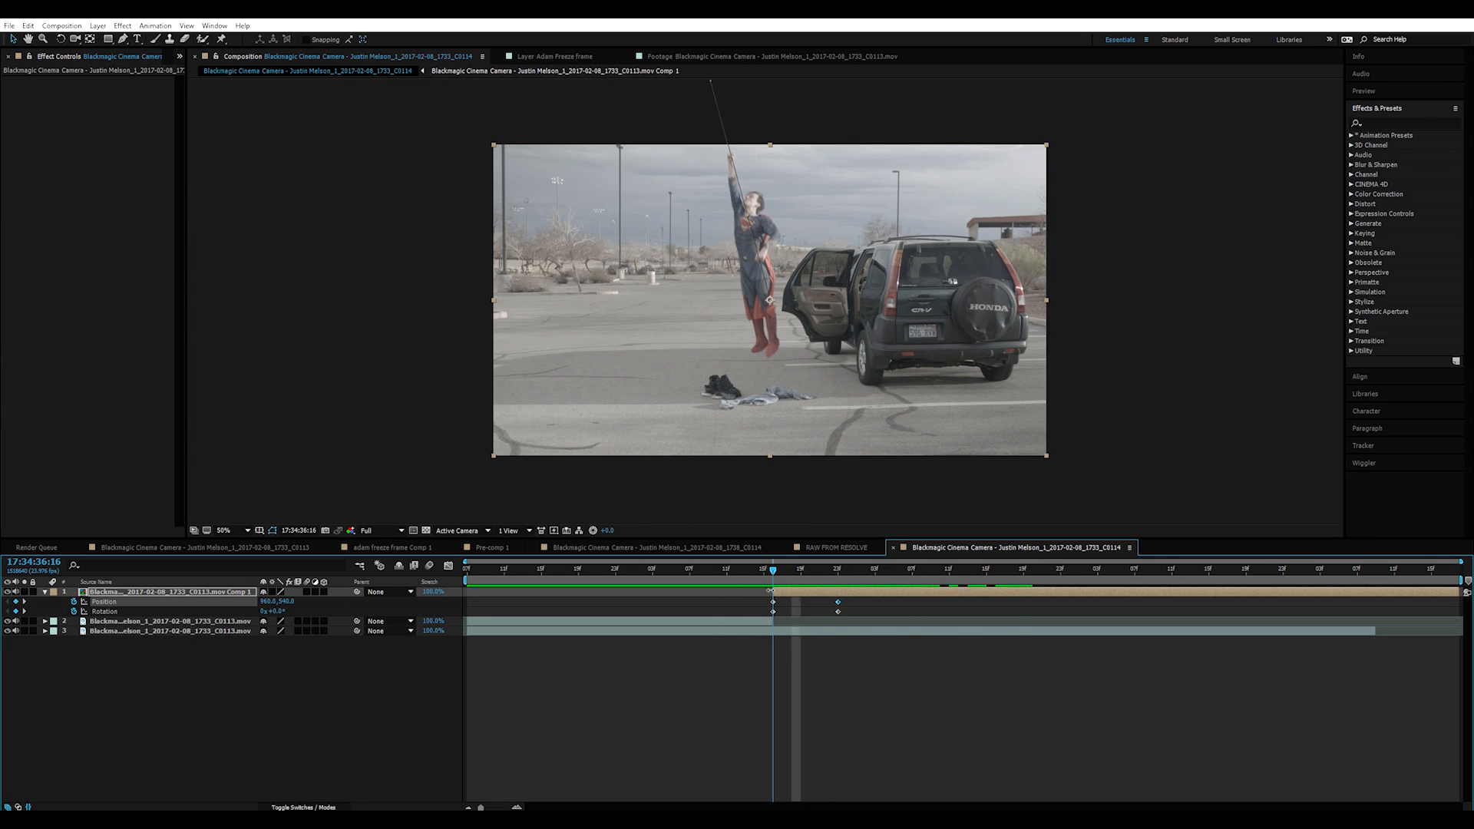
Step: Slide the empty background plate about six frames earlier and play back the shot from the start
left_click_drag(847, 633, 795, 631)
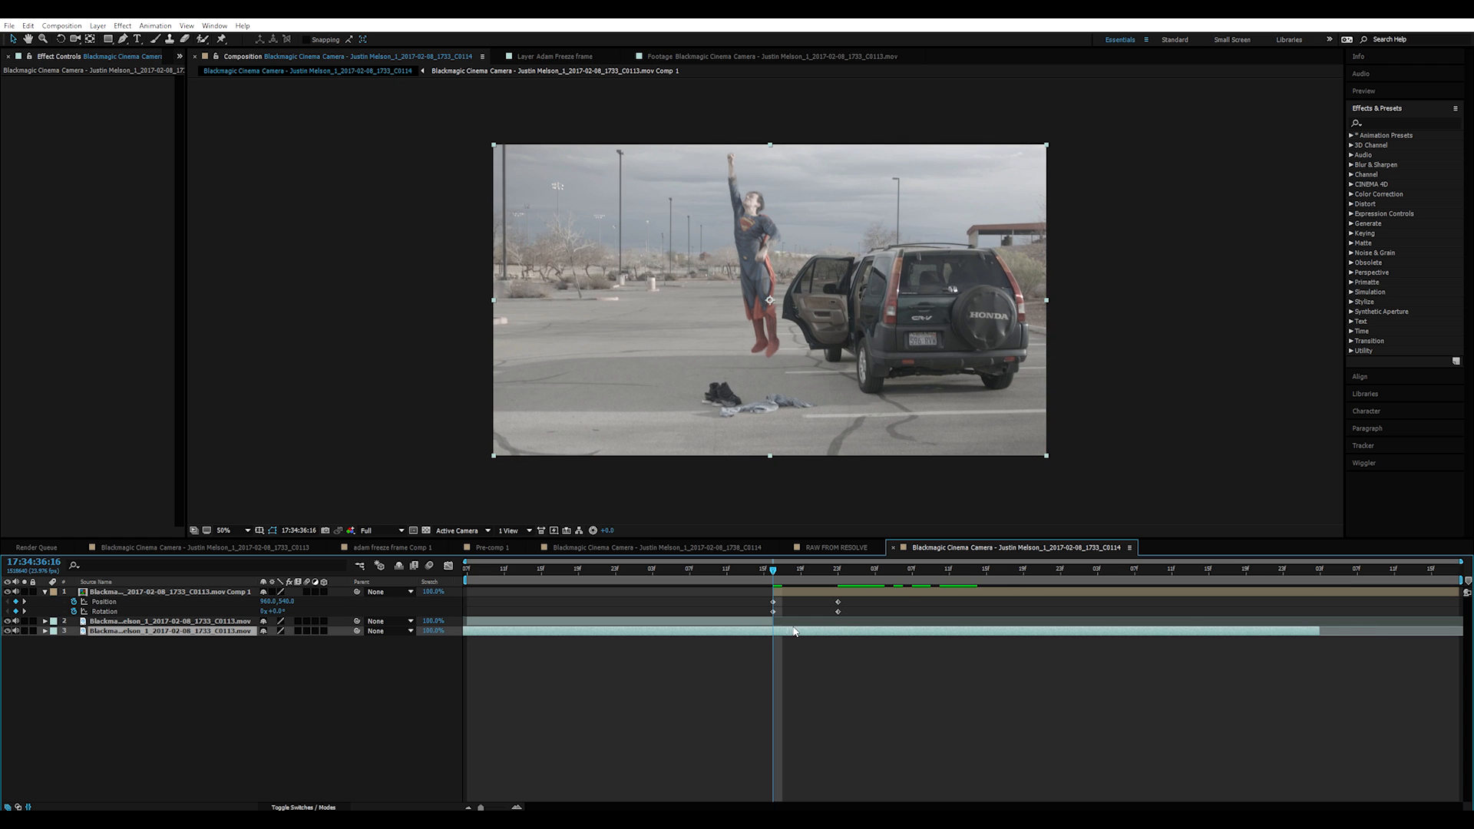
left_click_drag(729, 574, 471, 578)
key("space")
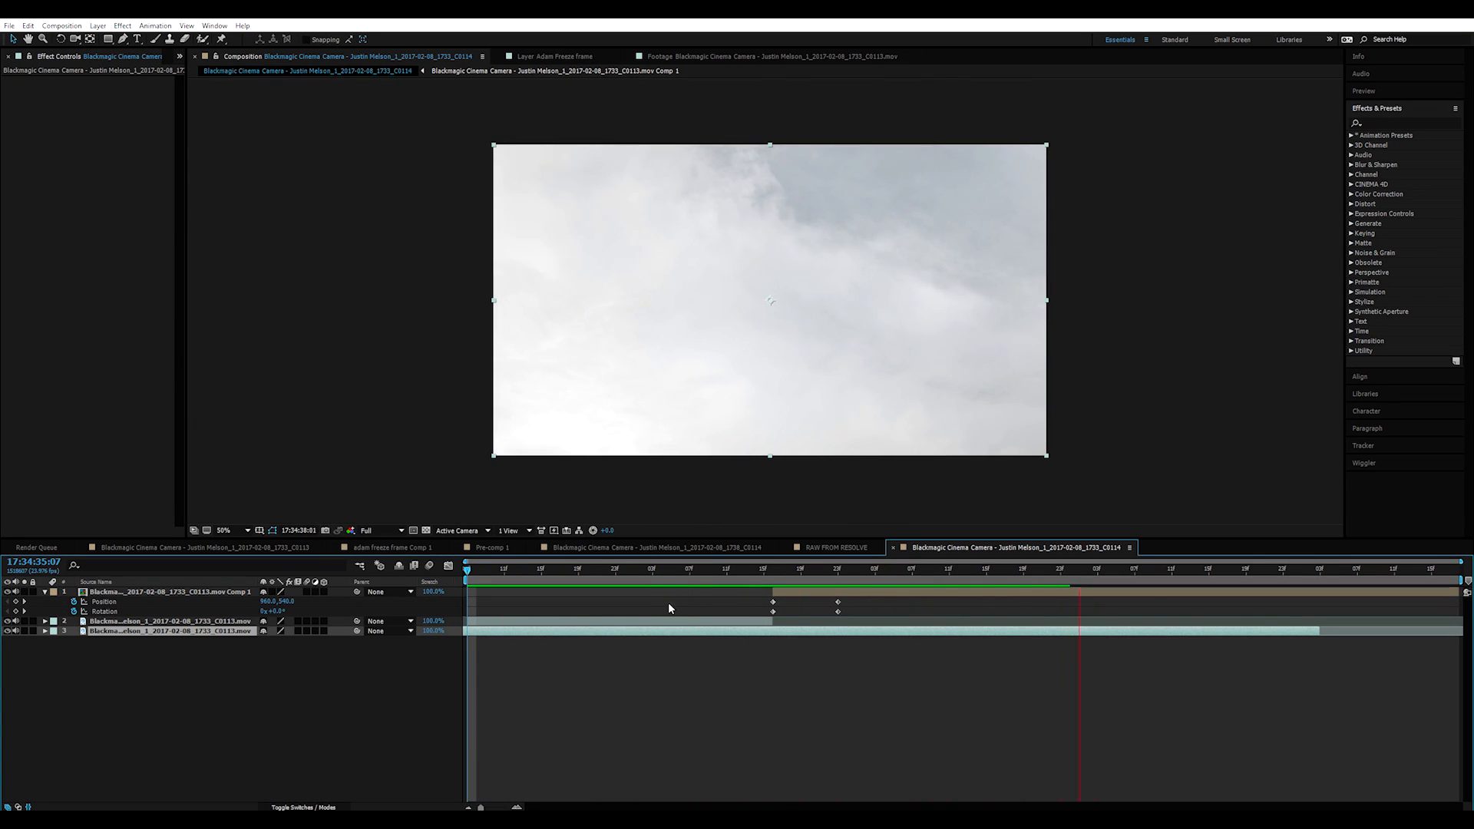
Step: Move the frozen cutout layer one frame earlier, trim the jump clip's end to match, and preview the result
left_click_drag(709, 574, 467, 583)
left_click(787, 593)
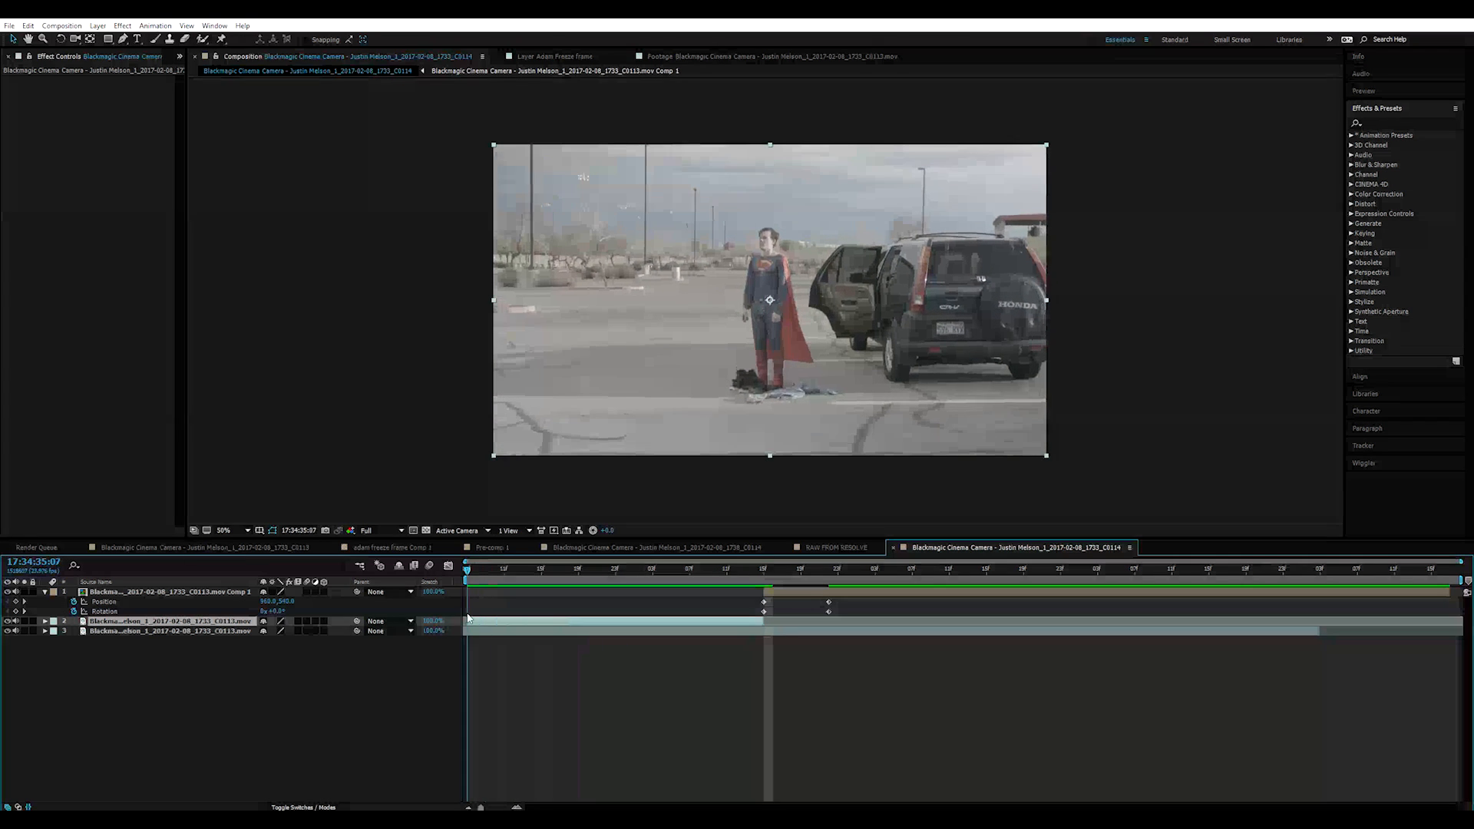
left_click(548, 691)
key("space")
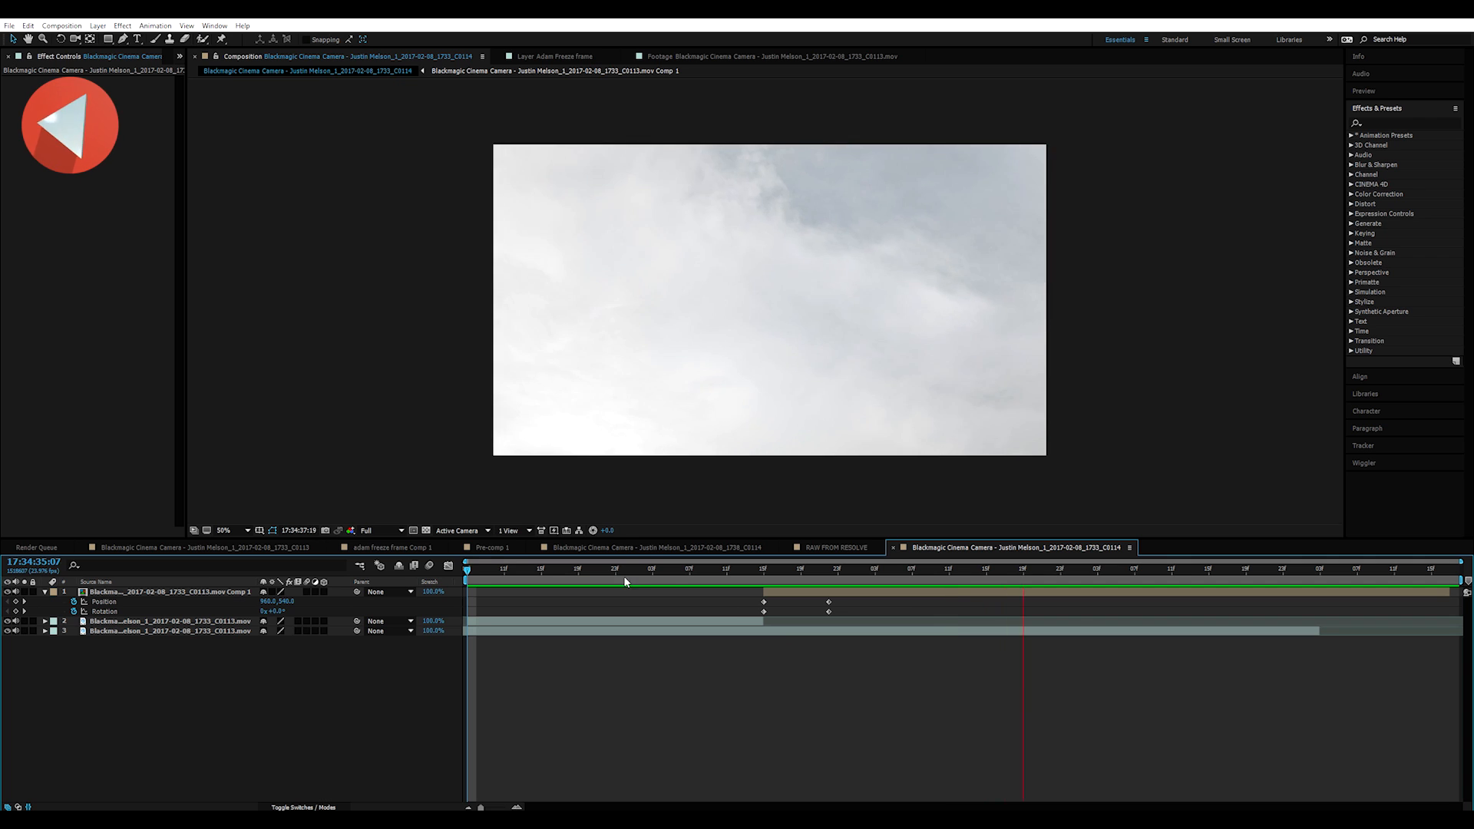
Step: Enable motion blur for the cutout layer and the composition, and check the blur on the take-off frames
left_click(672, 570)
left_click(428, 568)
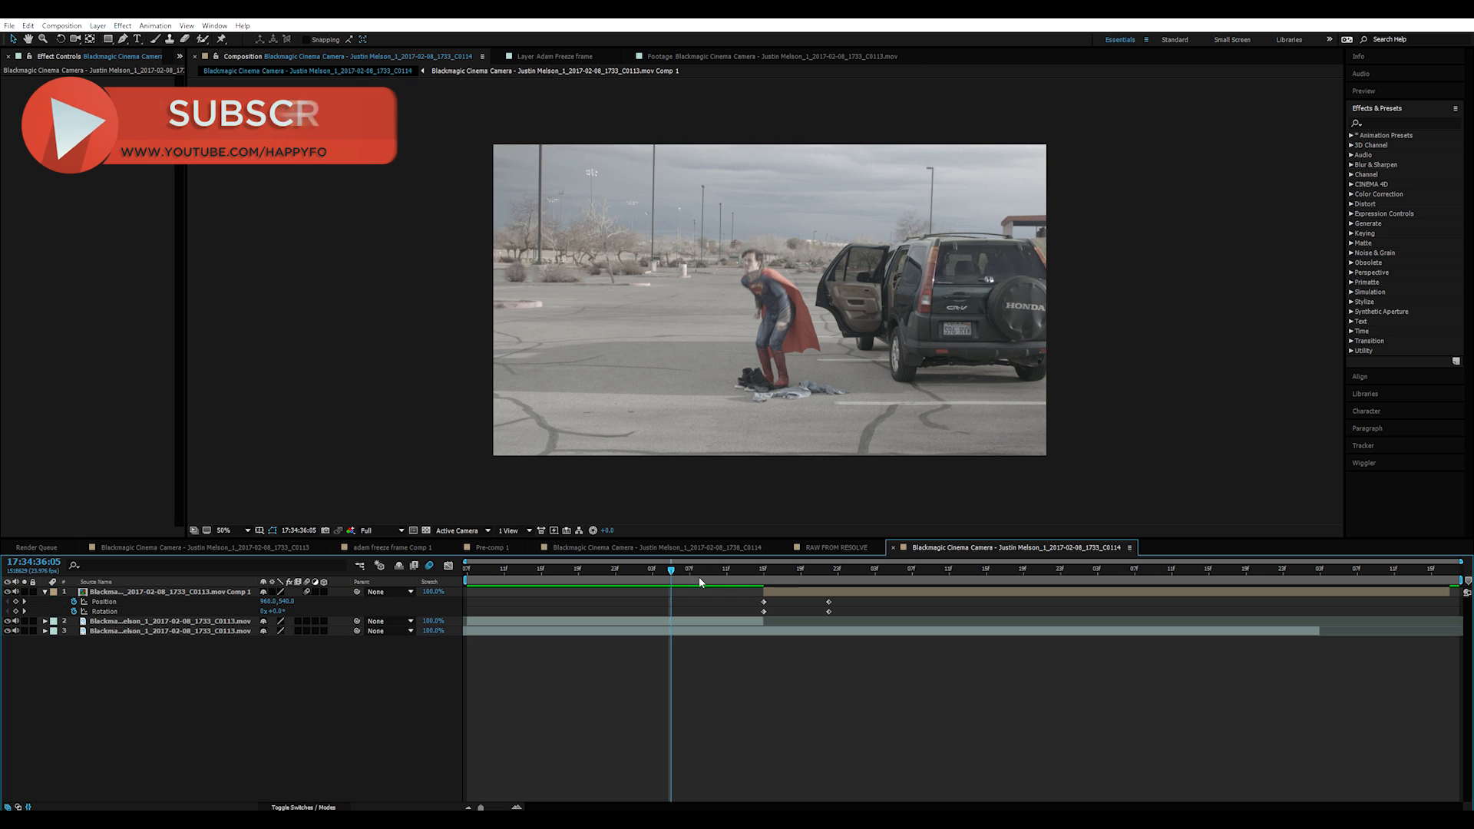
left_click(755, 570)
left_click_drag(756, 574, 773, 574)
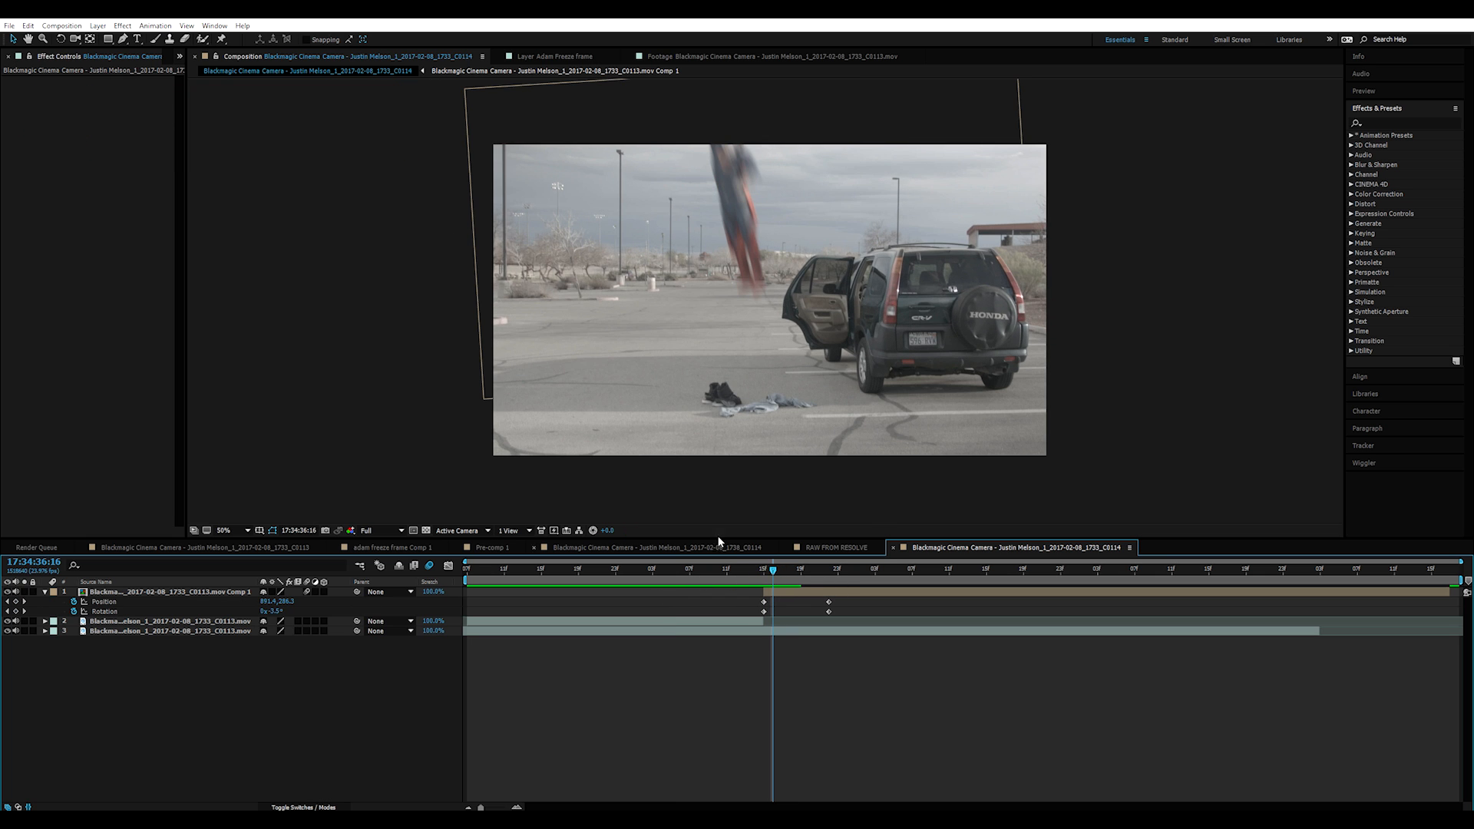
Step: Review the motion blur shutter angle and samples per frame in the composition's advanced settings and accept them
left_click(61, 25)
left_click(83, 54)
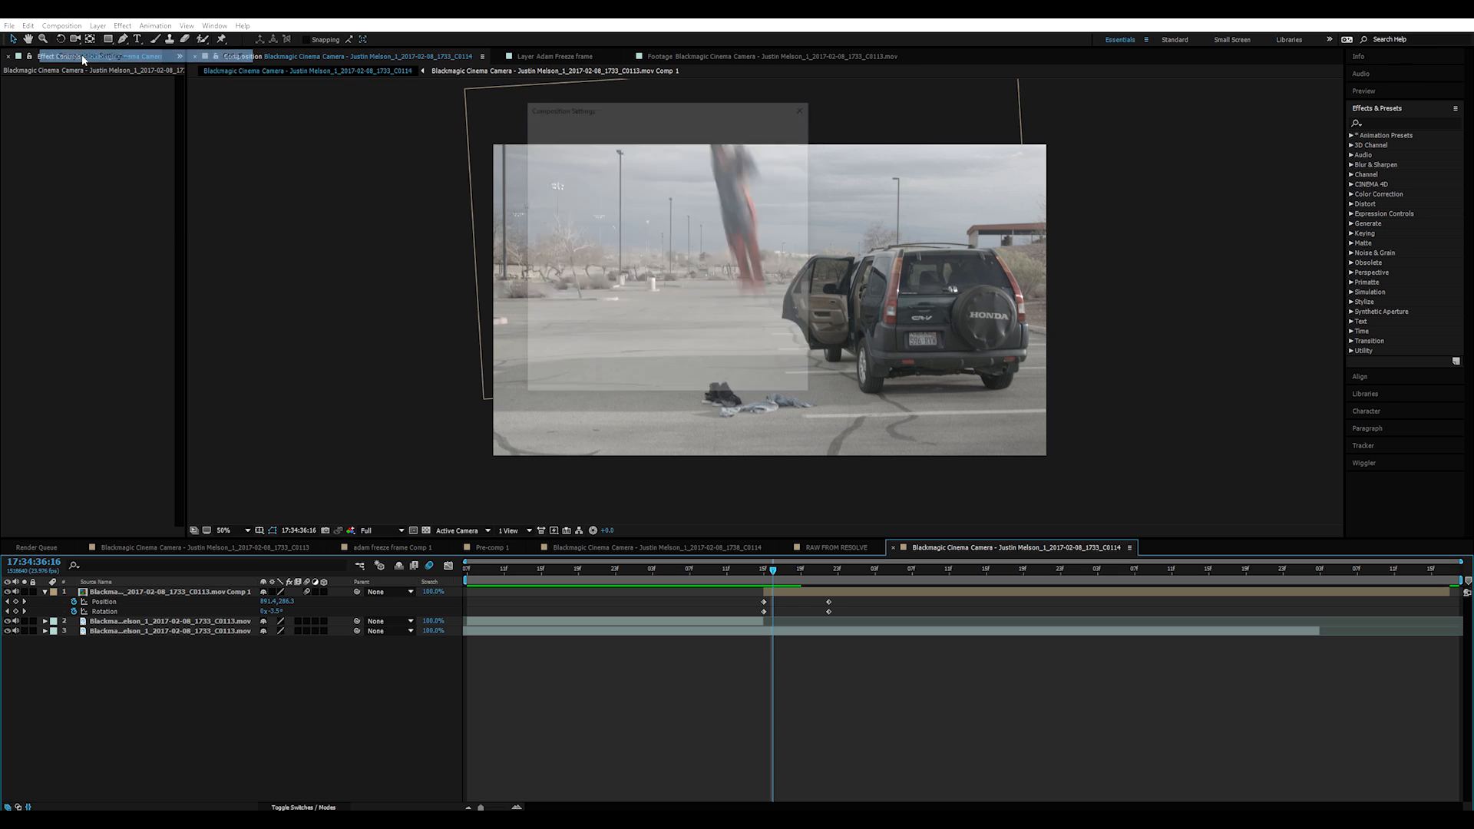
left_click(597, 149)
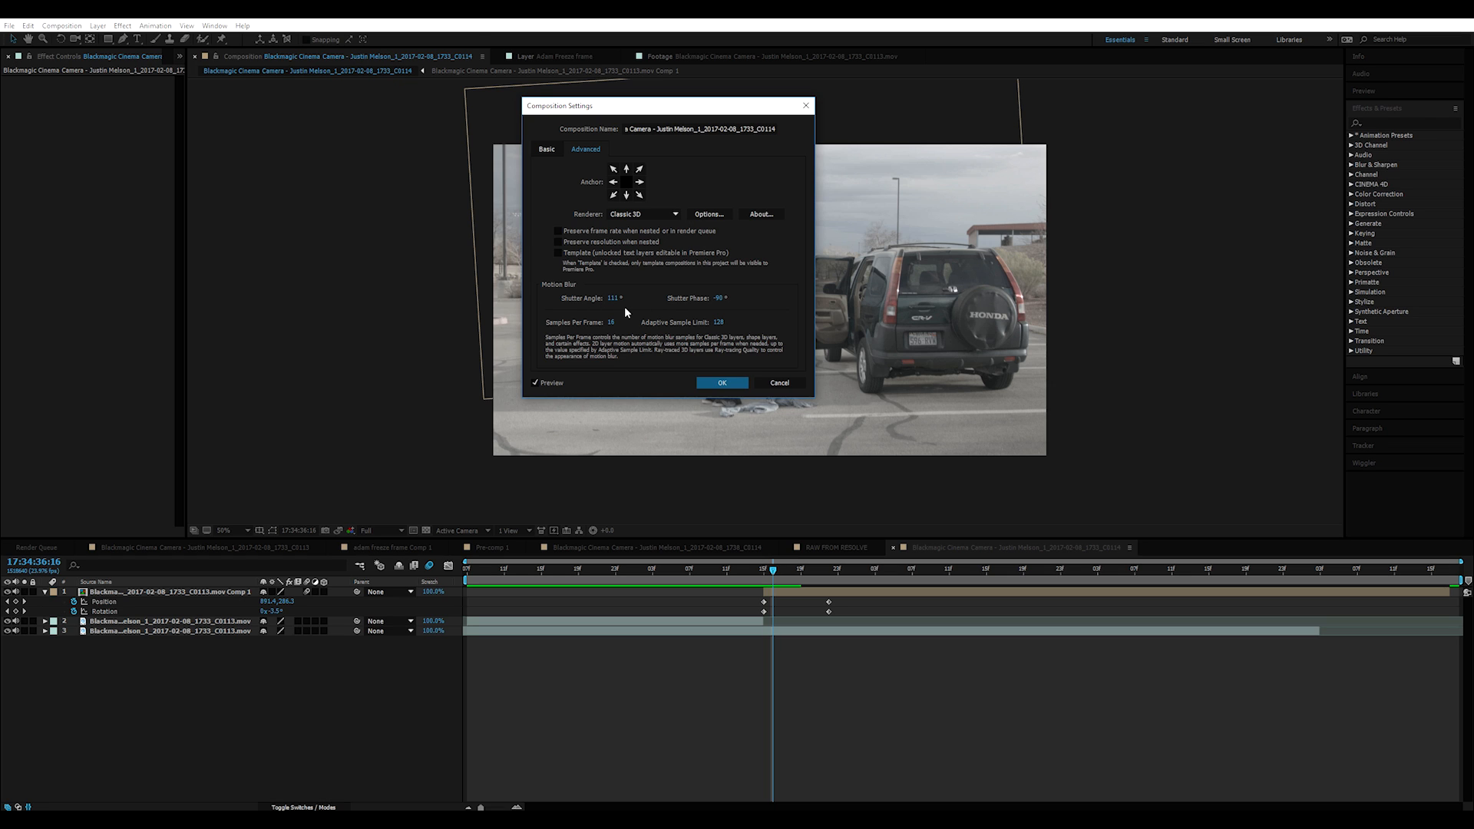
left_click(722, 383)
Step: Slide the empty background plate about two frames earlier and preview the take-off from just before the cut
mouse_move(749, 577)
left_mouse_down()
mouse_move(717, 579)
mouse_move(773, 572)
left_mouse_up()
left_click_drag(795, 632, 779, 634)
left_click_drag(770, 573, 727, 569)
key("space")
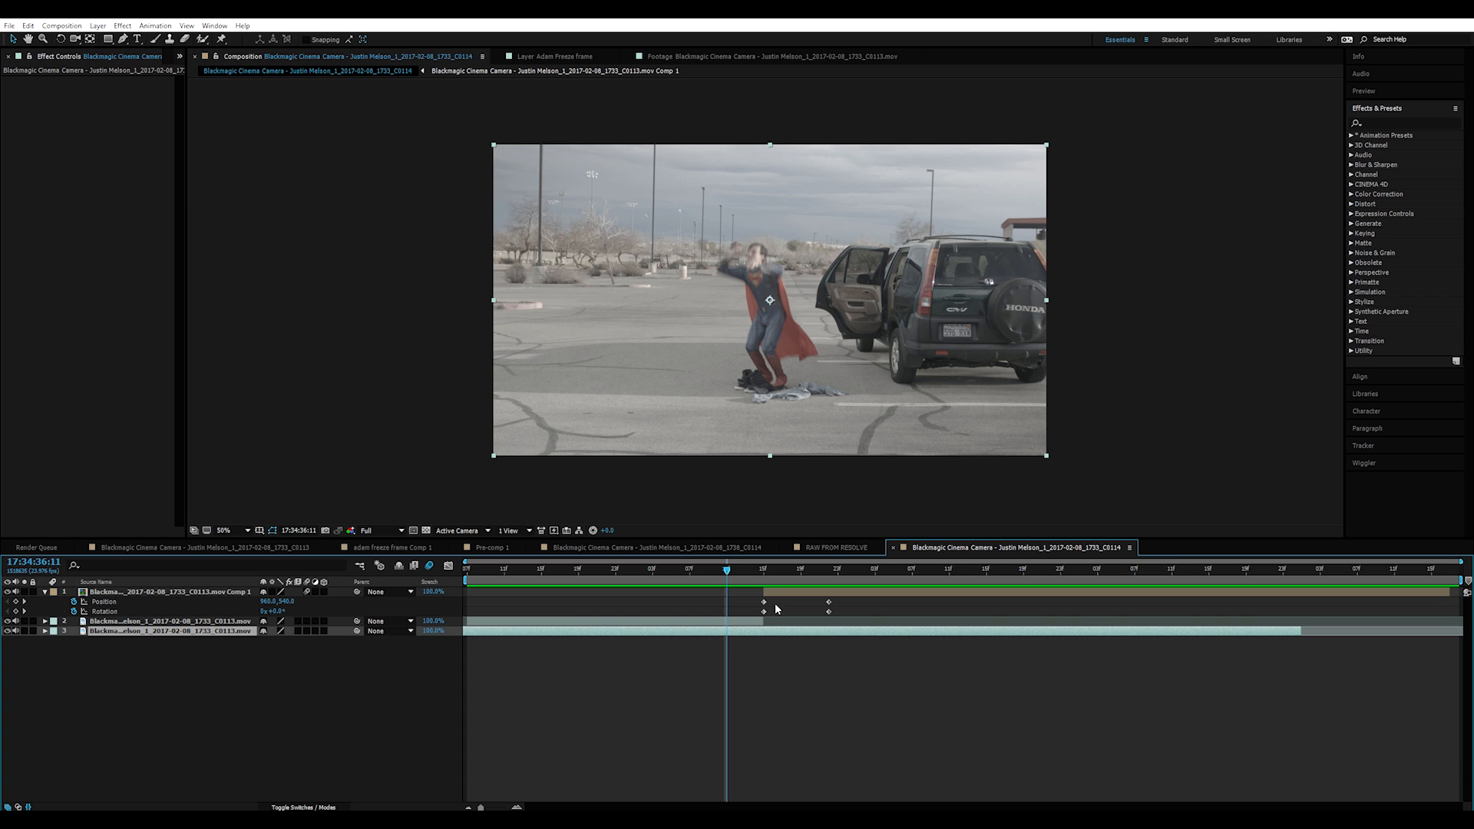
Step: Reduce the jump clip's opacity to 41% and go to its last frame at 17:34:36:14 to compare it with the plate
left_click_drag(731, 568, 769, 580)
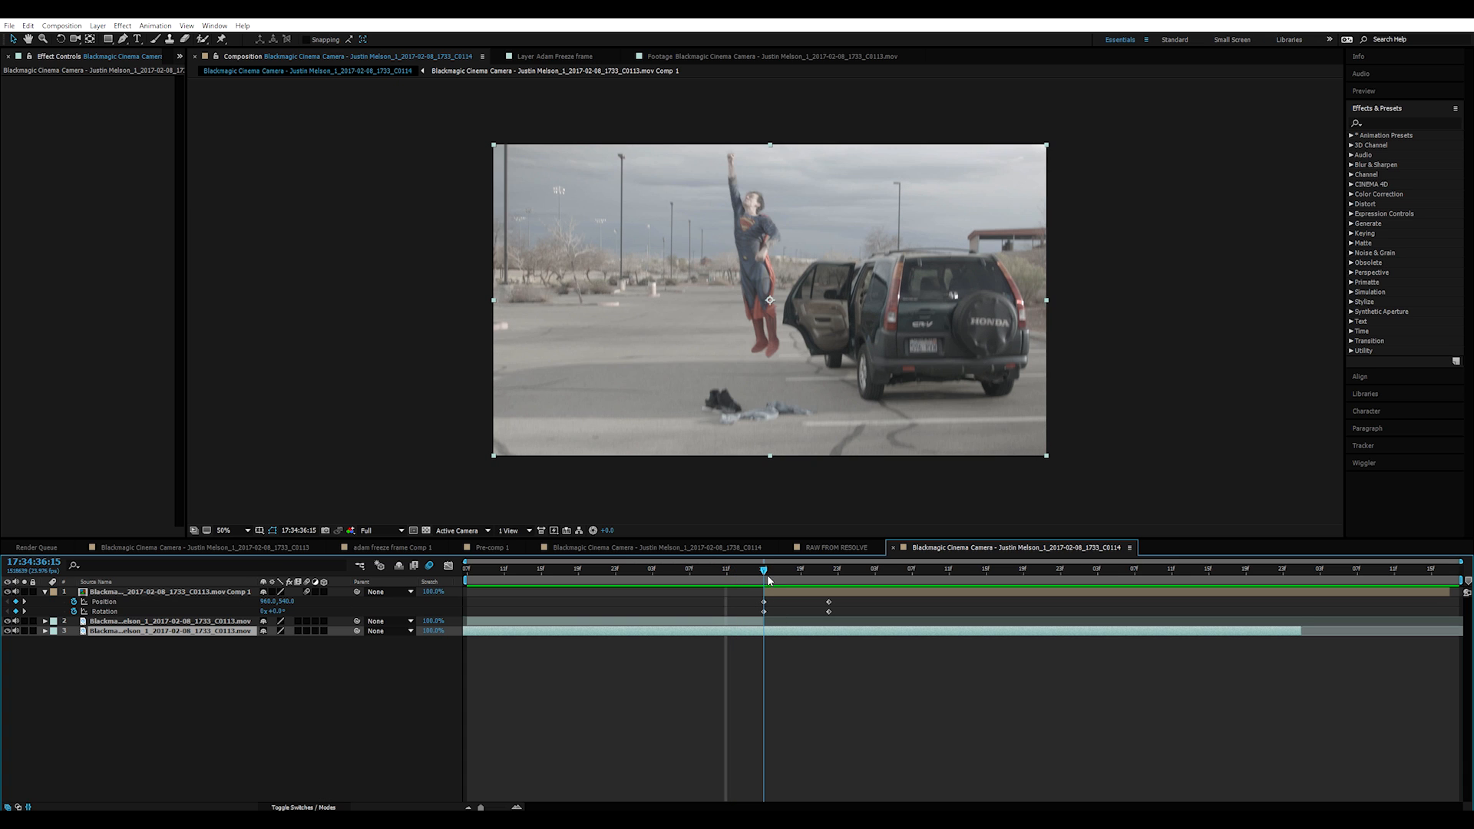
left_click(721, 623)
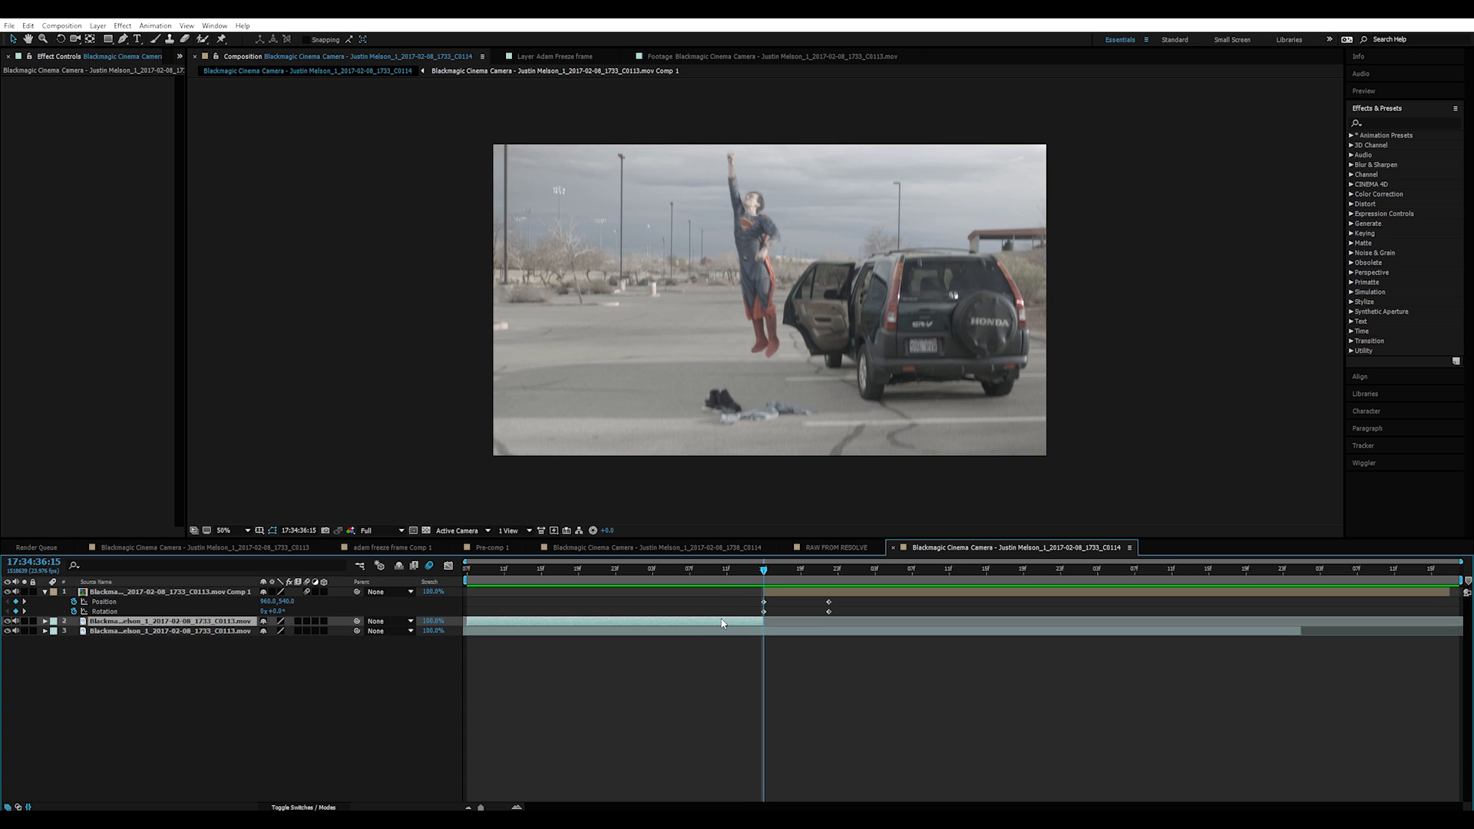
key("t")
left_click_drag(264, 630, 234, 624)
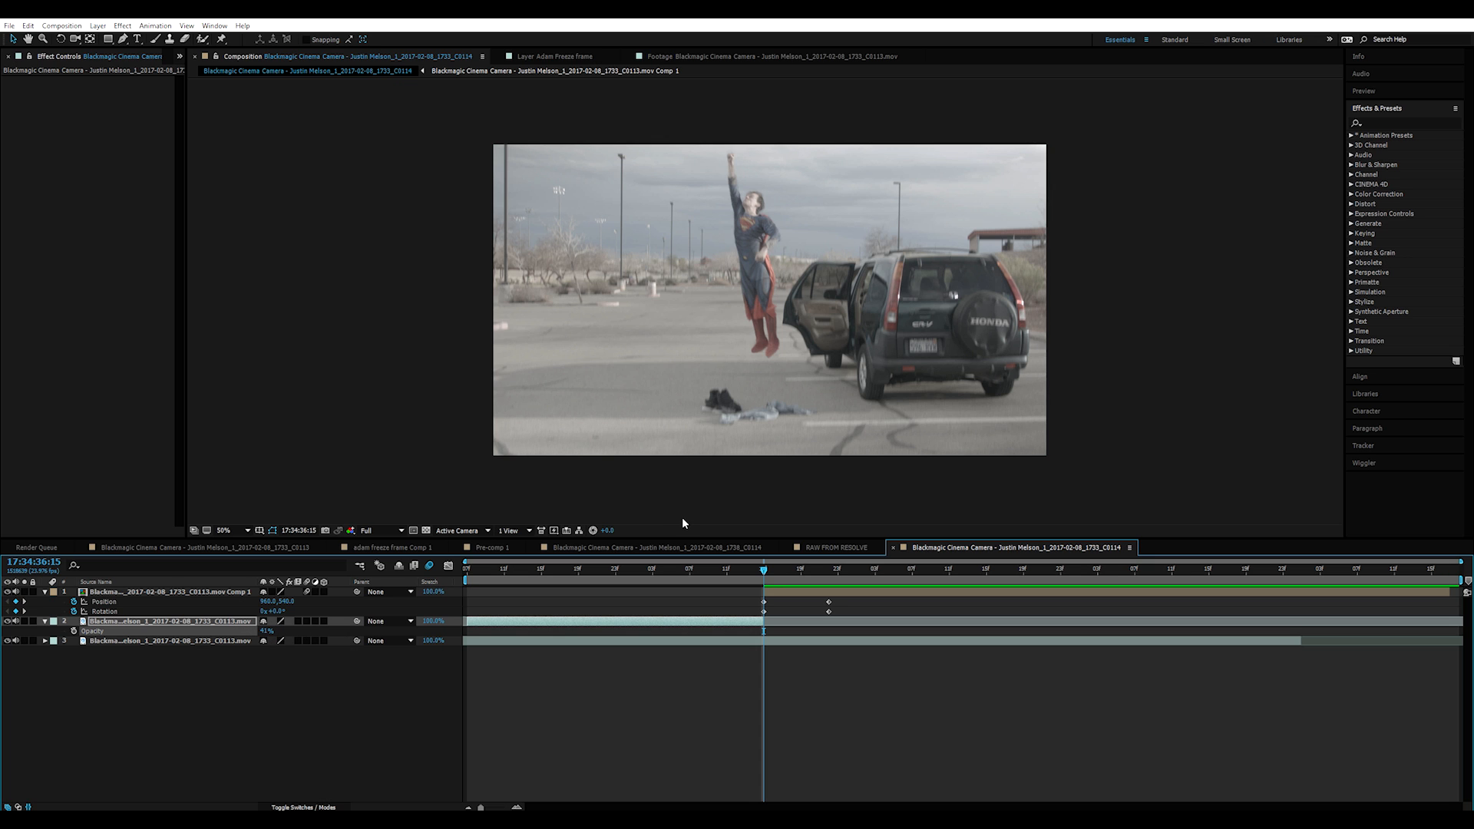
key("Page_Up")
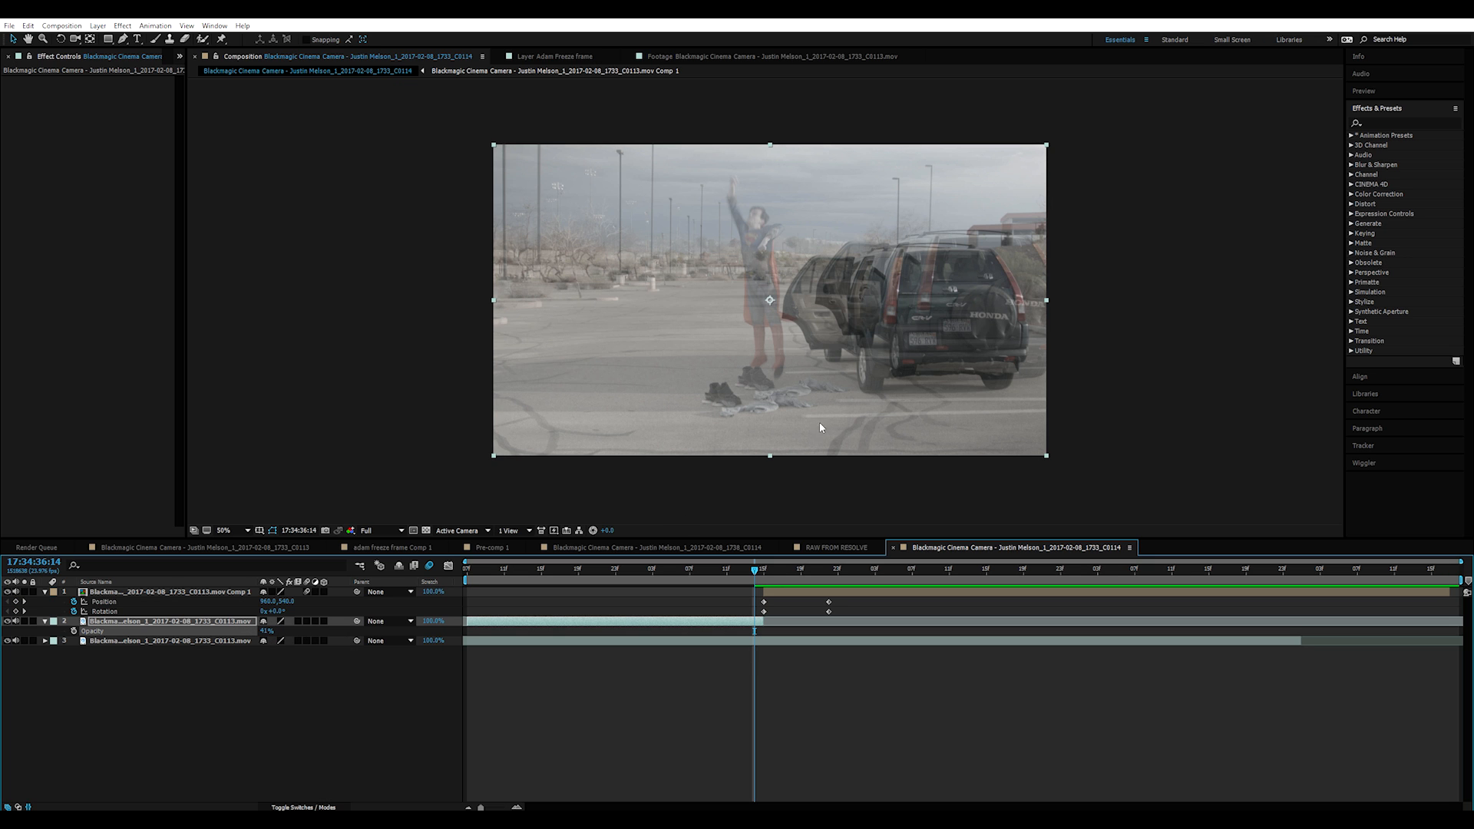
Step: Try to match the background plate to the jump clip by scaling it to 87% and repositioning it
left_click(485, 641)
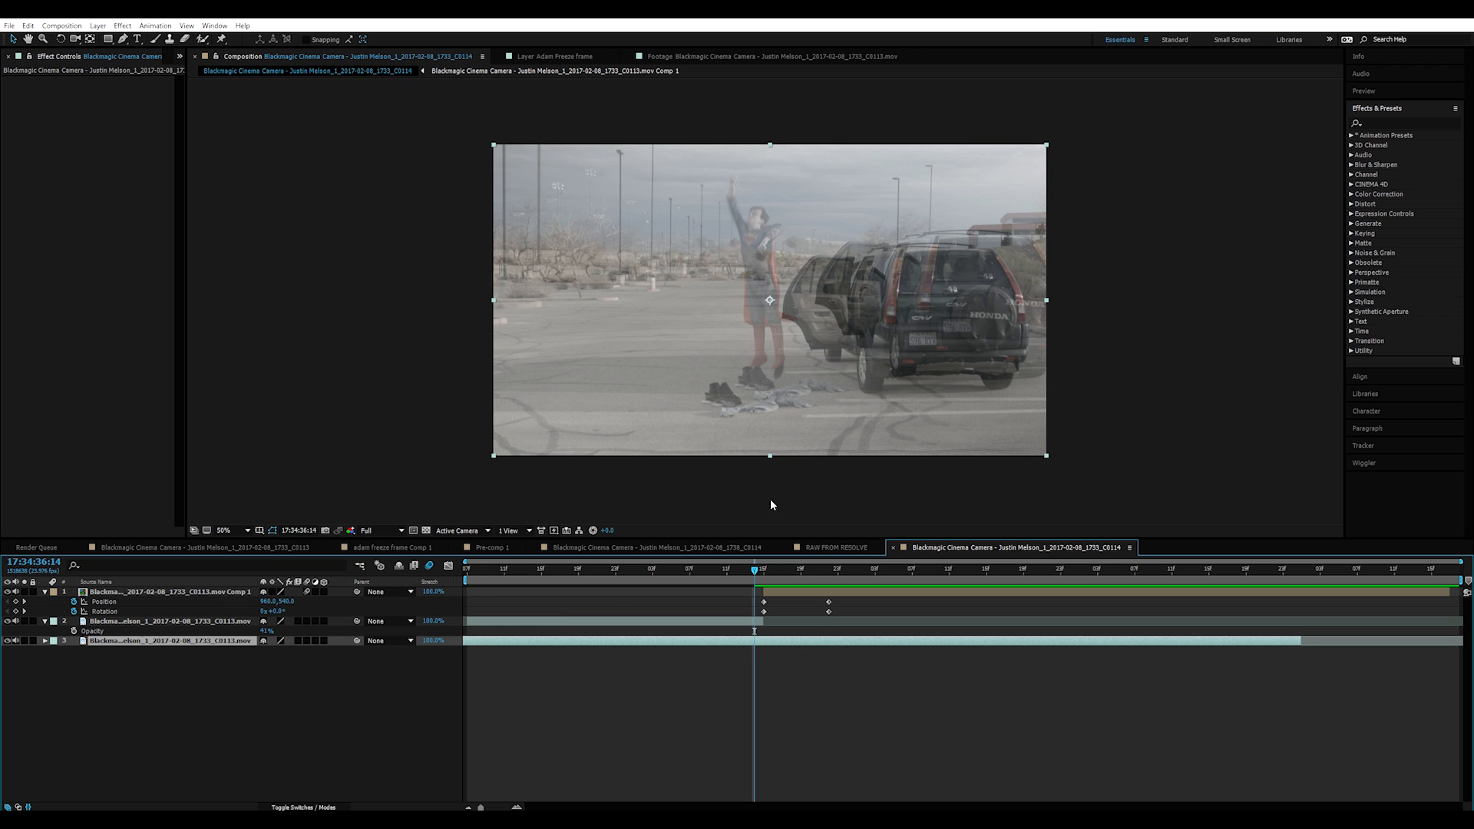
left_click_drag(298, 650, 292, 652)
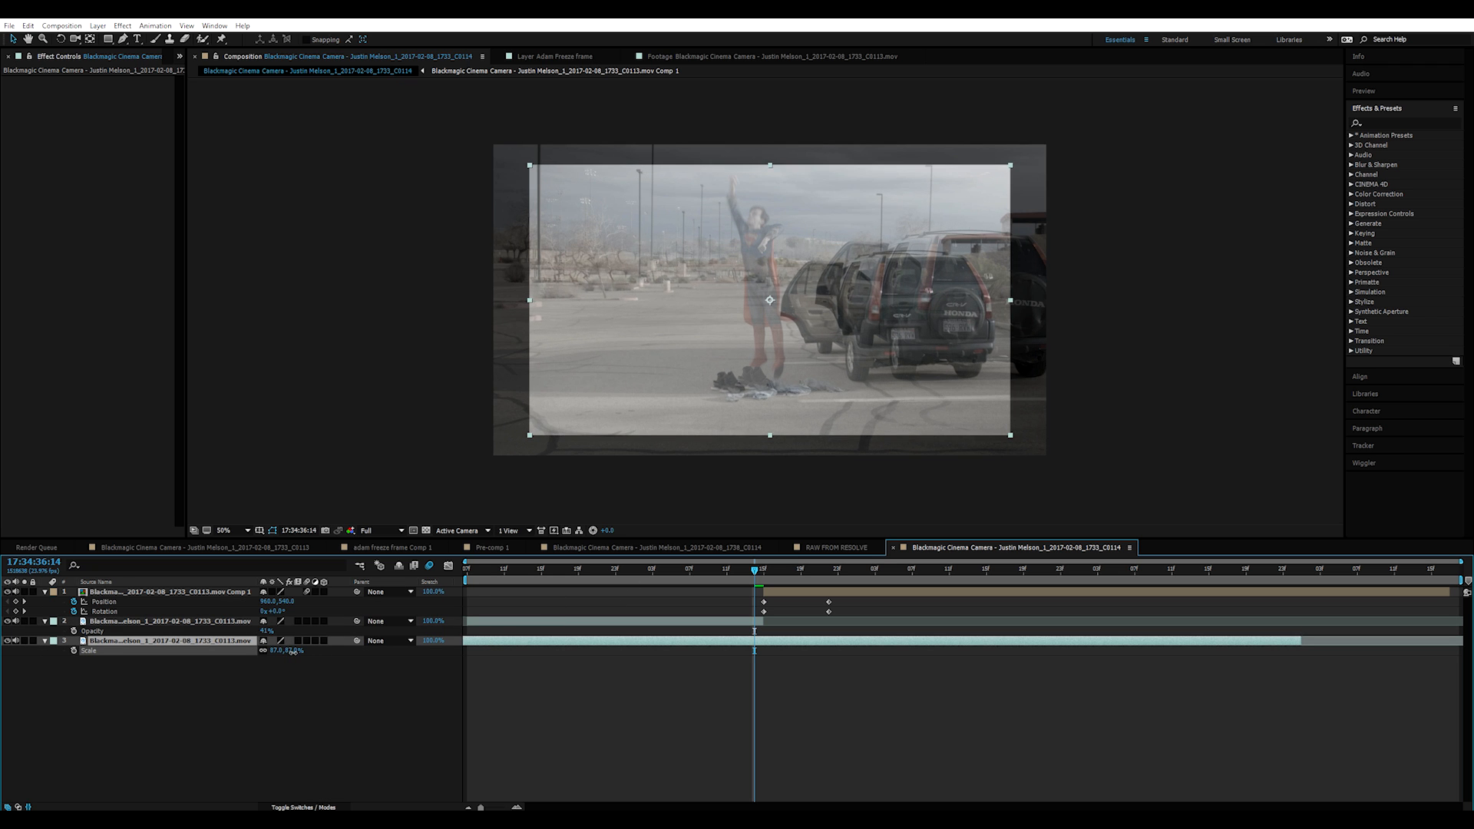
left_click_drag(706, 367, 752, 356)
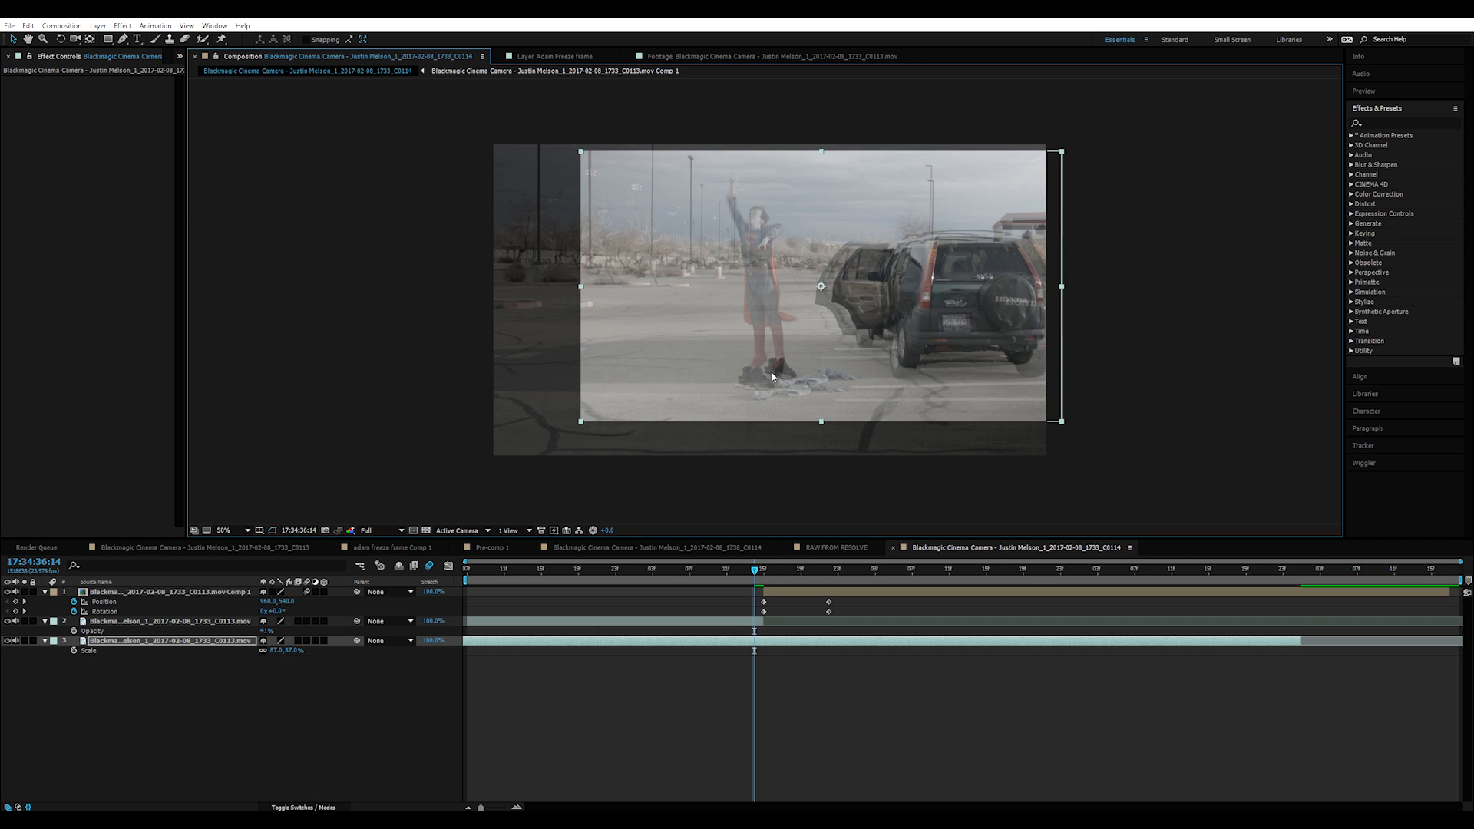
key("ctrl+z")
key("ctrl+z")
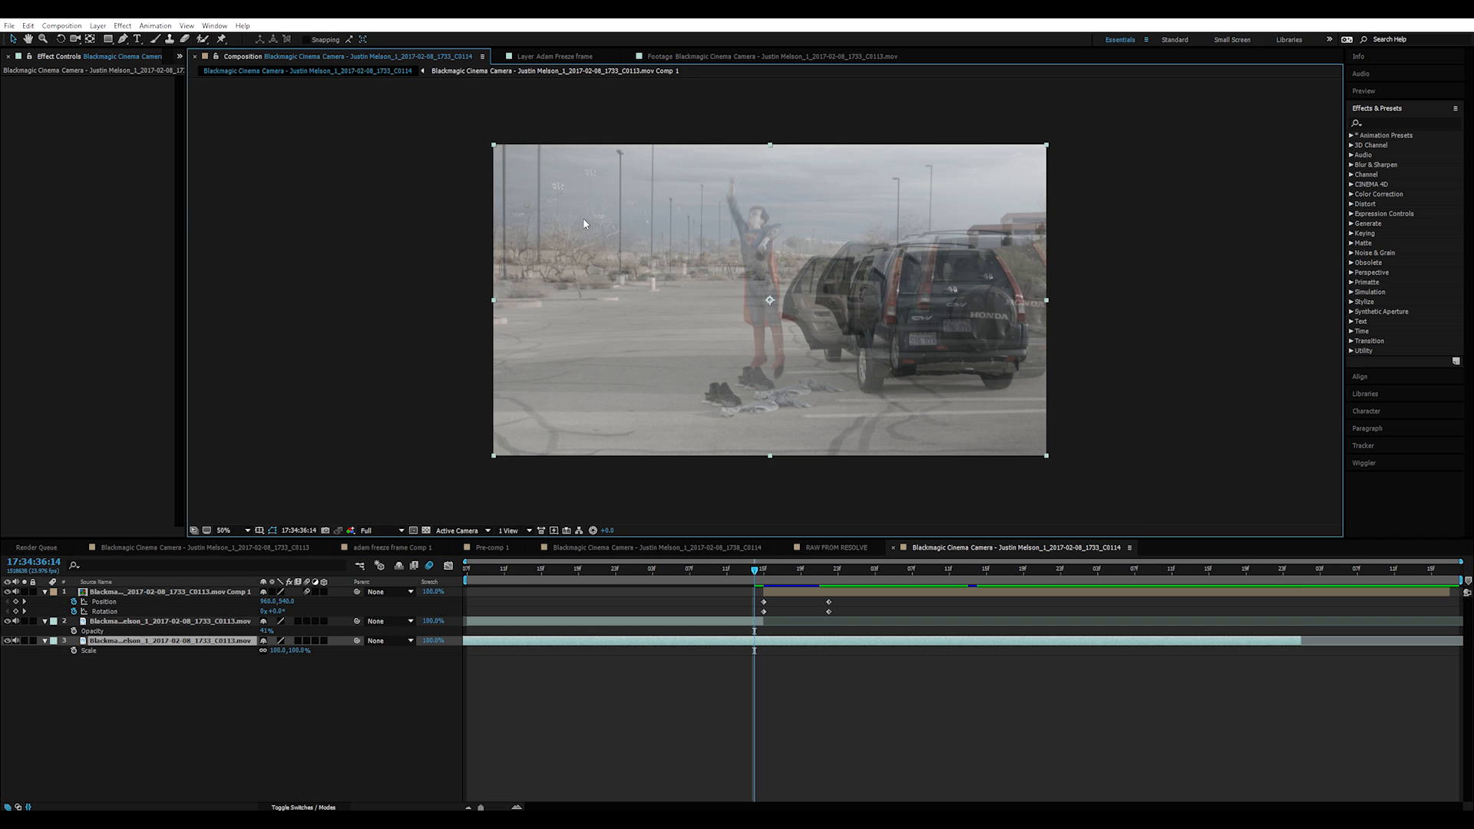
Step: Add starting Scale and Position keyframes to the jump clip at 17:34:35:13
left_click(211, 622)
mouse_move(755, 571)
left_mouse_down()
mouse_move(638, 574)
mouse_move(726, 572)
left_mouse_up()
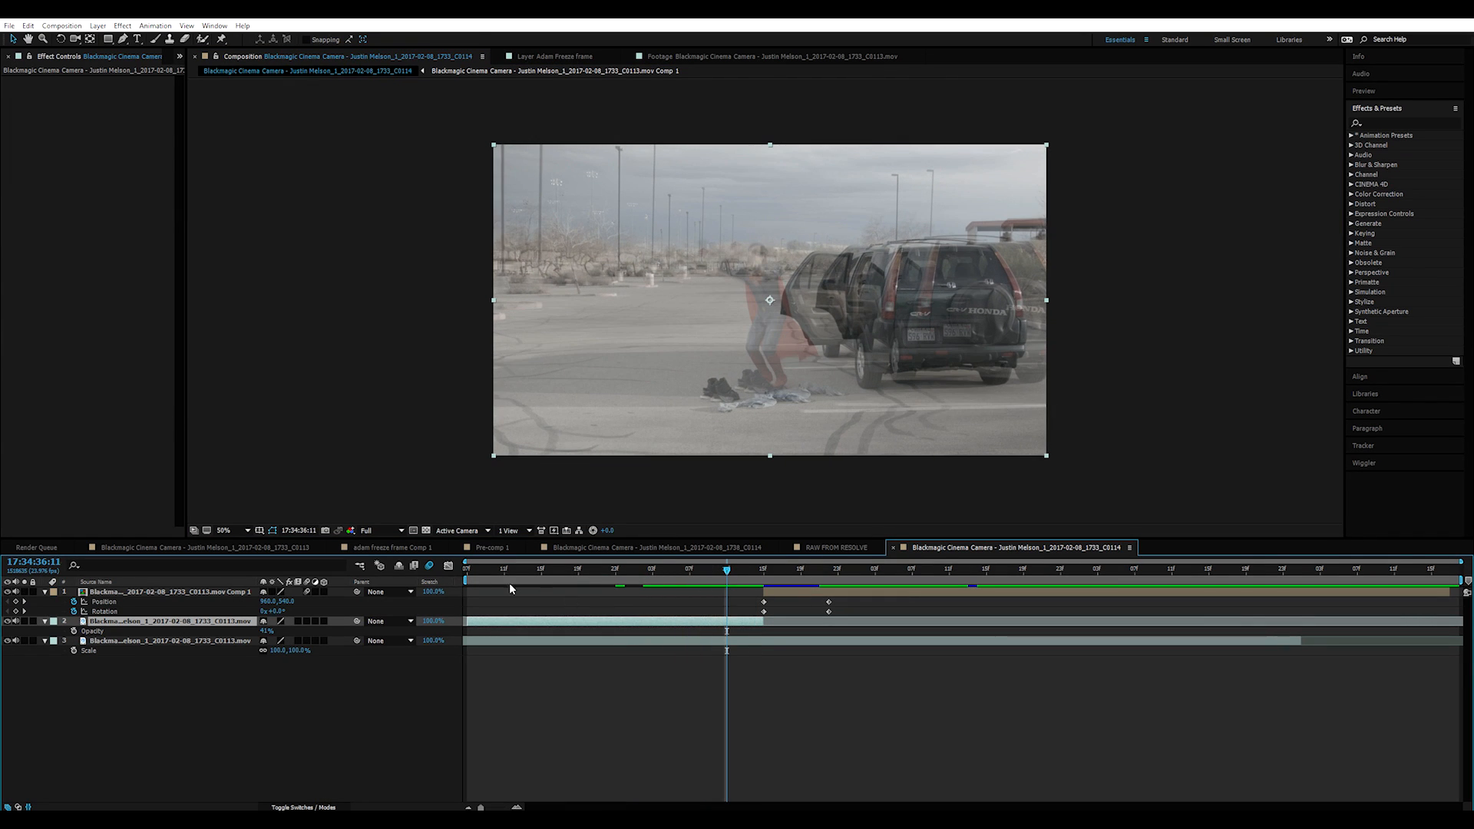
left_click_drag(710, 570, 521, 584)
left_click(73, 630)
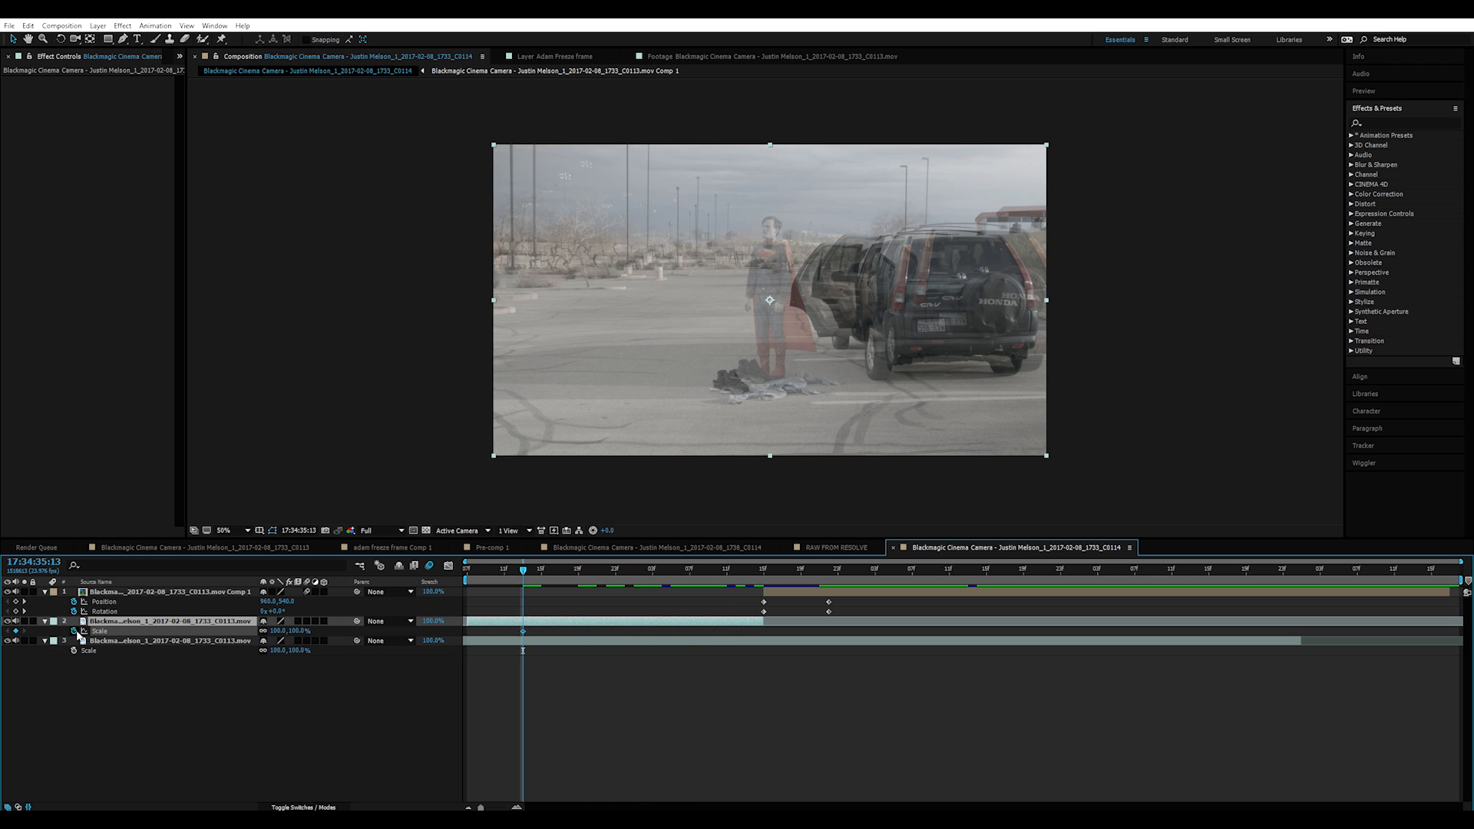
left_click_drag(650, 568, 754, 572)
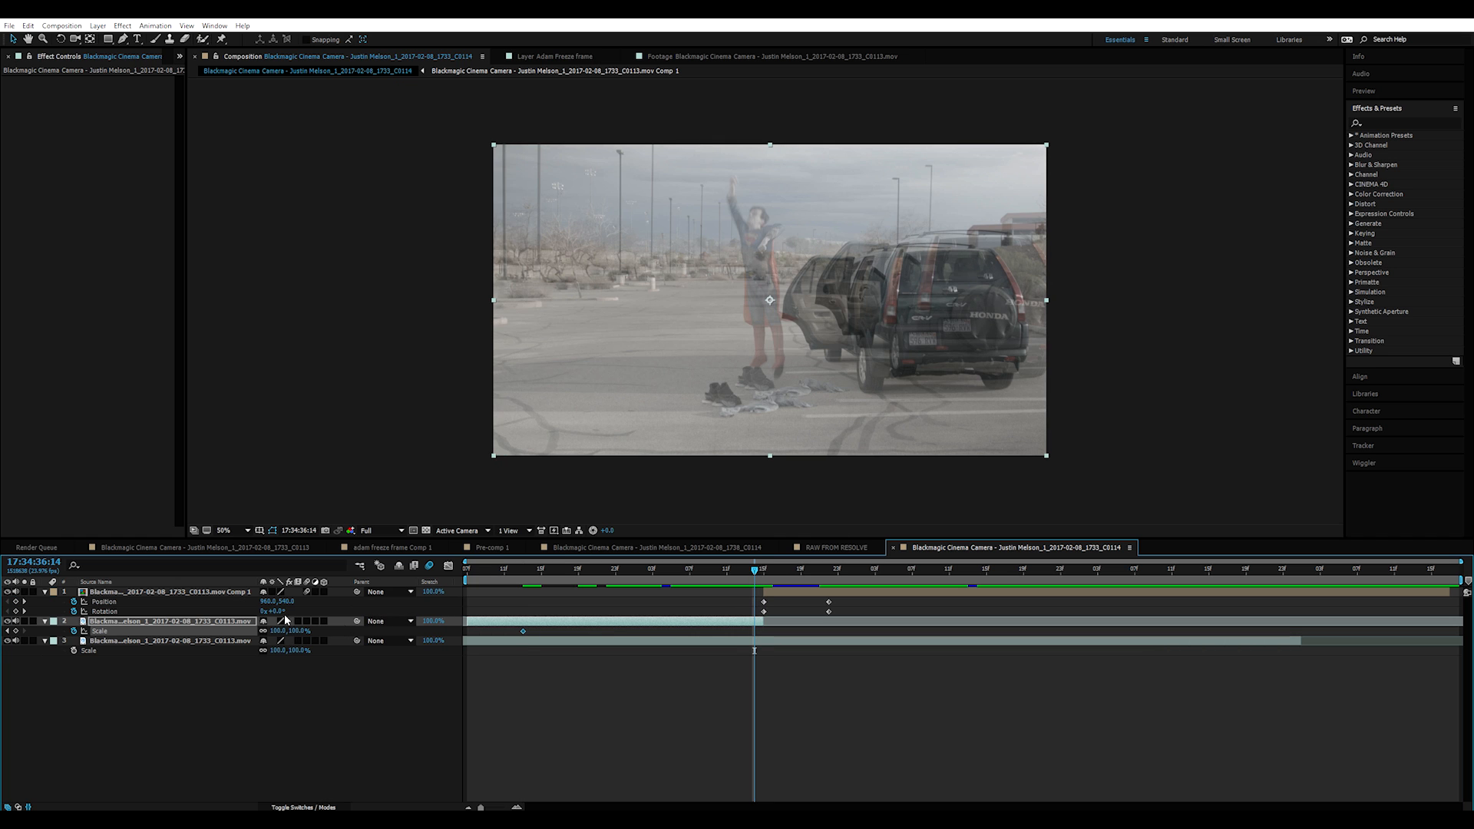
key("shift+p")
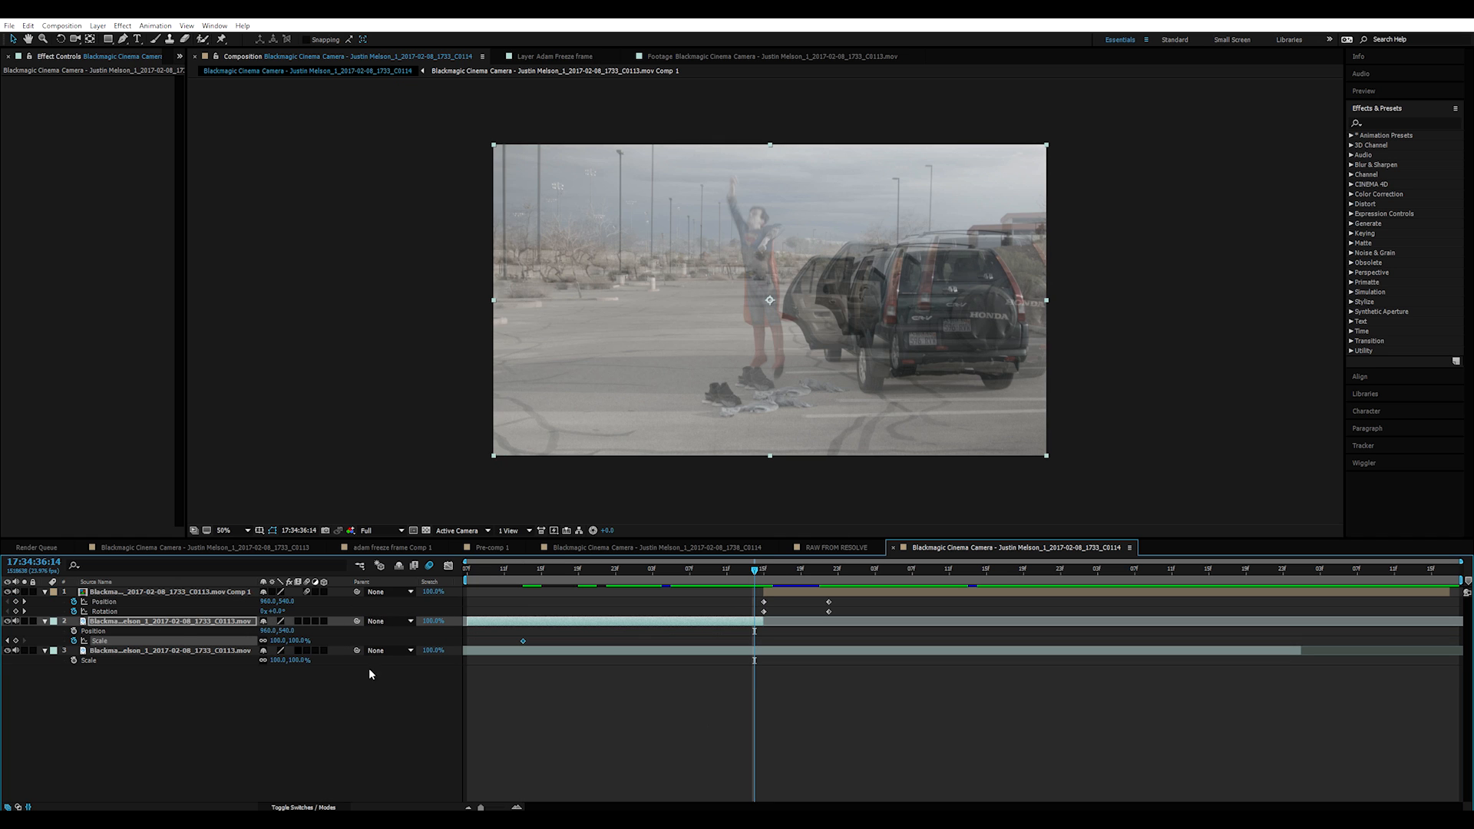
key("j")
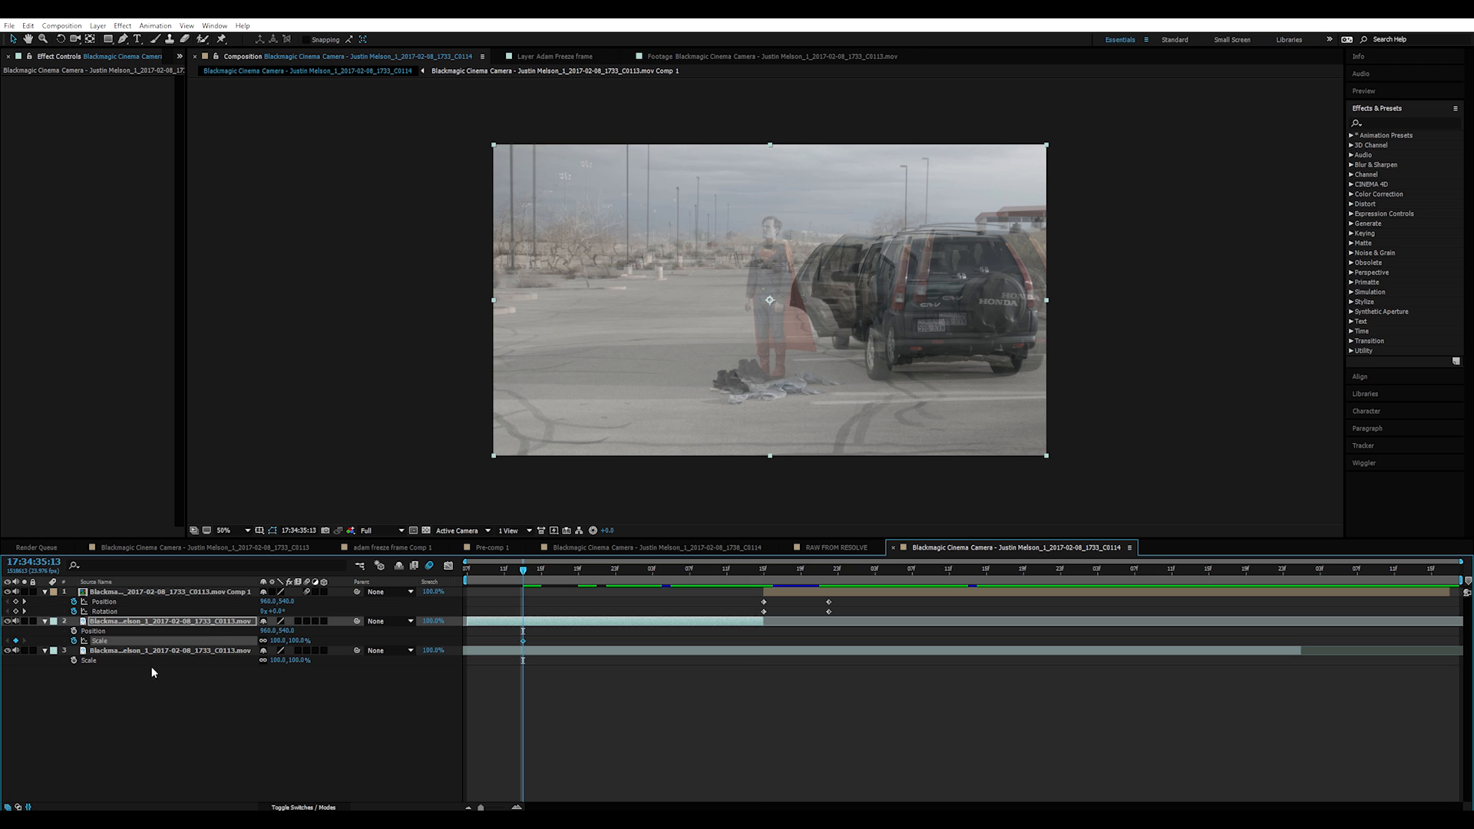
left_click(74, 630)
Step: At 17:34:36:14, move the jump clip to about 842, 590 so its car and clothes line up with the background plate
left_click_drag(648, 569, 764, 584)
key("Page_Up")
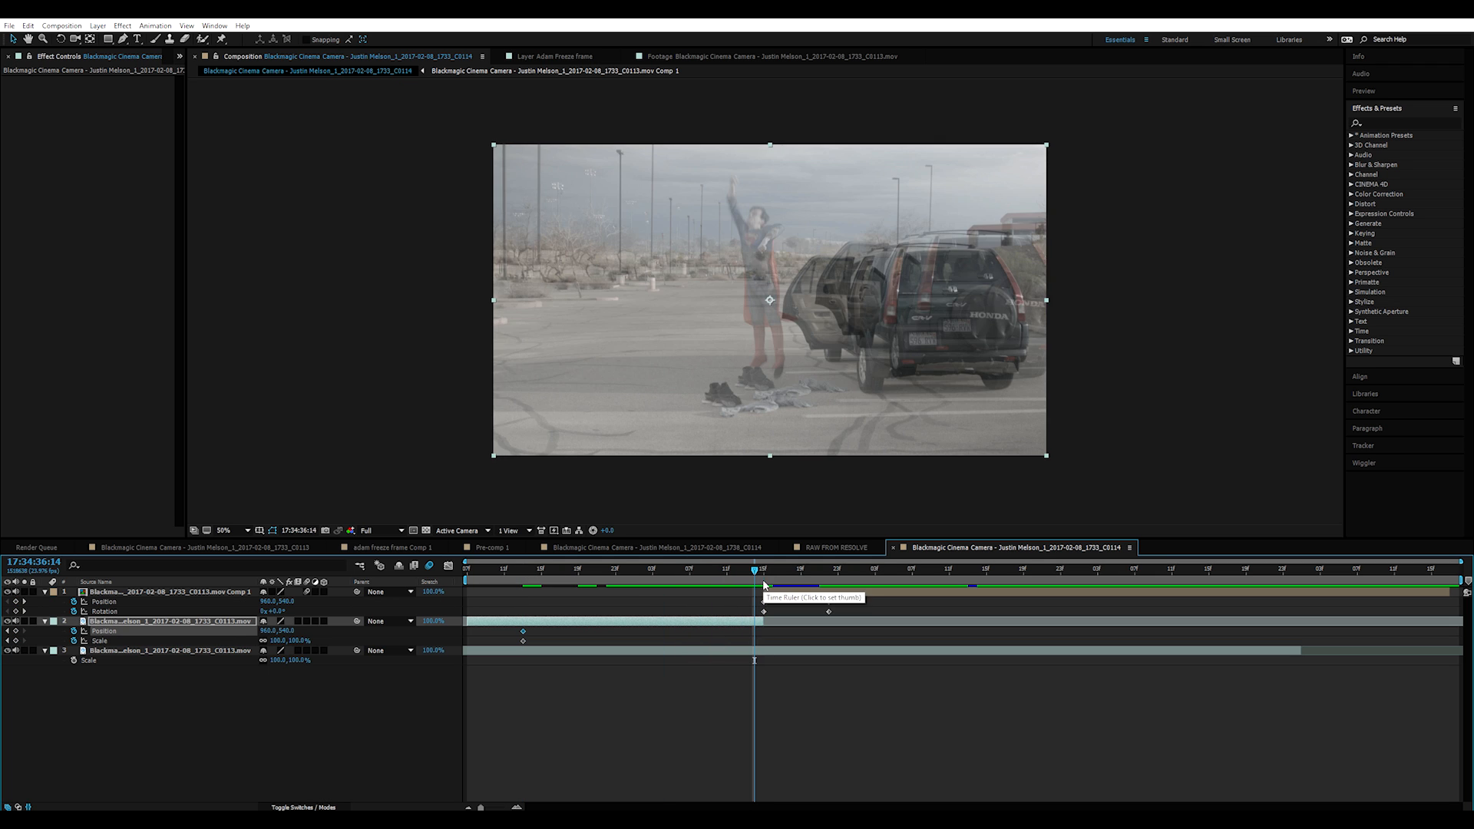
scroll(1007, 331, "up", 1)
left_click_drag(1000, 349, 812, 325)
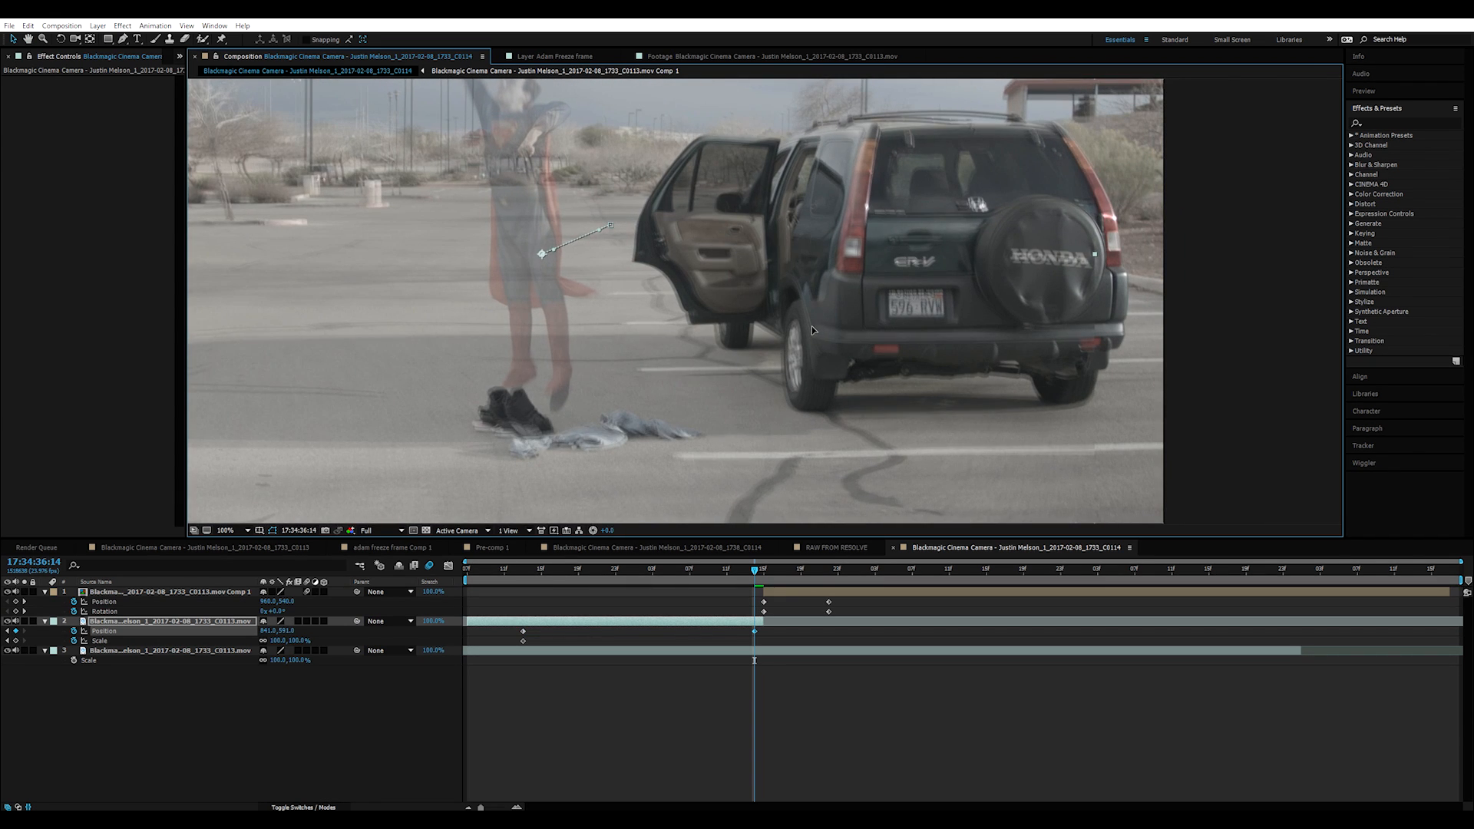
scroll(812, 338, "down", 2)
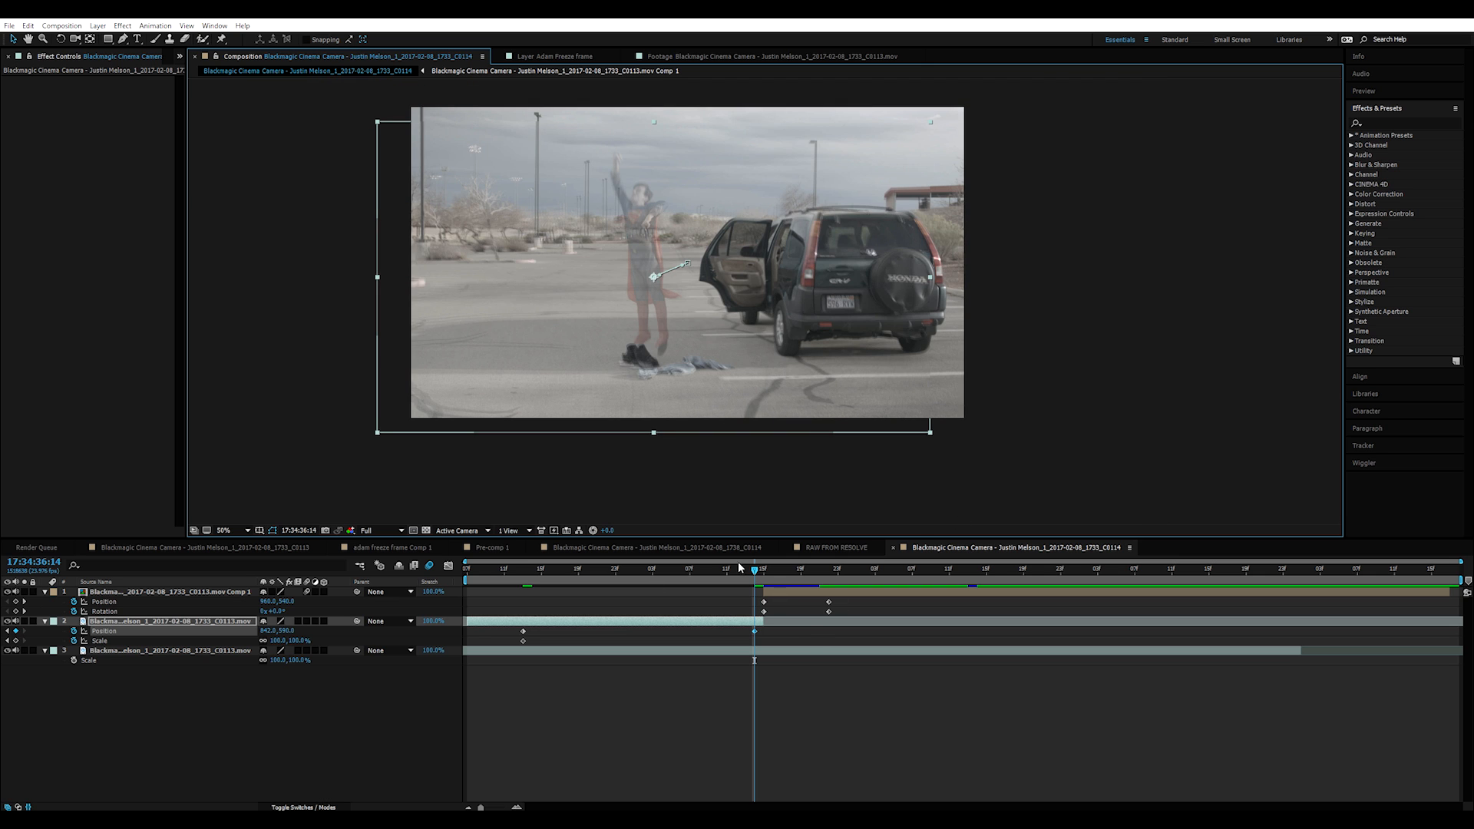
Step: Restore the jump clip's opacity to 100% and play back the shot to check the alignment across the cut
mouse_move(743, 573)
left_mouse_down()
mouse_move(674, 569)
mouse_move(735, 569)
left_mouse_up()
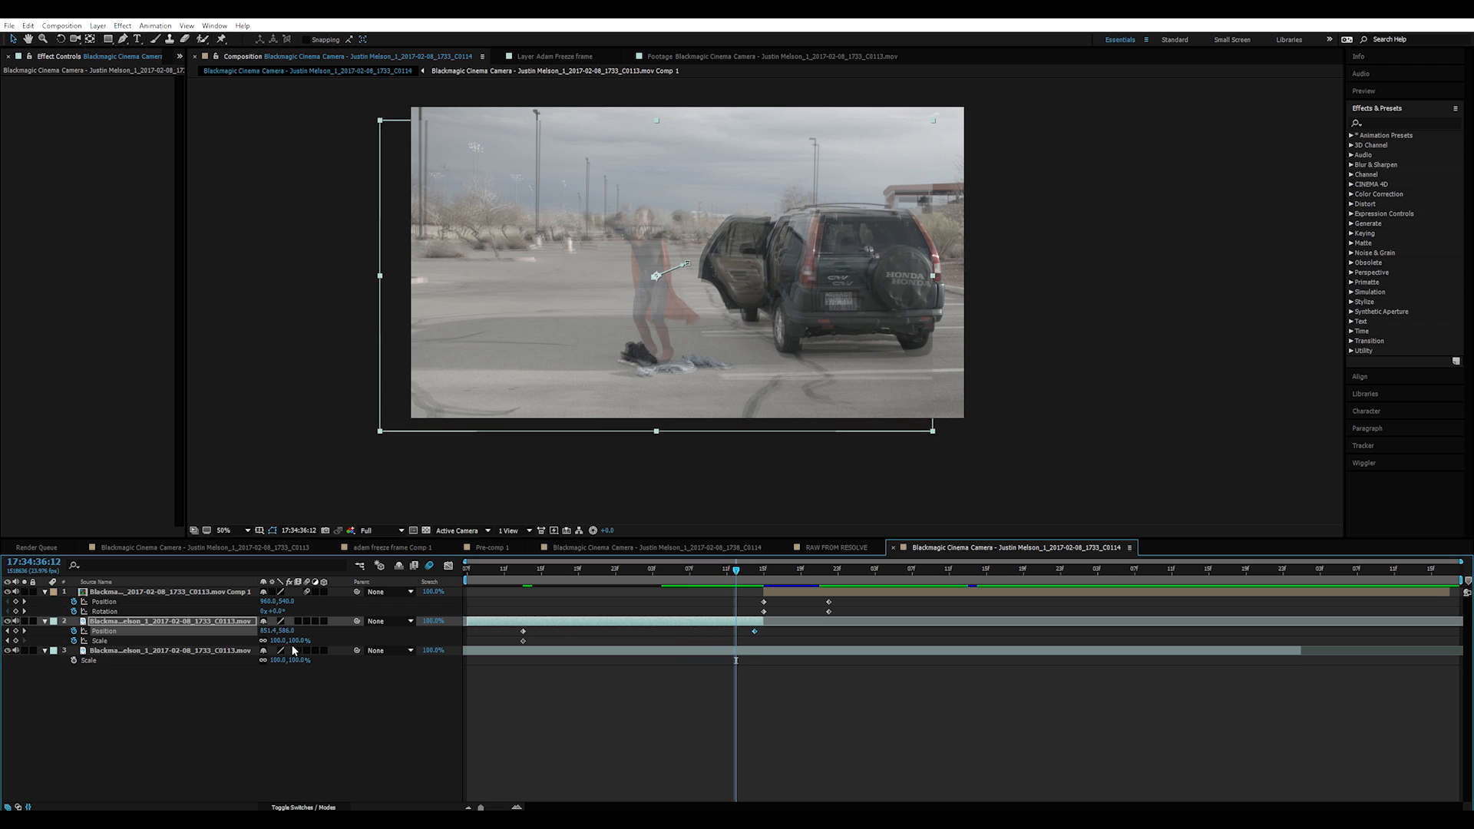
key("t")
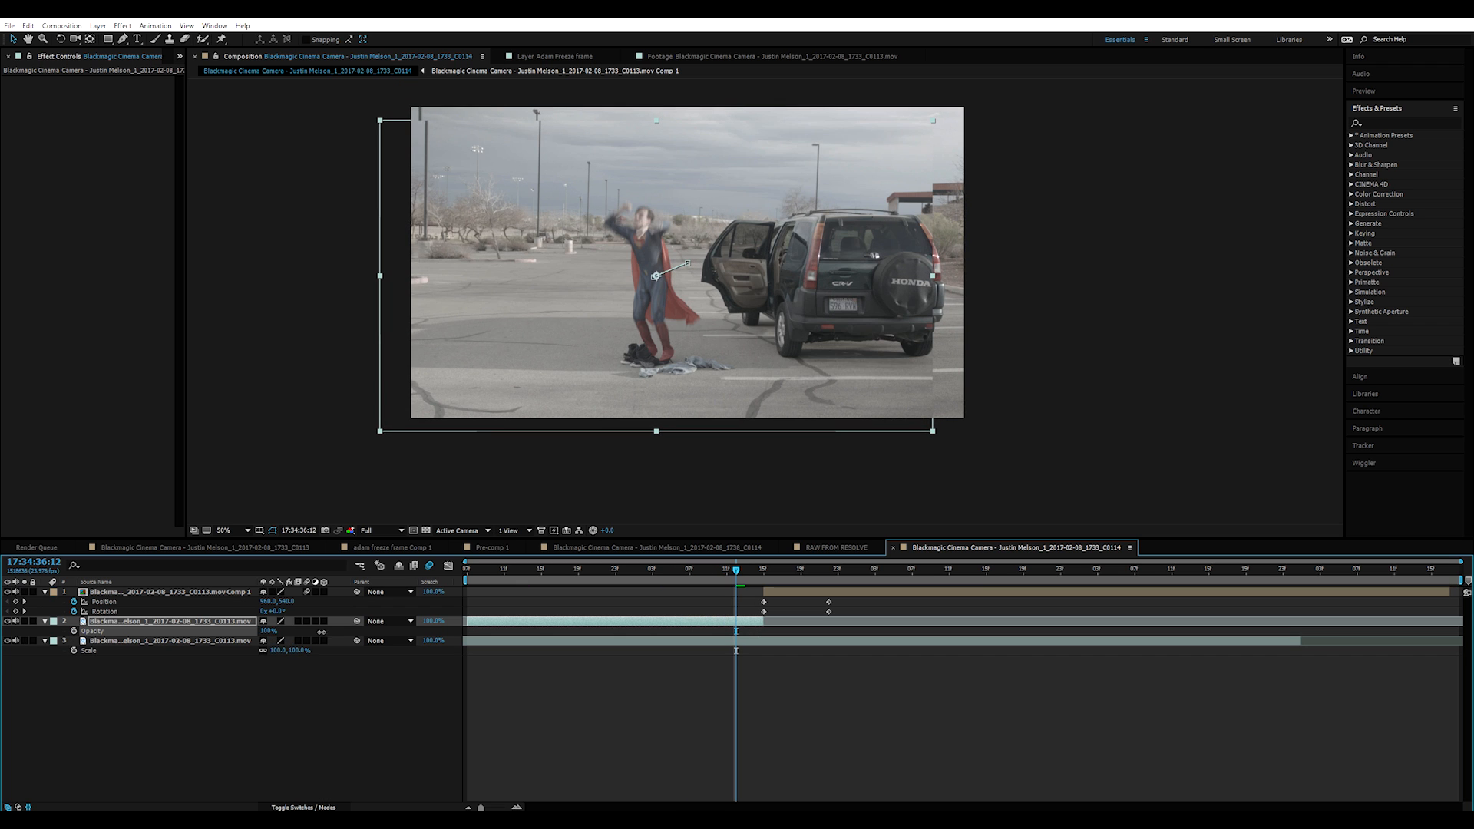
left_click_drag(471, 570, 629, 575)
key("space")
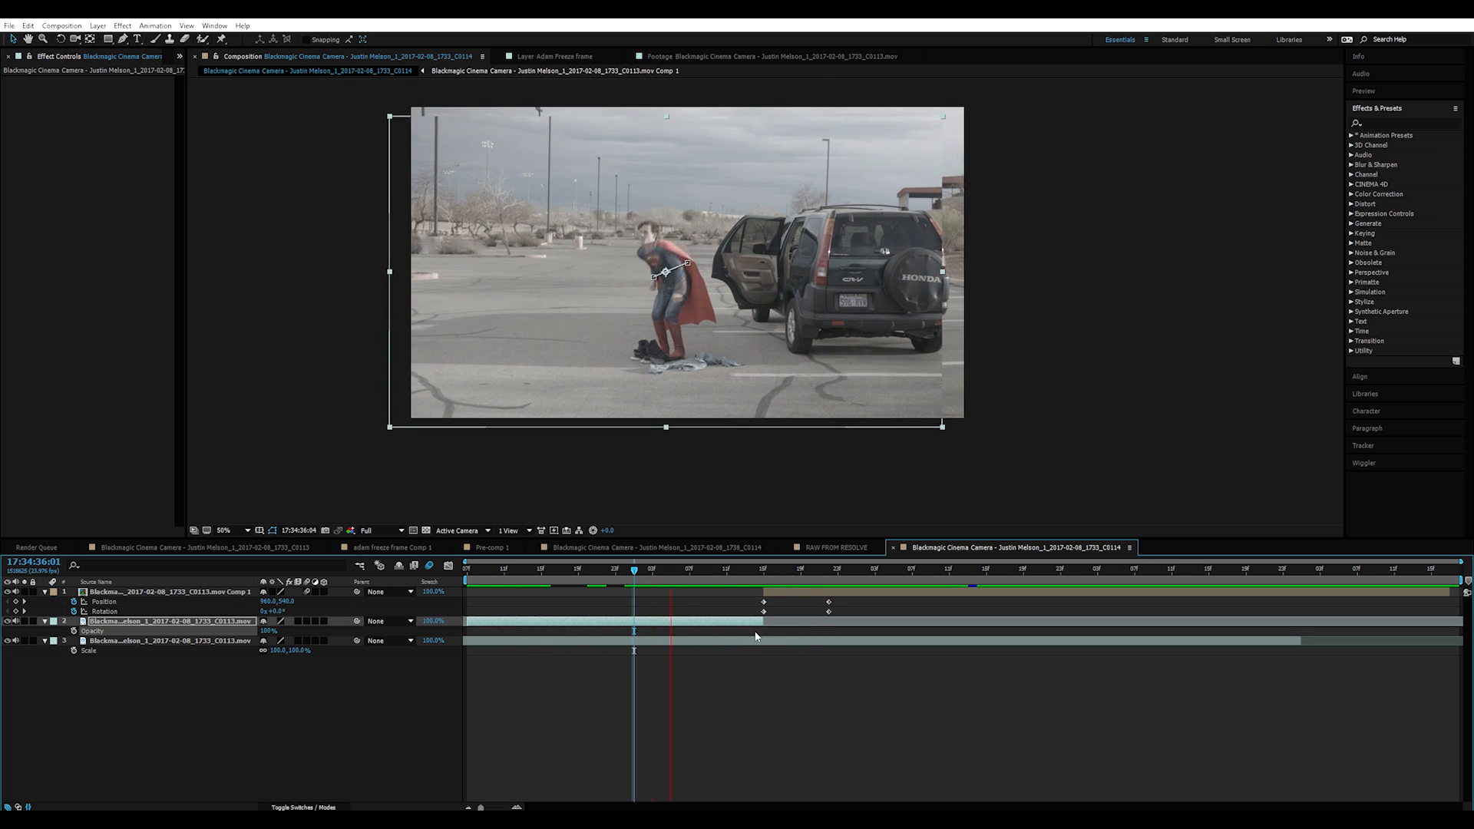
left_click_drag(734, 566, 786, 581)
key("space")
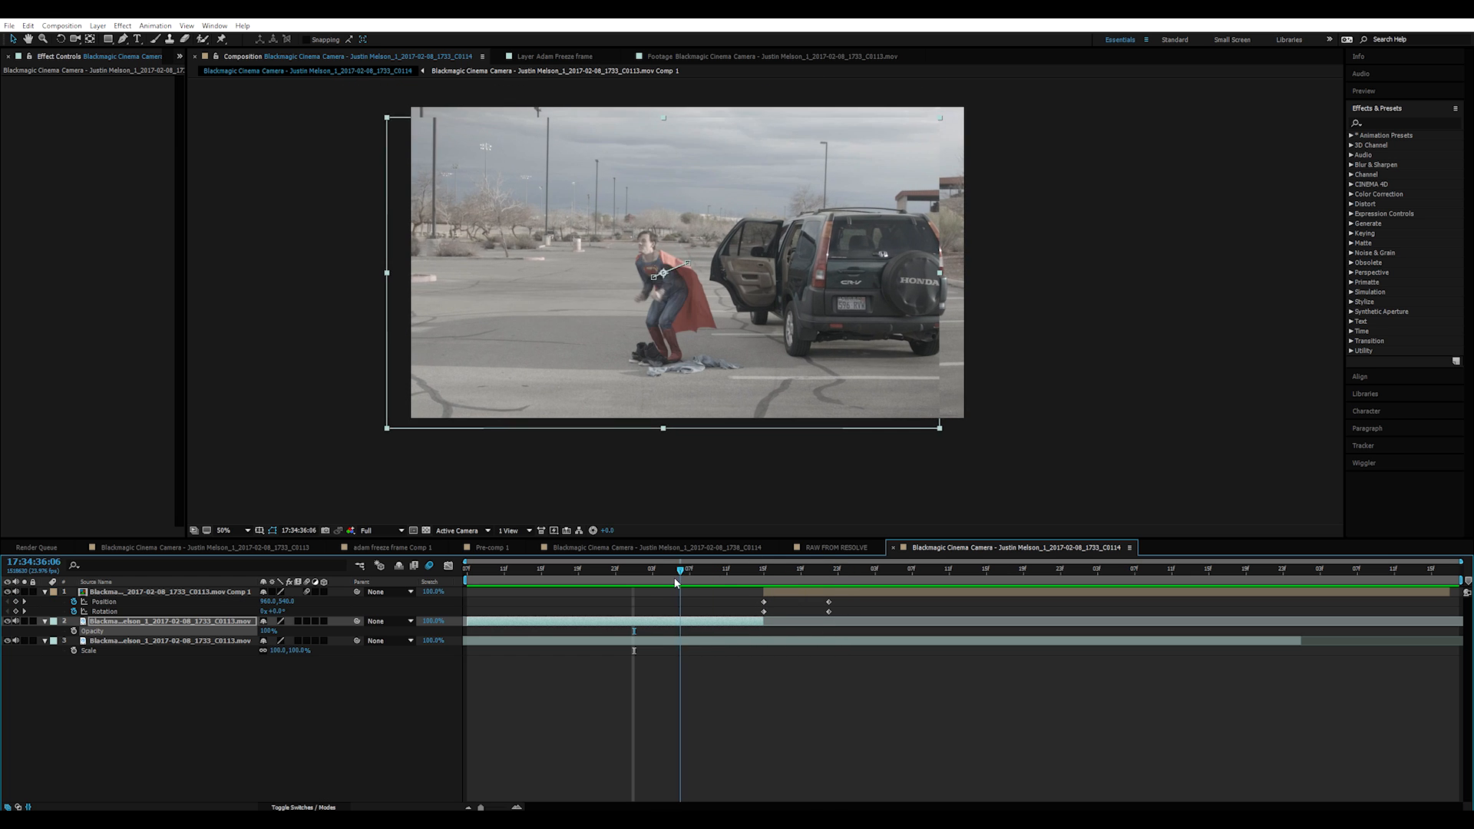
key("space")
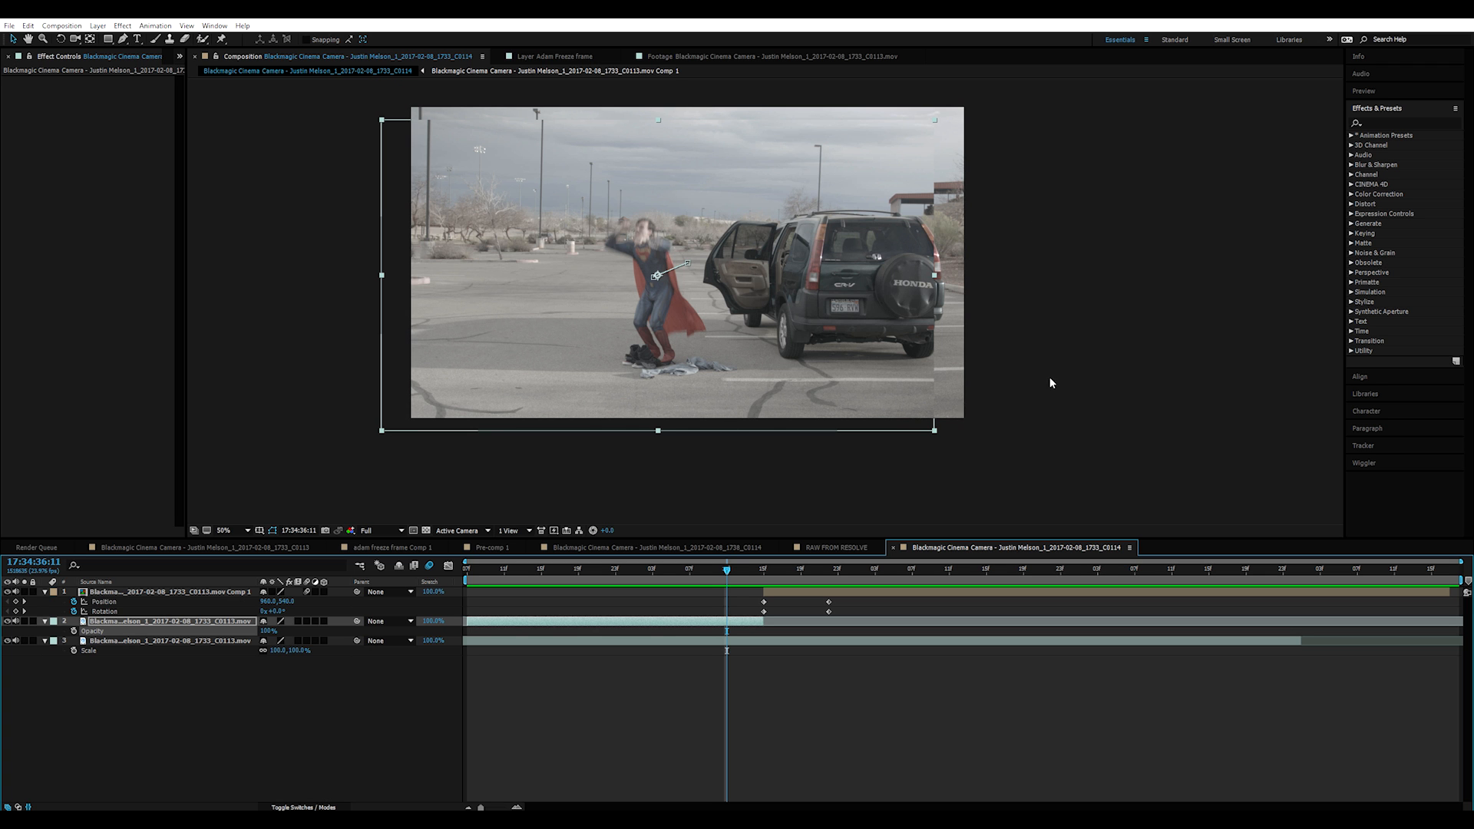
Step: Shift the frozen cutout's starting position at 17:34:36:15 to about 844, 534 to match the actor in the repositioned jump clip
left_click_drag(689, 571, 757, 566)
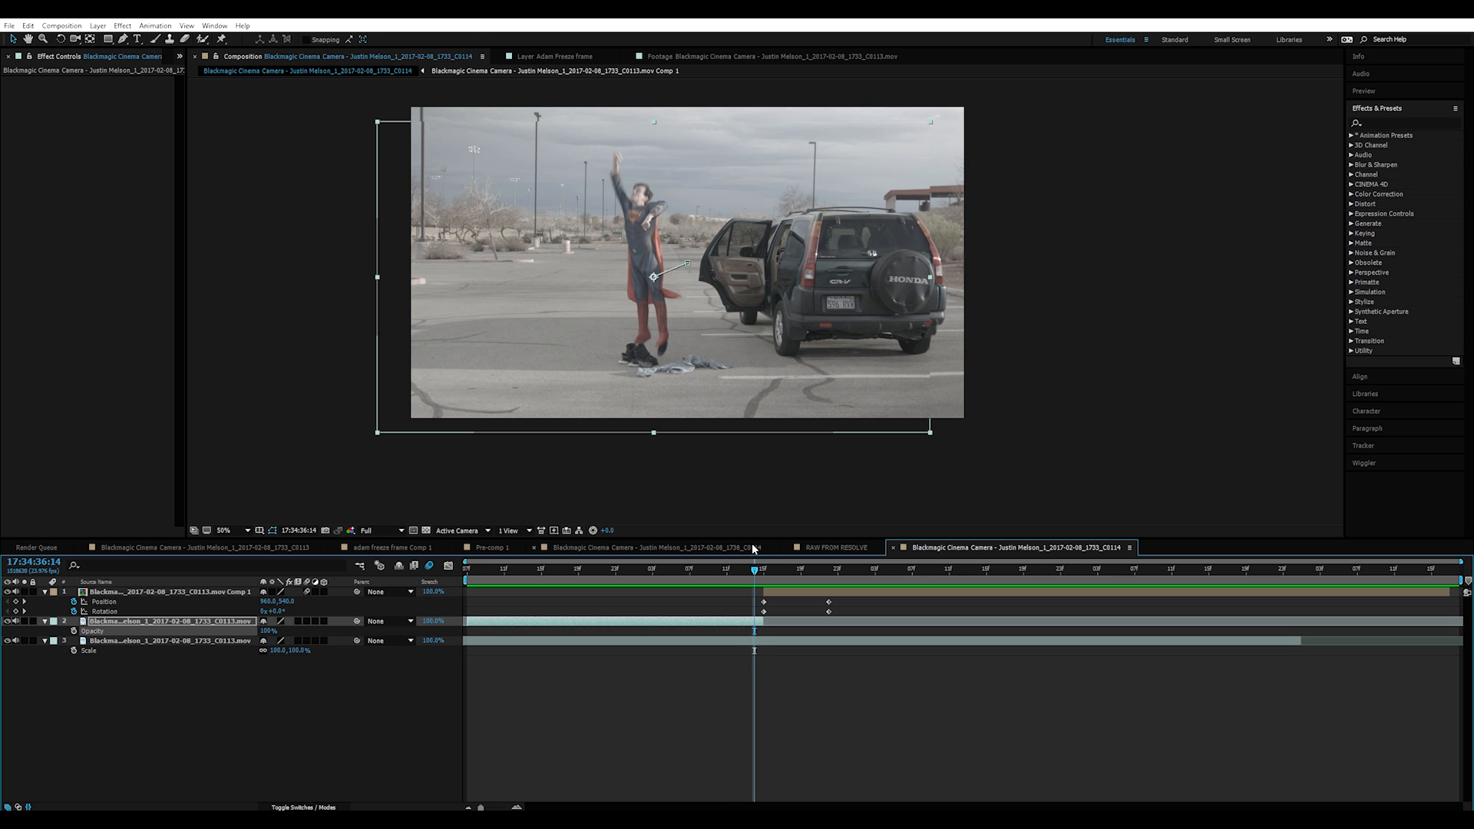
key("Page_Down")
left_click(830, 594)
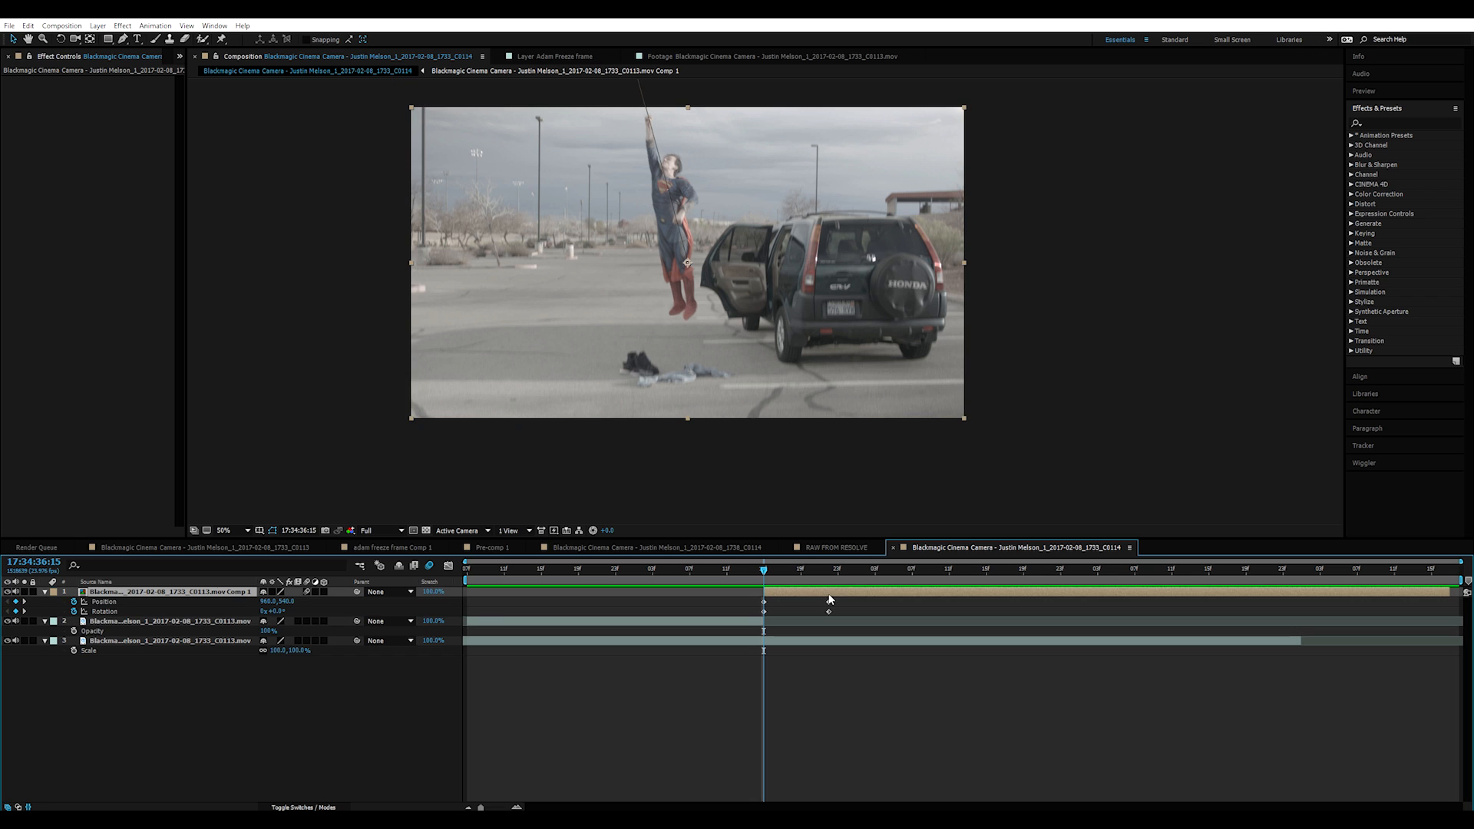
left_click(120, 613)
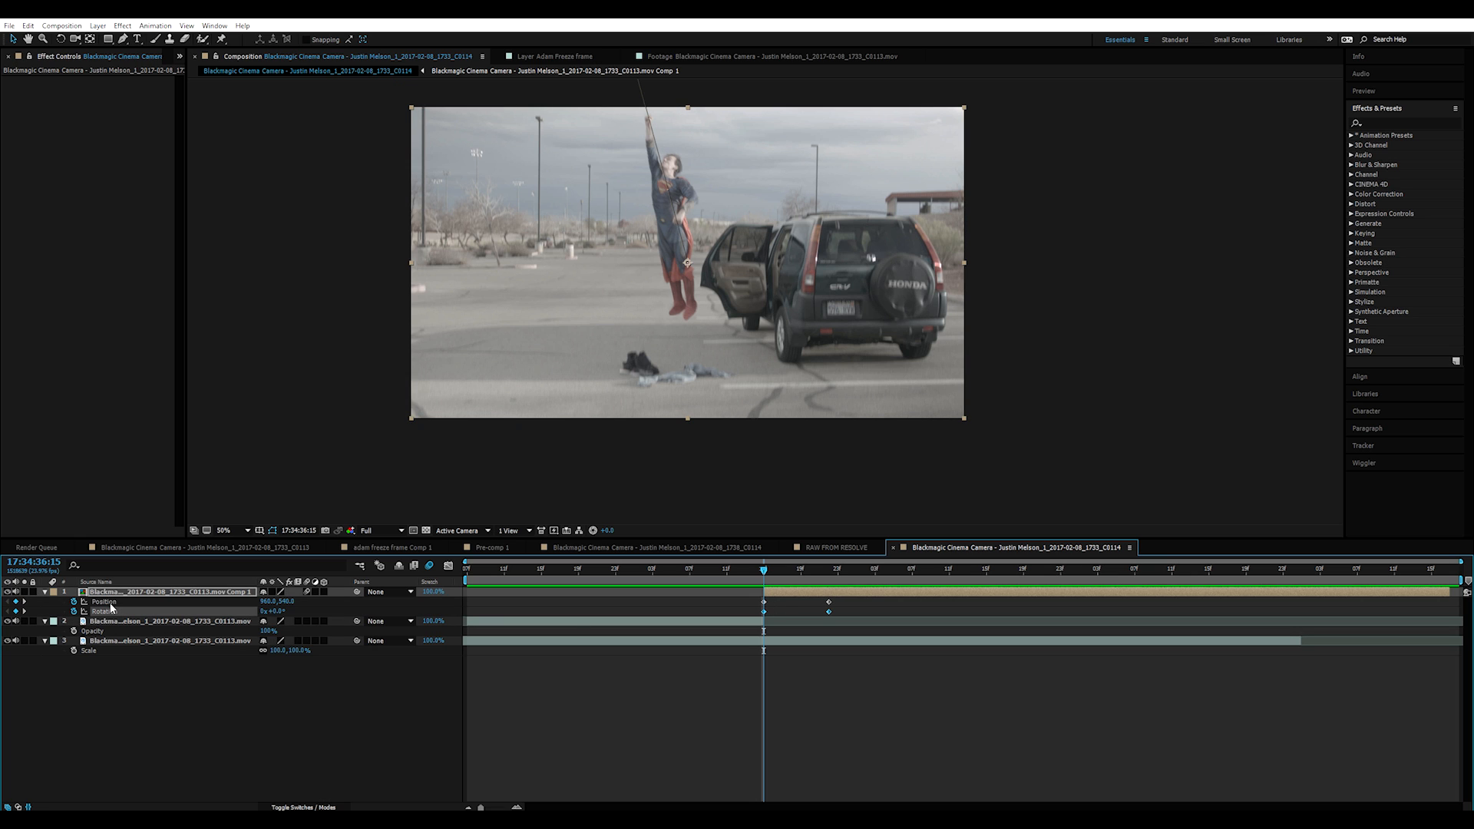
left_click(112, 603, "shift")
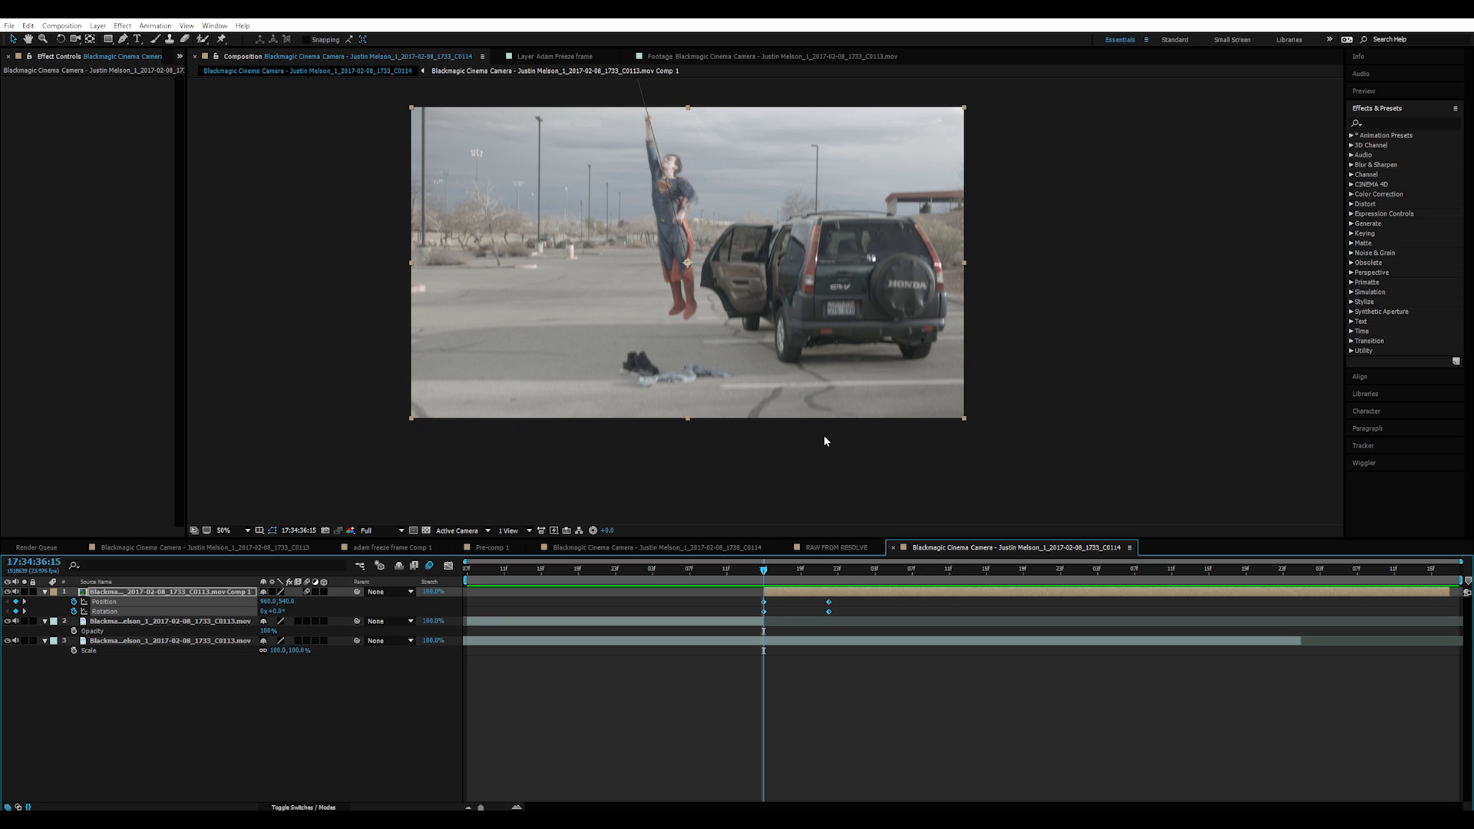
left_click_drag(679, 290, 653, 286)
key("ctrl+z")
key("ctrl+shift+z")
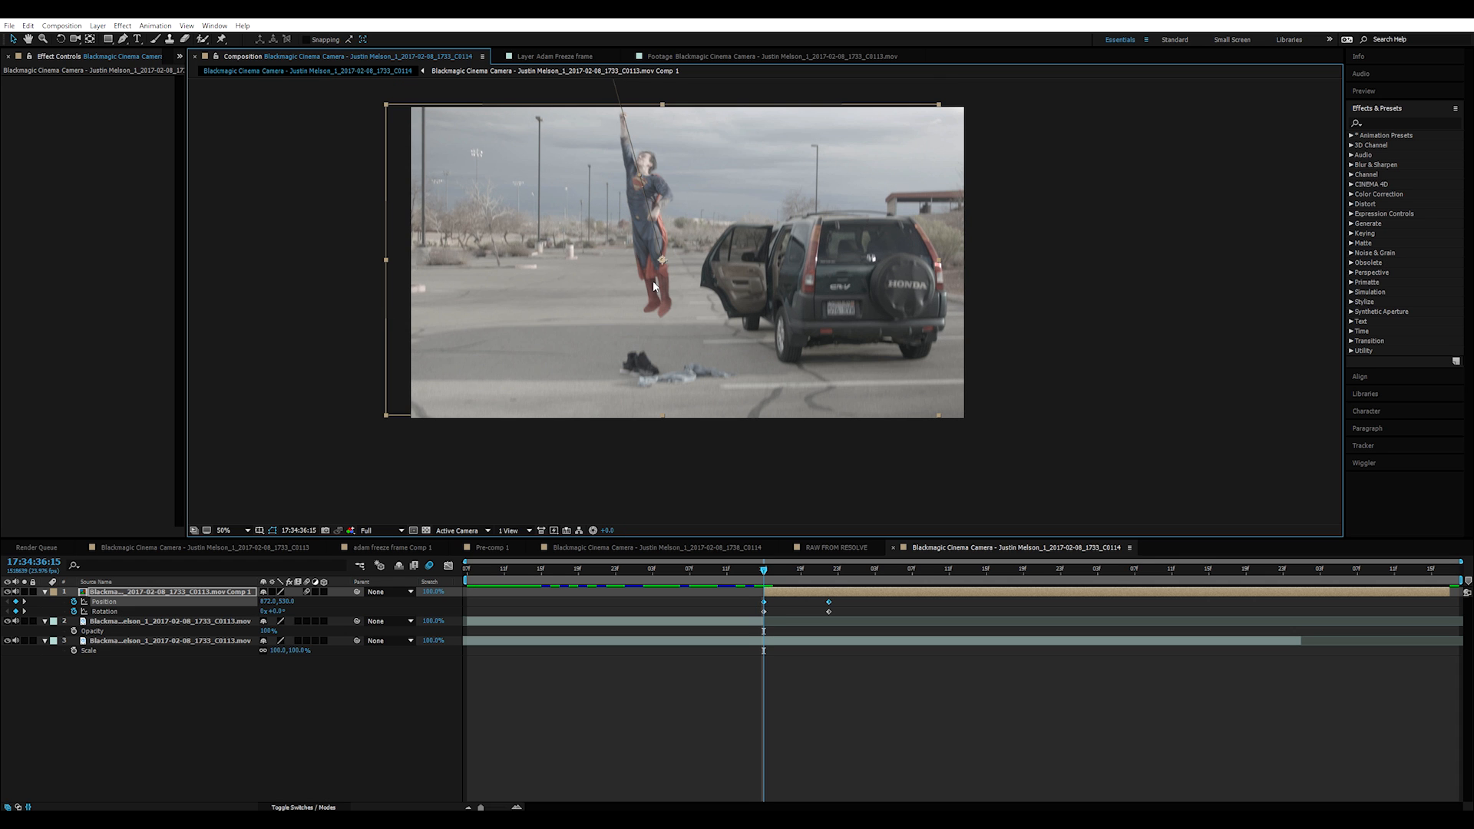
key("ctrl+z")
key("ctrl+shift+z")
left_click(126, 612)
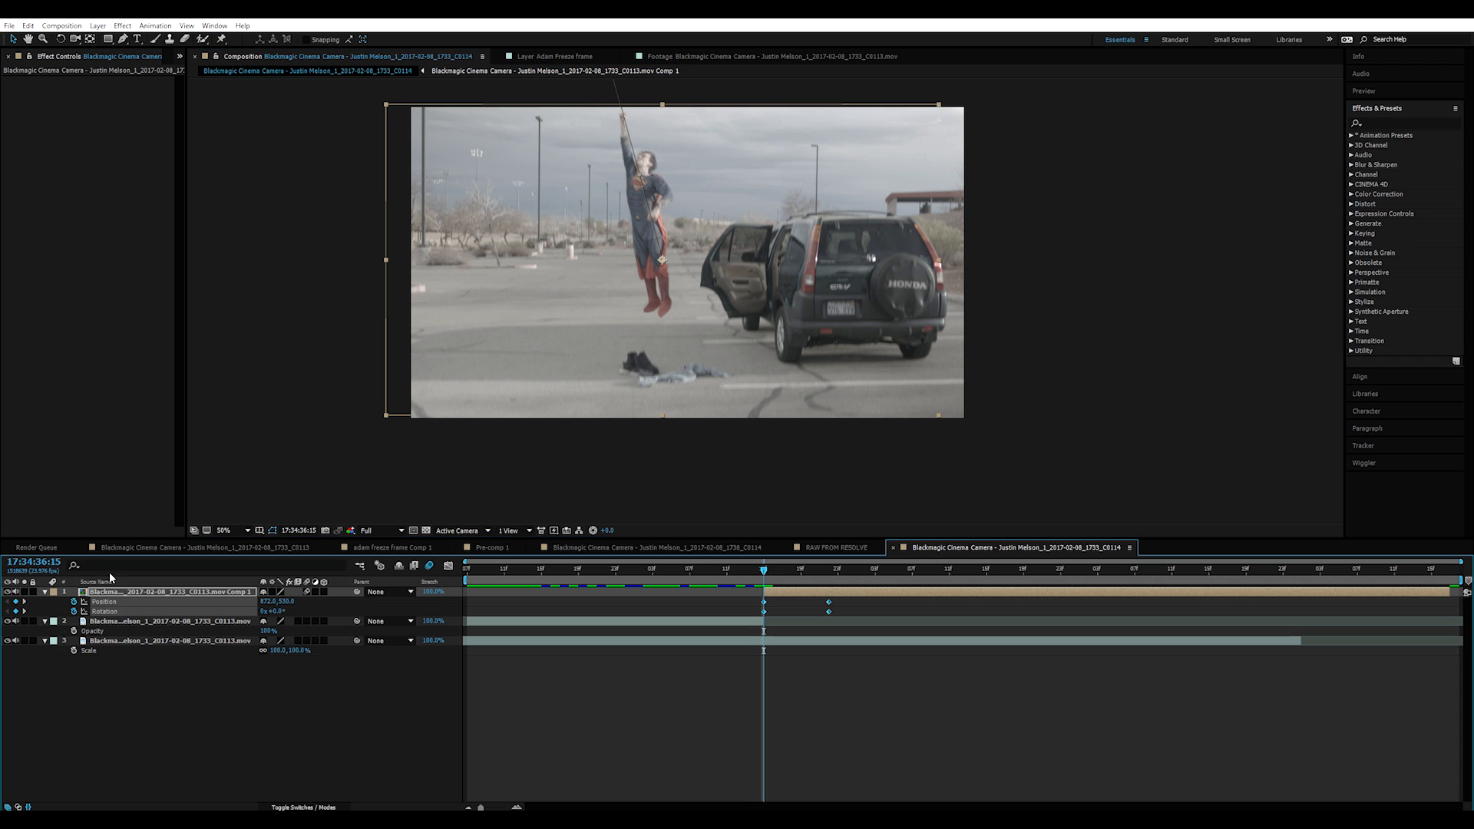
left_click(634, 228)
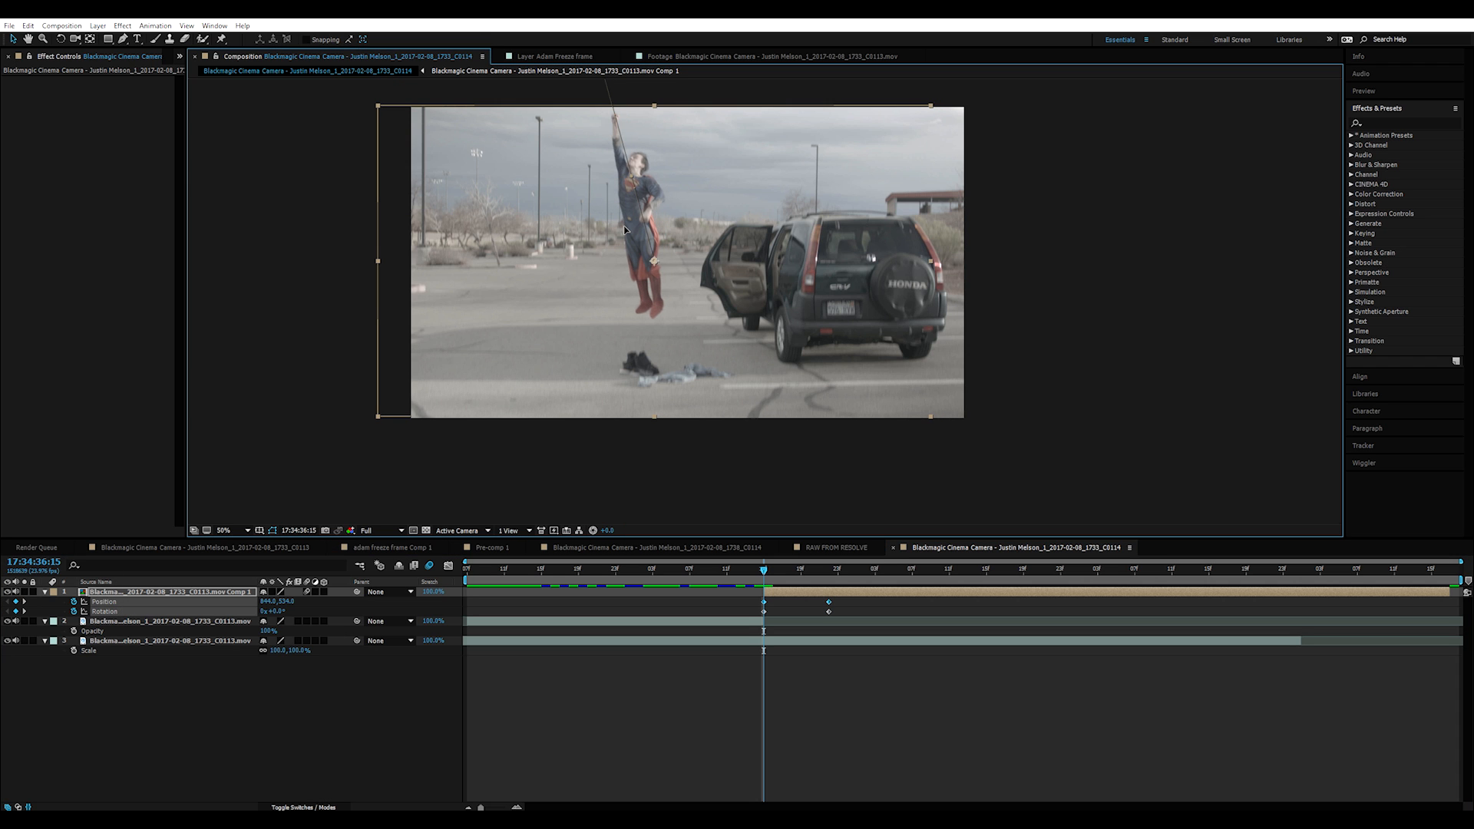
Step: Step through the frames around the cut and play back the take-off from near 17:34:35:10
key("Page_Up")
key("Page_Down")
key("Page_Down")
key("Page_Down")
key("Page_Down")
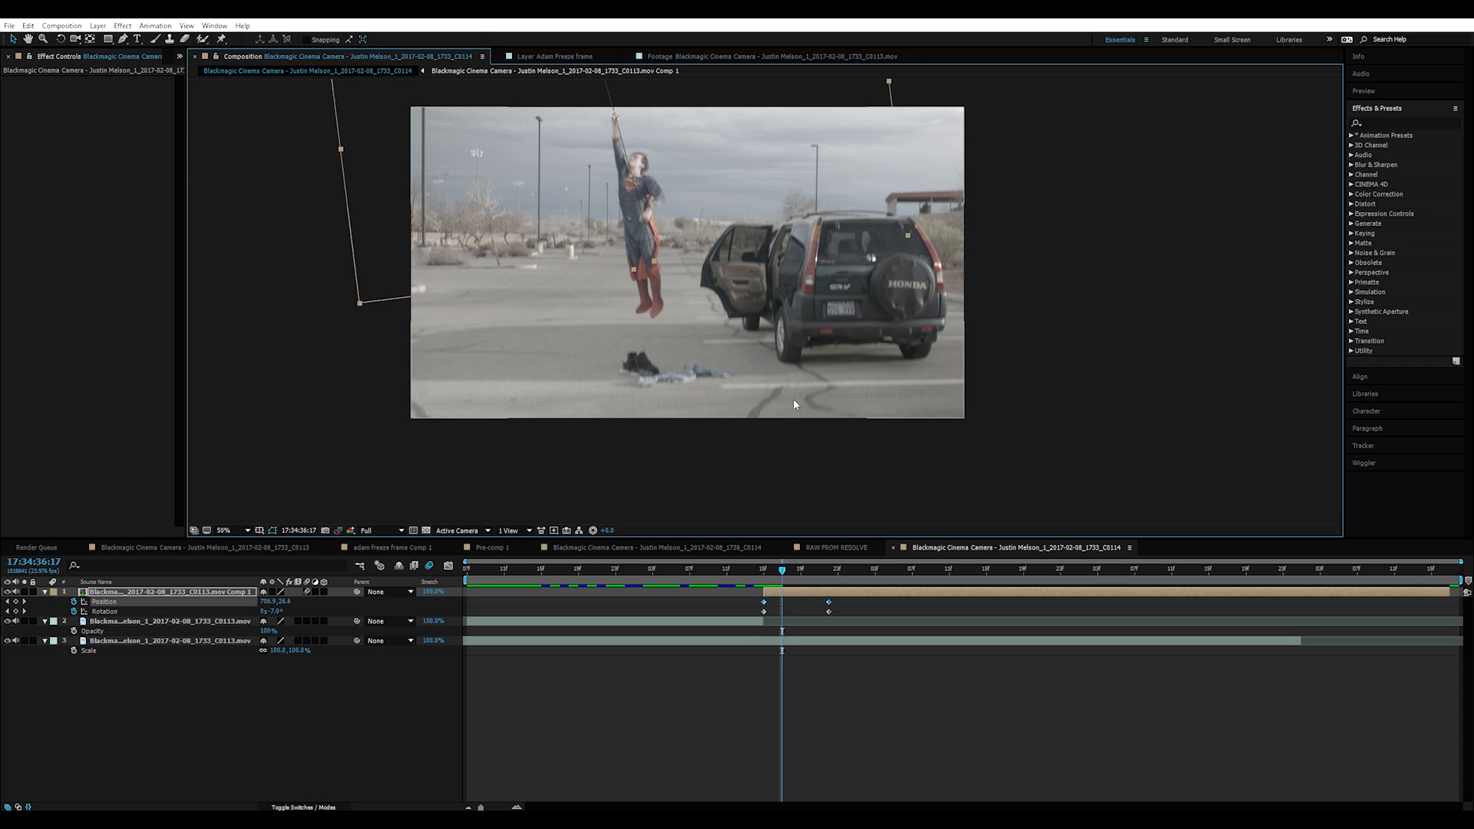
left_click_drag(798, 574, 494, 574)
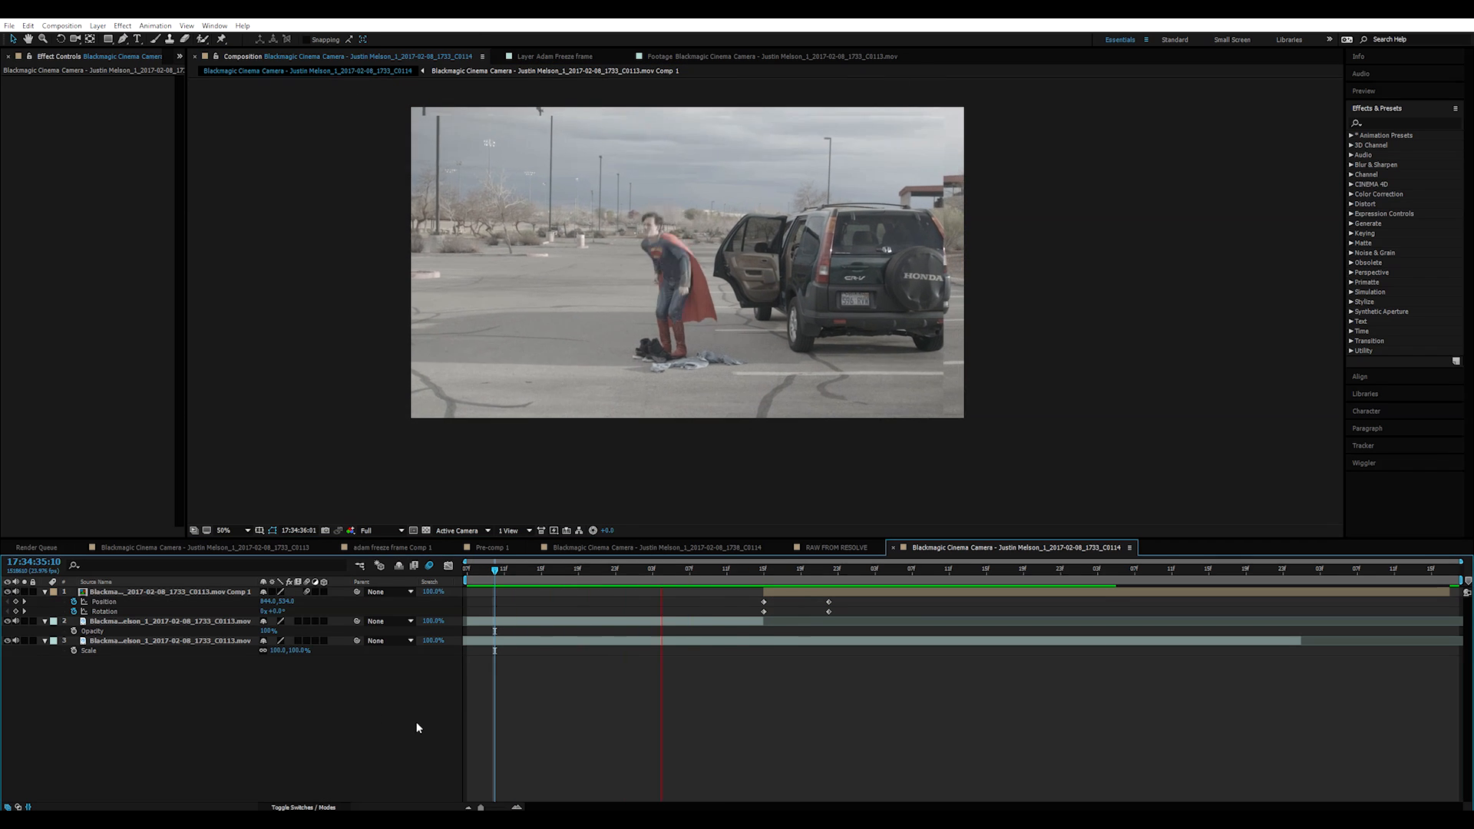
Step: Go to 17:34:36:15 and collapse the properties of the jump clip and the frozen cutout layer
left_click_drag(720, 569, 767, 568)
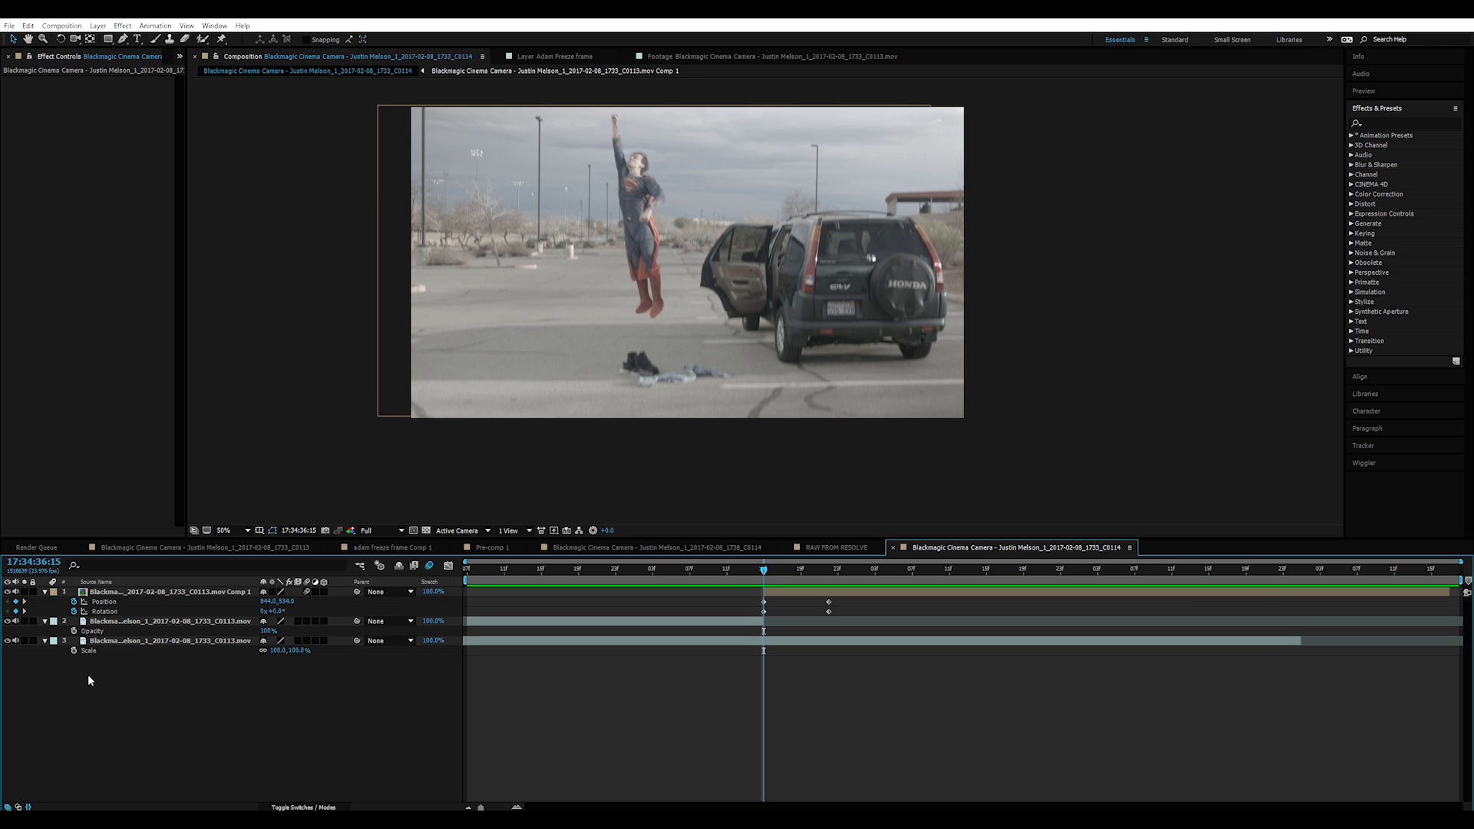
left_click(45, 621)
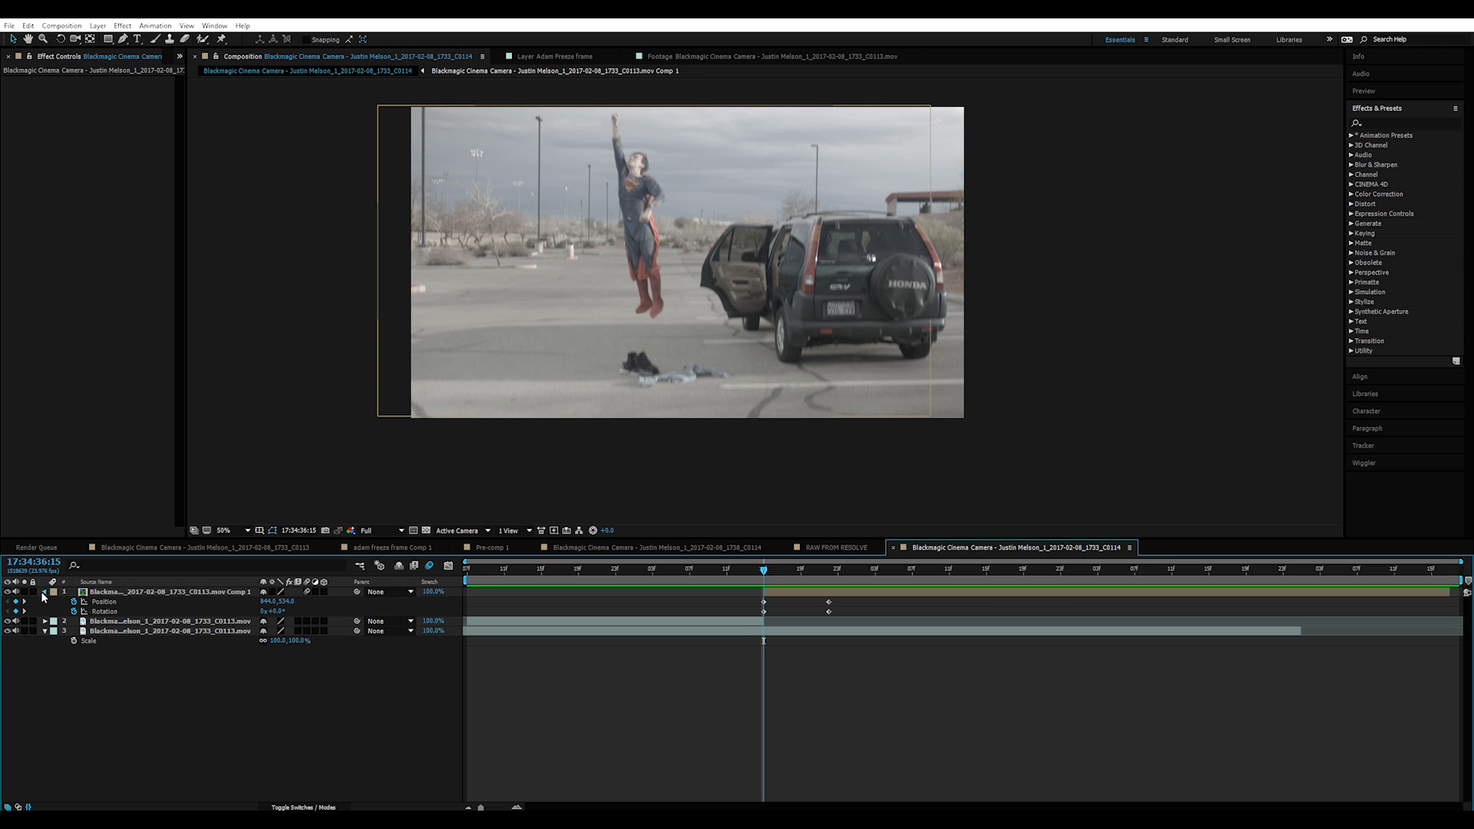
left_click(44, 592)
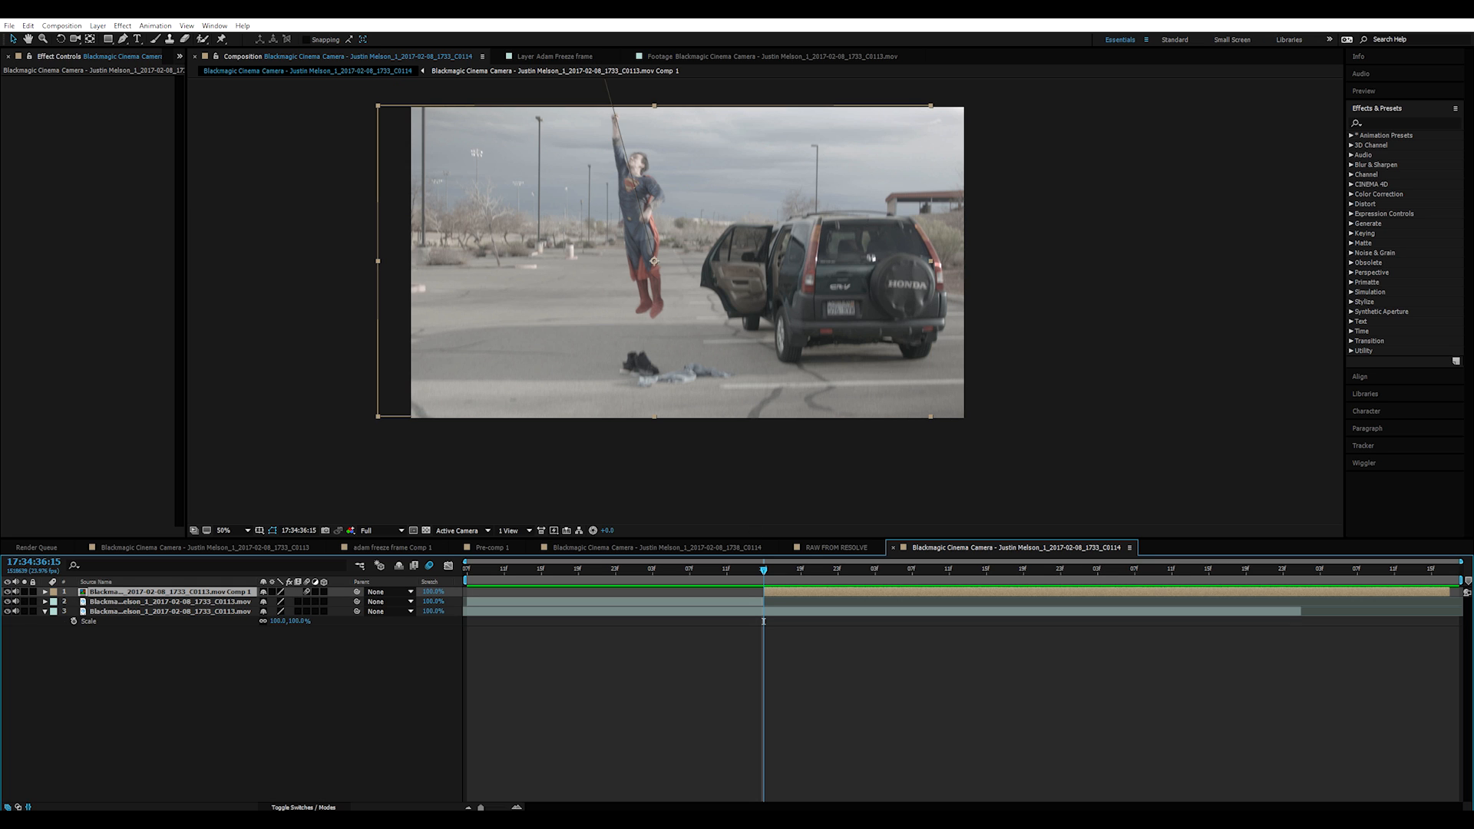
Step: Try the CC Force Motion Blur effect on the frozen cutout layer and remove it
left_click(1380, 122)
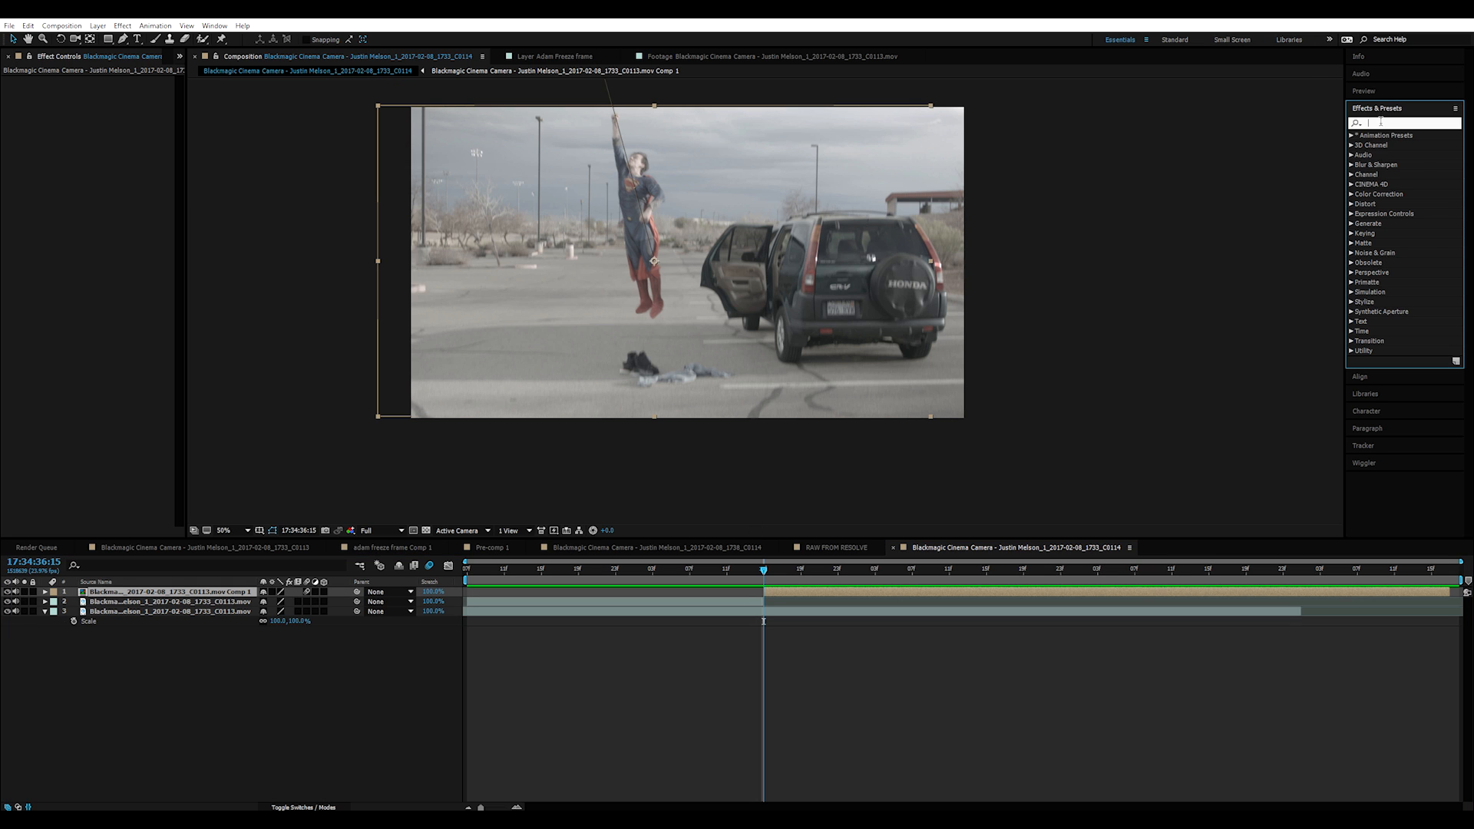
type("motion")
left_click_drag(1416, 213, 179, 595)
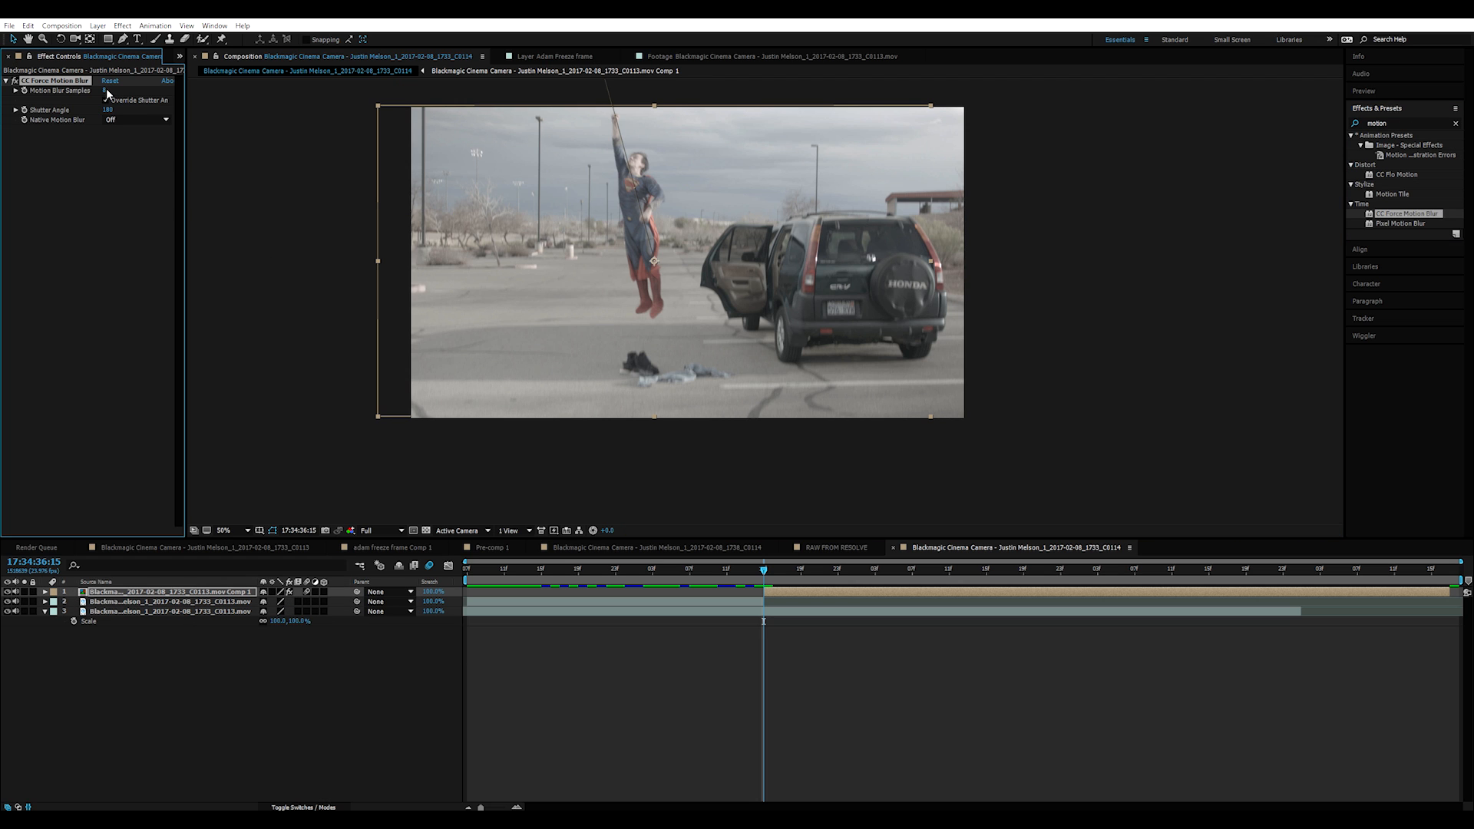
left_click_drag(107, 91, 125, 109)
key("Delete")
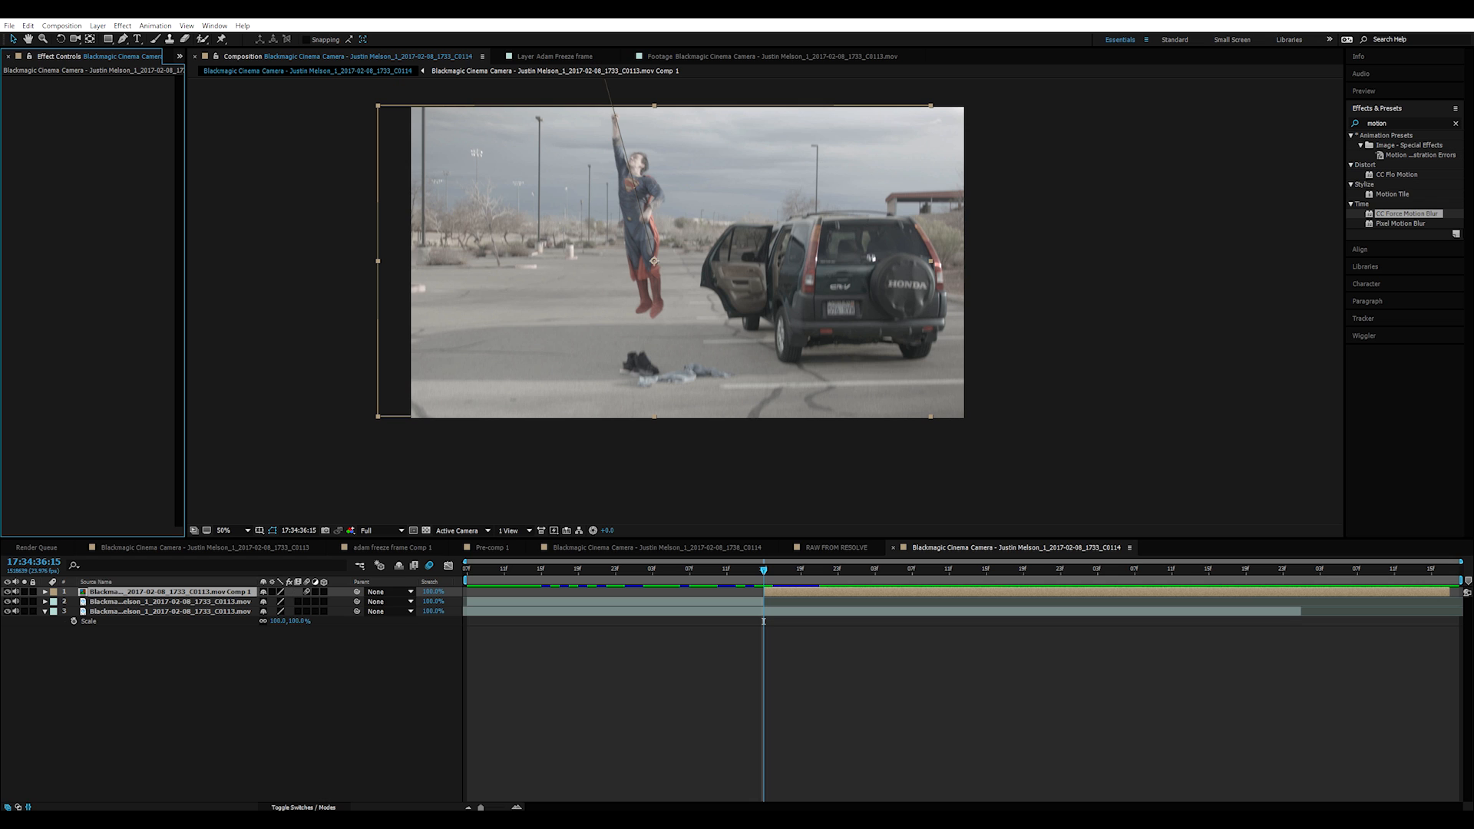
Step: Apply Directional Blur to the frozen cutout layer at 17:34:36:15, with Direction 165° and Blur Length 31
left_click(1395, 121)
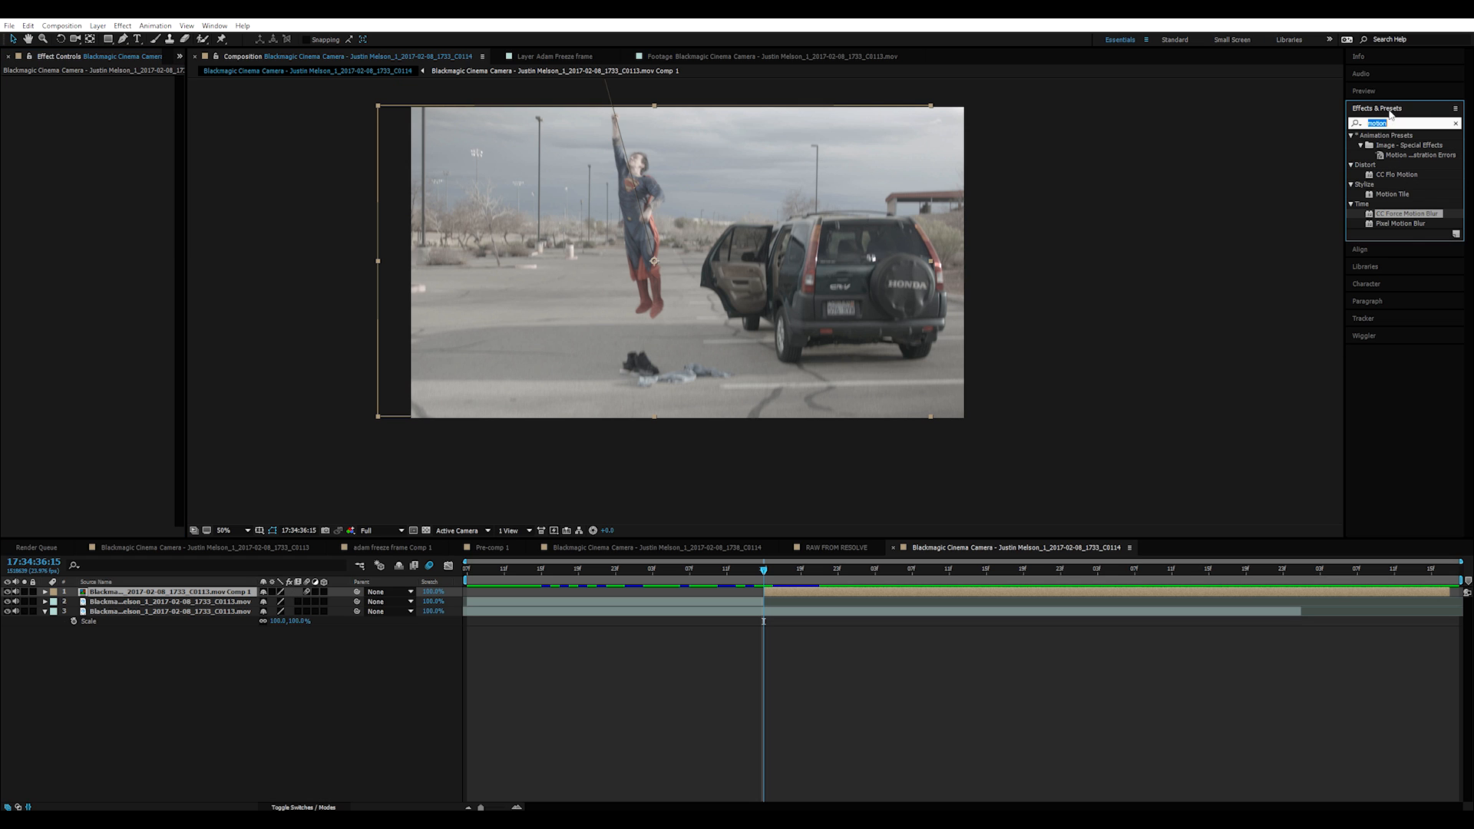
type("direc")
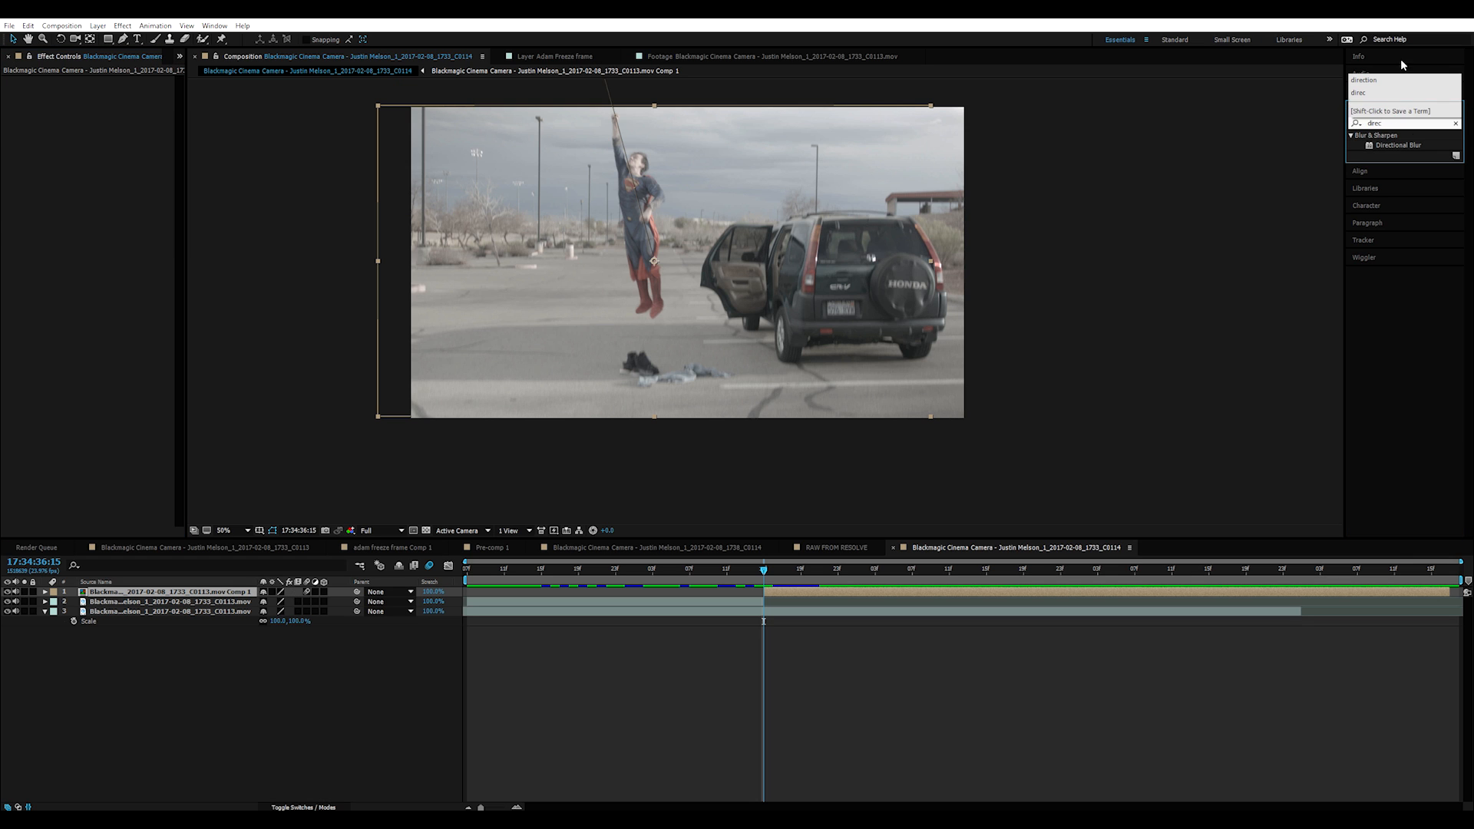
double_click(1409, 146)
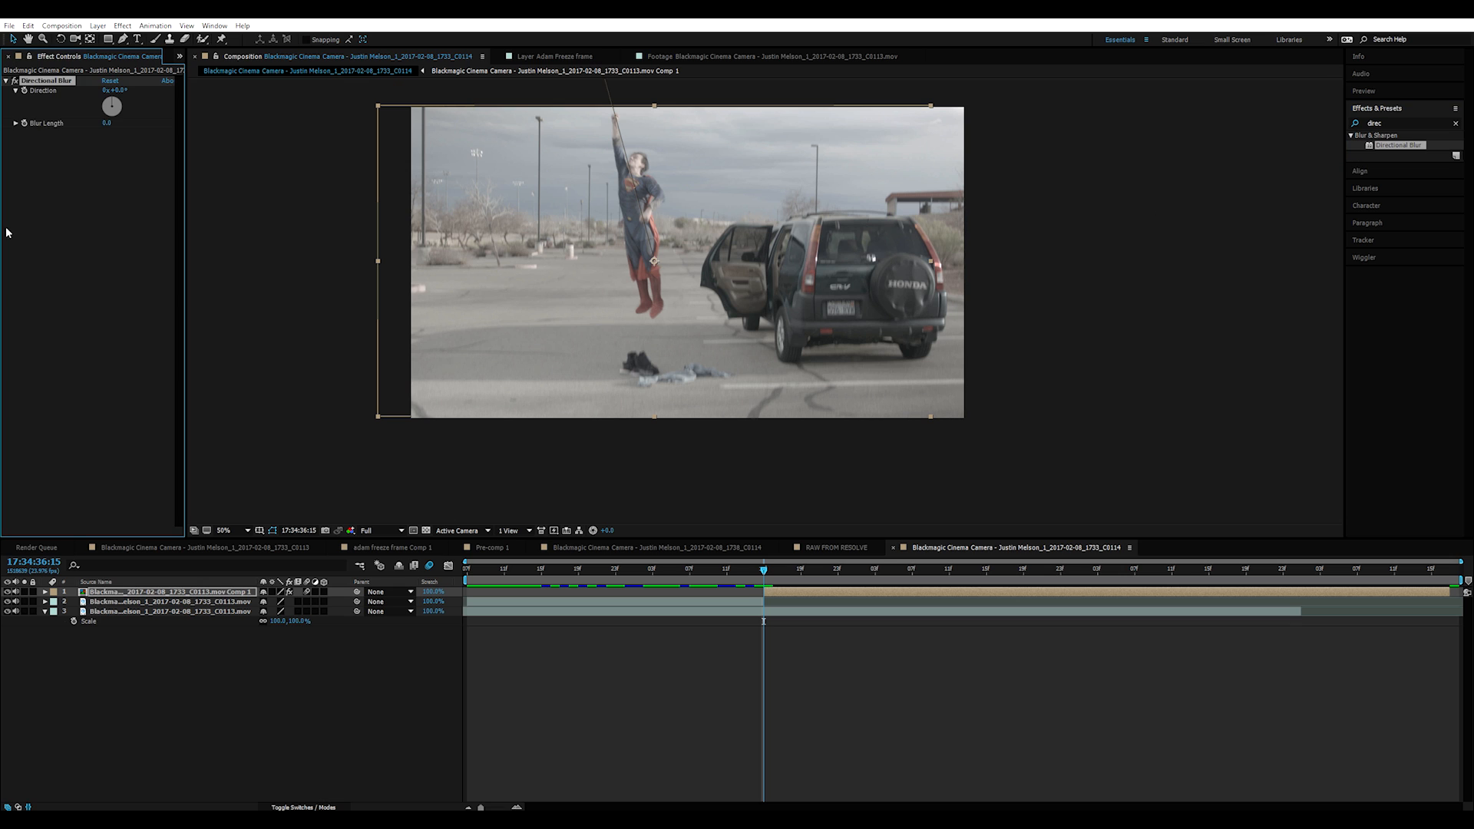
left_click_drag(107, 124, 149, 129)
left_click(113, 113)
key("space")
key("space")
left_click_drag(108, 122, 240, 115)
Step: Keyframe the cutout's Blur Length down to 0 at 17:34:36:17 and play back the shot from the start
key("Page_Down")
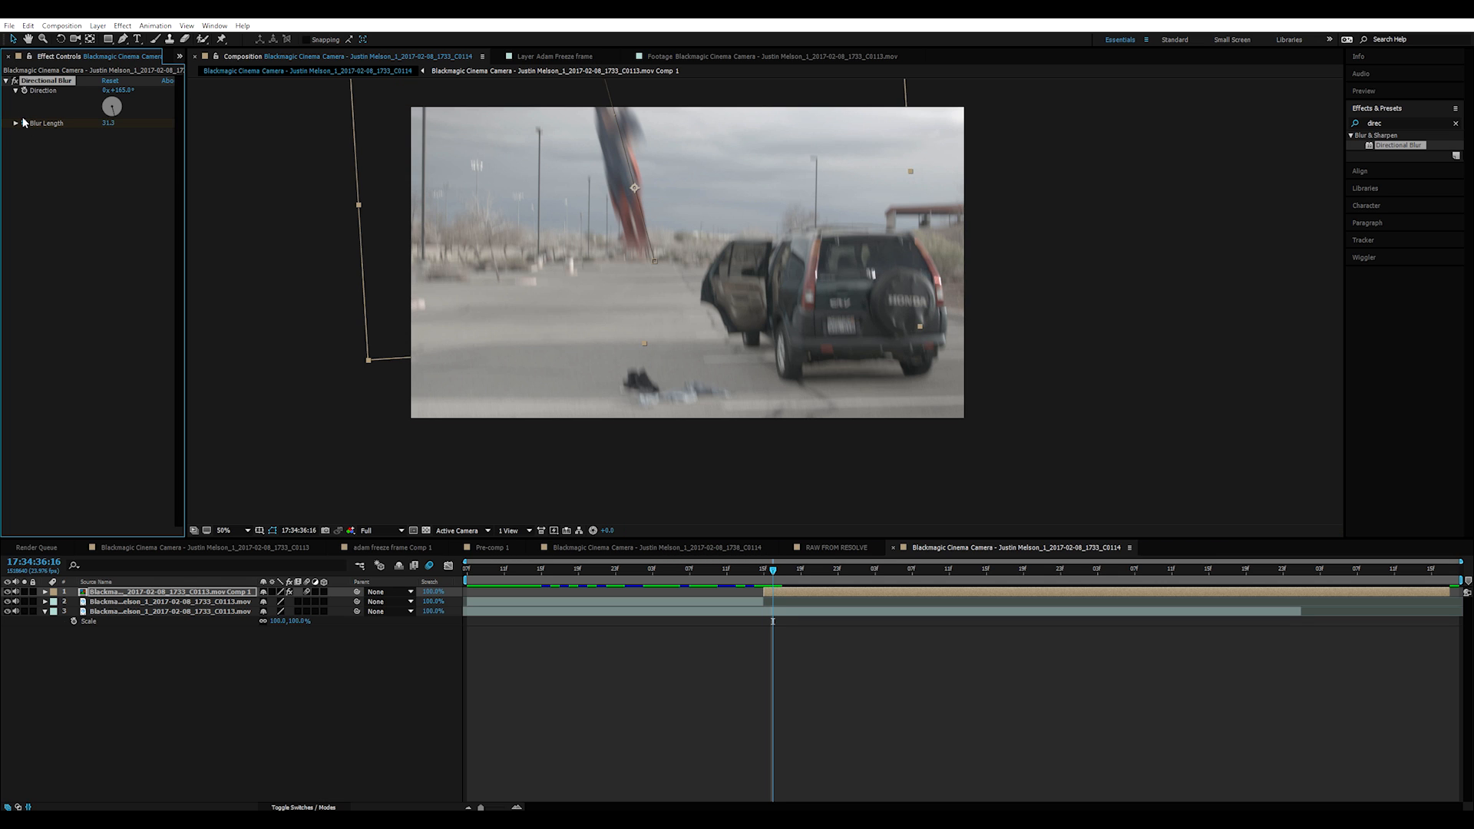
key("Page_Down")
left_click_drag(109, 124, 1, 150)
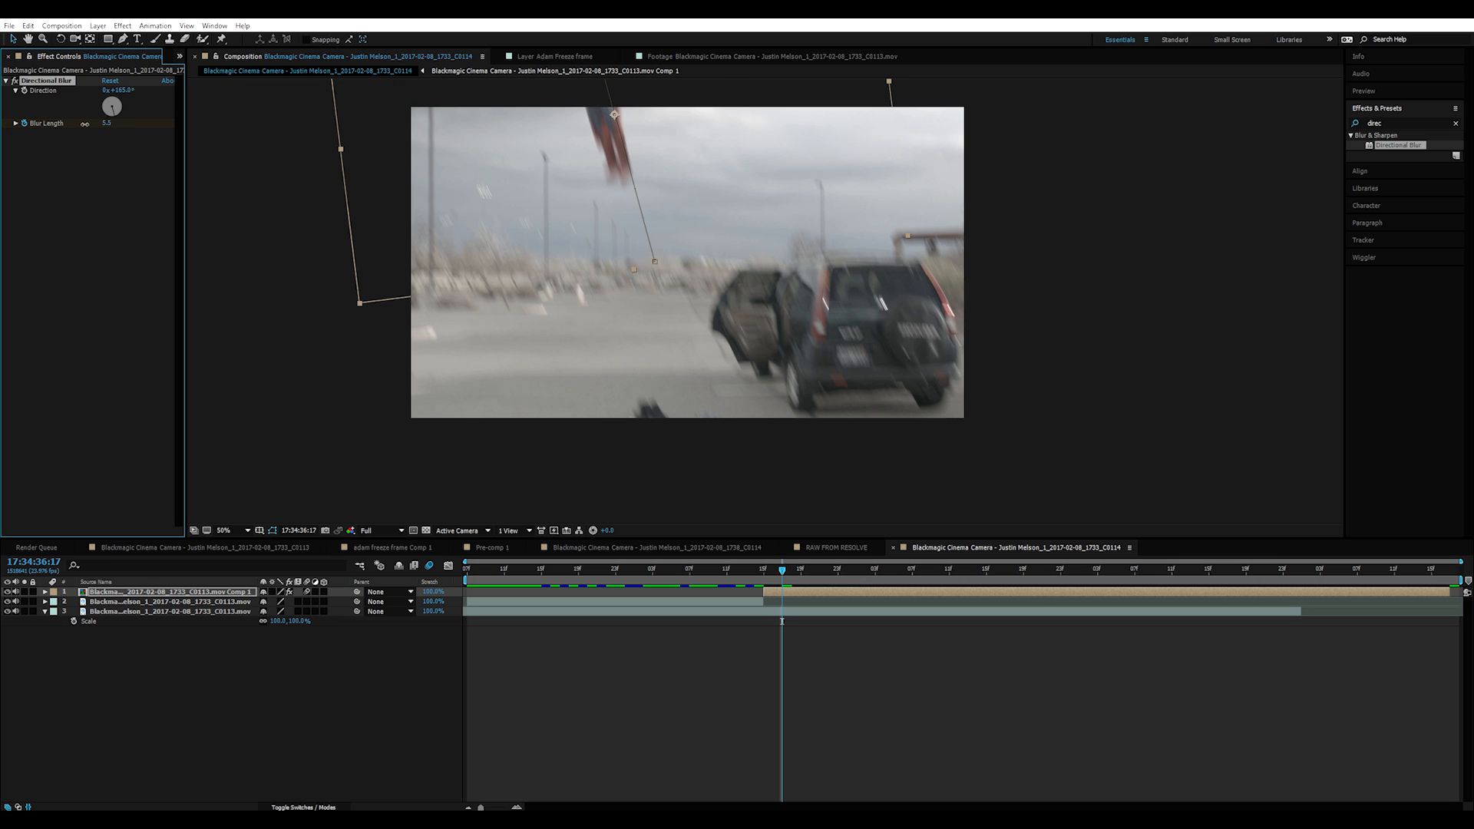
left_click_drag(726, 570, 455, 579)
key("space")
left_click(495, 775)
key("space")
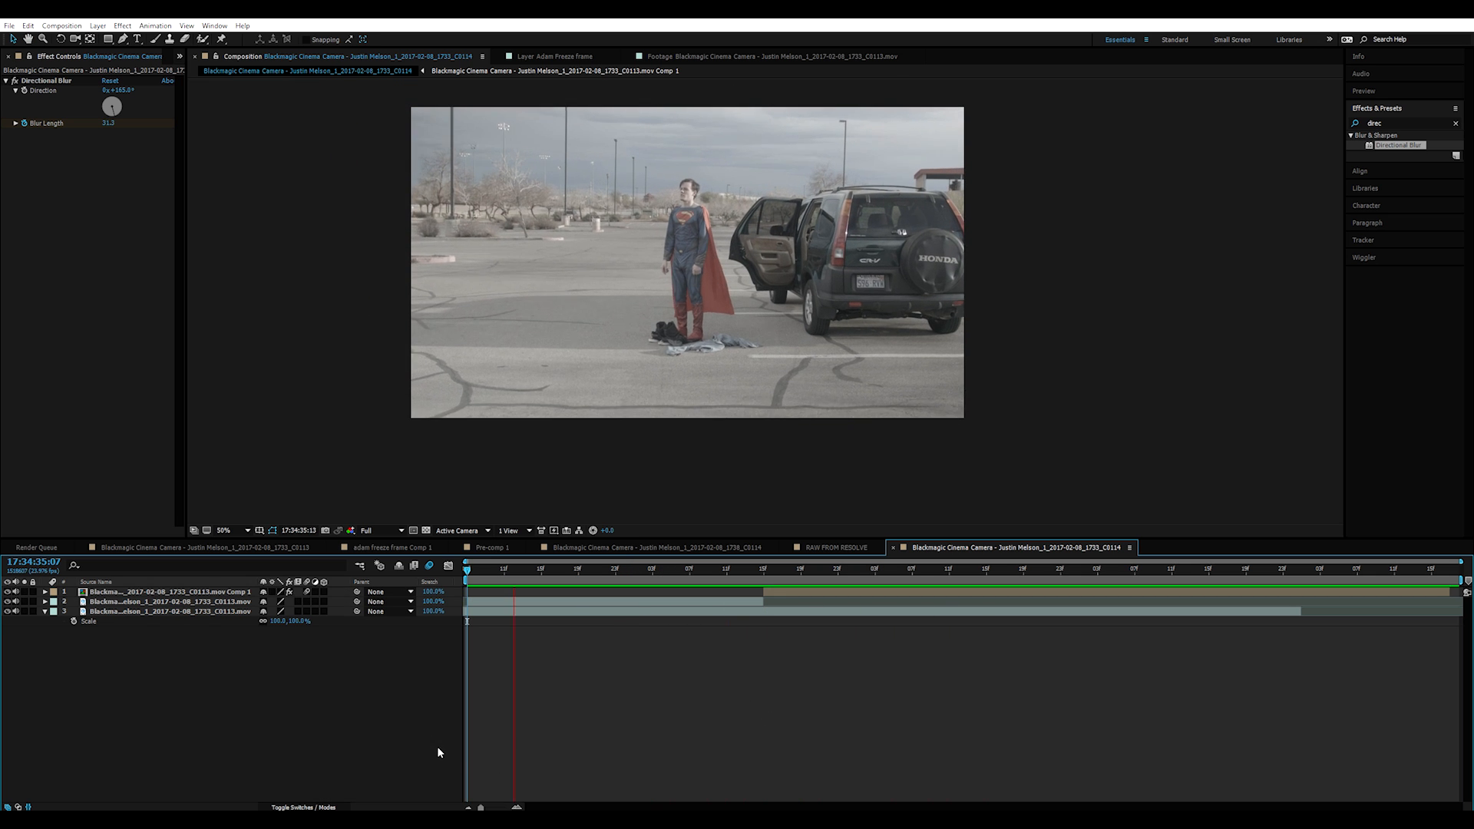
Step: Move the frozen cutout layer one frame earlier and play back the take-off from the start
left_click_drag(718, 571, 772, 591)
left_click(698, 572)
key("space")
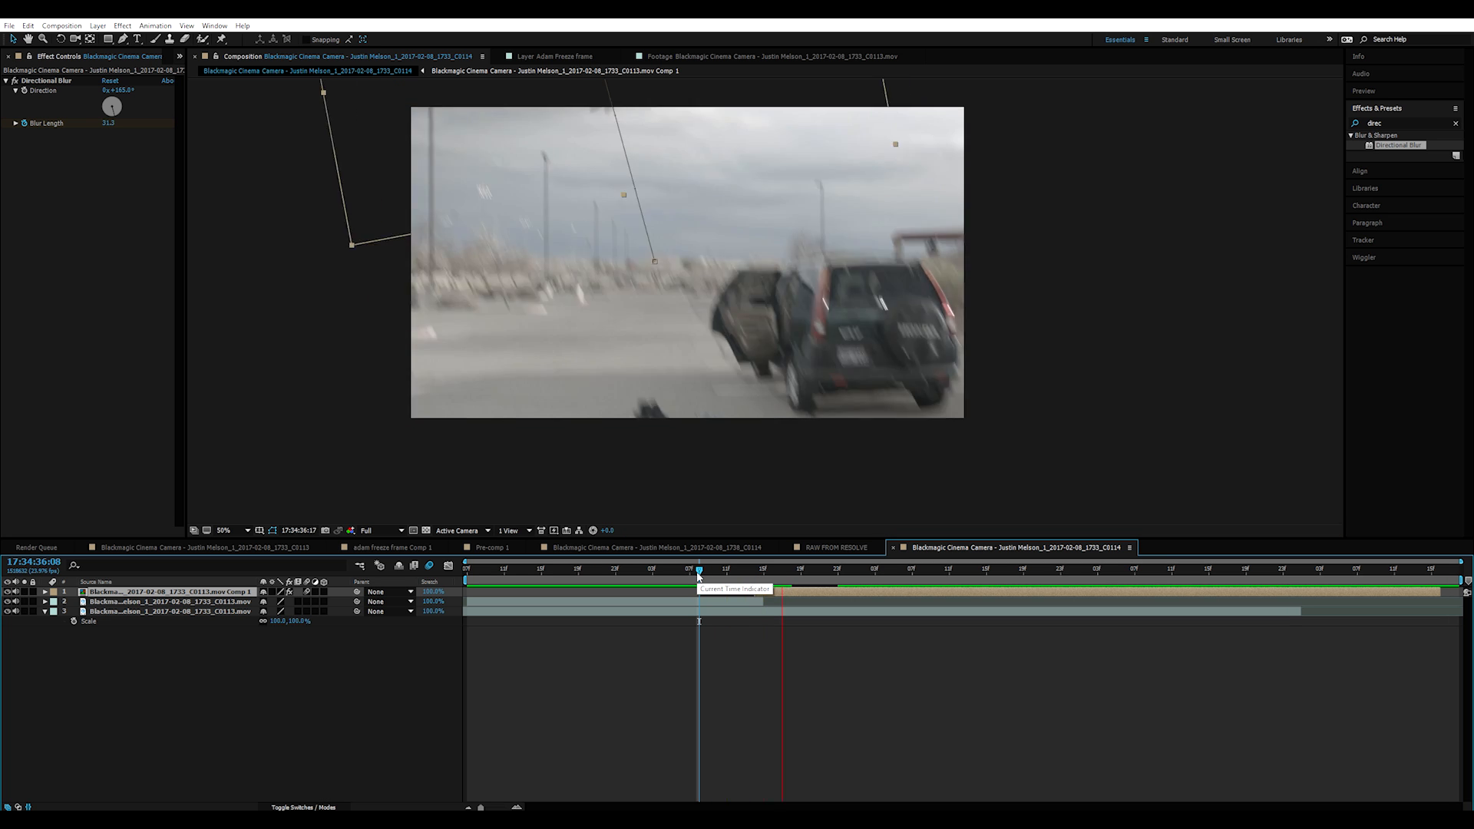
left_click_drag(680, 572, 529, 572)
key("Home")
left_click(379, 701)
key("space")
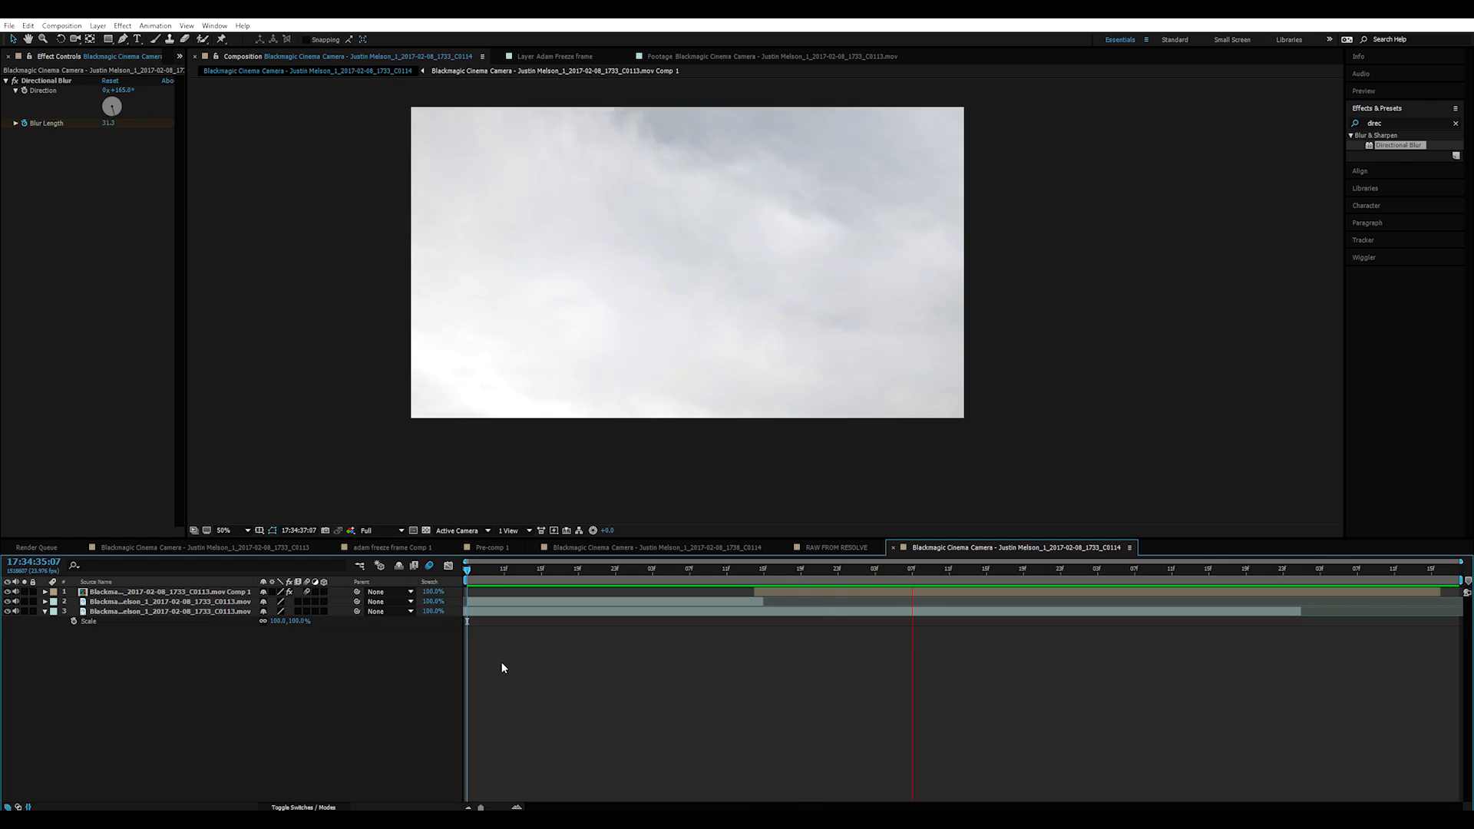
Step: Rotate the frozen cutout to about -11° at 17:34:36:16 and play back the take-off from 17:34:35:23
left_click(718, 572)
left_click_drag(719, 572, 765, 584)
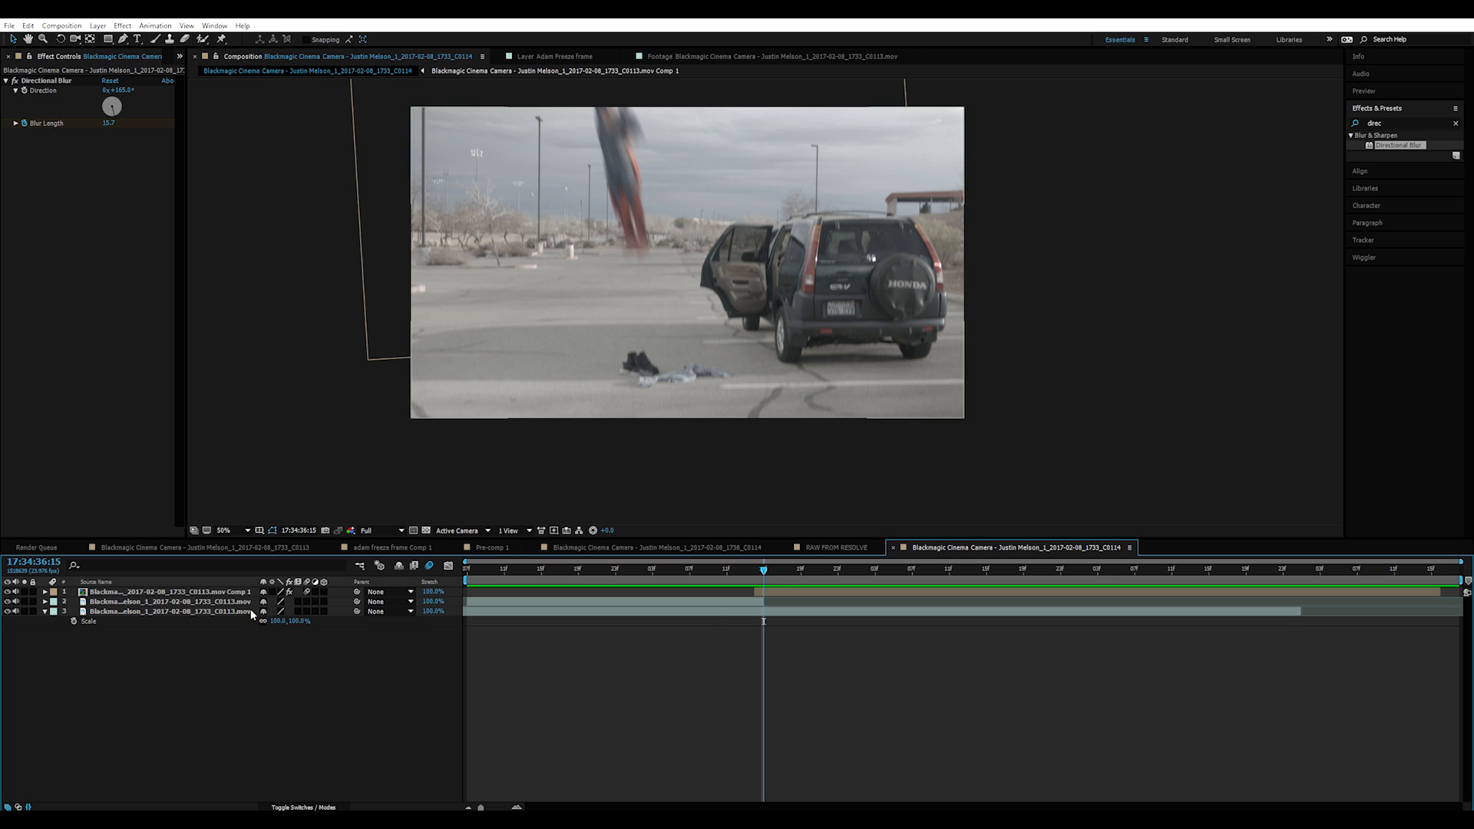
left_click(218, 593)
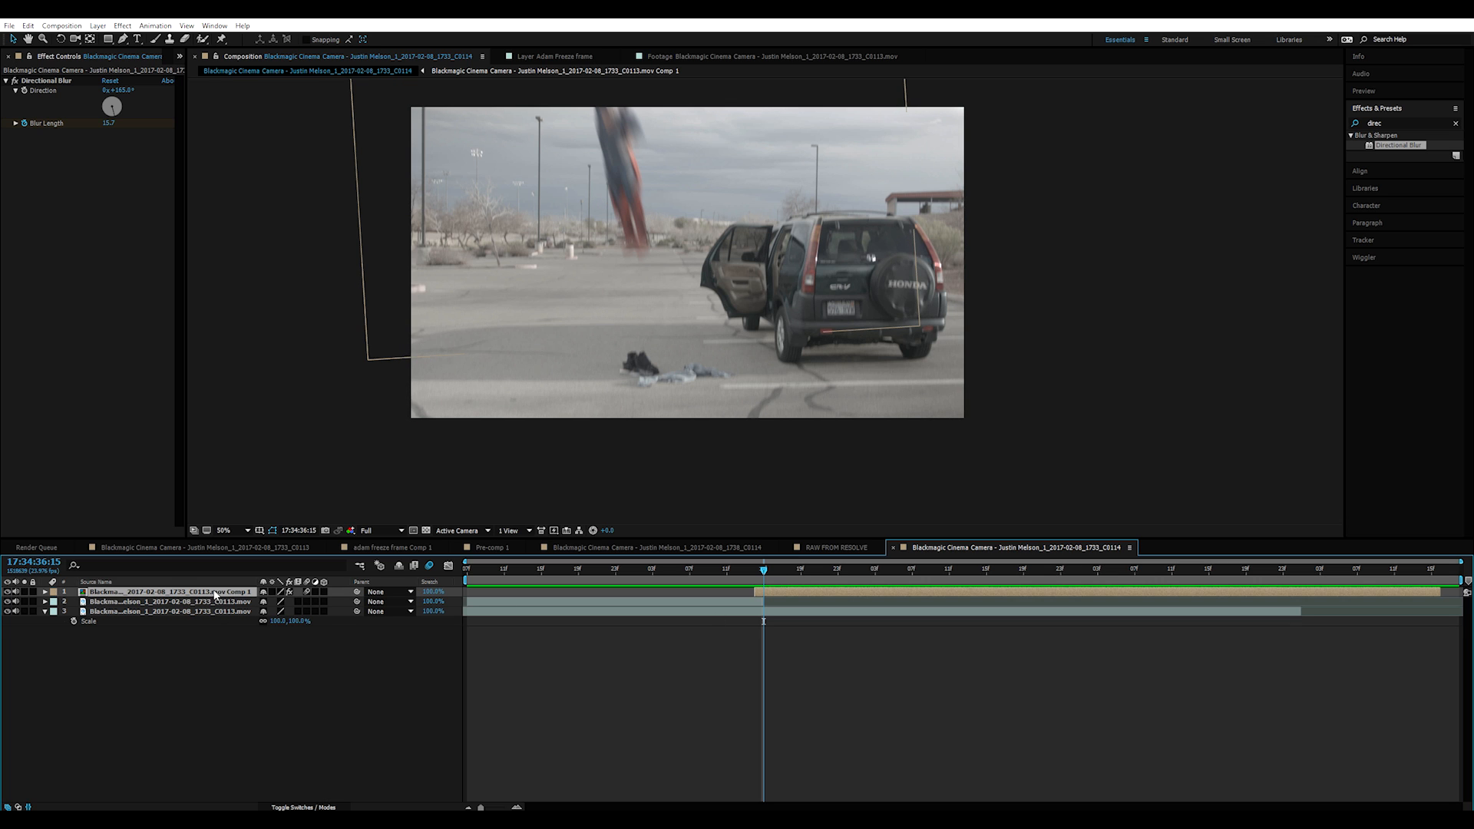
key("r")
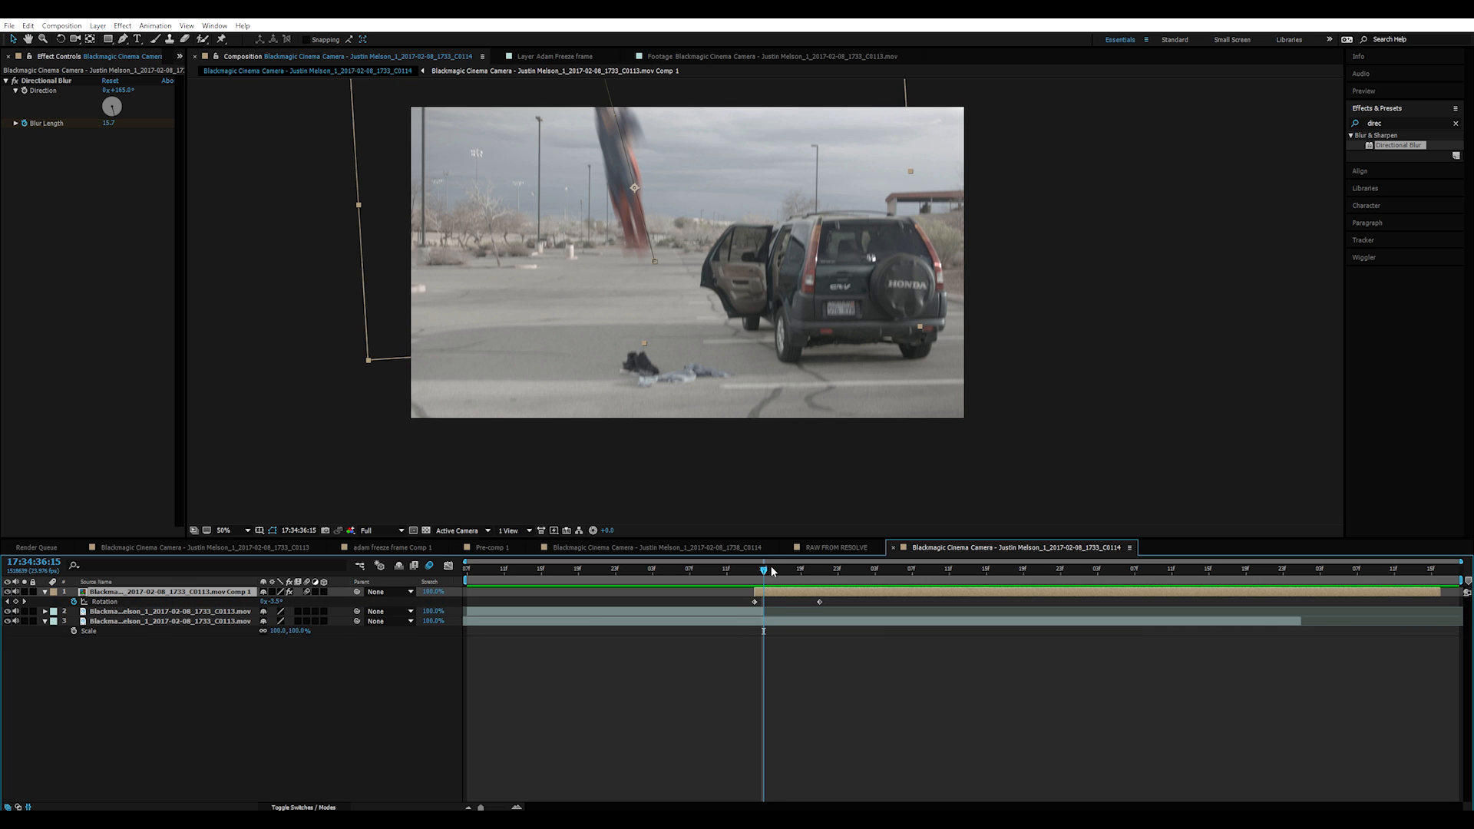
left_click(771, 570)
left_click_drag(543, 153, 536, 164)
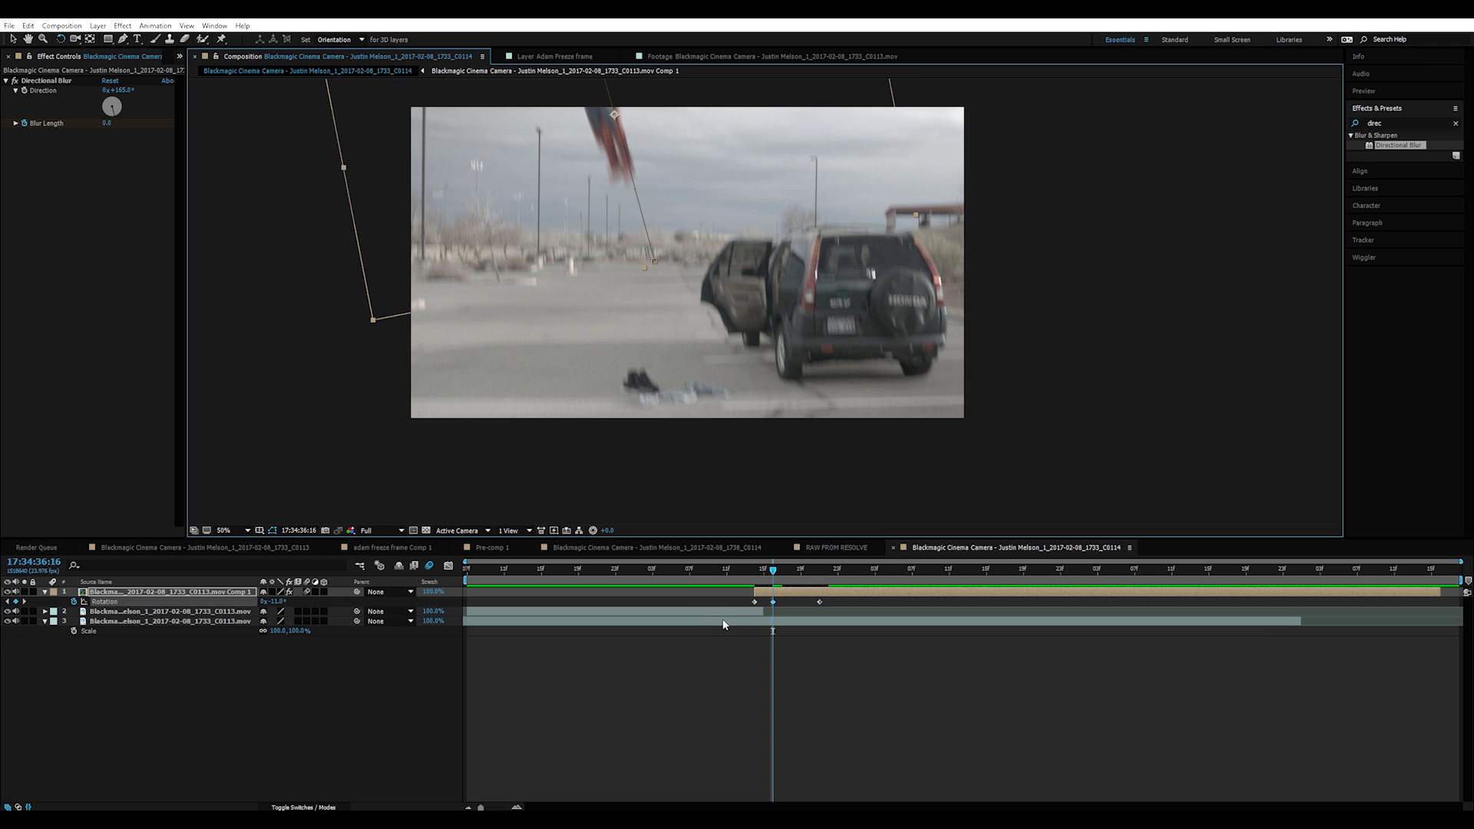
key("v")
left_click(726, 563)
left_click_drag(732, 575, 615, 570)
key("space")
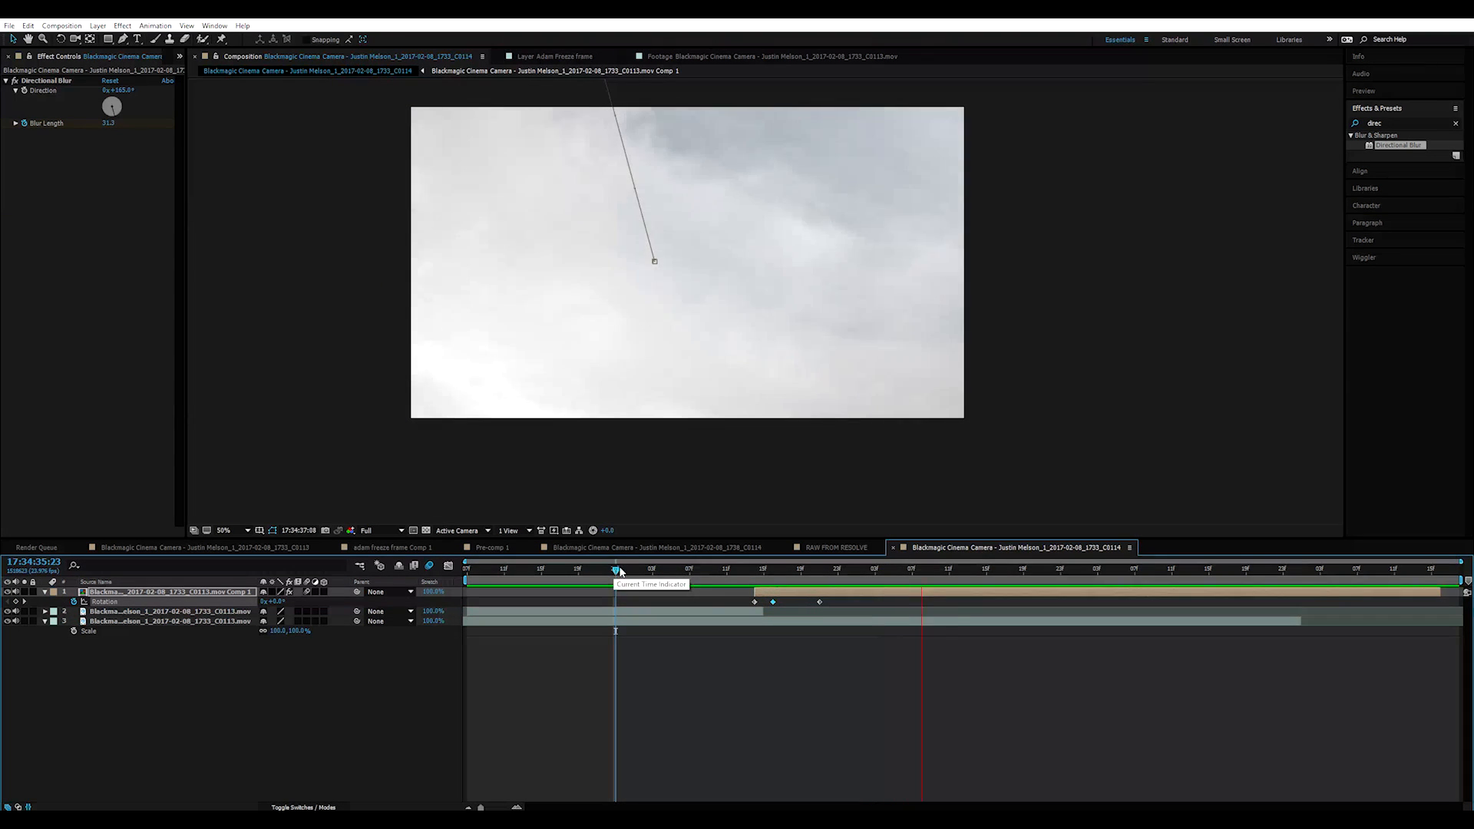
Step: Select all three layers of the take-off composition and pre-compose them into one
left_click_drag(615, 570, 808, 574)
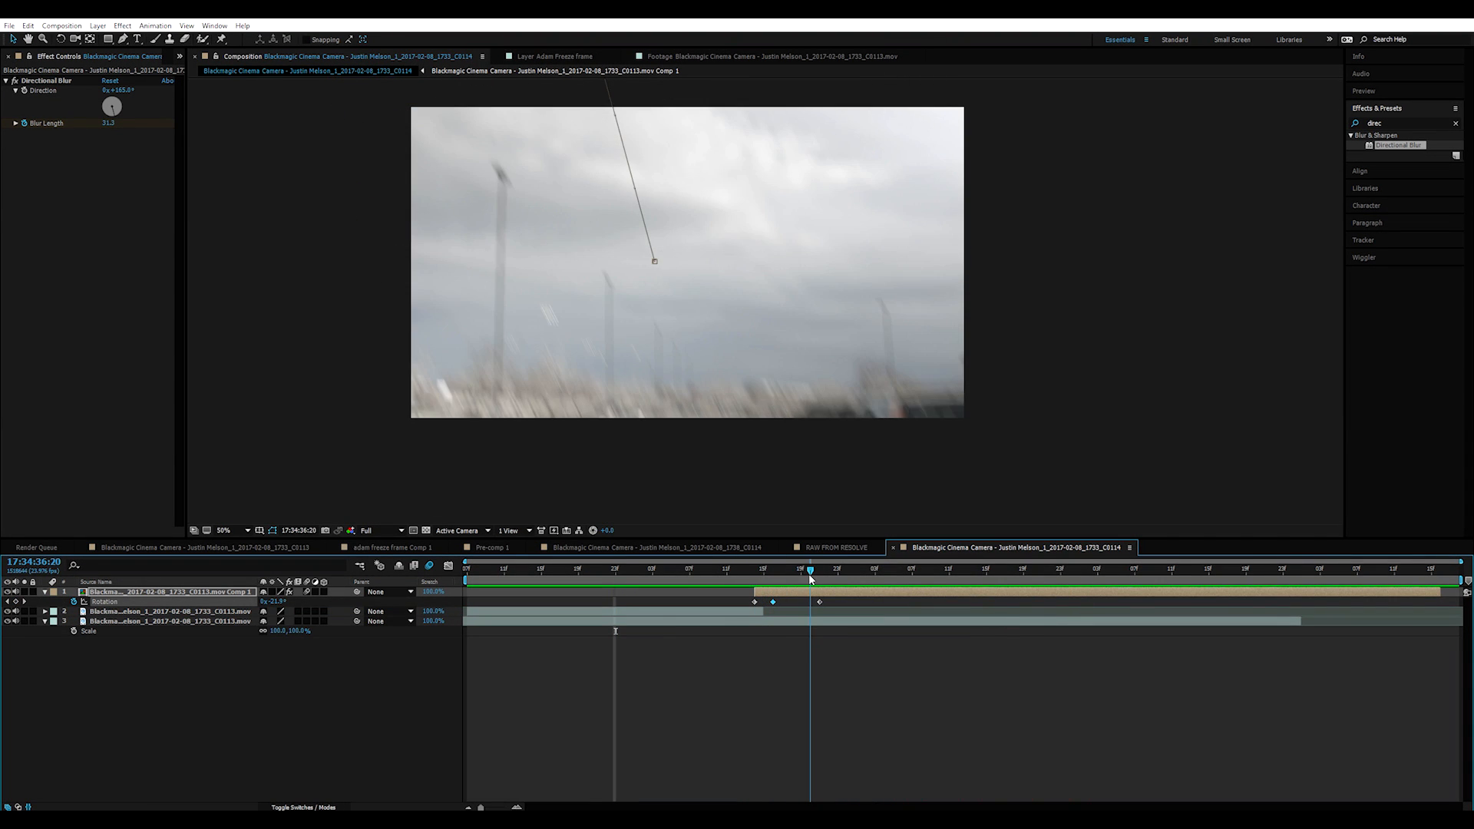
key("ctrl+a")
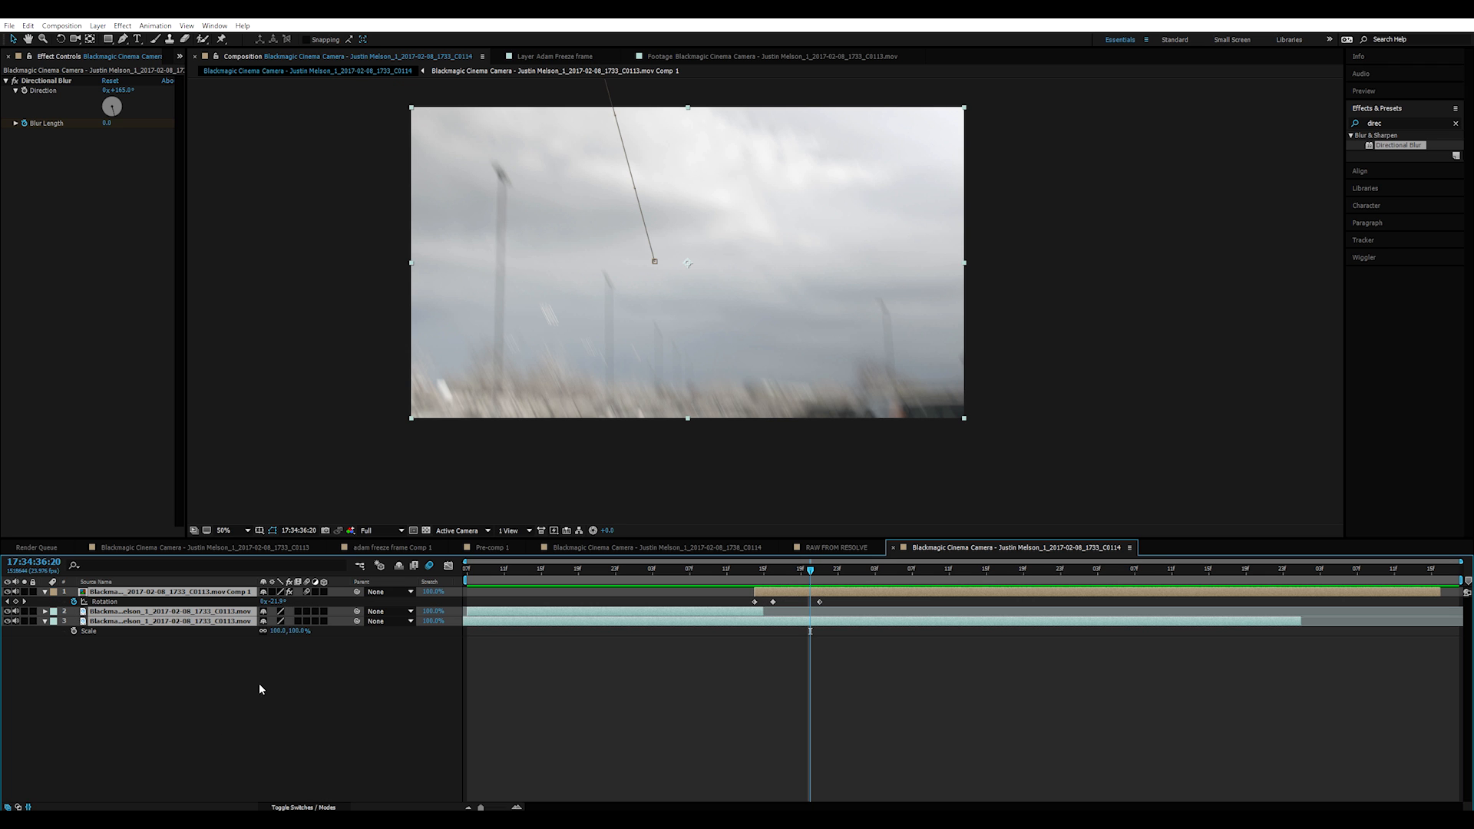
left_click(97, 26)
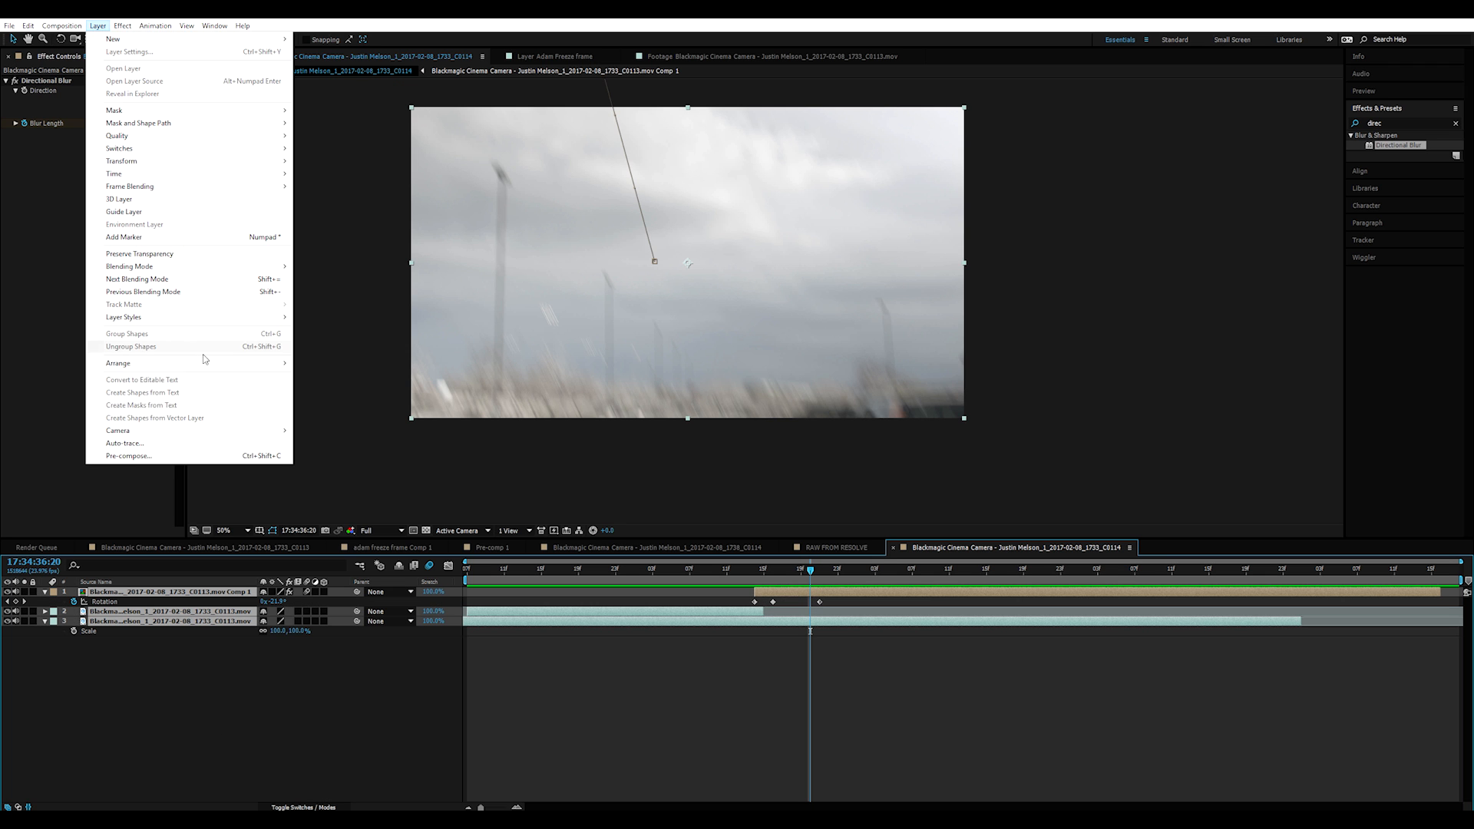
left_click(131, 454)
left_click(769, 479)
Step: Add starting Position and Scale keyframes to Pre-comp 2 at 17:34:35:07
left_click_drag(802, 570, 422, 551)
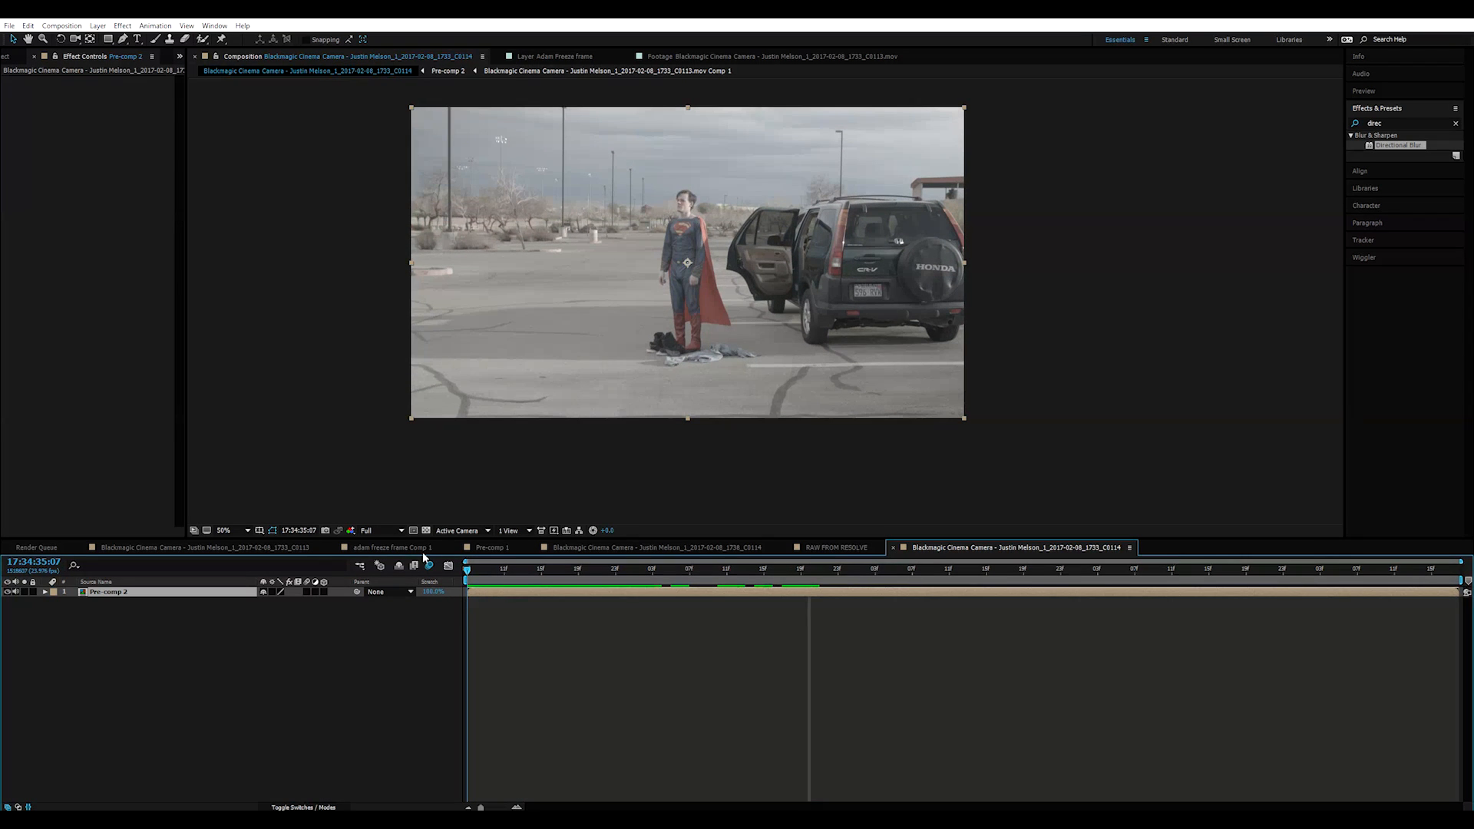
key("s")
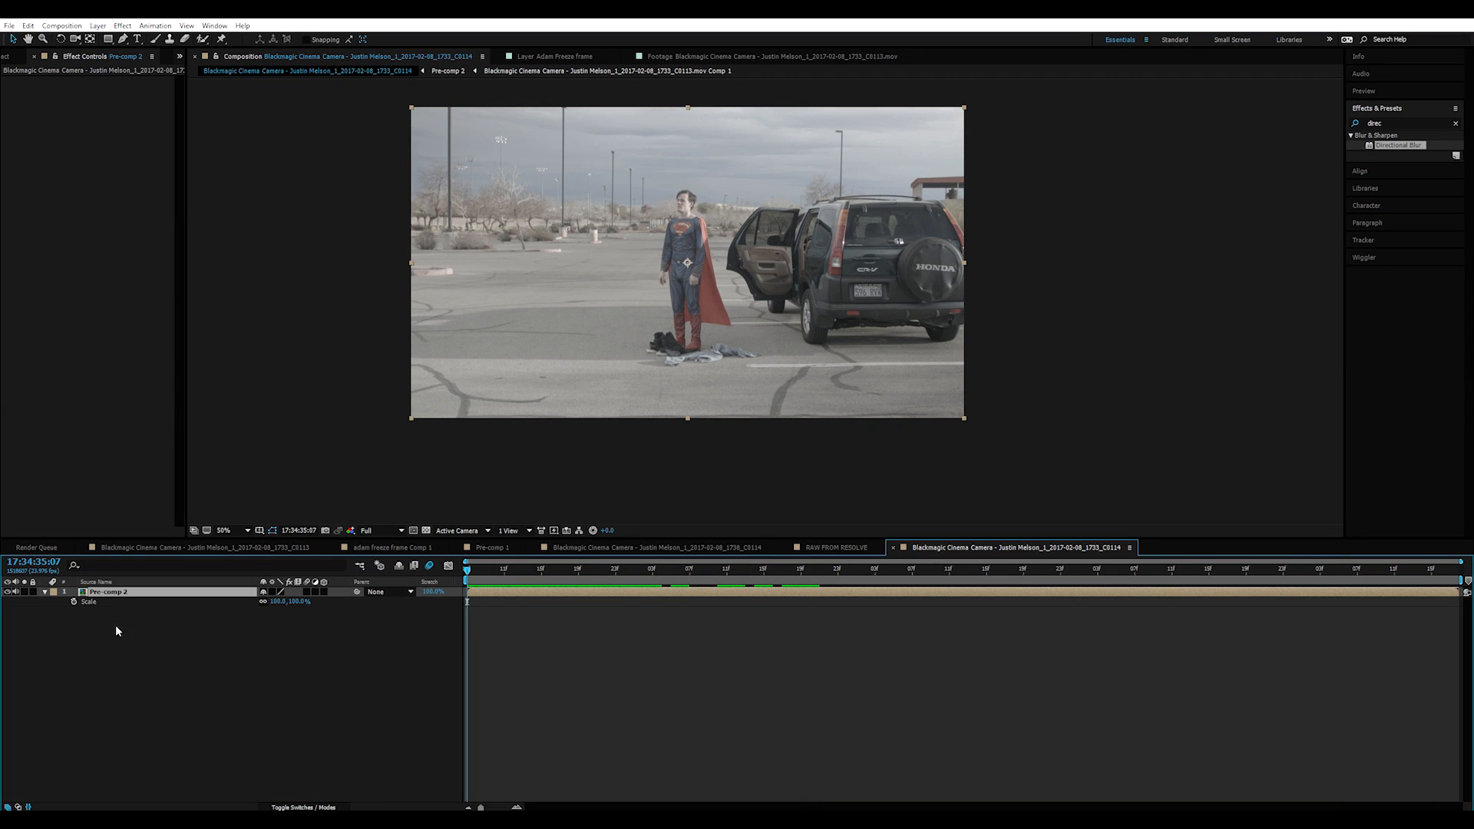
key("shift+p")
left_click(74, 602)
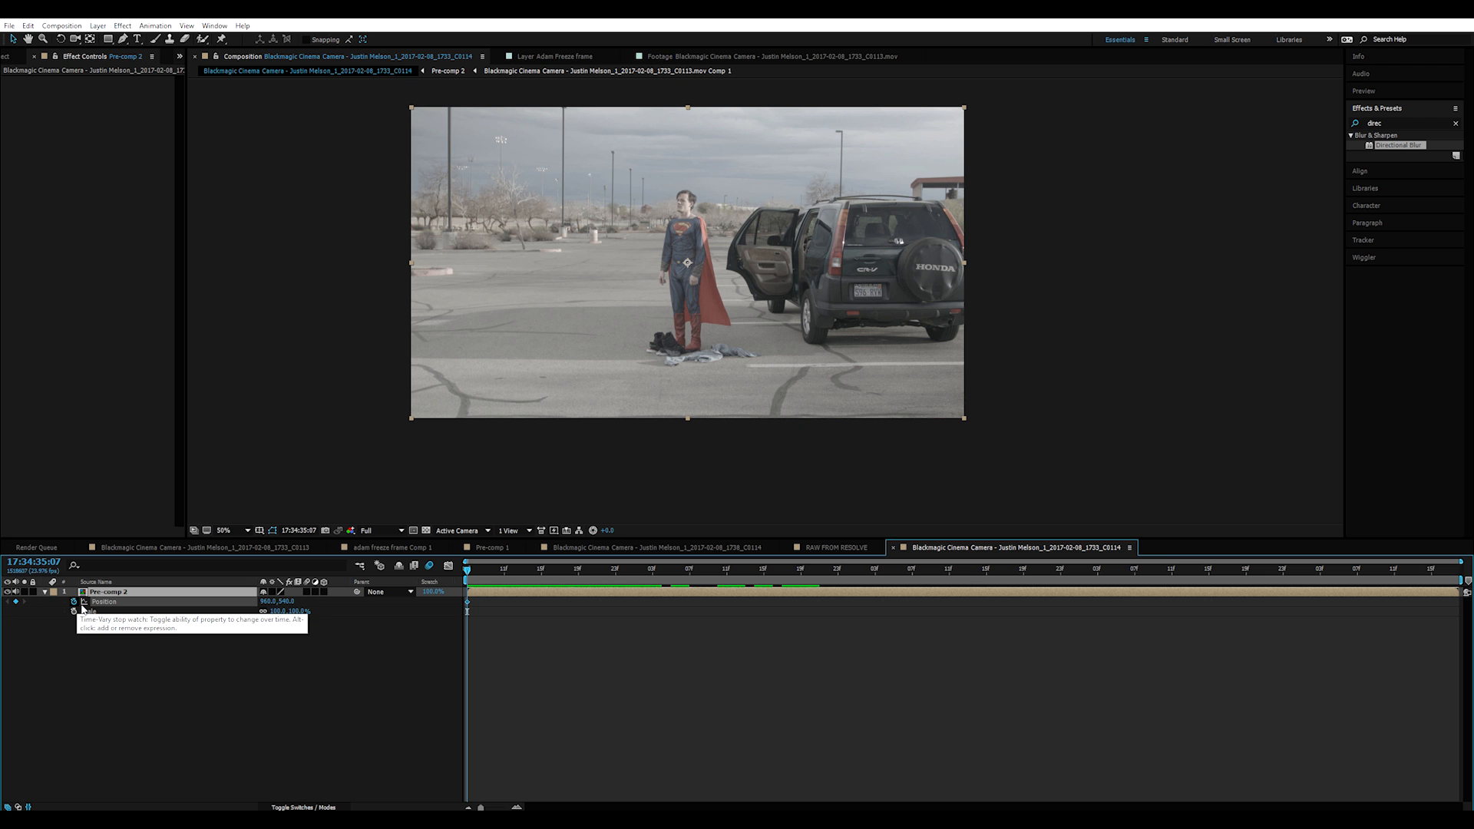
left_click(73, 611)
Step: Keyframe Pre-comp 2's Scale to 124% at 17:34:36:03 and 111% at 17:34:35:07, and play back the zoom
left_click_drag(466, 568, 653, 572)
left_click(310, 667)
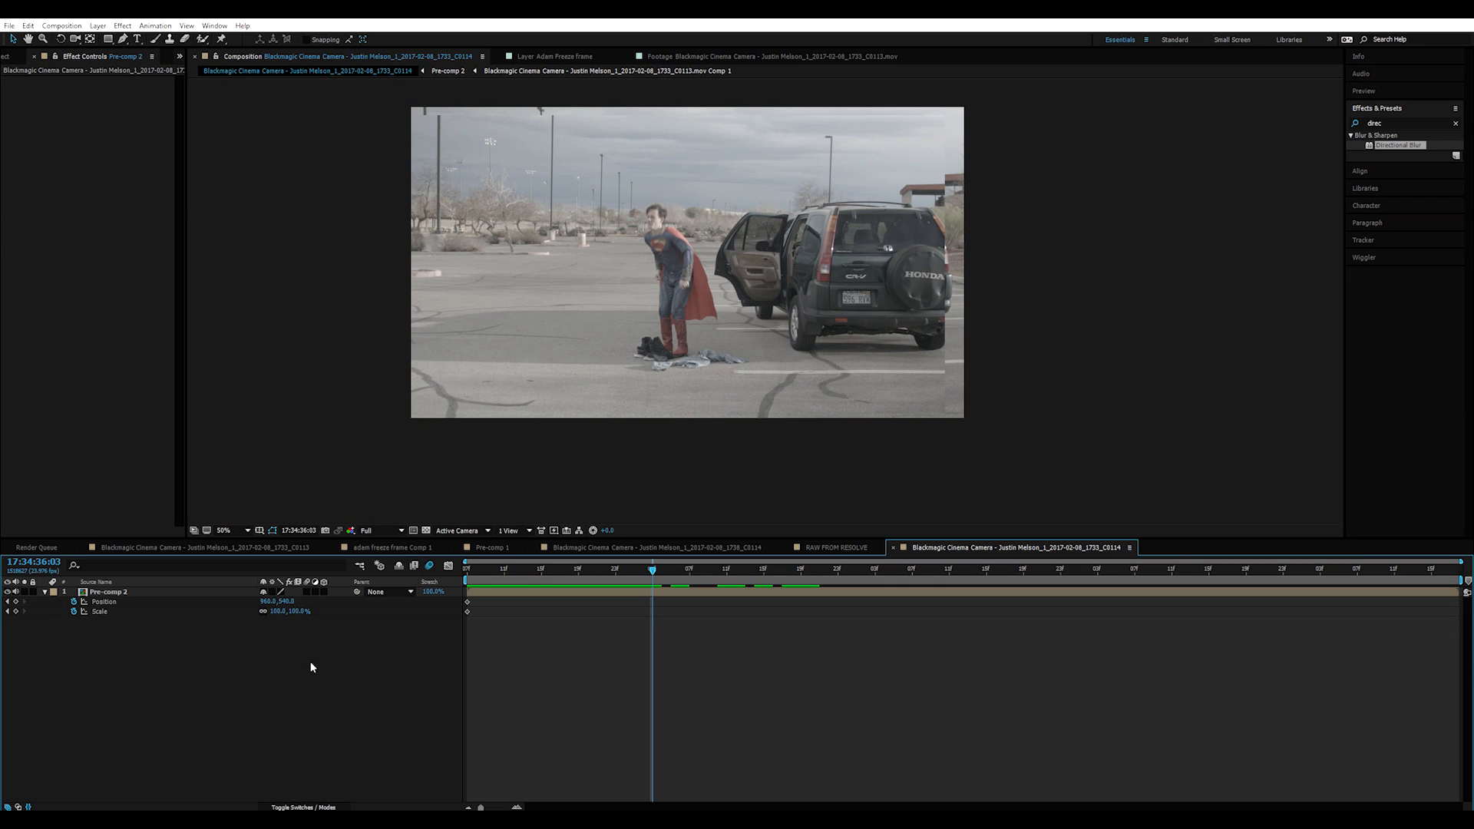
left_click_drag(304, 610, 311, 612)
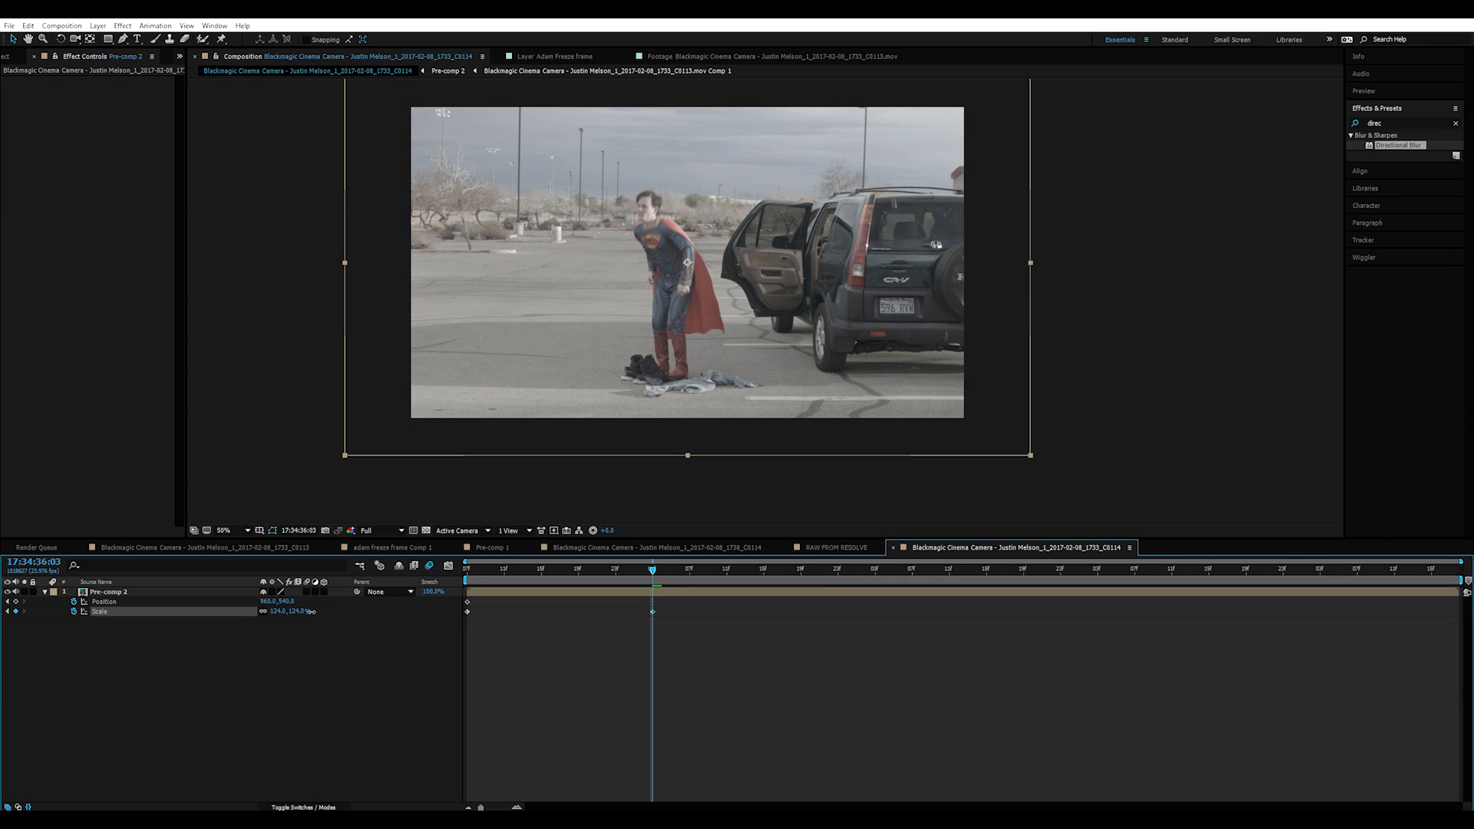
left_click_drag(488, 573, 465, 573)
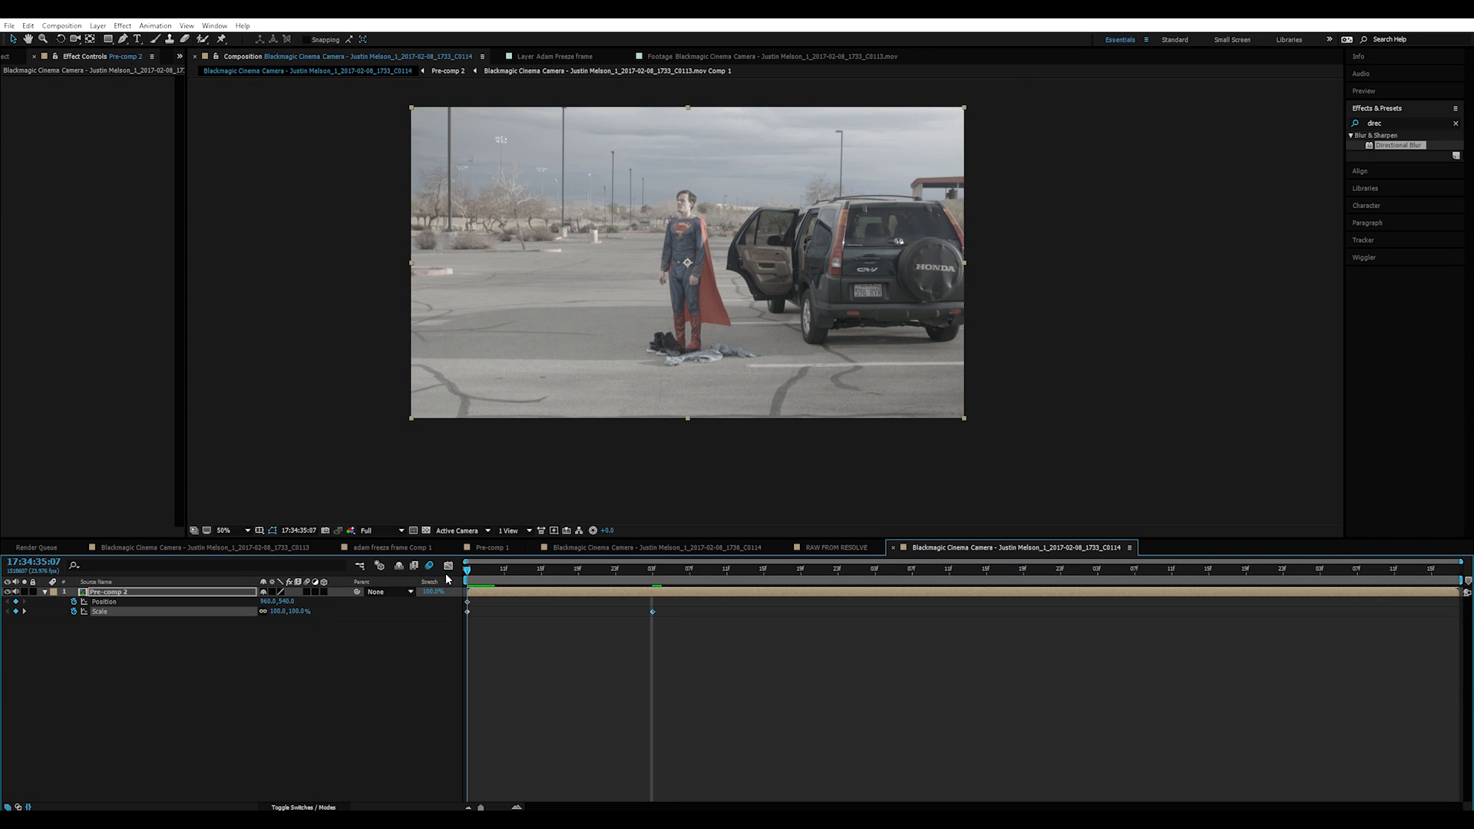
left_click_drag(287, 611, 299, 612)
key("space")
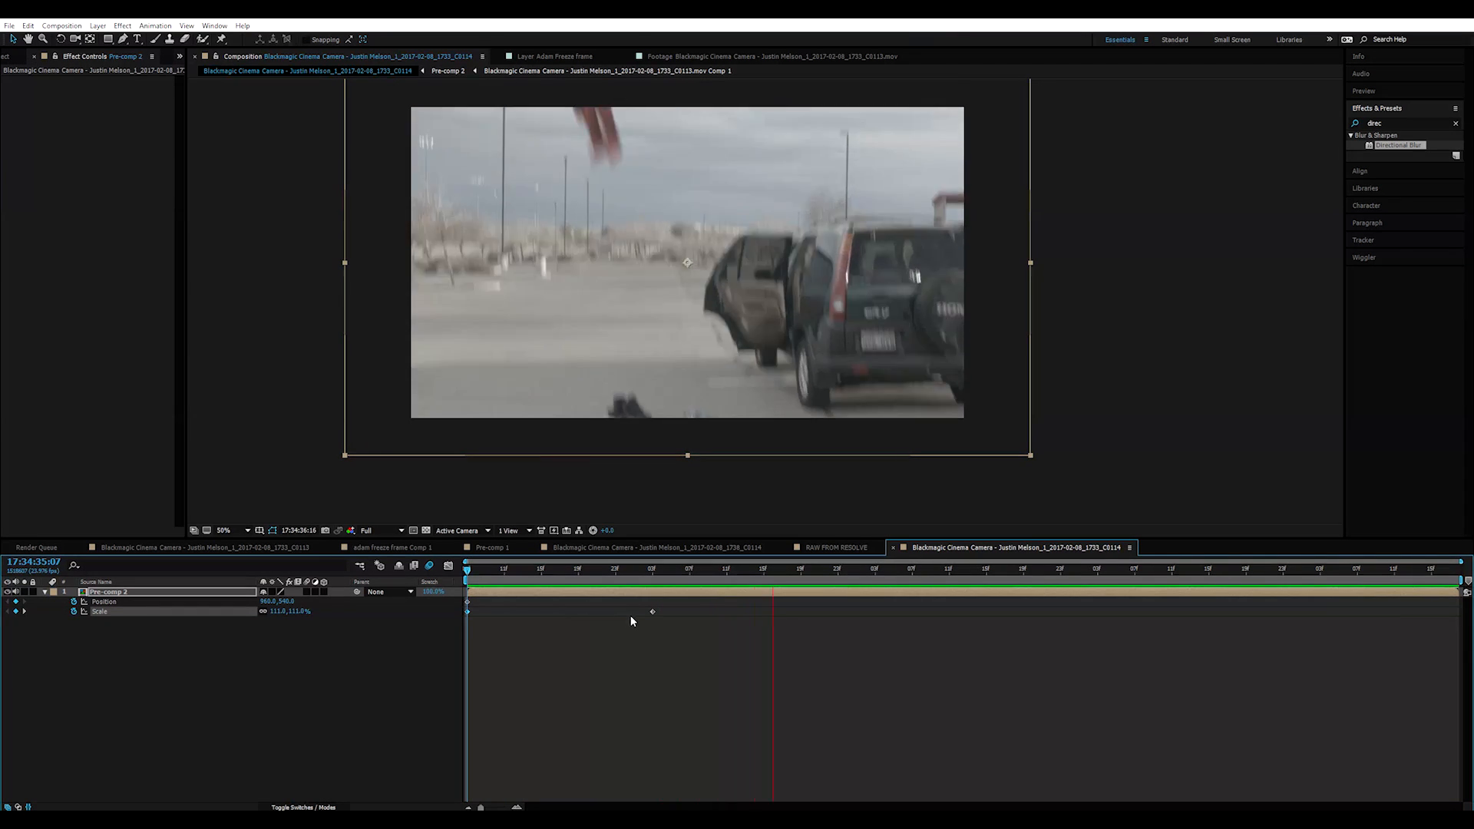
Step: Move the second Scale keyframe to 17:34:36:12 at 114%, shift Pre-comp 2 there to about 1084, 538, and play back the move
left_click_drag(655, 569, 737, 617)
left_click_drag(544, 569, 735, 595)
left_click_drag(303, 611, 296, 611)
left_click_drag(459, 389, 495, 382)
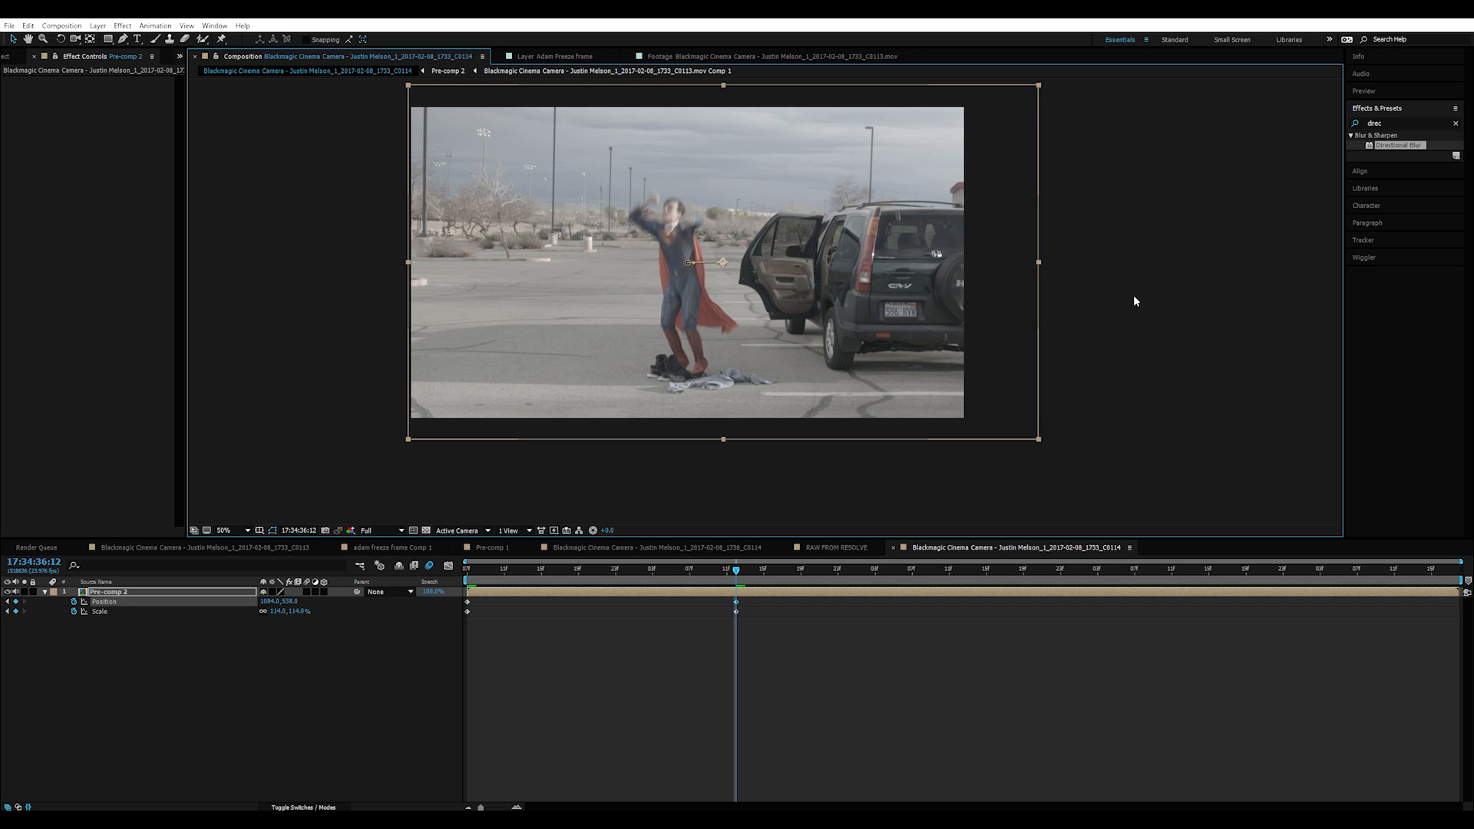
key("space")
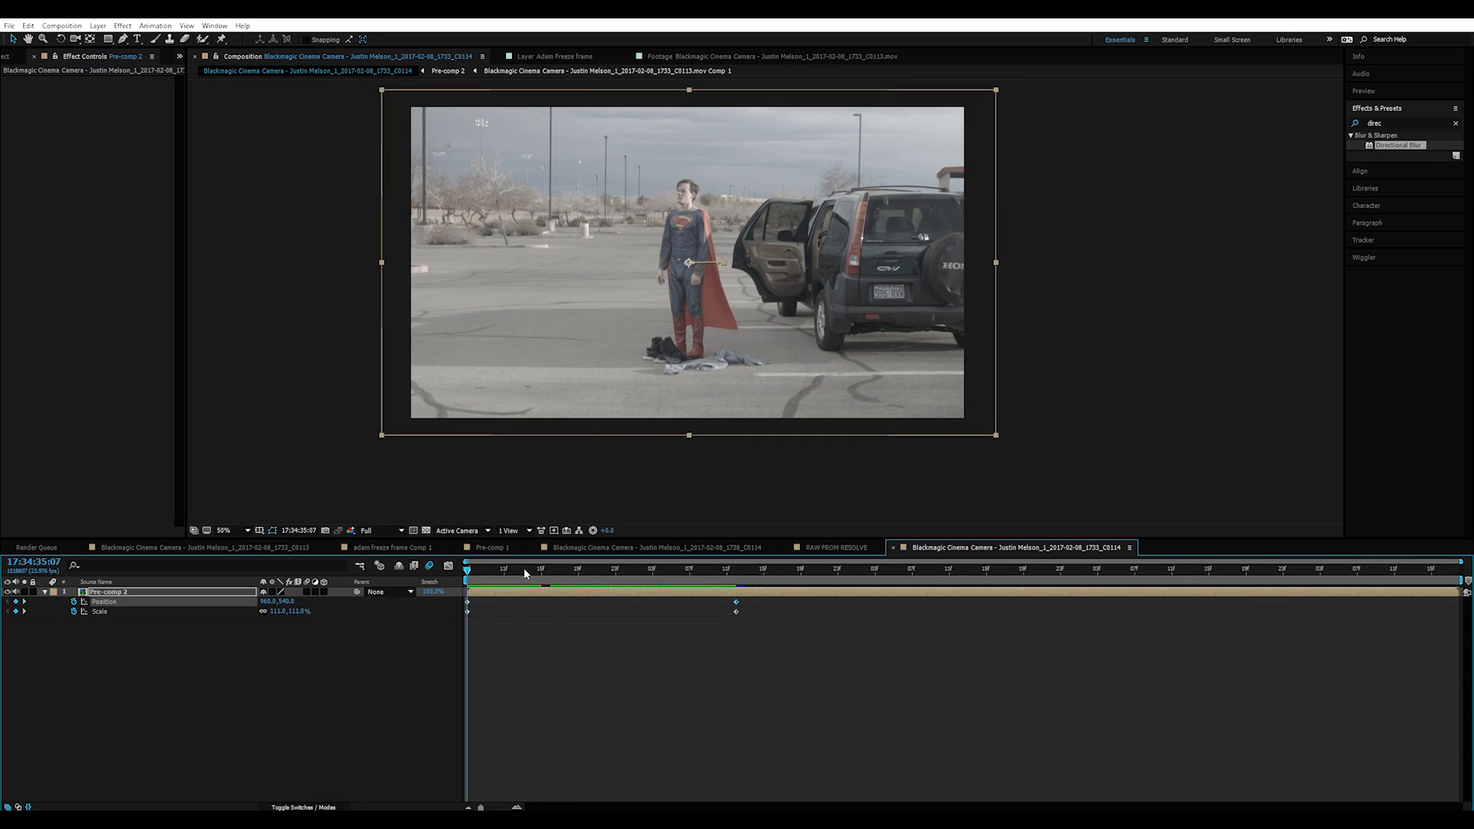
Step: At 17:34:36:17, set Pre-comp 2's Scale to 105% and its position to about 982, 542 to keep the frame filled
left_click_drag(574, 572, 782, 577)
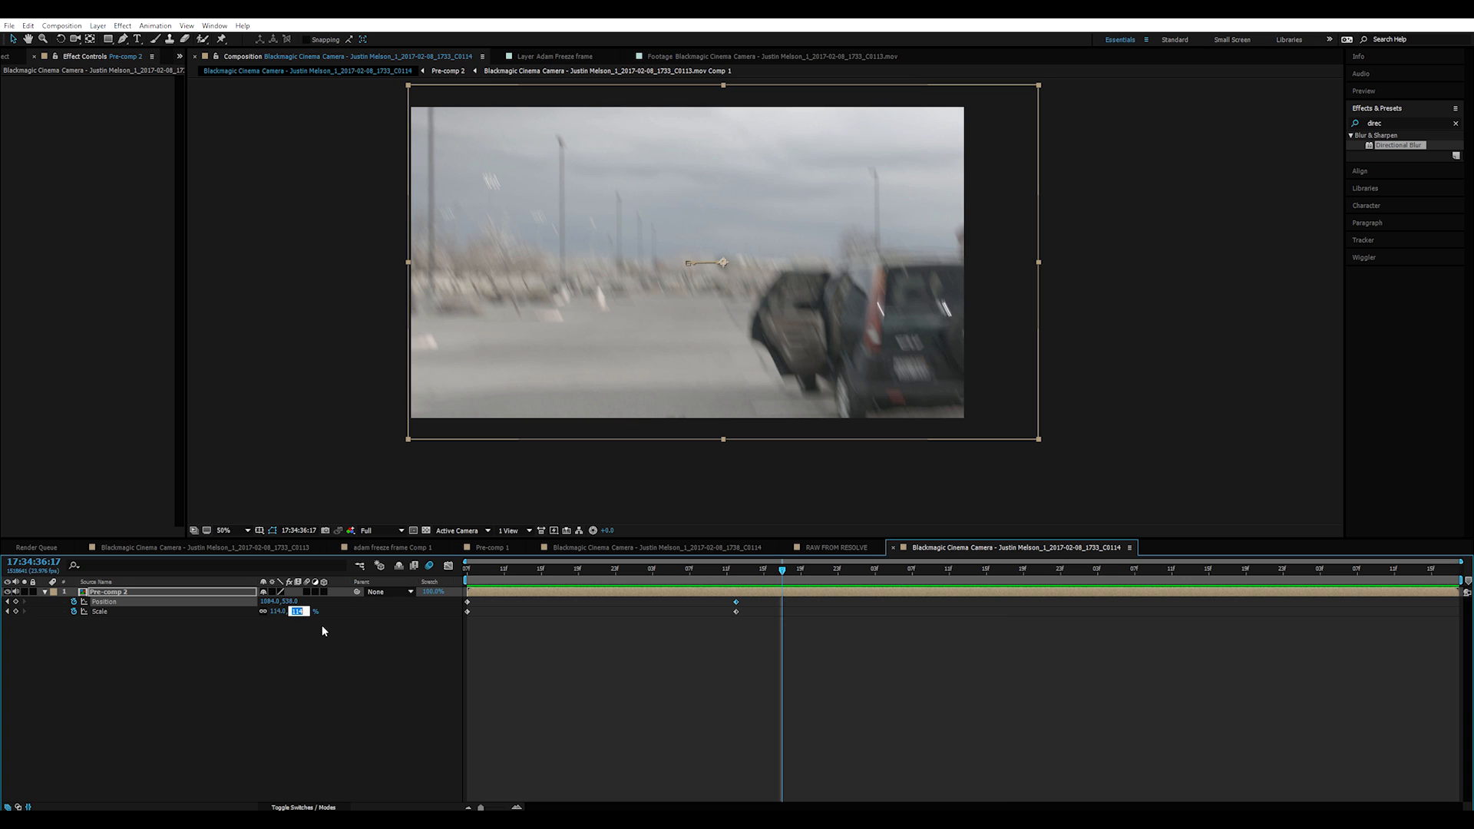
key("Return")
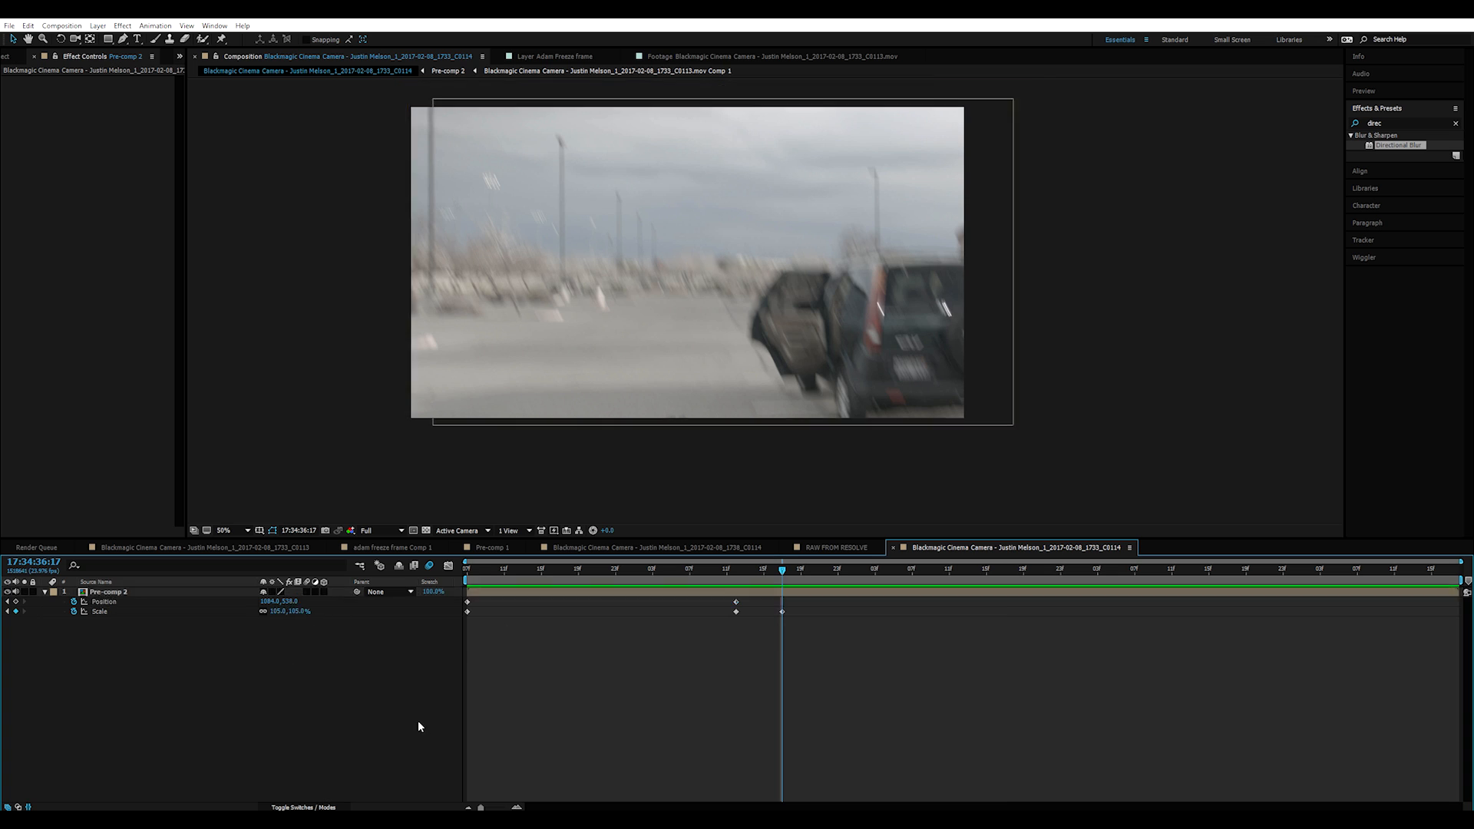
left_click(616, 375)
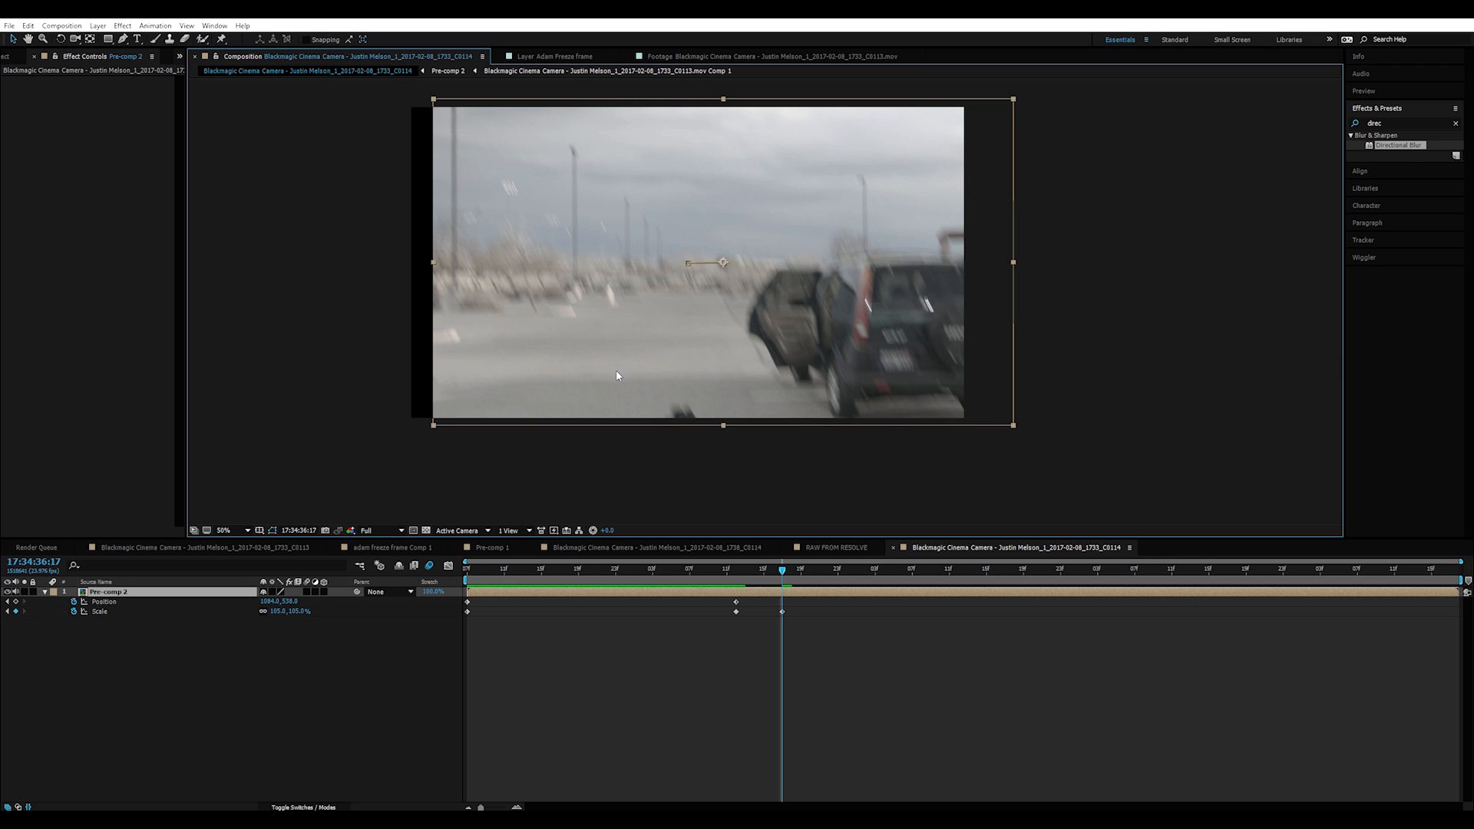
left_click_drag(839, 400, 810, 401)
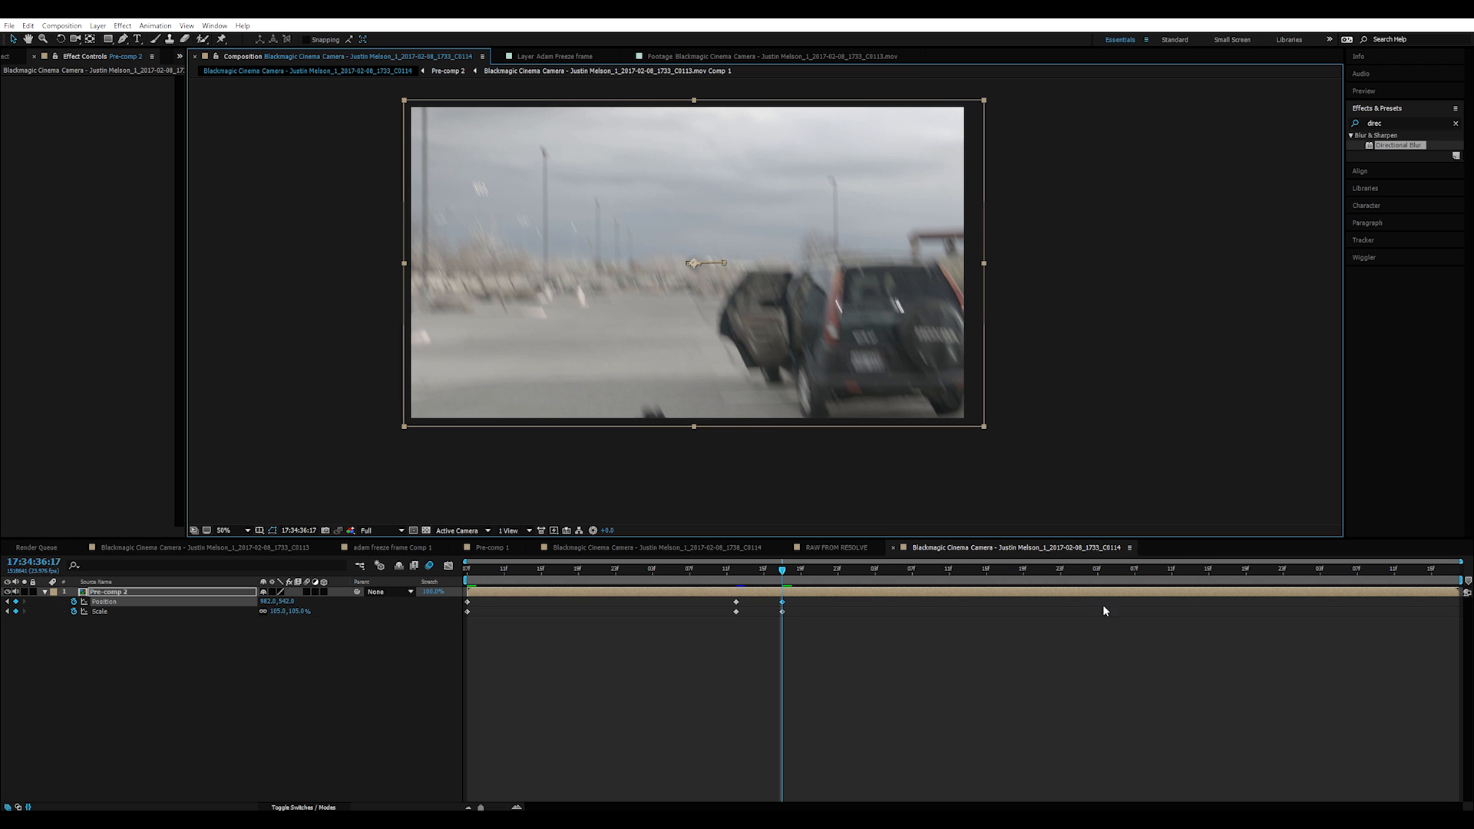
Step: Play back the reframed take-off from 17:34:35:07 and collapse Pre-comp 2's properties
left_click_drag(782, 588, 398, 692)
left_click(398, 692)
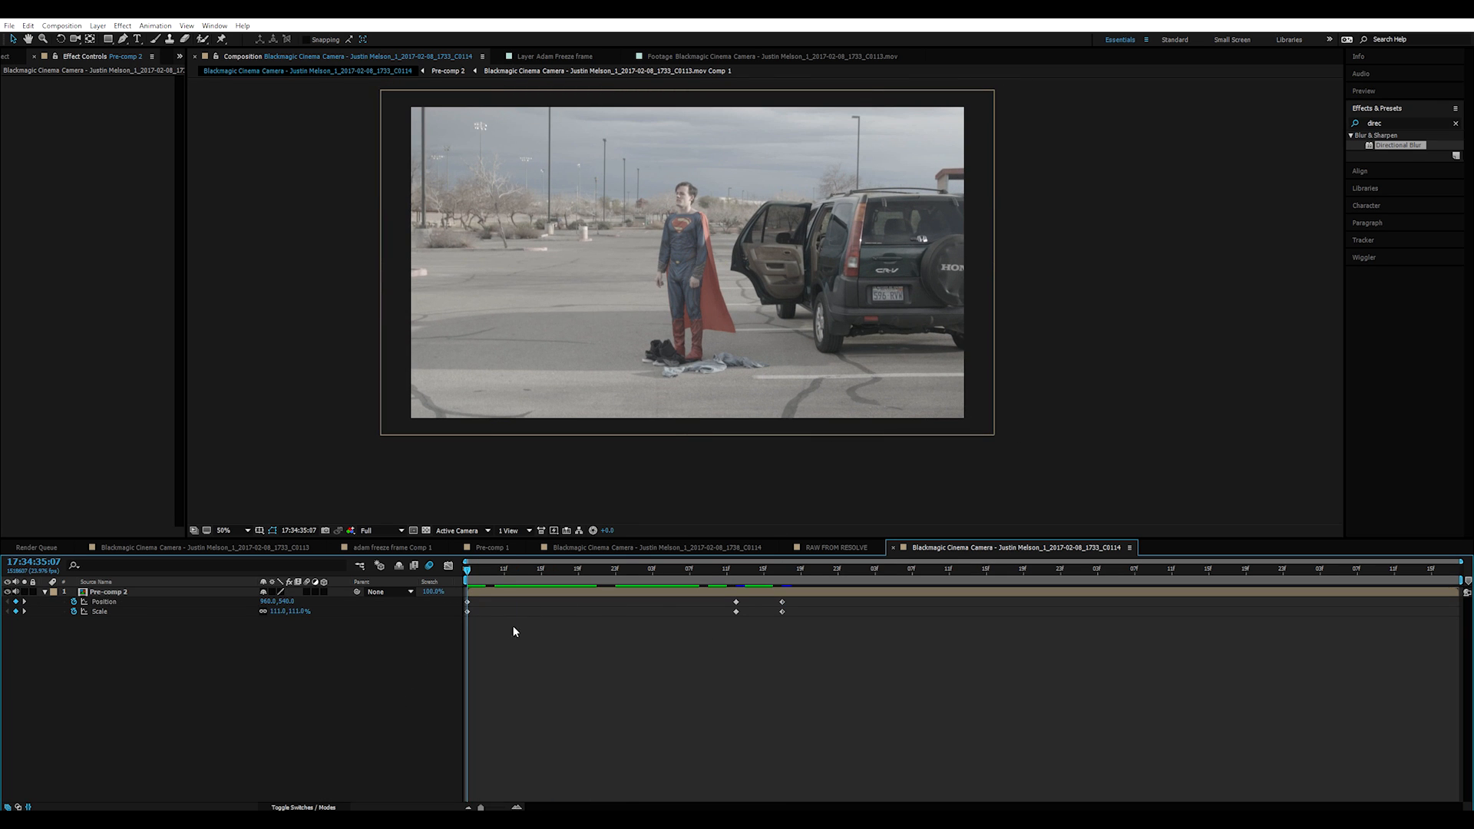
left_click_drag(500, 572, 439, 610)
key("space")
left_click_drag(556, 587, 733, 605)
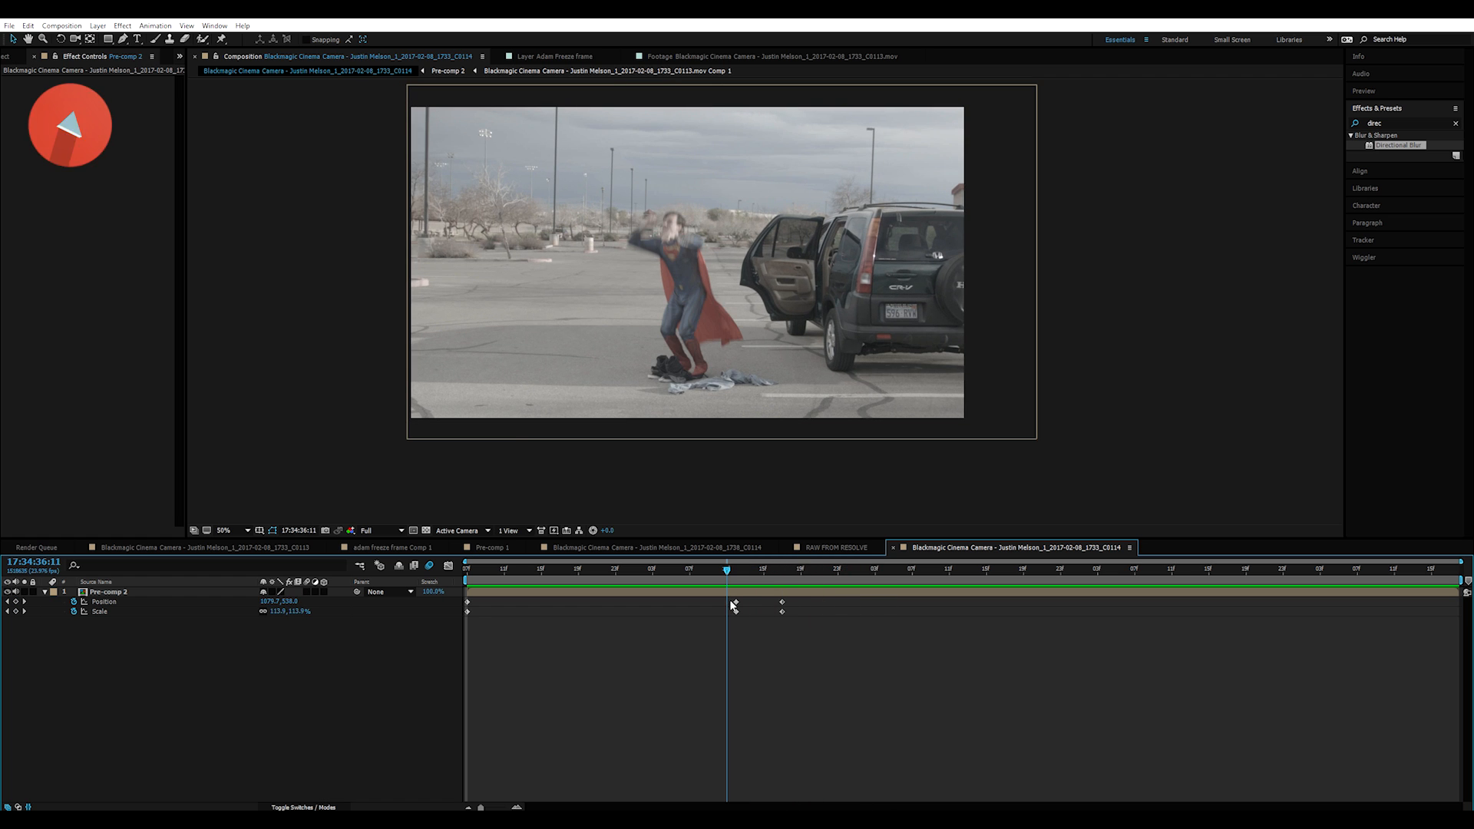
left_click(47, 592)
left_click_drag(733, 569, 616, 577)
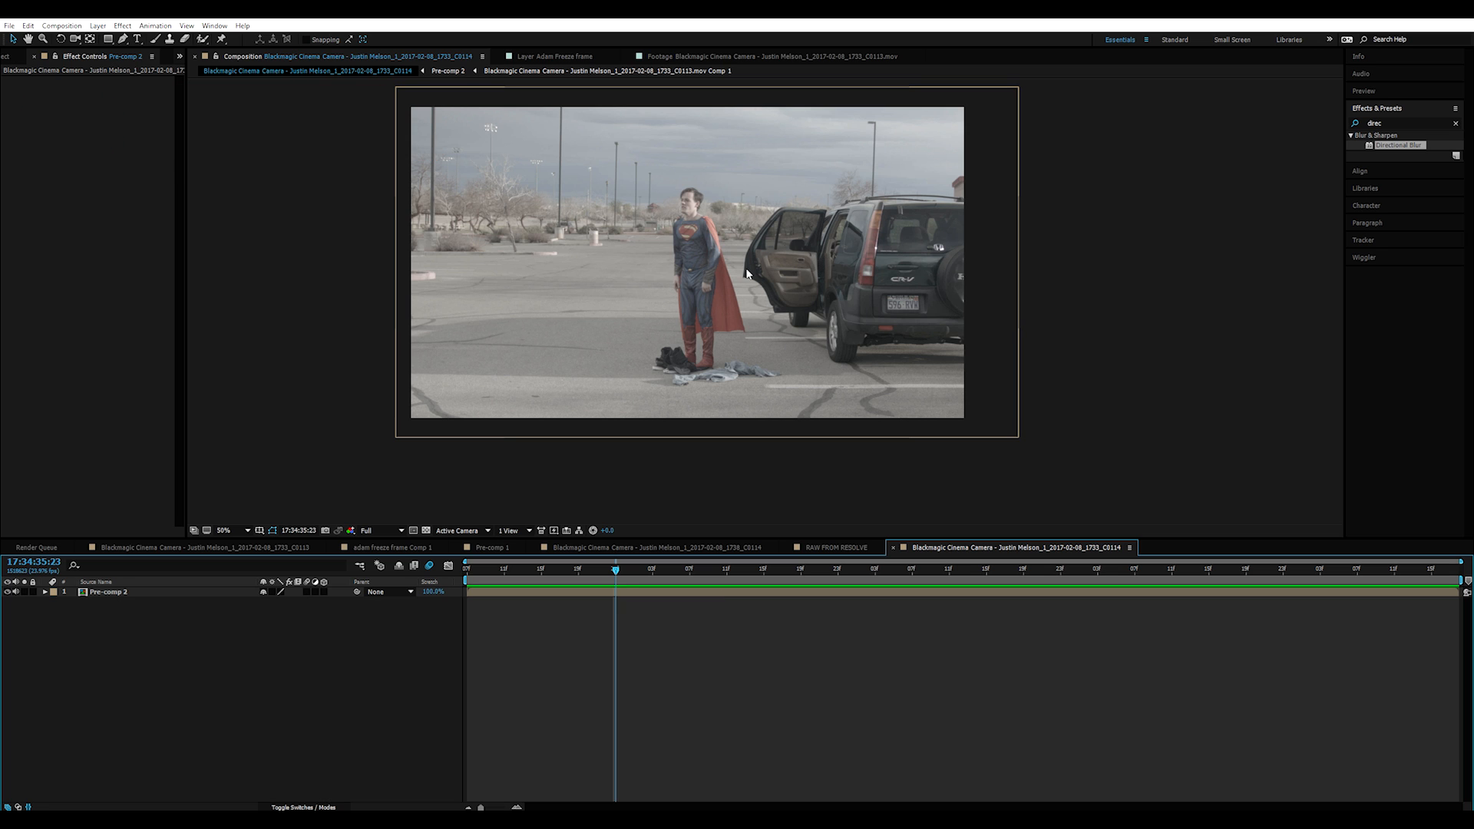
Step: Add a Position keyframe to Pre-comp 2 at 17:34:37:17 and select the Position keyframes from 17:34:36:12 onward
left_click(123, 593)
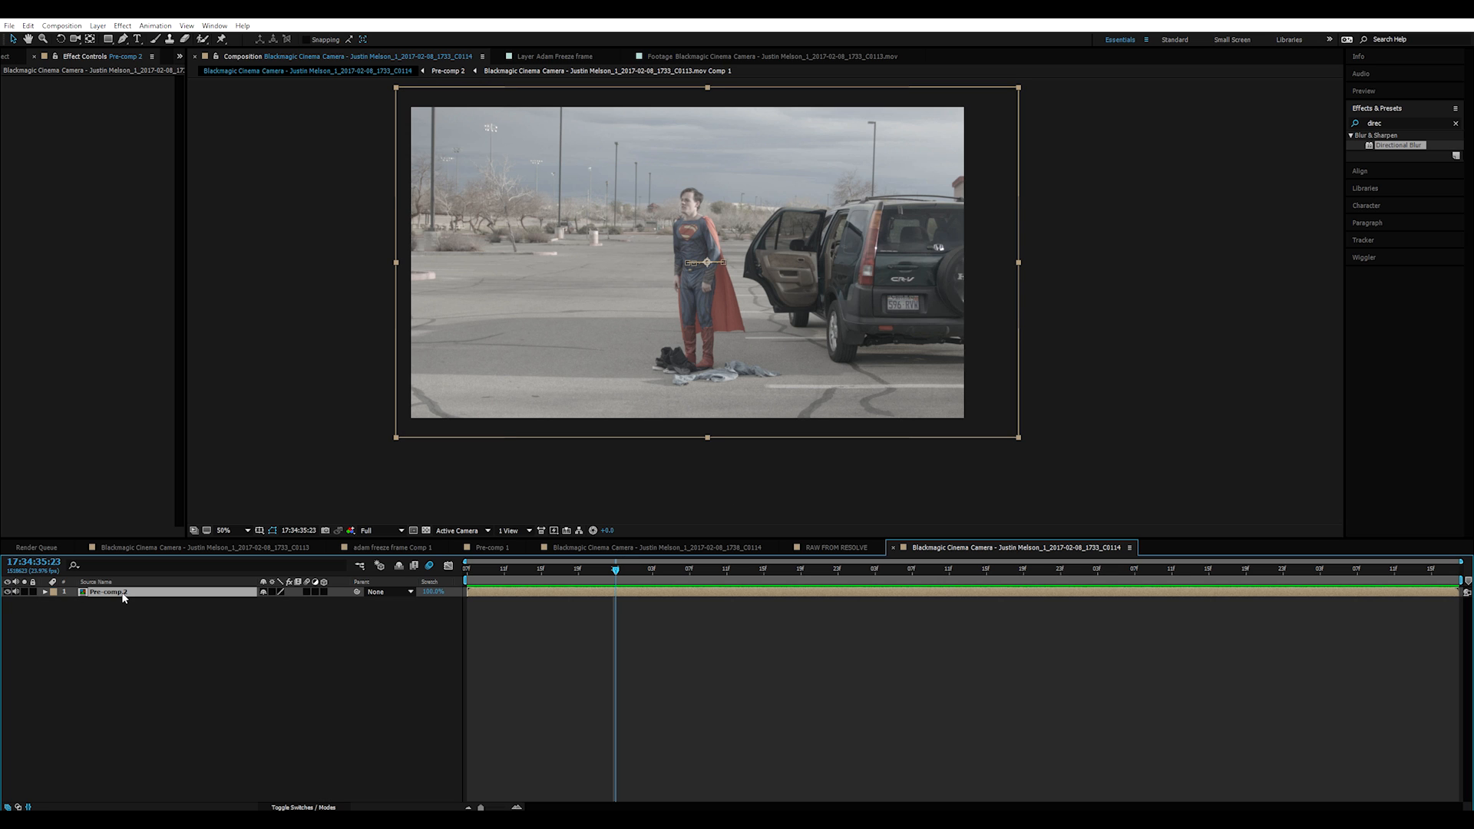
key("p")
left_click_drag(715, 577, 1004, 601)
left_click(16, 602)
left_click_drag(1073, 660, 702, 597)
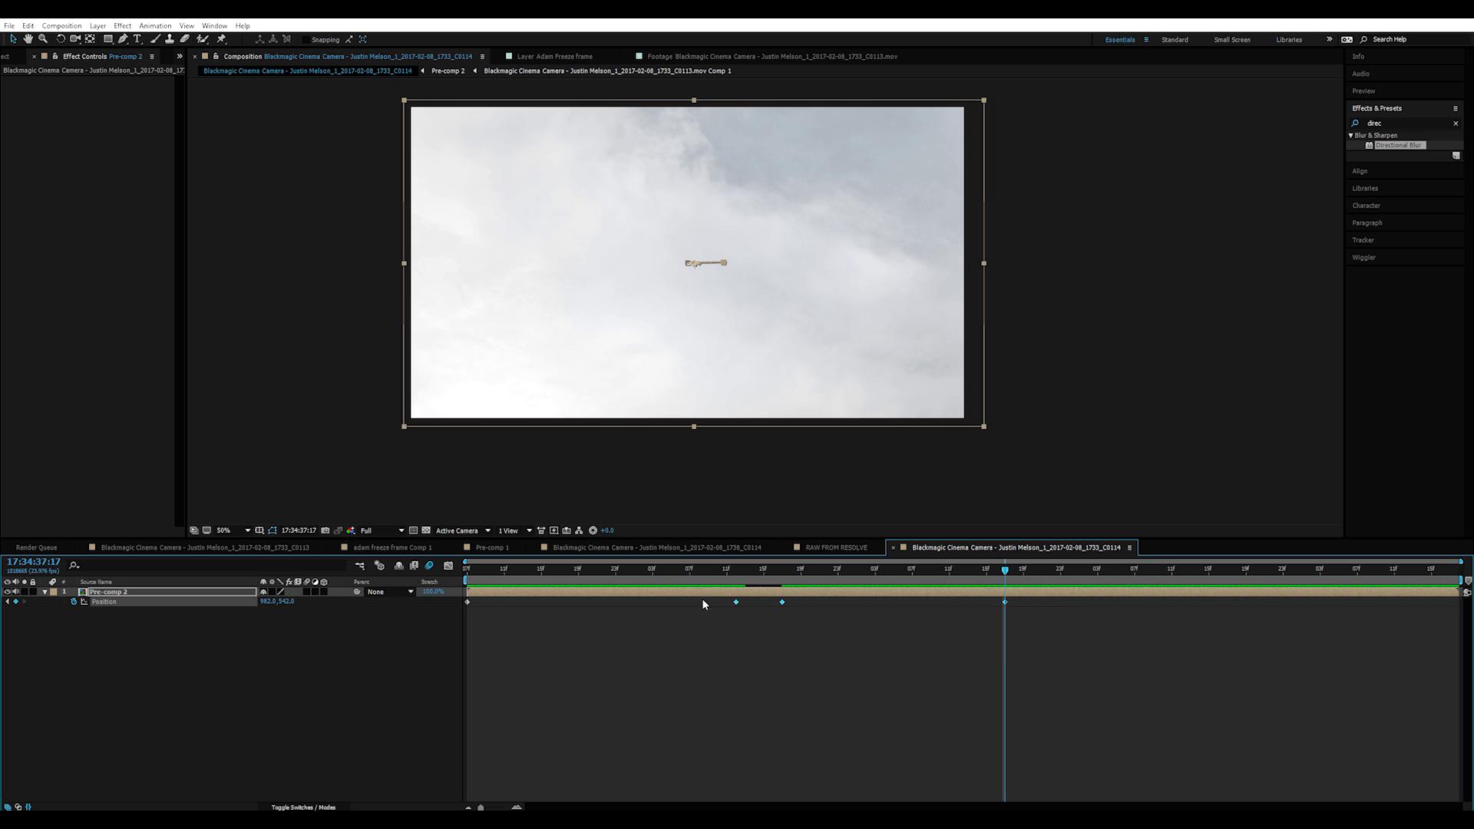
Step: Apply the Wiggler to the selected Position keyframes at 5 per second with a raised magnitude, and play back the shake
left_click(1361, 259)
left_click(1412, 243)
left_click(1420, 269)
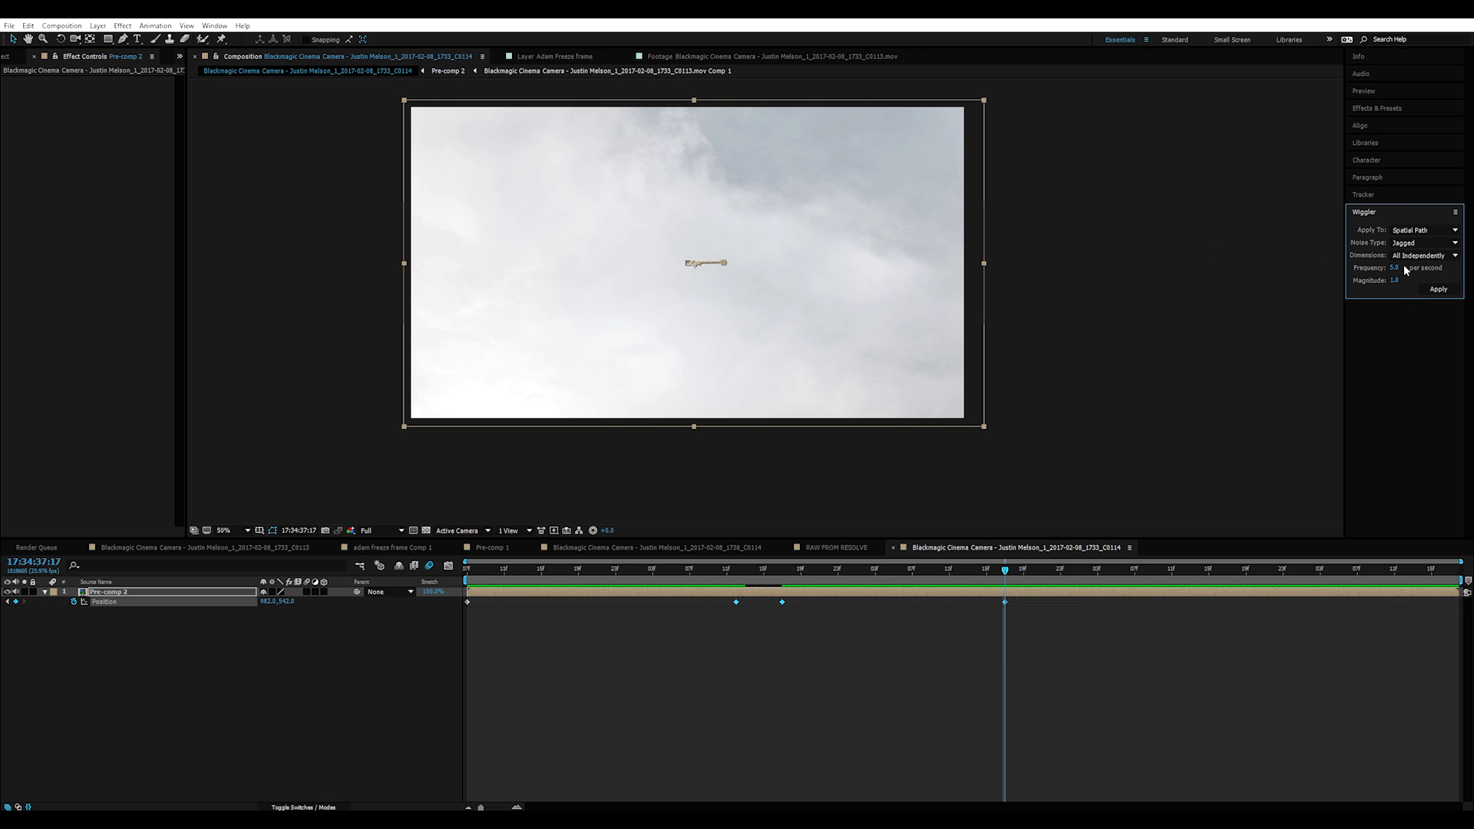
left_click_drag(1396, 283, 1414, 281)
left_click(1437, 289)
left_click_drag(720, 571, 652, 572)
key("space")
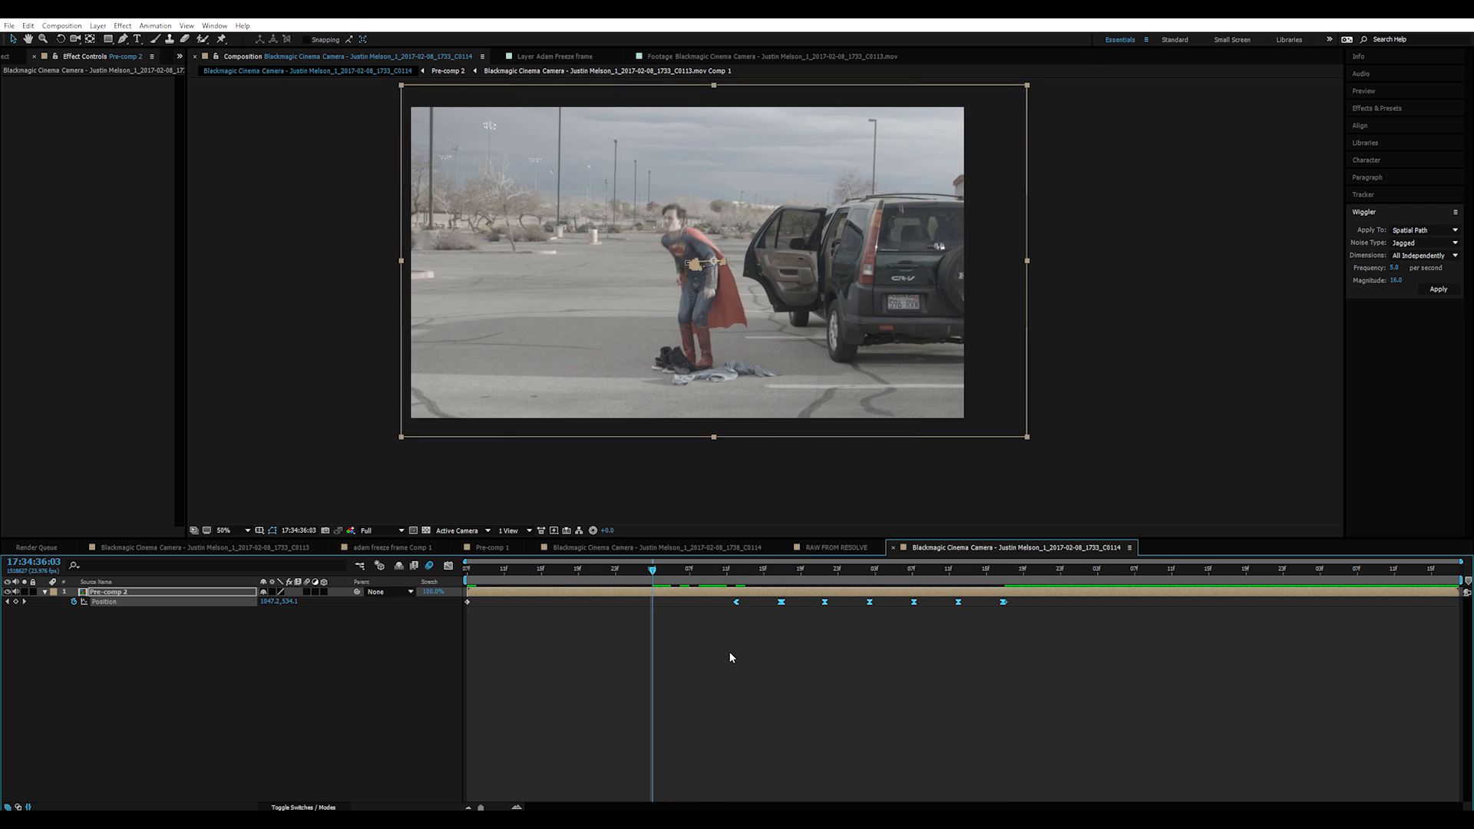
left_click_drag(738, 572, 754, 572)
key("space")
Step: Reapply the Wiggler with a frequency of 9 per second and magnitude 25, and play back the stronger shake
left_click(1393, 268)
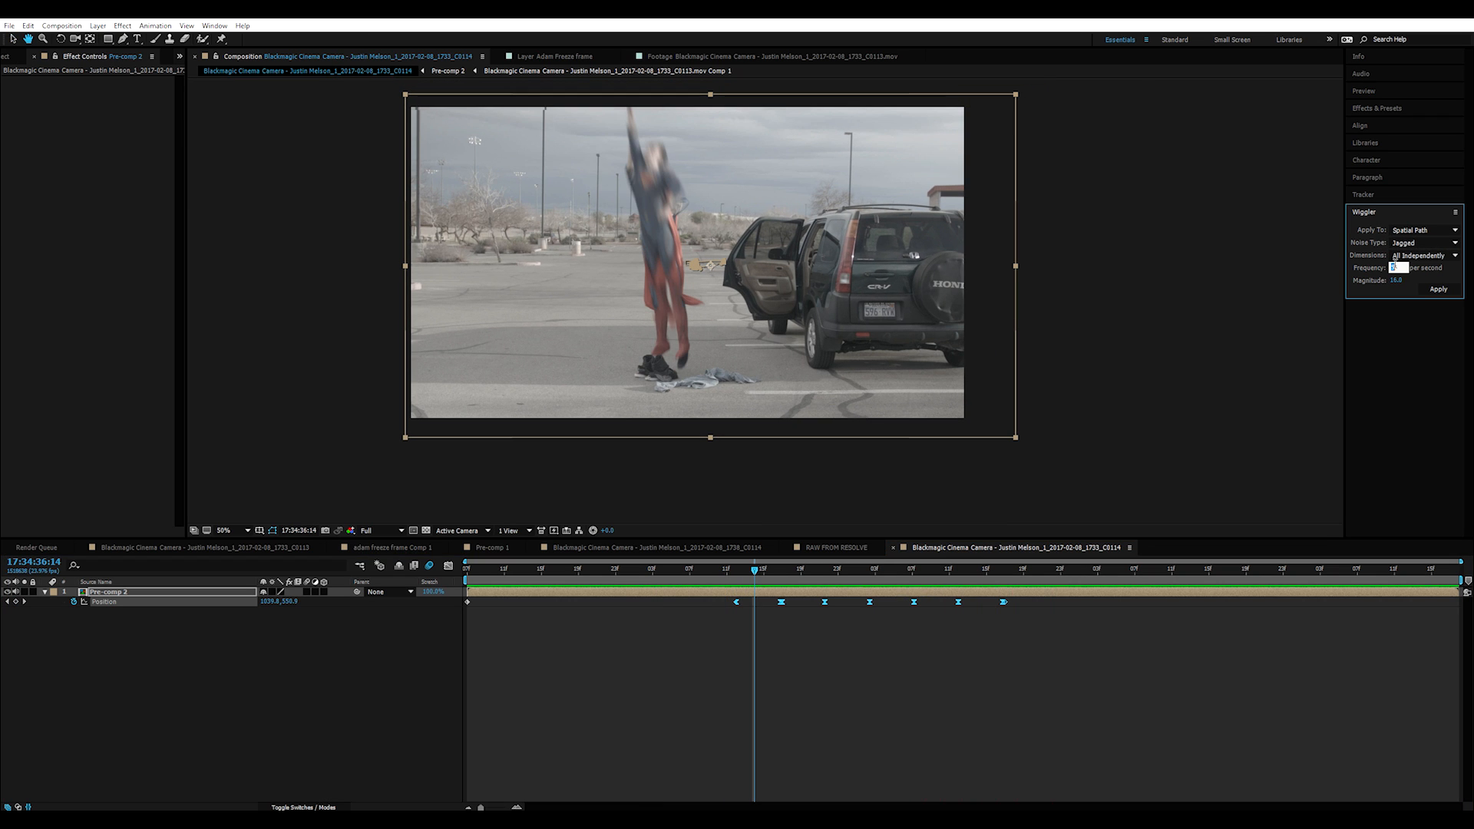
left_click(1438, 365)
left_click_drag(1396, 280, 1403, 280)
left_click(1438, 289)
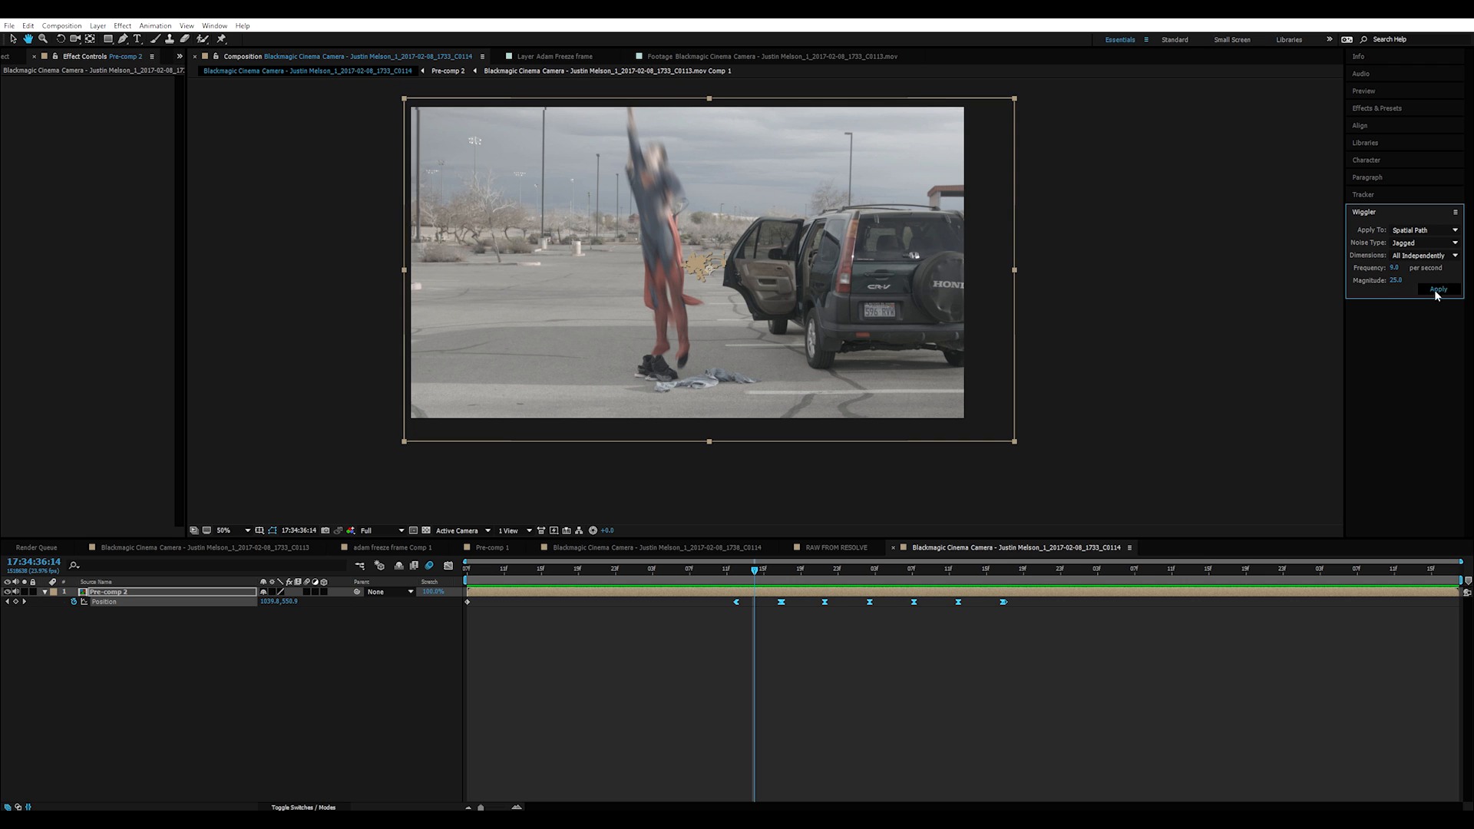
left_click(624, 572)
key("space")
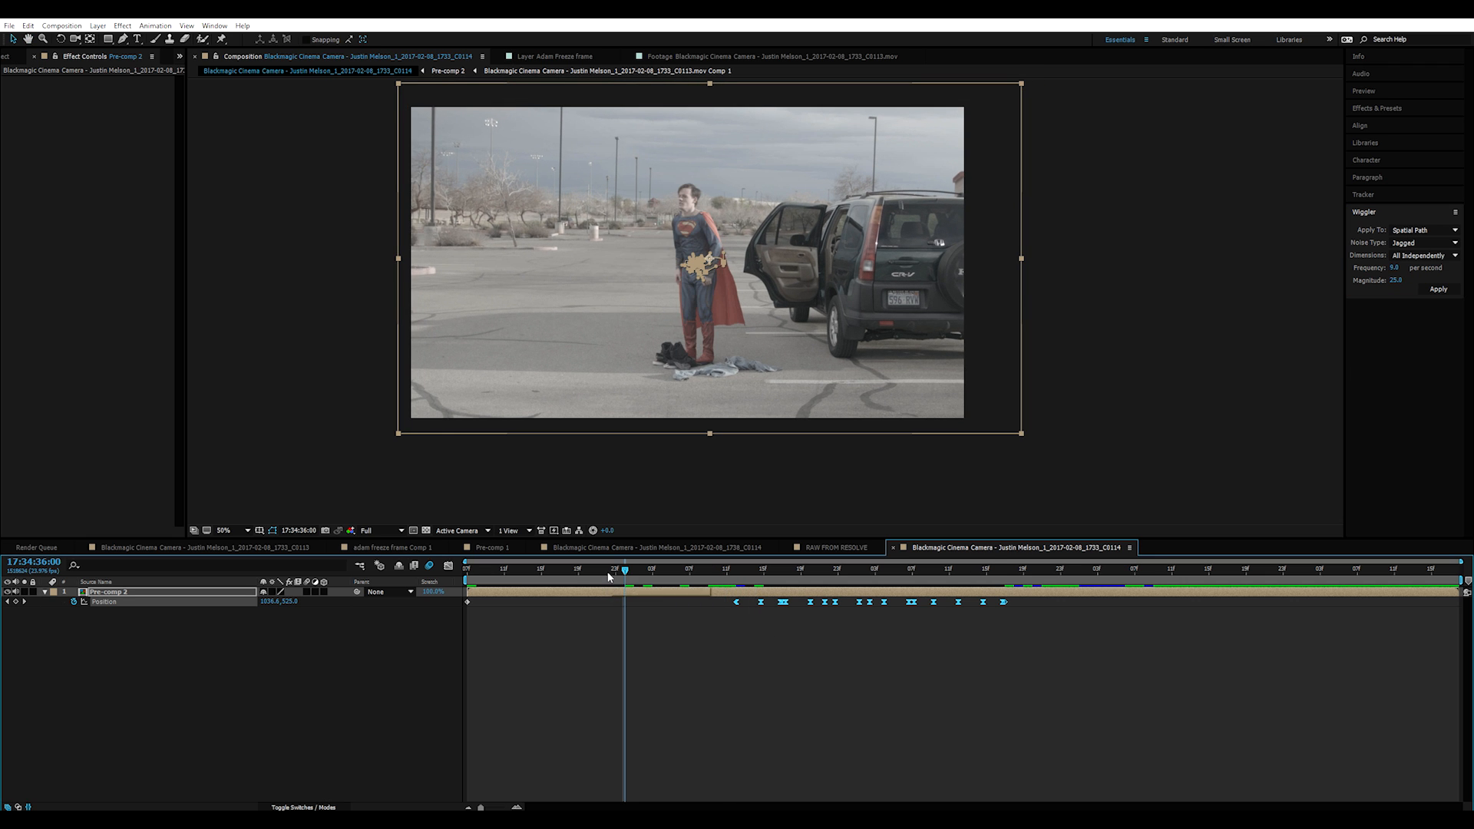
left_click(614, 574)
key("space")
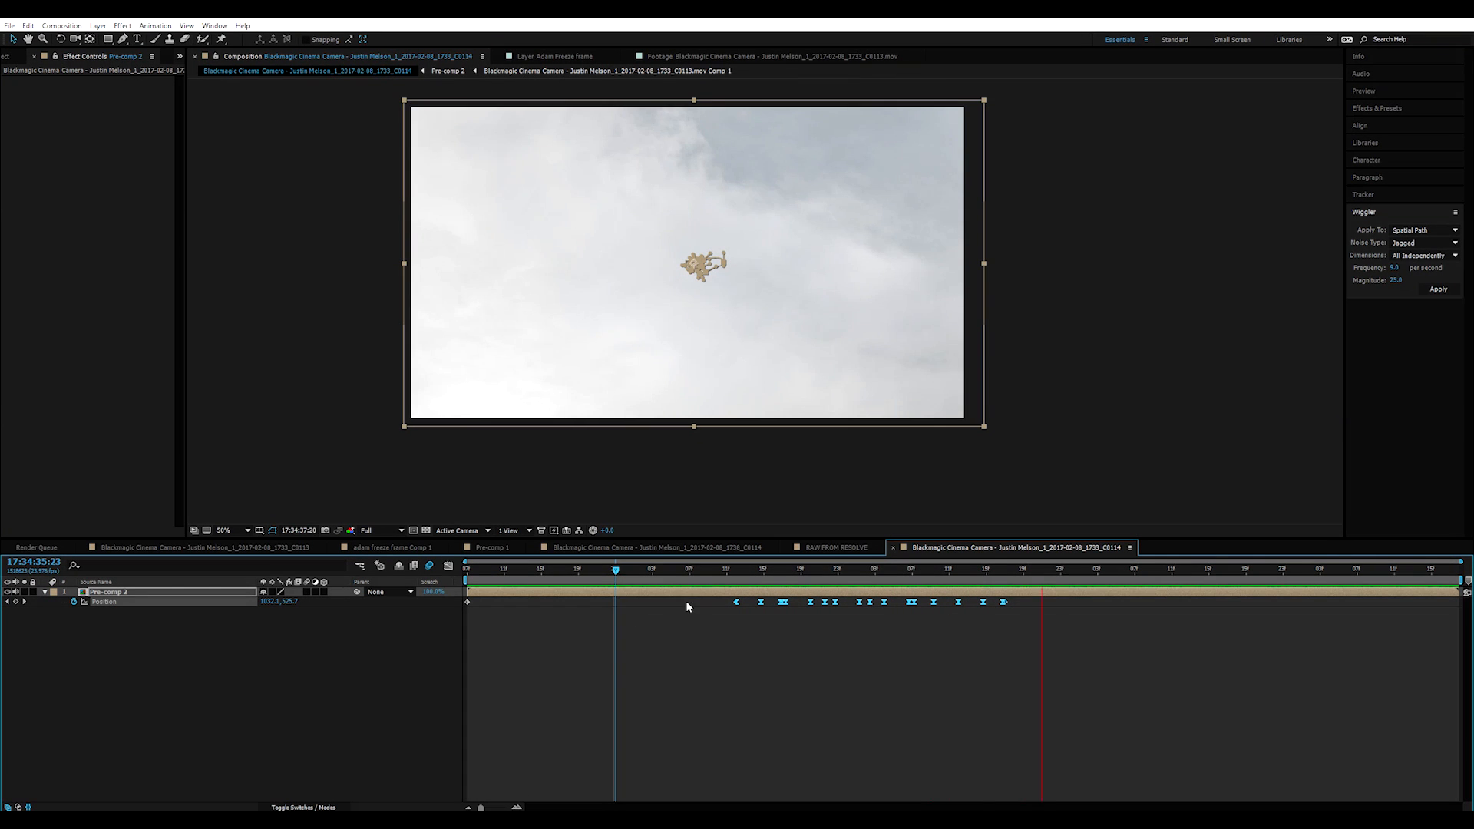
Step: Add a Position keyframe at 17:34:38:10 and select it together with the keyframe at 17:34:37:17
left_click(720, 575)
left_click_drag(721, 581, 966, 594)
left_click(978, 667)
key("space")
key("space")
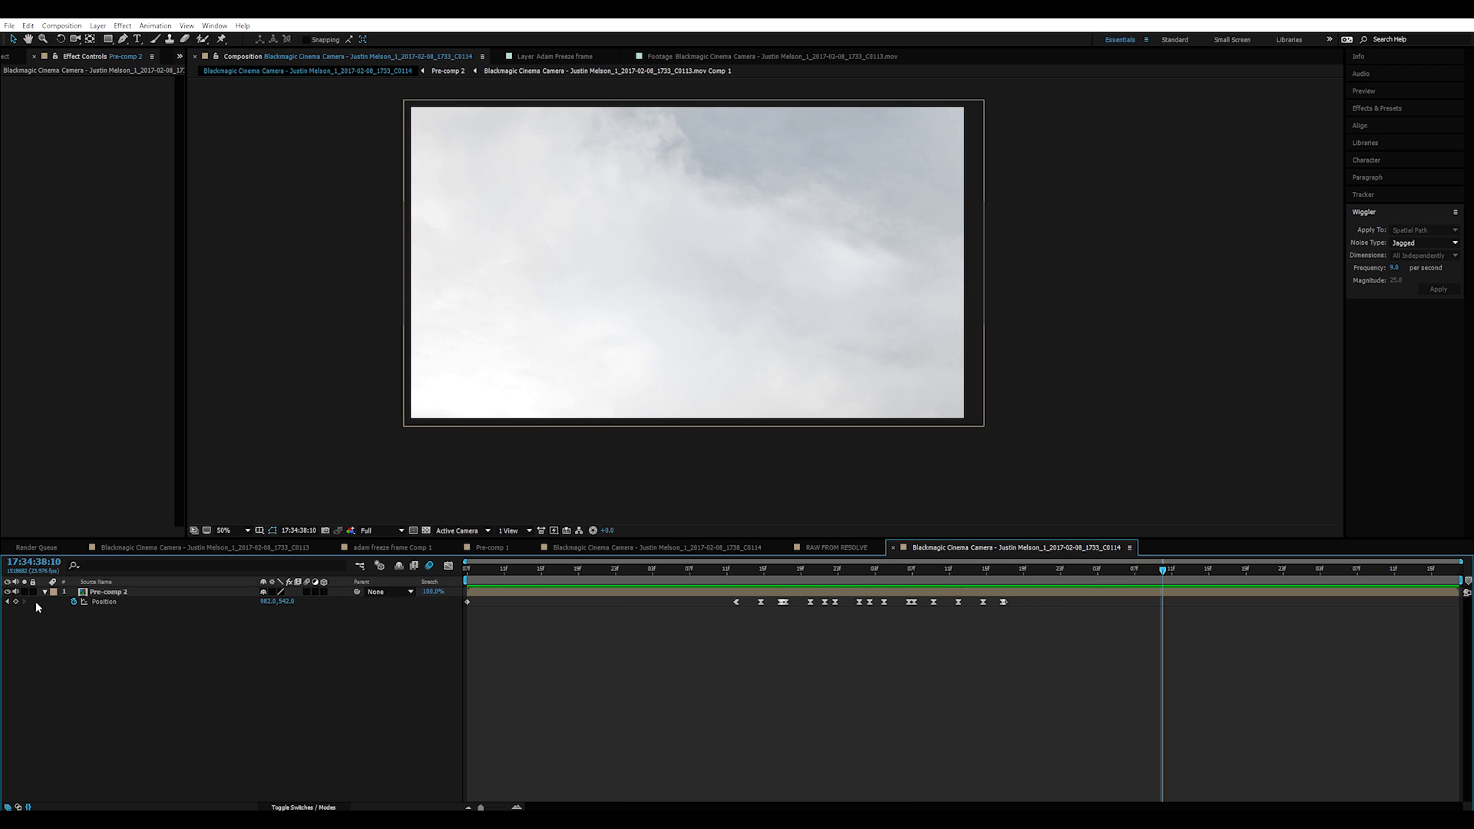
left_click(16, 602)
left_click_drag(1207, 639, 1004, 610)
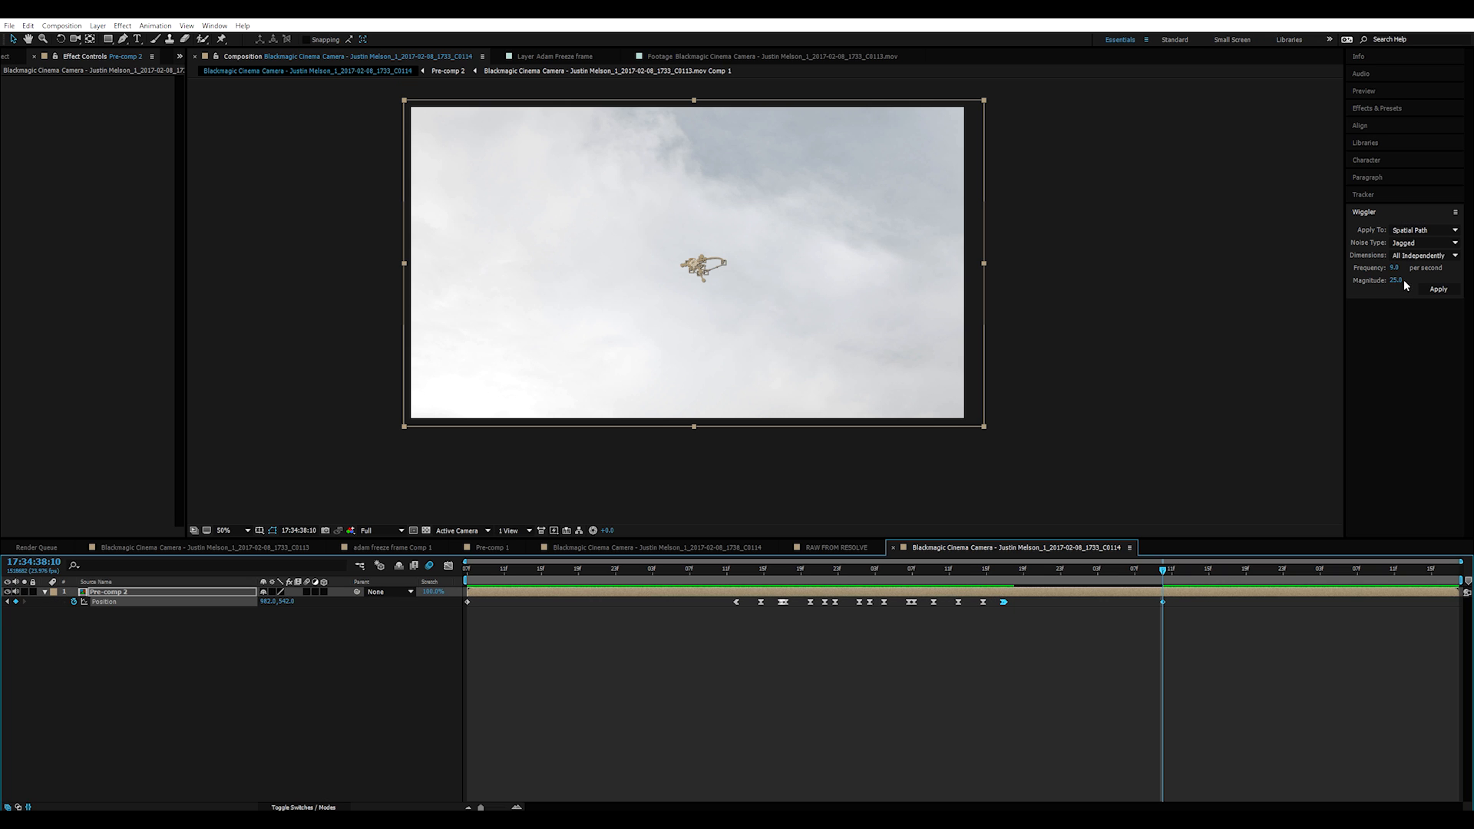
Step: Apply the Wiggler to the two selected keyframes at 3 per second with magnitude 12, and play back the settling shake
left_click(1393, 268)
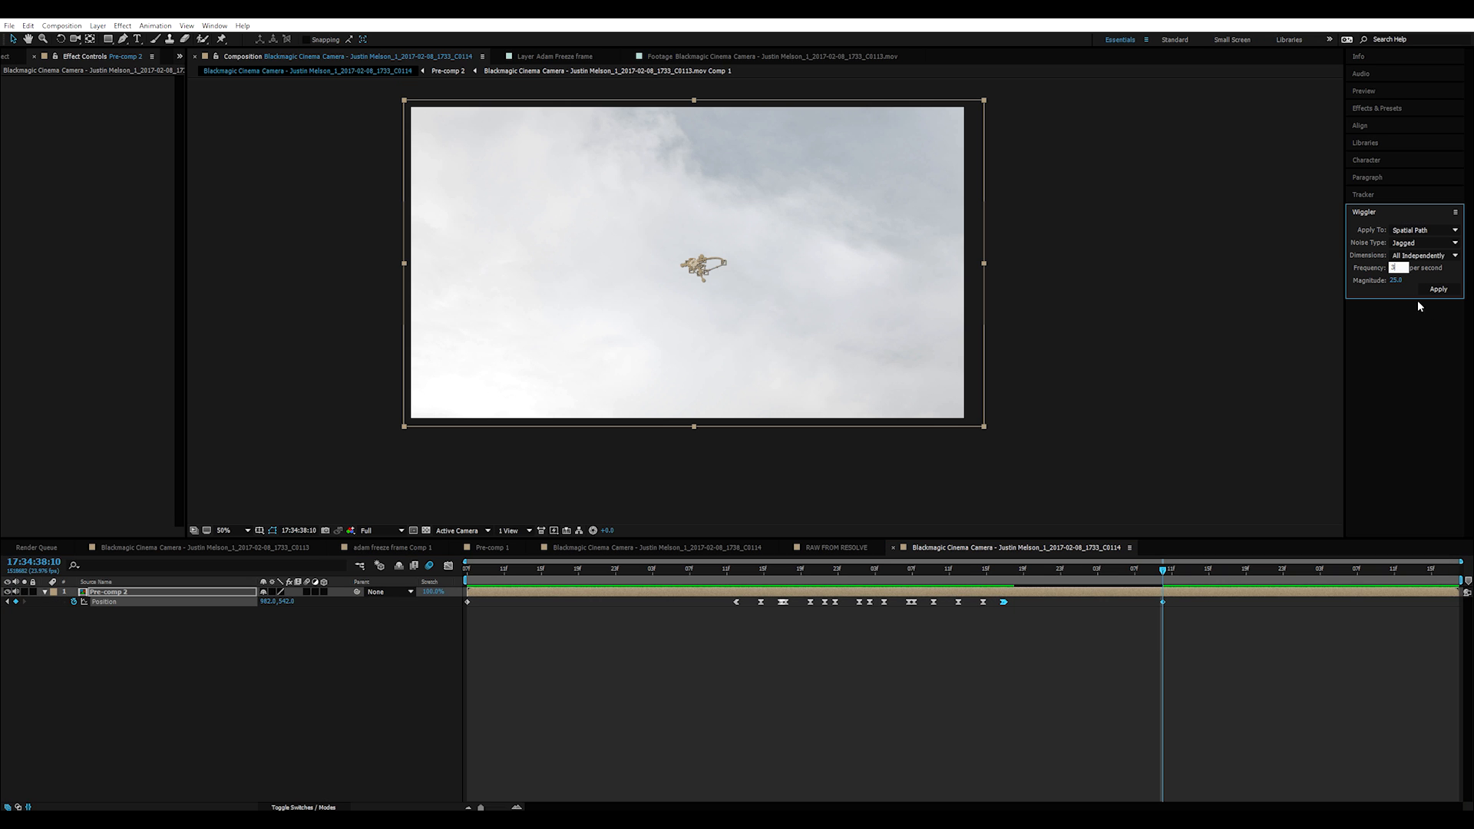
left_click(1394, 281)
type("12")
key("Return")
left_click(1439, 290)
left_click(857, 569)
key("space")
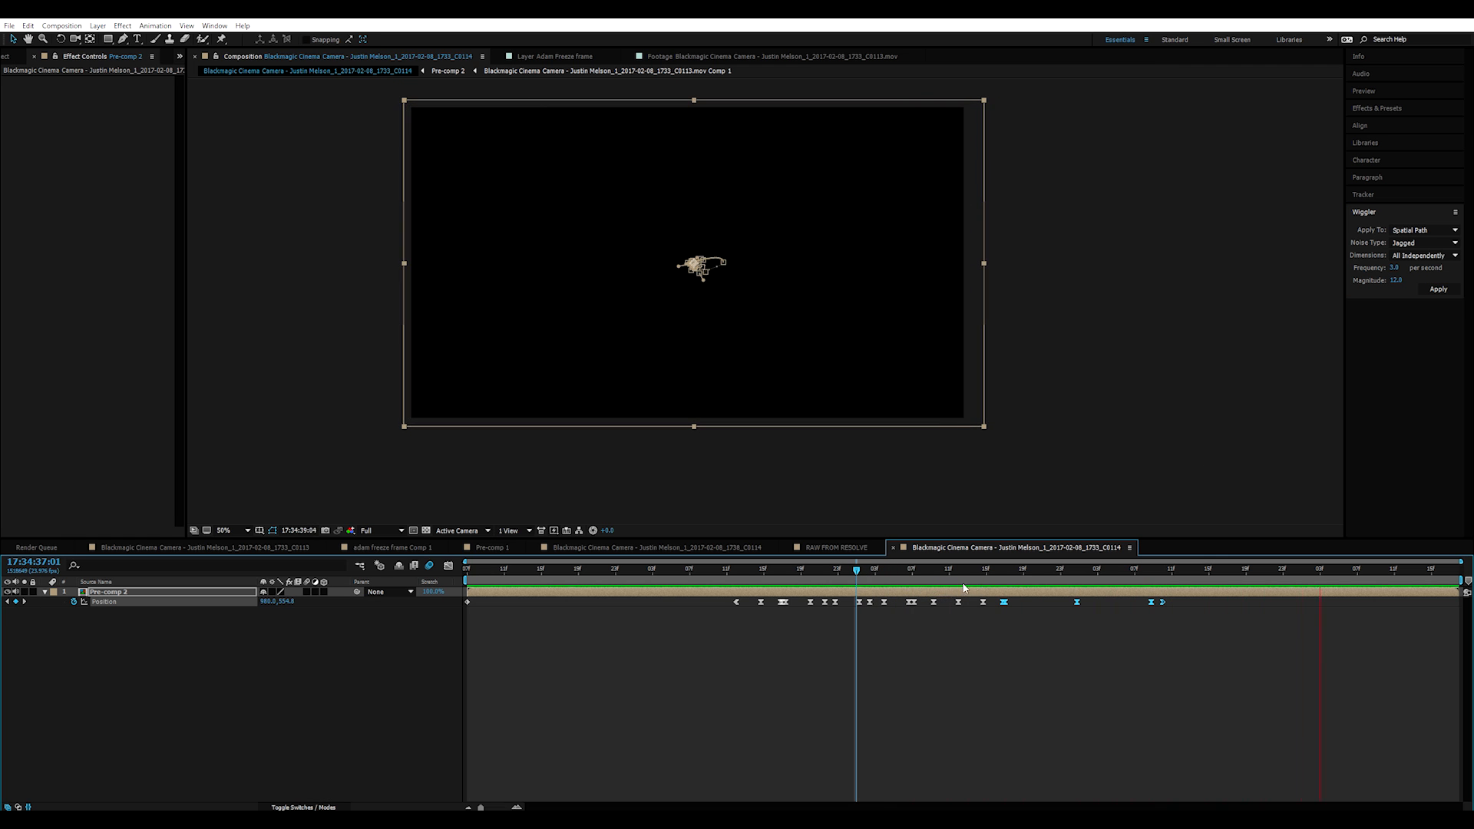
Step: Apply Motion Tile to Pre-comp 2 with Mirror Edges on and Output Height 110 to fill the exposed frame edges
left_click_drag(905, 570, 981, 572)
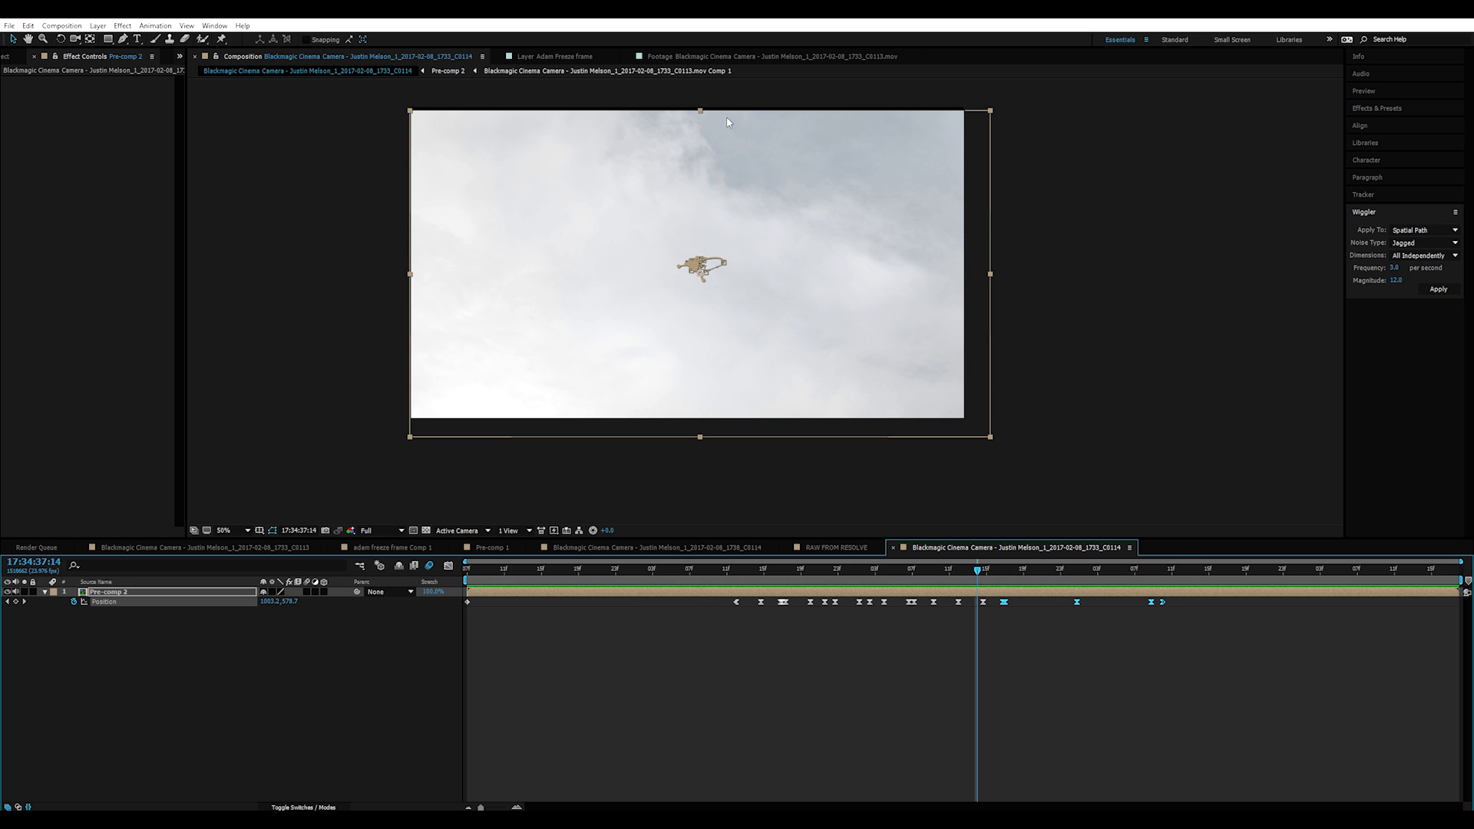
left_click(1381, 110)
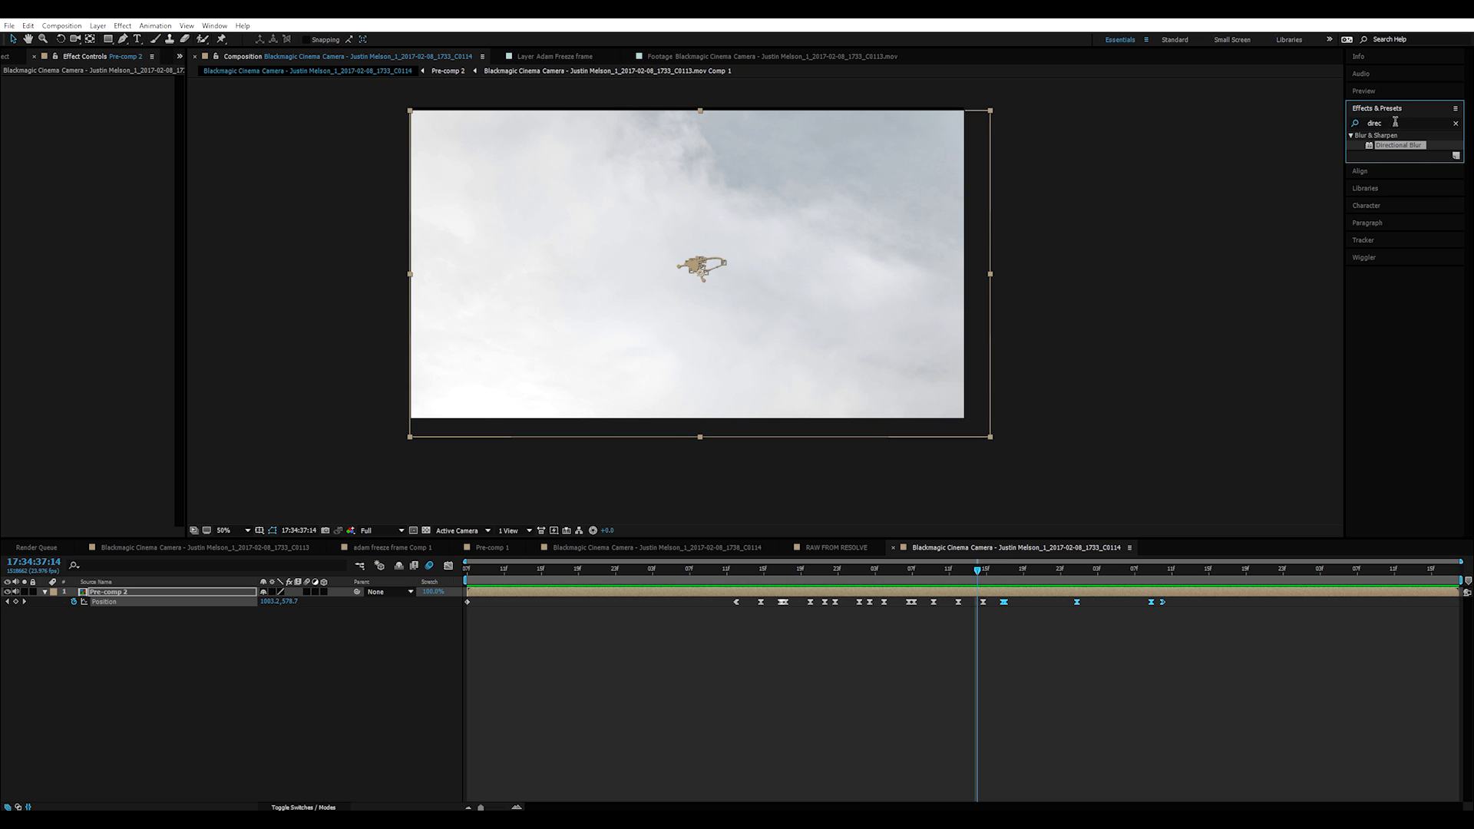
left_click(1395, 124)
type("motion")
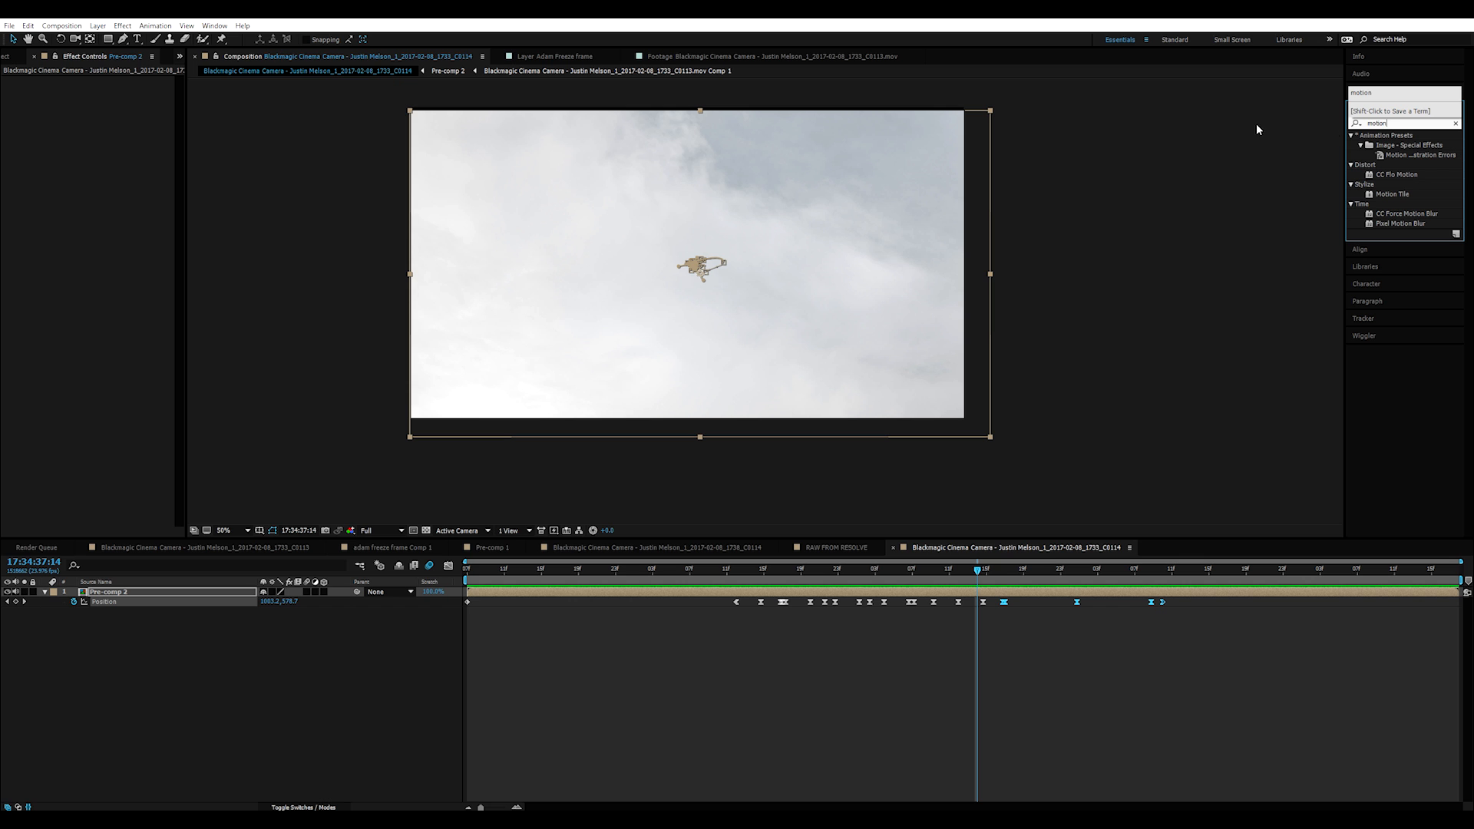
left_click_drag(1386, 196, 142, 601)
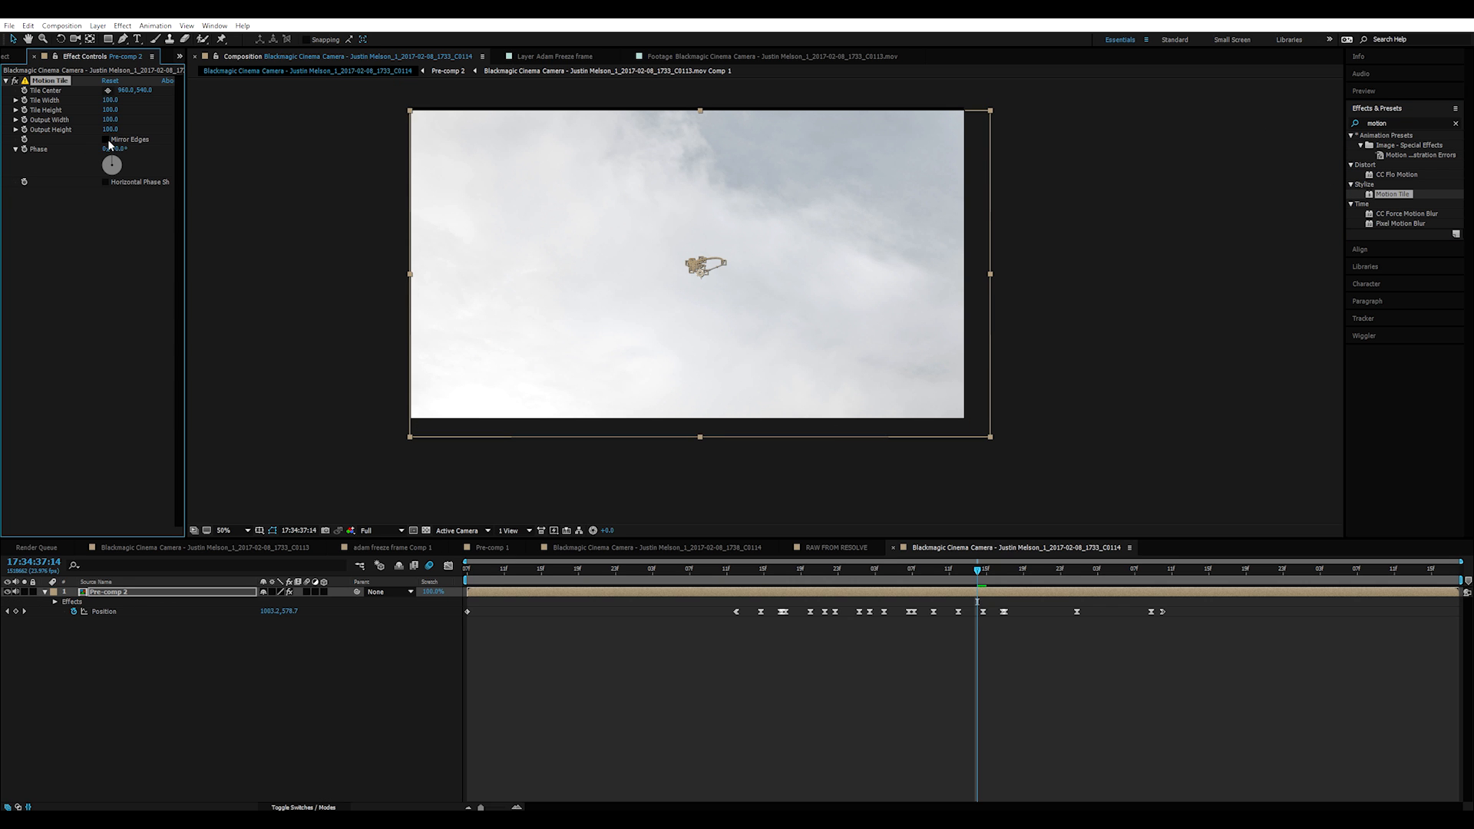
left_click(113, 129)
left_click(138, 271)
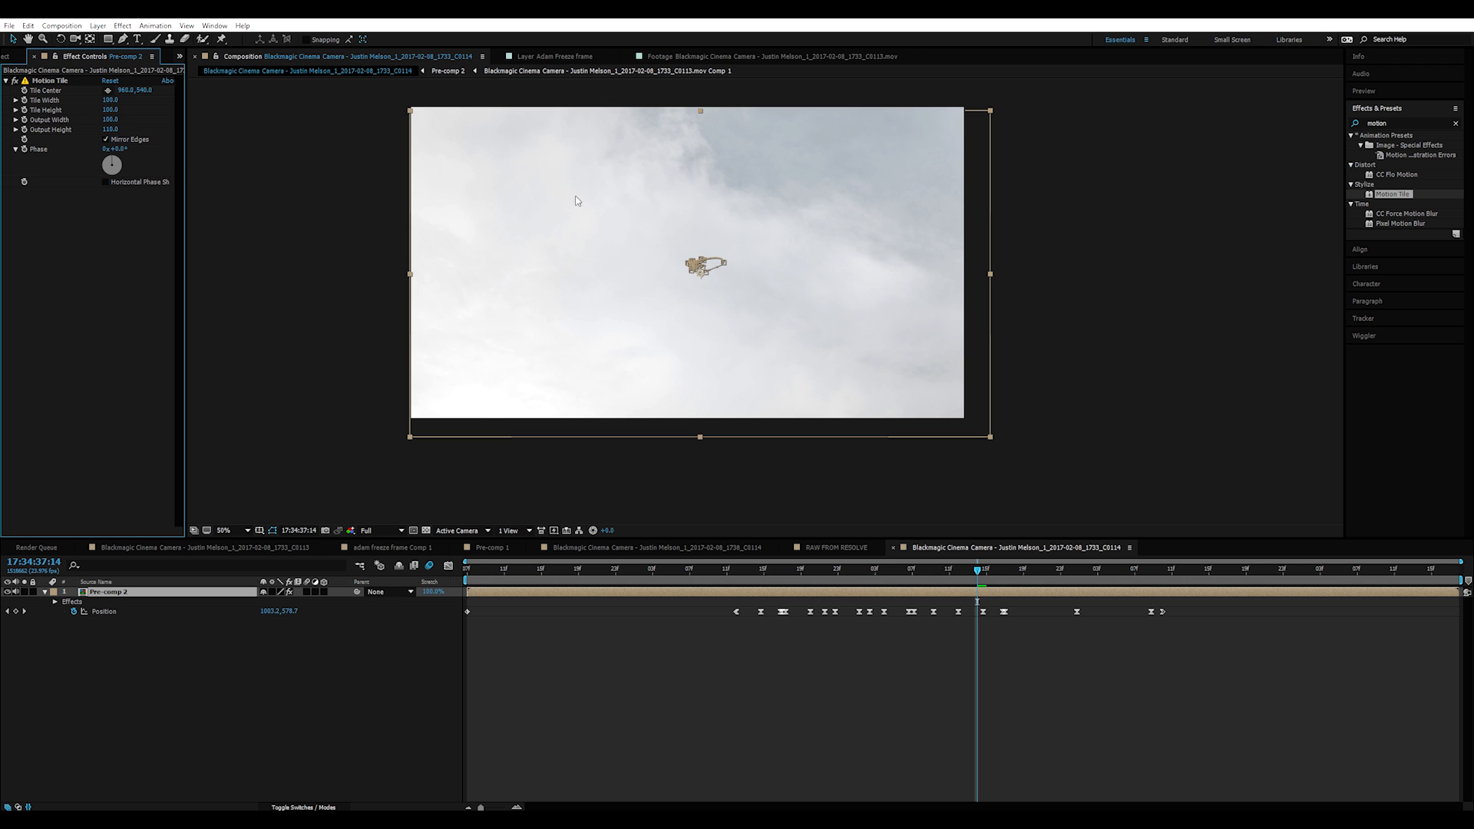
Step: Play back the tiled camera shake from 17:34:36:12 and from the start, stopping at the take-off at 17:34:36:11
left_click_drag(927, 571, 723, 606)
key("space")
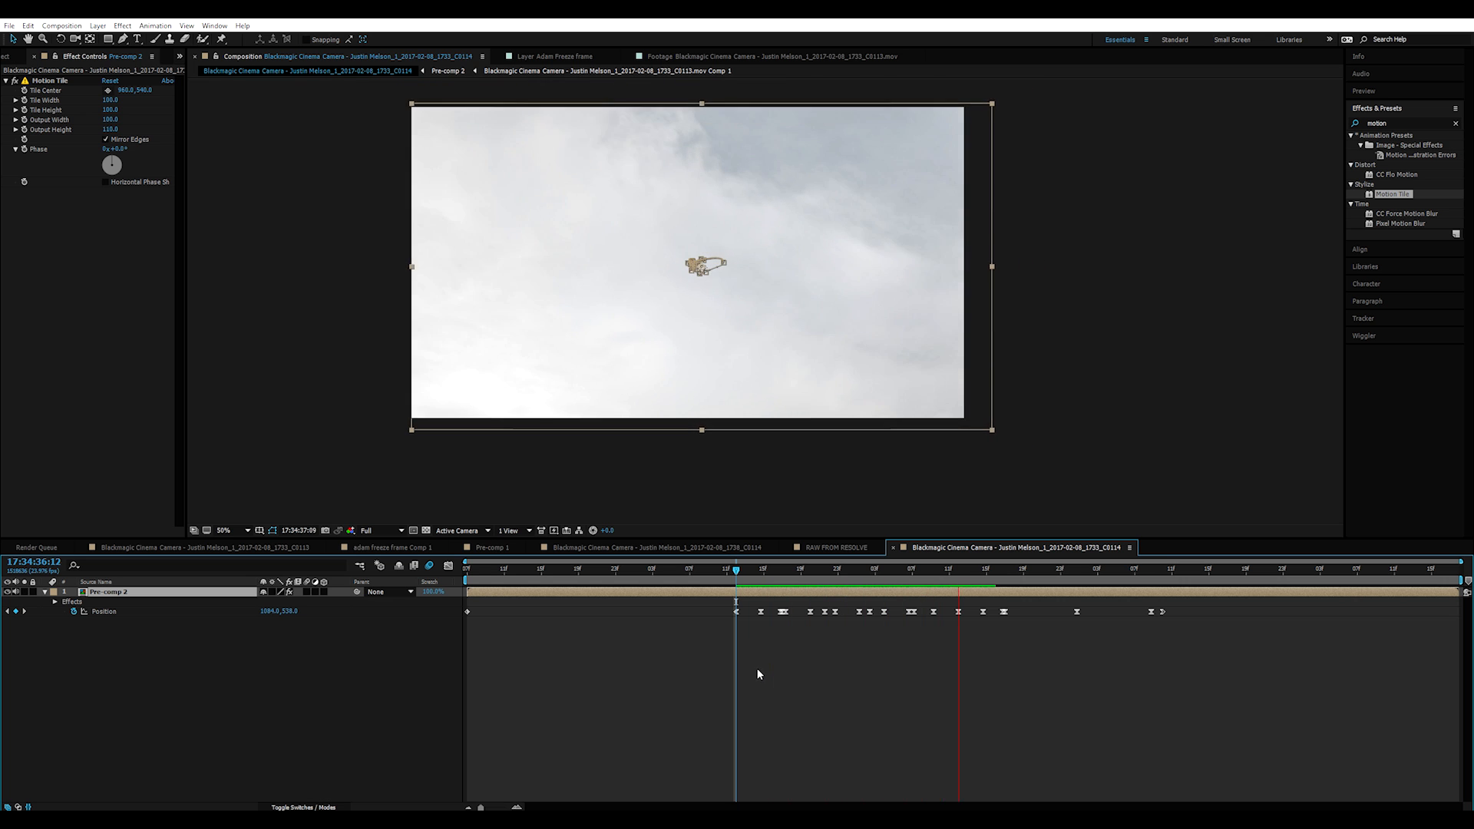
left_click_drag(723, 571, 347, 634)
key("space")
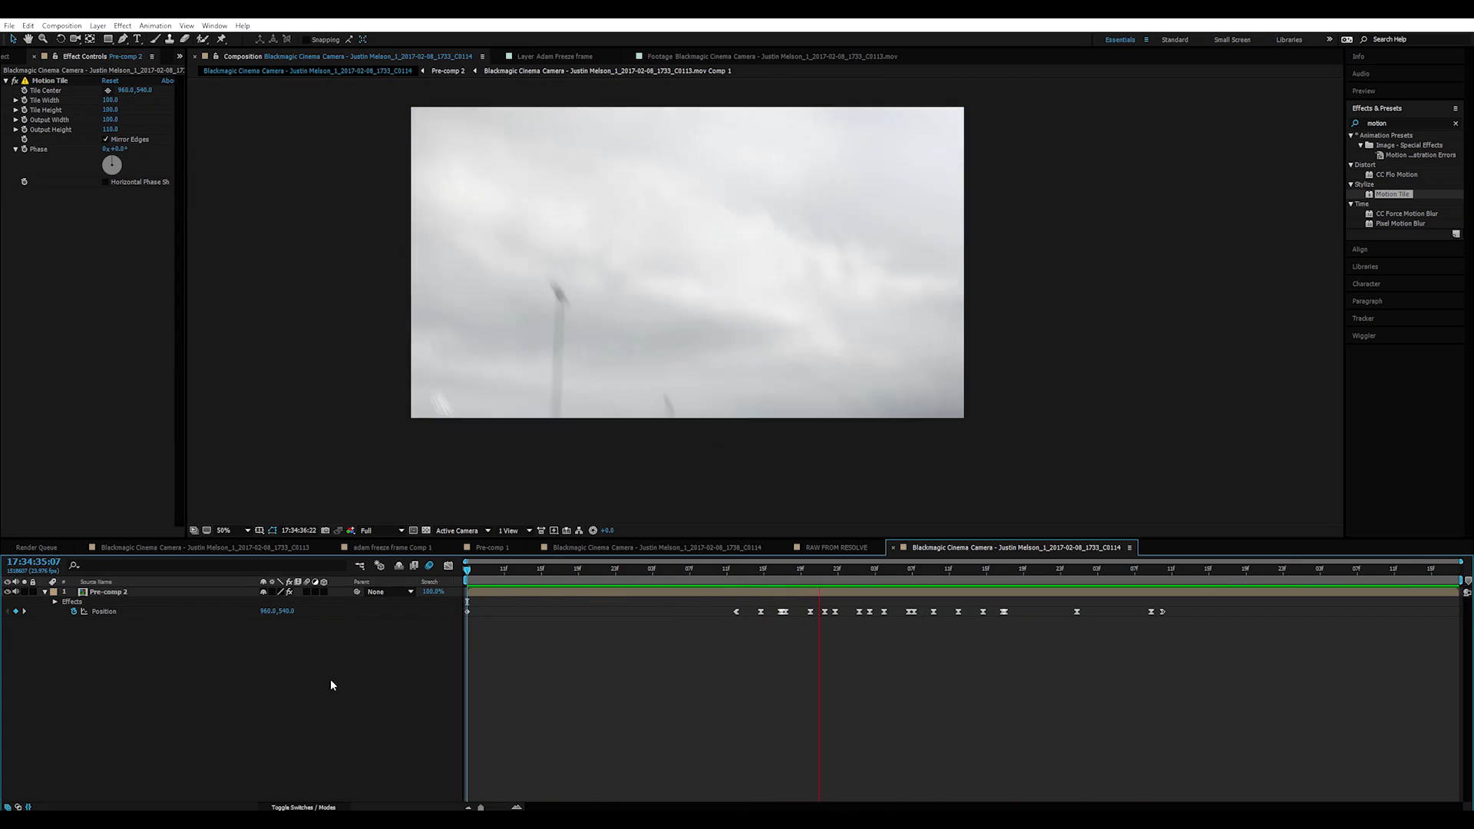
left_click_drag(534, 582, 721, 644)
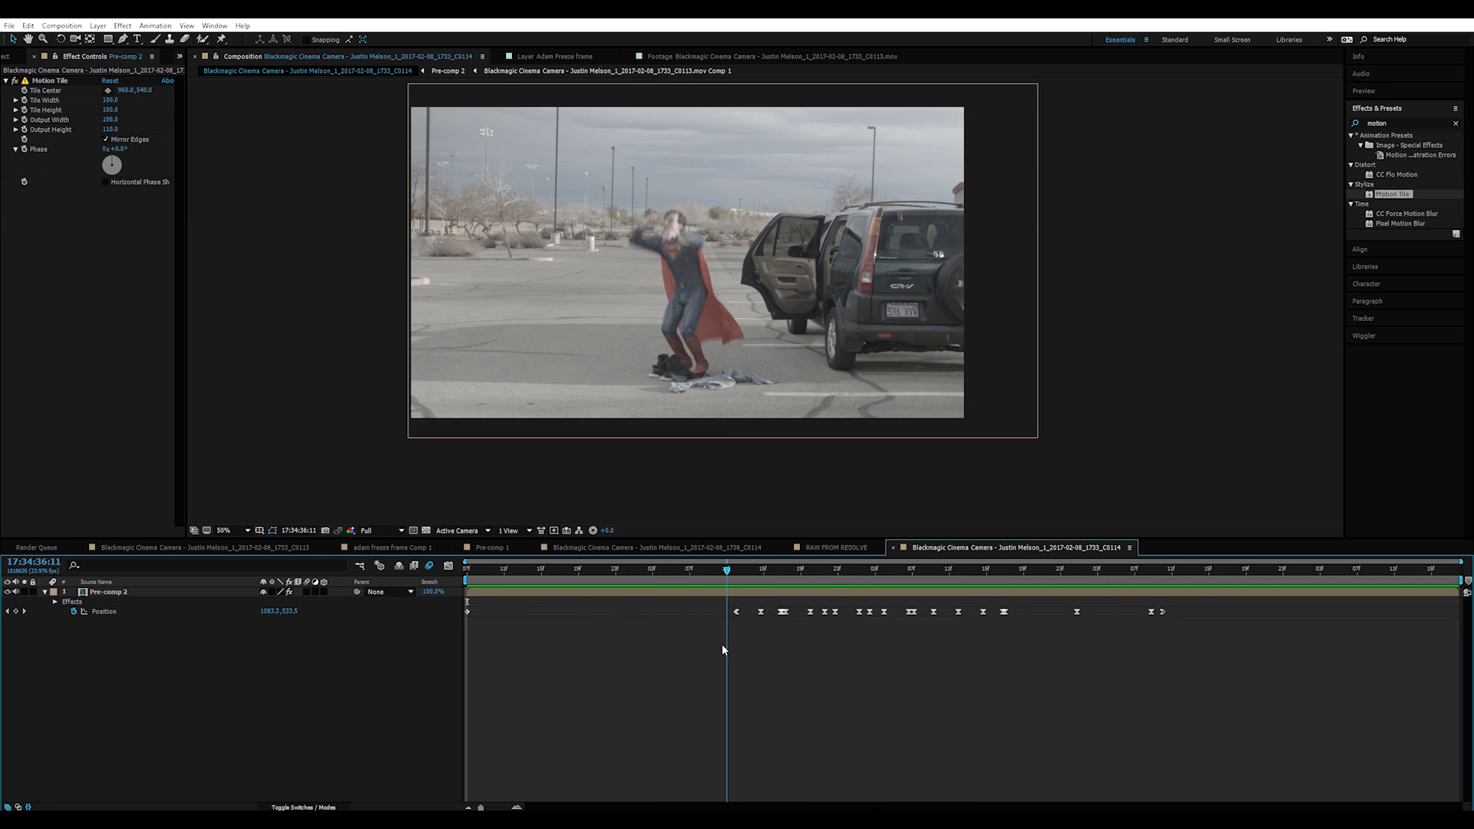
Step: Preview the Sparks clips and Welding_Ceiling_02.mov in the project footage to choose a take-off spark
left_click(4, 56)
scroll(82, 325, "down", 12)
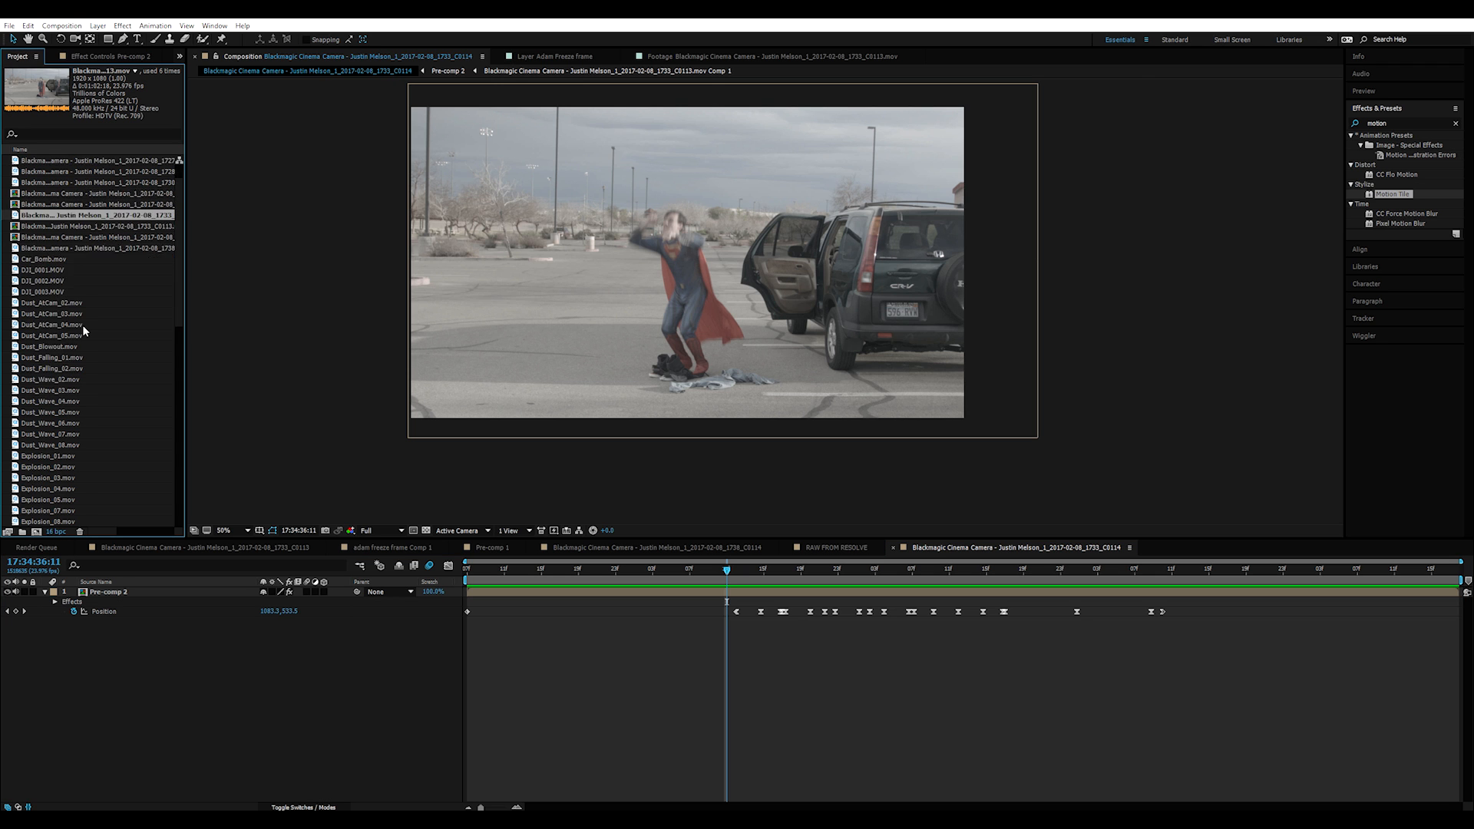
scroll(85, 326, "down", 3)
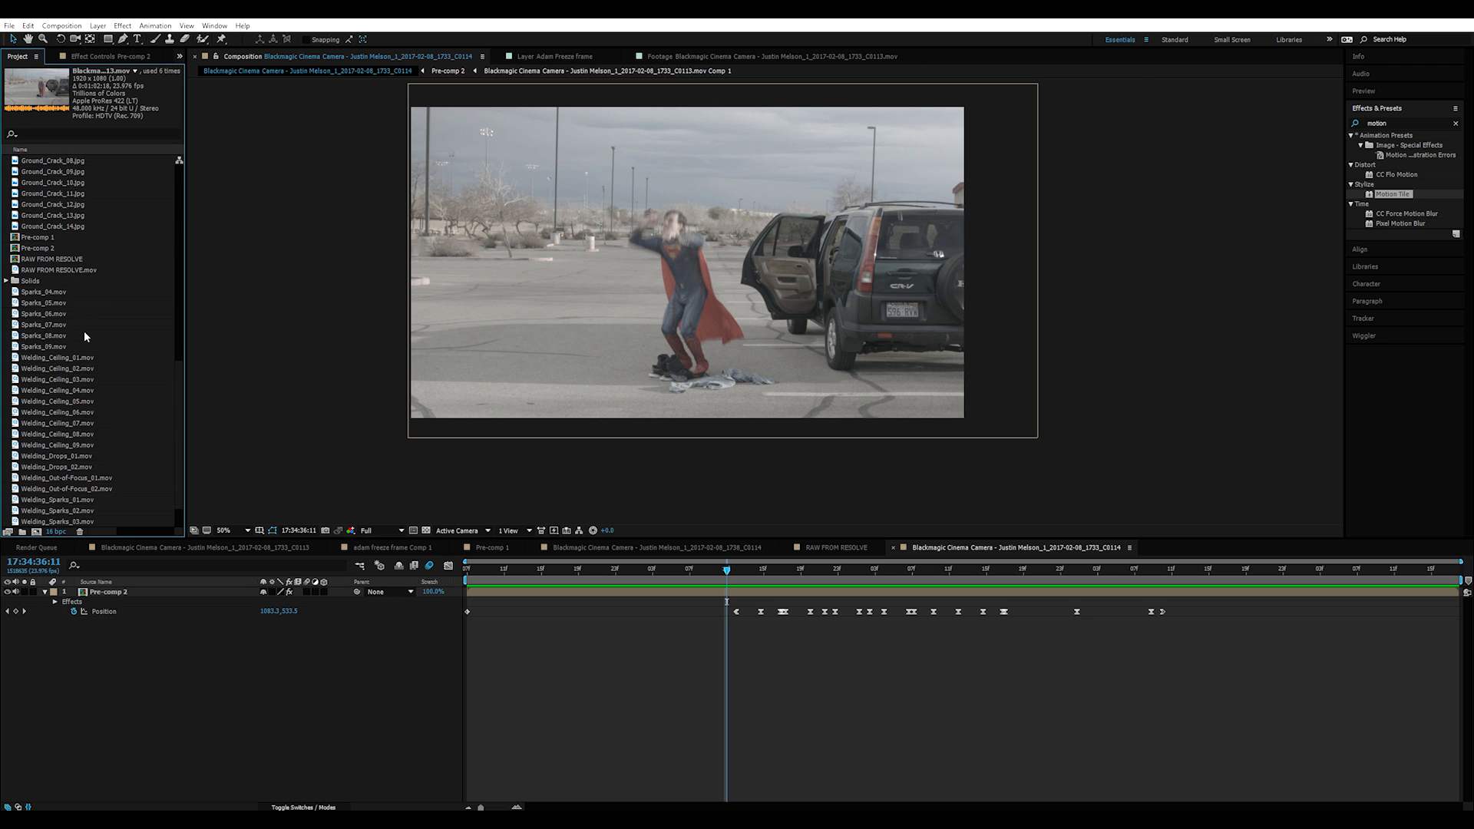
double_click(46, 336)
key("space")
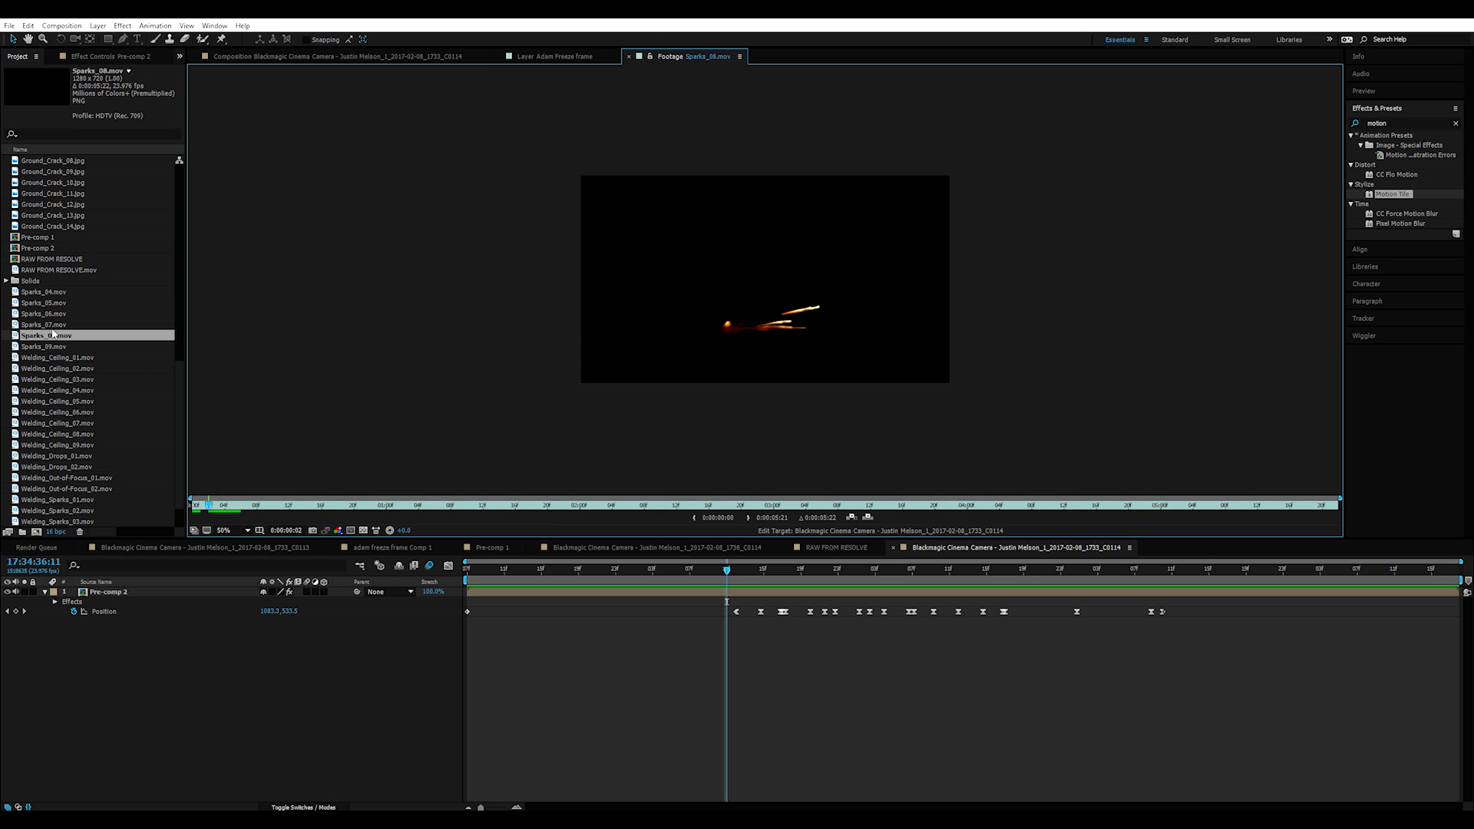
double_click(54, 348)
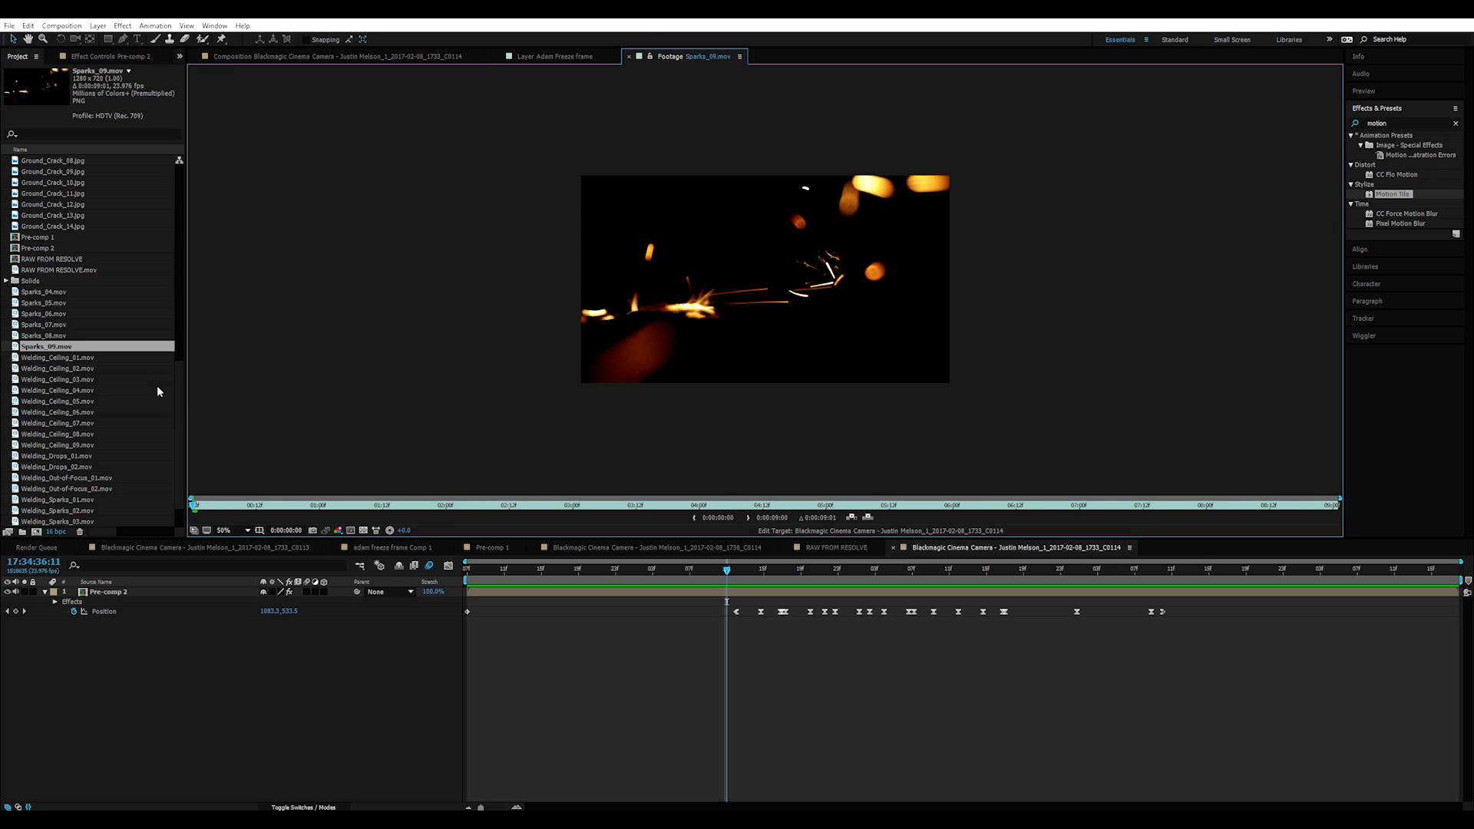
double_click(46, 302)
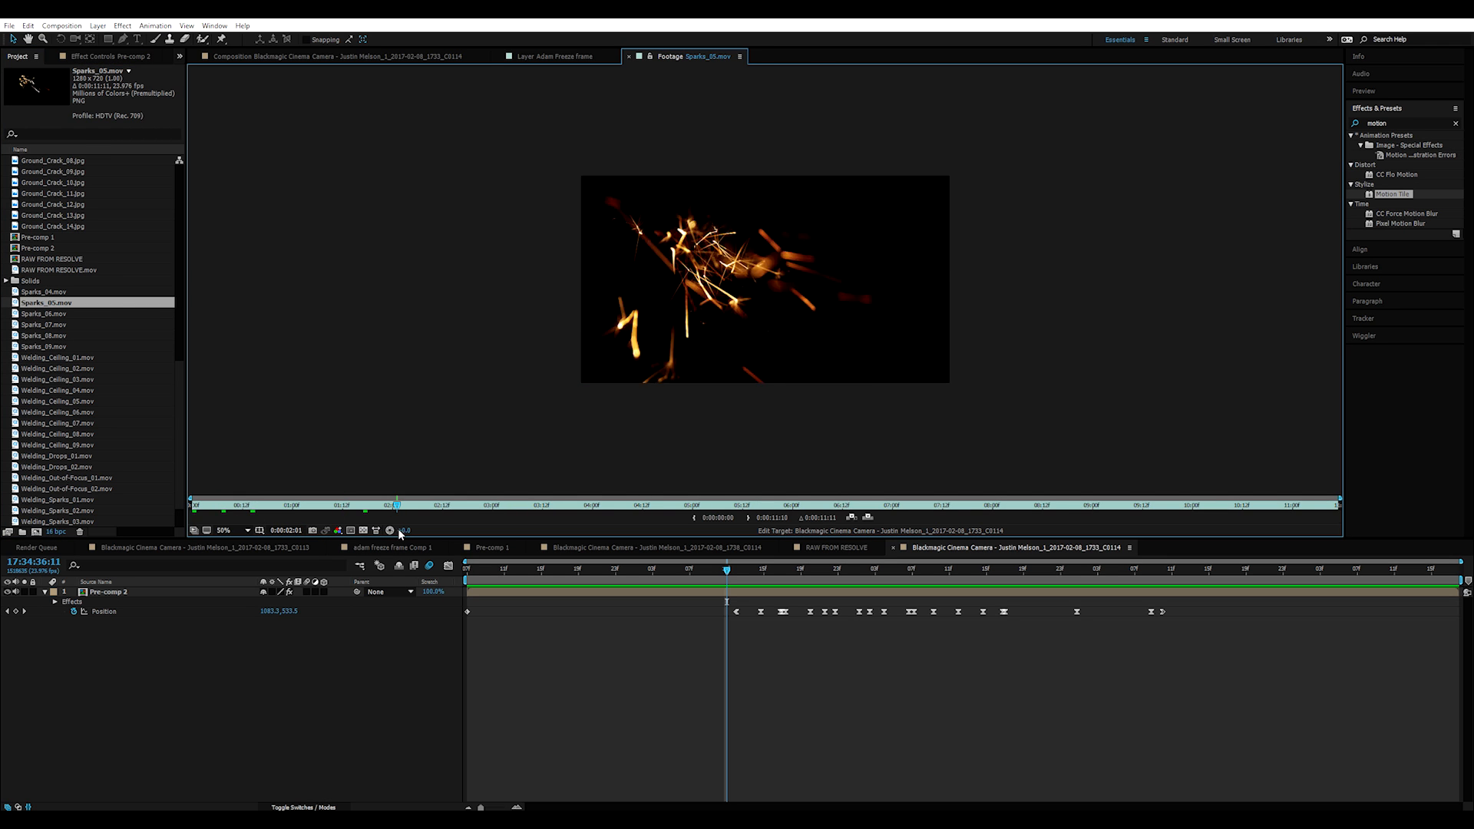
double_click(48, 292)
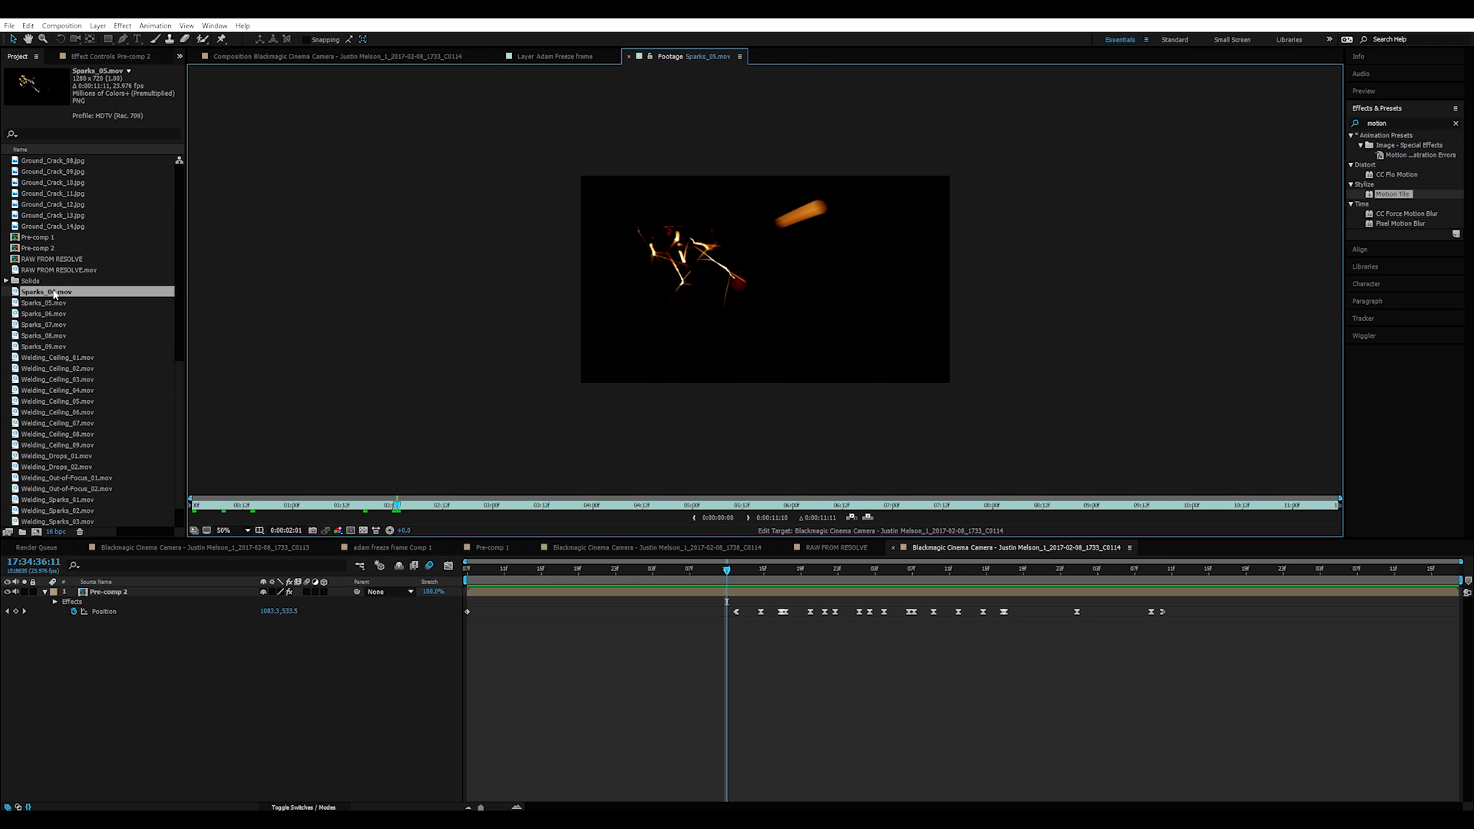
double_click(61, 368)
left_click_drag(276, 512, 303, 525)
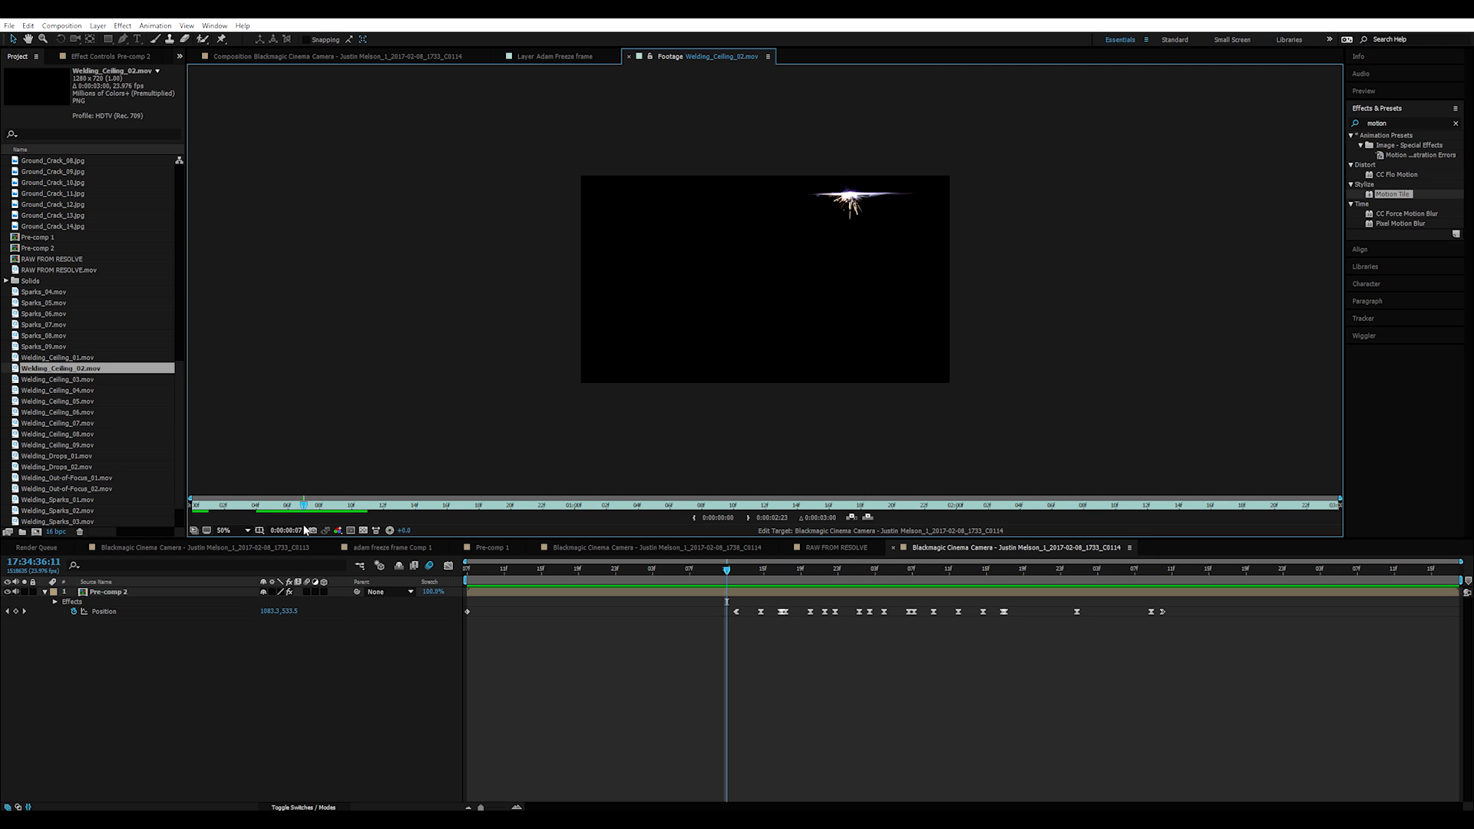
Step: Add Welding_Ceiling_02.mov above Pre-comp 2, rotate it so the sparks shoot upward, scale it to 67%, and place it at the hero's feet
left_click_drag(75, 372, 150, 593)
left_click_drag(540, 550, 623, 225)
key("w")
key("v")
left_click_drag(623, 328, 707, 355)
key("s")
left_click_drag(303, 603, 277, 603)
left_click_drag(722, 362, 734, 359)
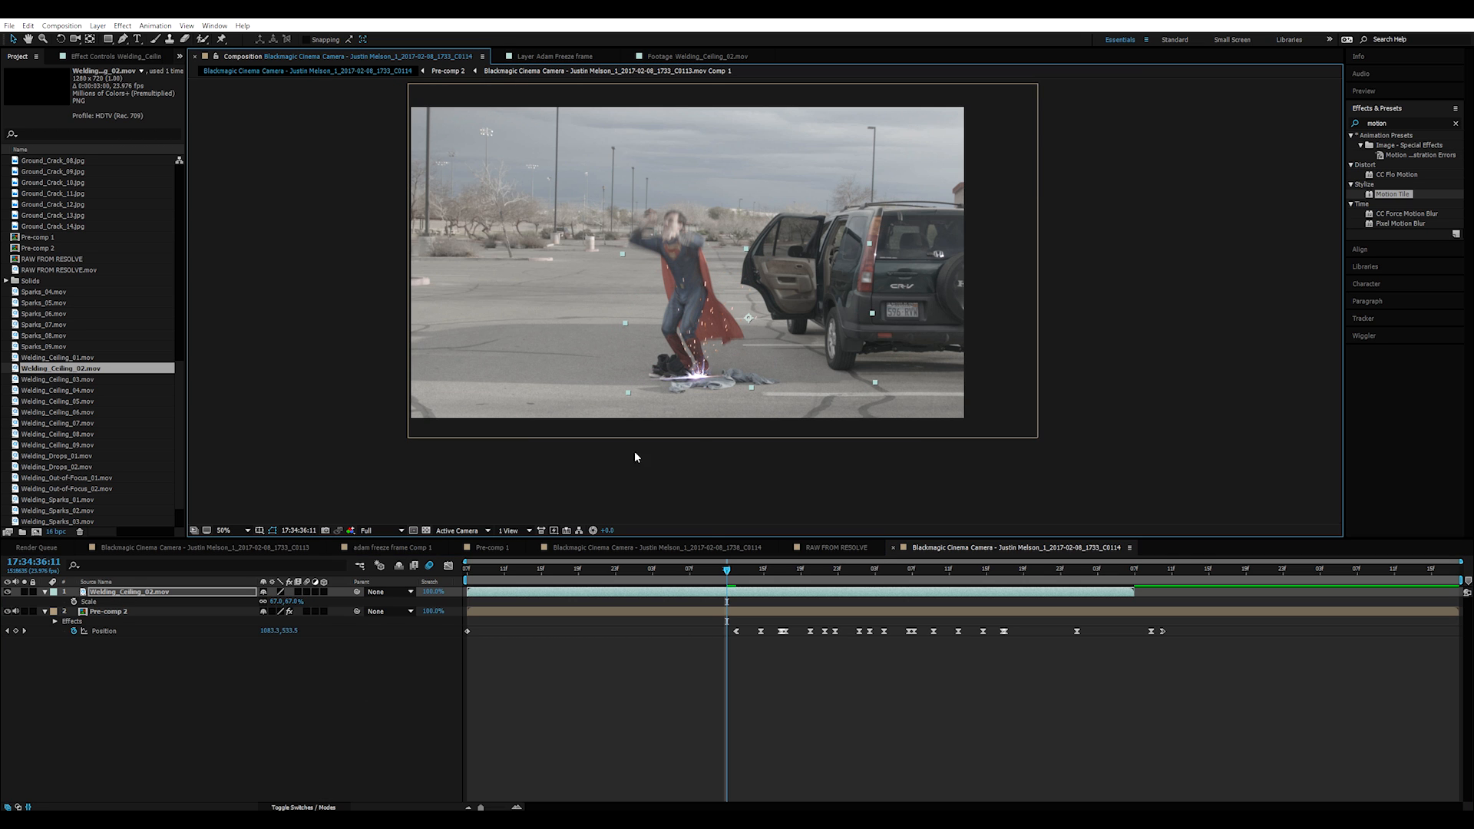
Step: Trim the Welding_Ceiling_02.mov layer to the single frame at 17:34:36:11
key("alt+bracketleft")
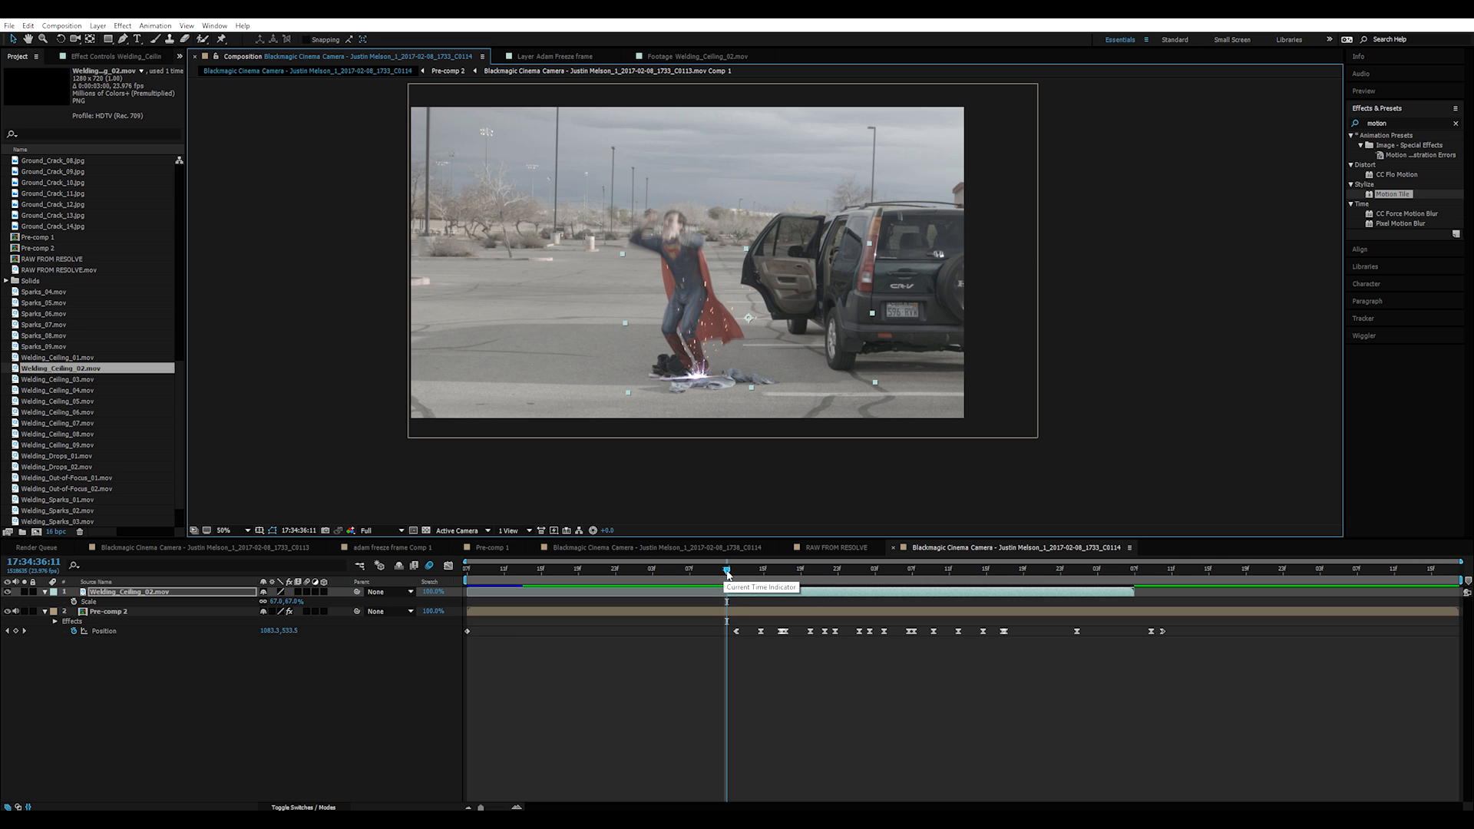
mouse_move(727, 574)
left_mouse_down()
mouse_move(743, 576)
mouse_move(715, 571)
mouse_move(730, 572)
left_mouse_up()
key("alt+bracketright")
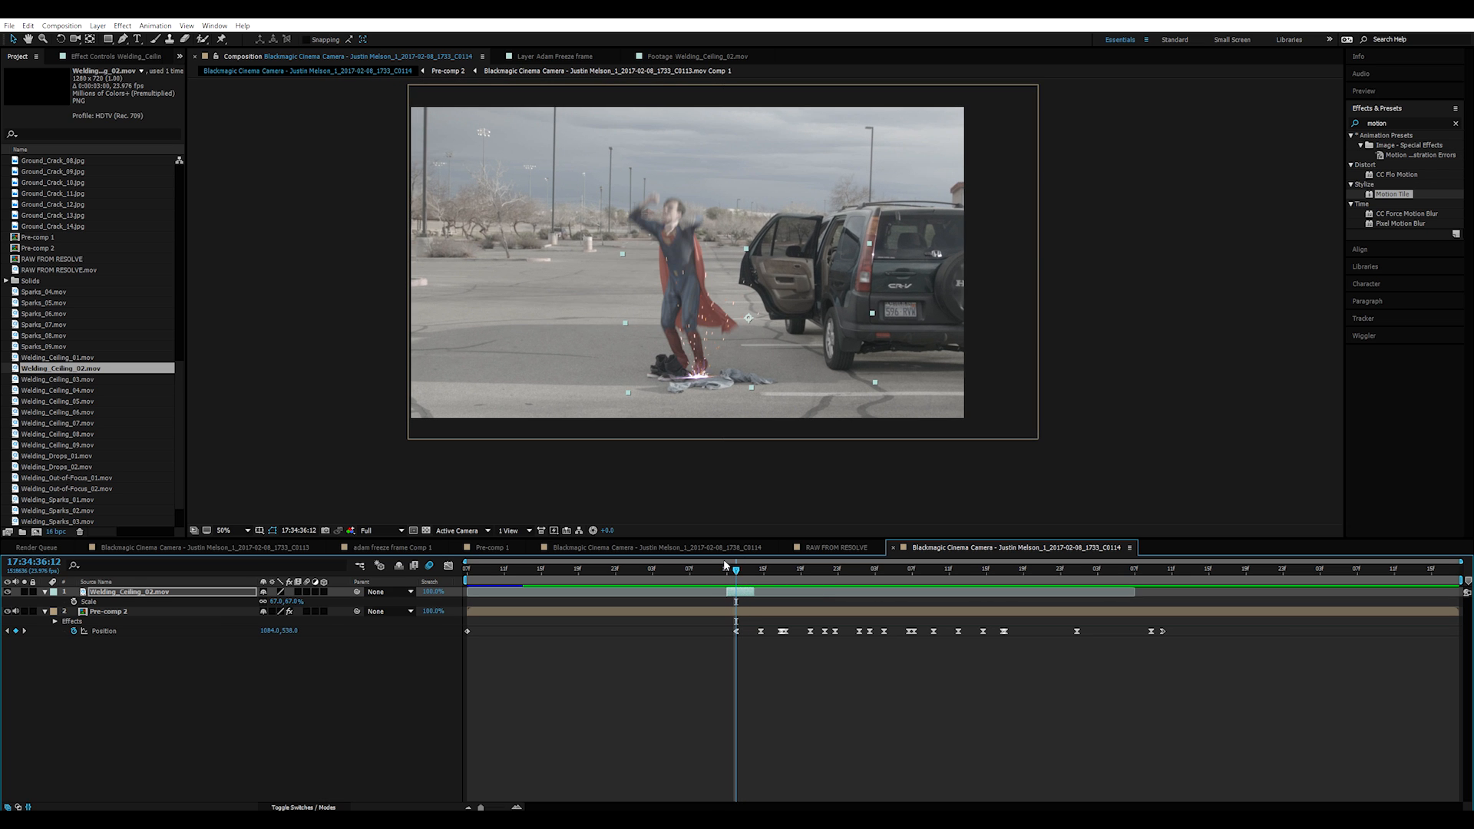
mouse_move(744, 591)
left_mouse_down()
mouse_move(646, 569)
mouse_move(730, 583)
left_mouse_up()
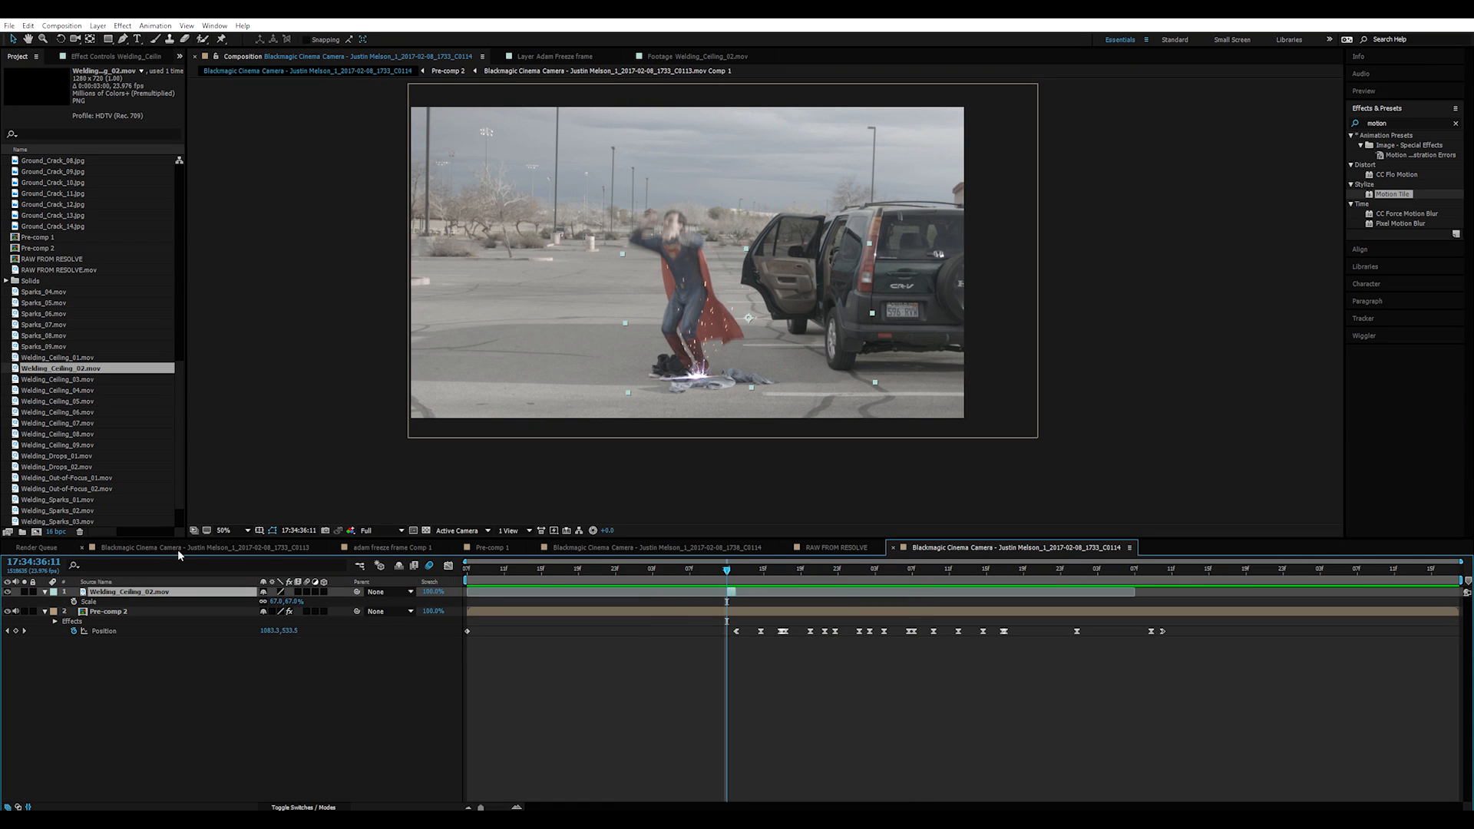
Step: Apply Directional Blur to the Welding_Ceiling_02.mov layer, angle it along the sparks, and set Blur Length to 11
left_click(1390, 123)
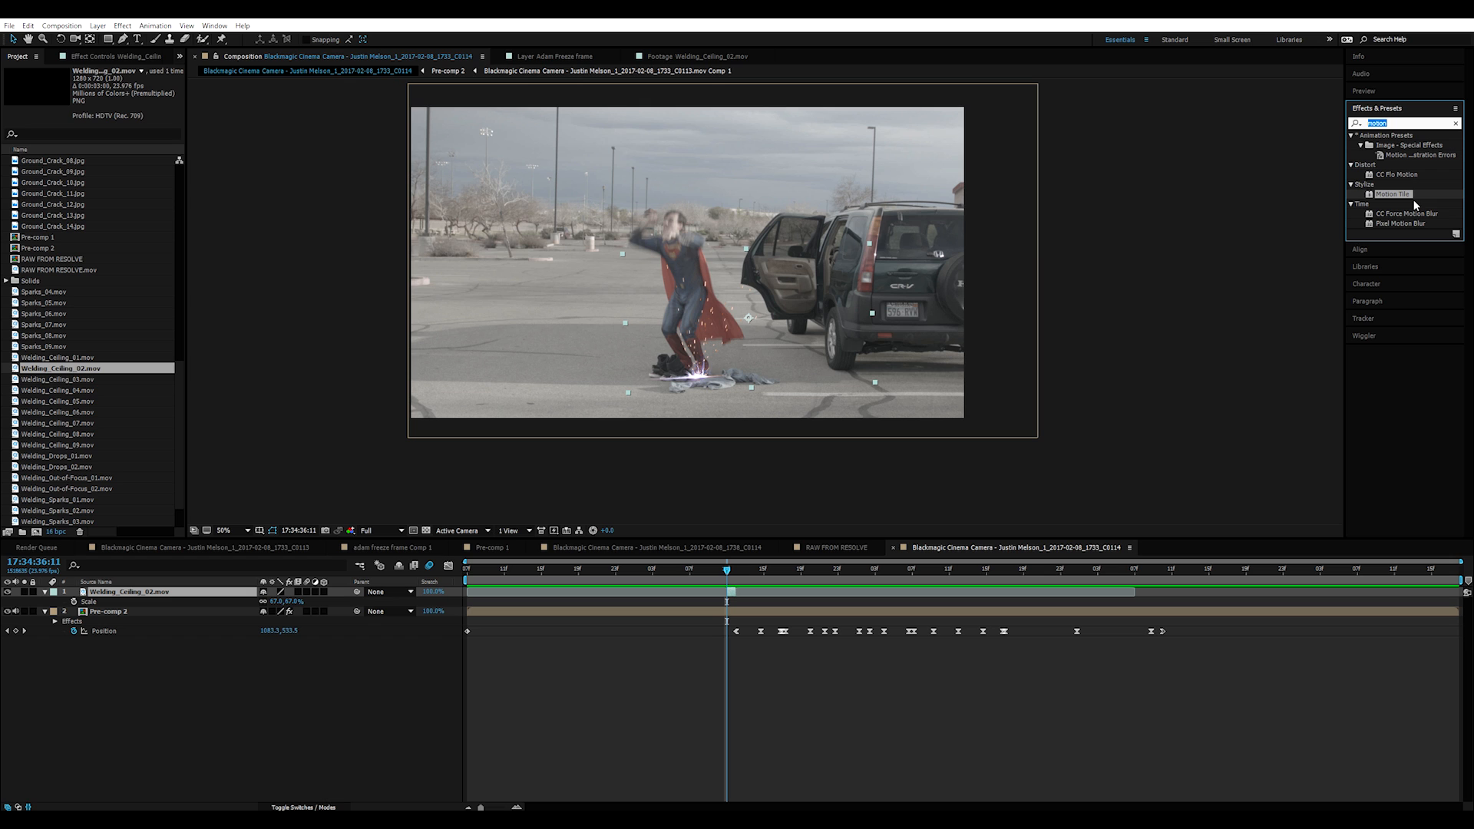
type("dir")
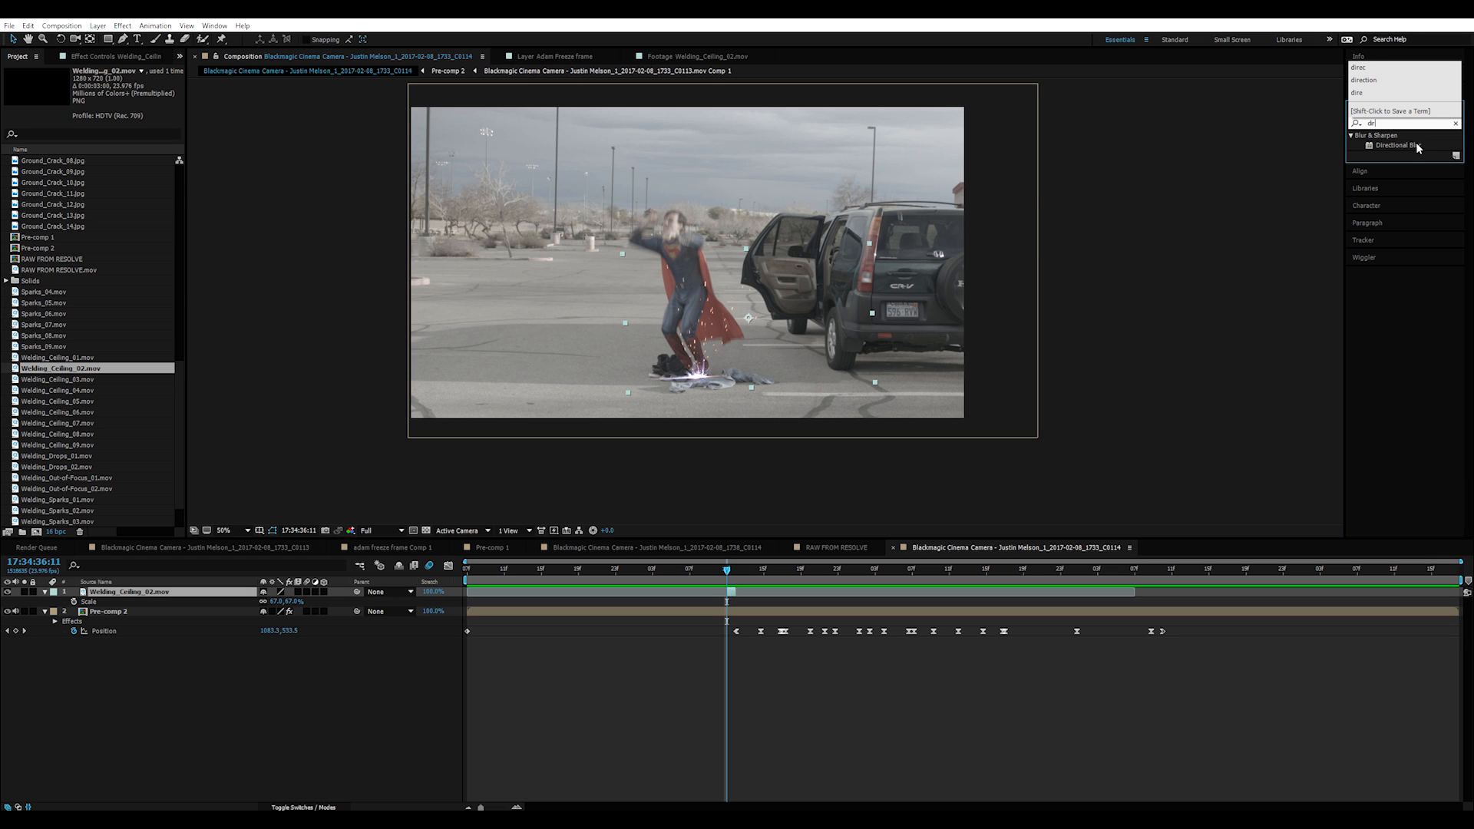
double_click(1412, 145)
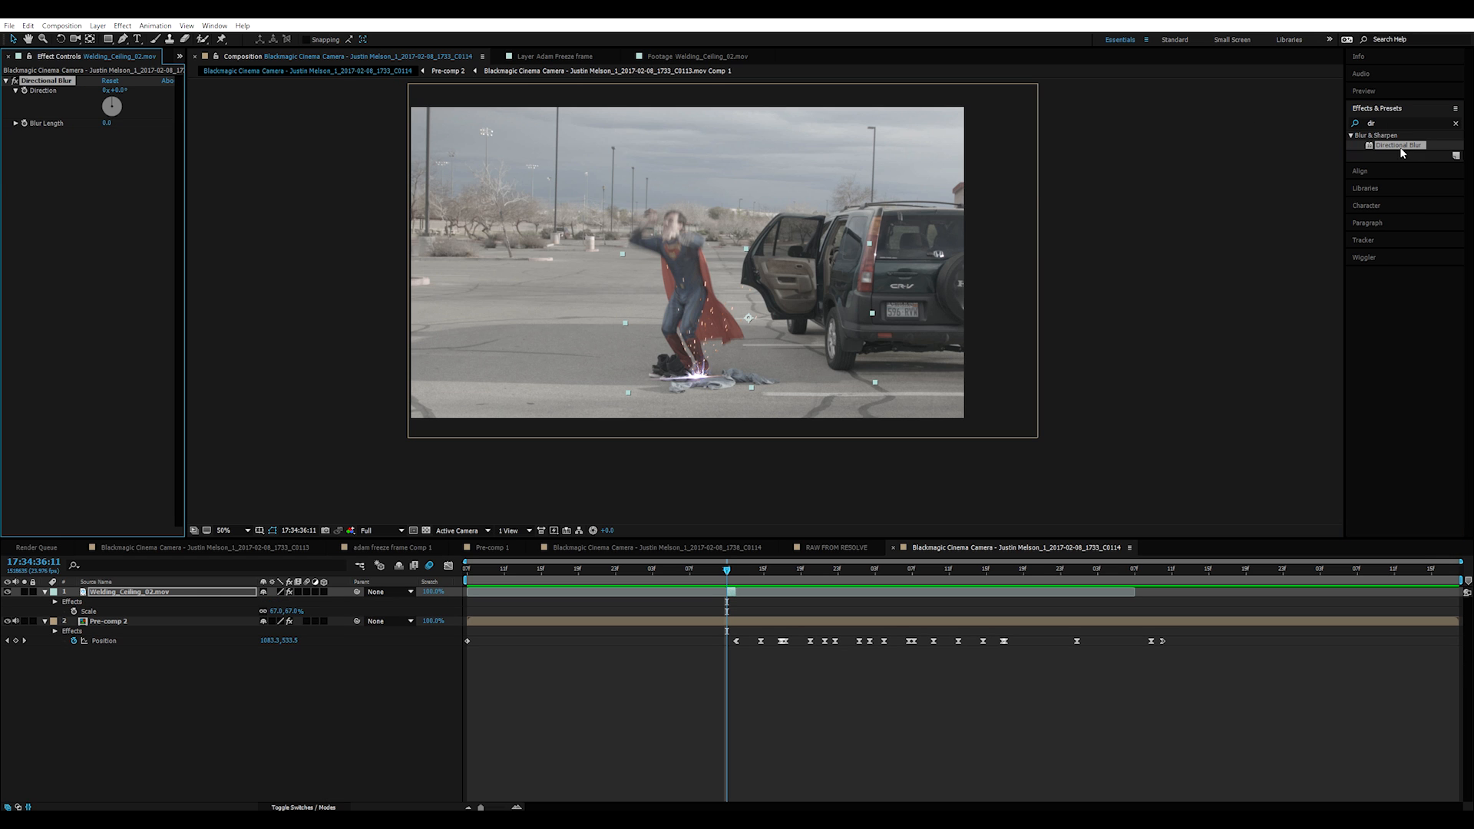
mouse_move(109, 123)
left_mouse_down()
mouse_move(194, 140)
mouse_move(133, 130)
left_mouse_up()
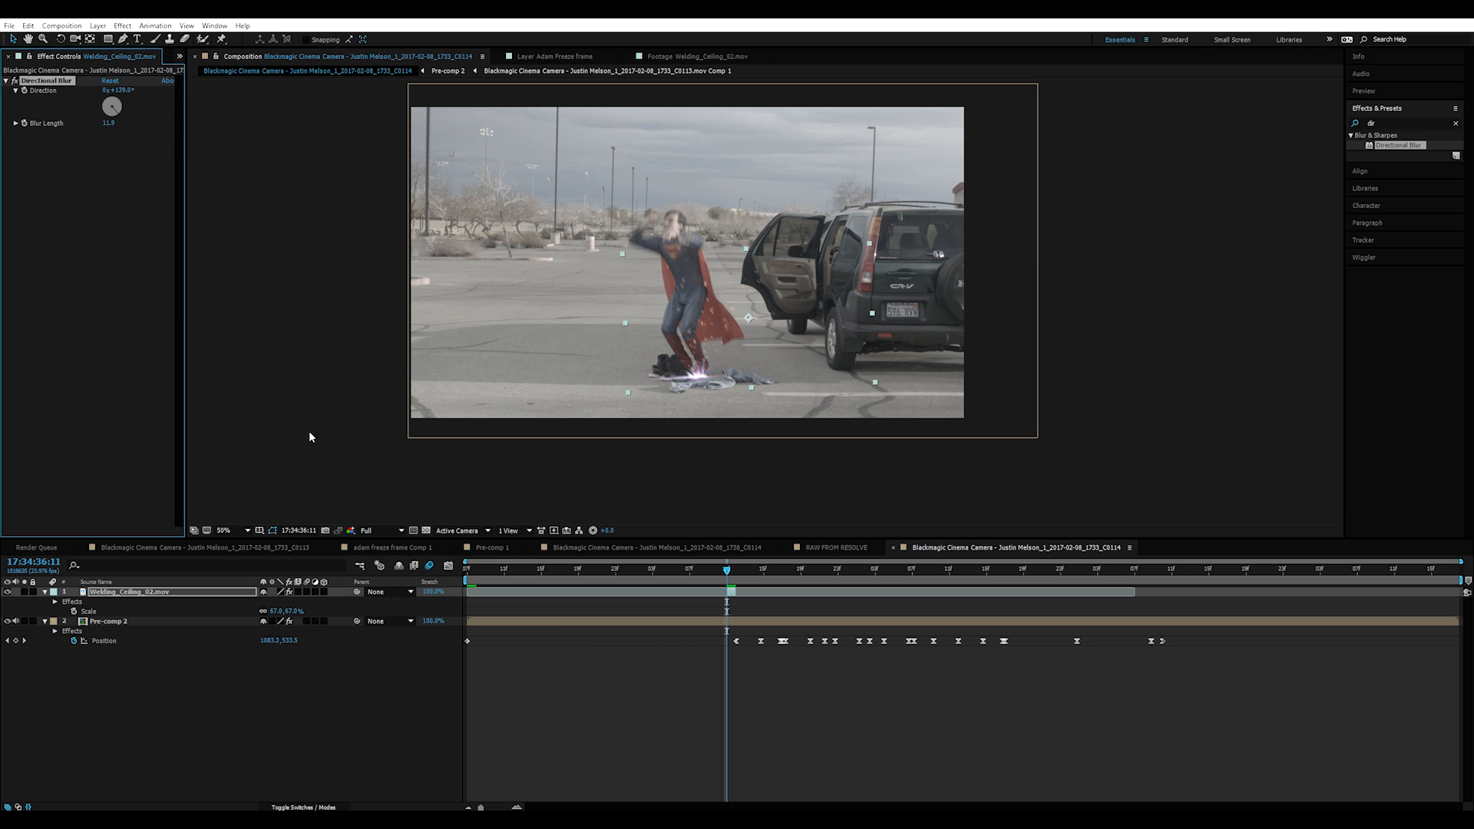
Step: Apply Curves to the welding spark layer and raise the RGB midtones to brighten the sparks
left_click(1381, 122)
type("curves")
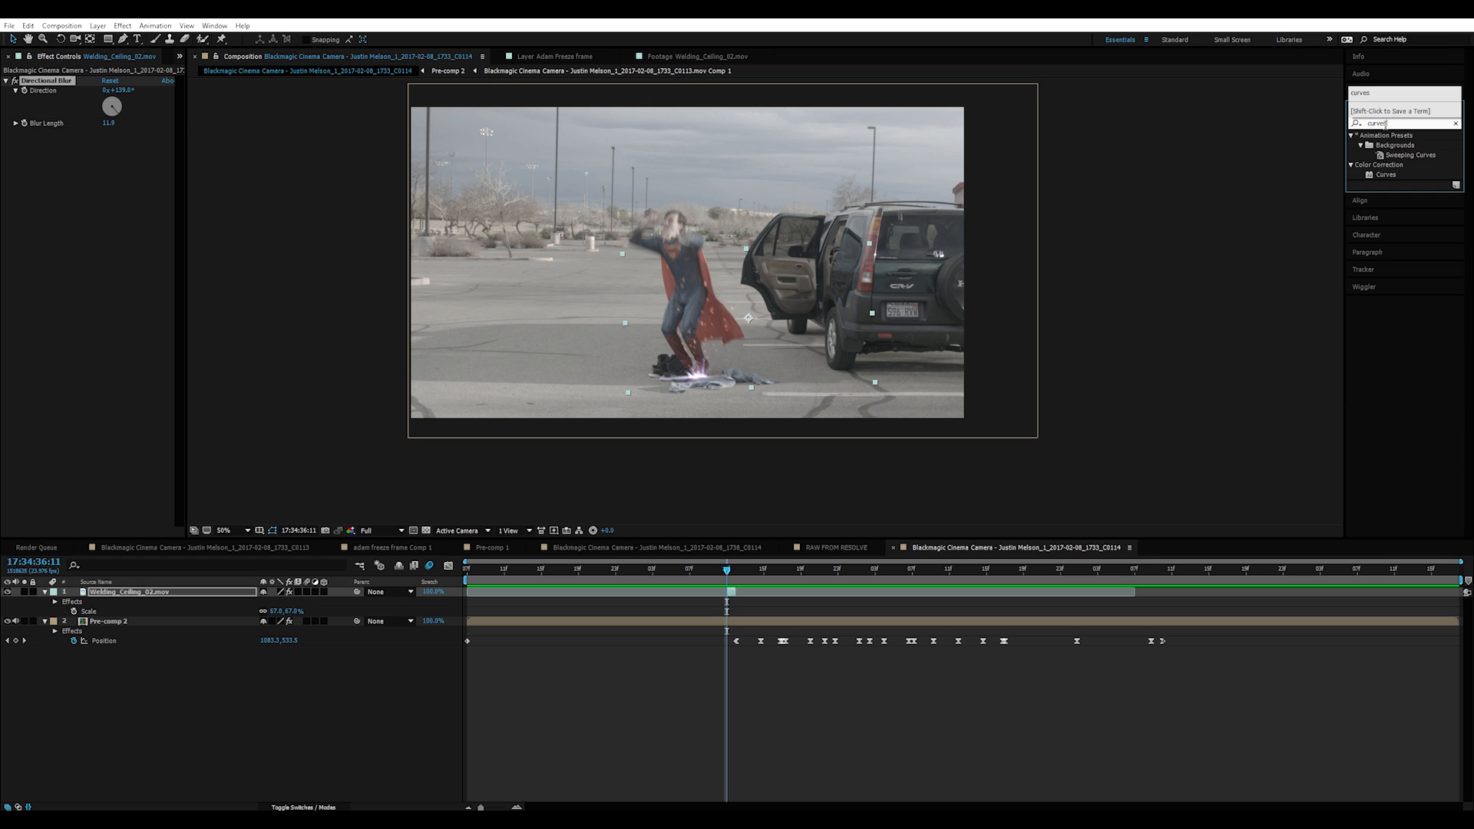
double_click(1382, 174)
left_click_drag(115, 293, 74, 249)
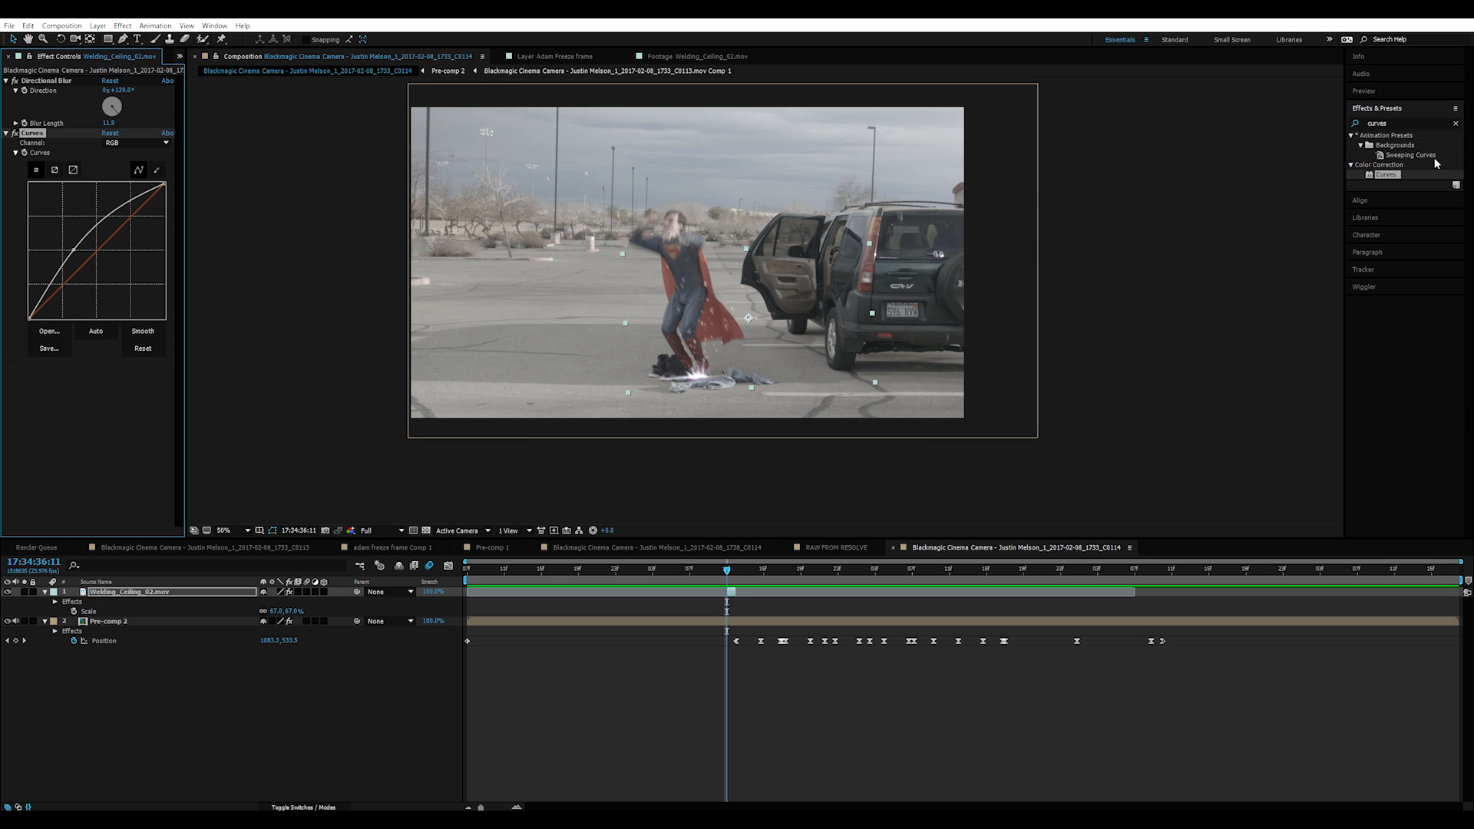
left_click(1395, 125)
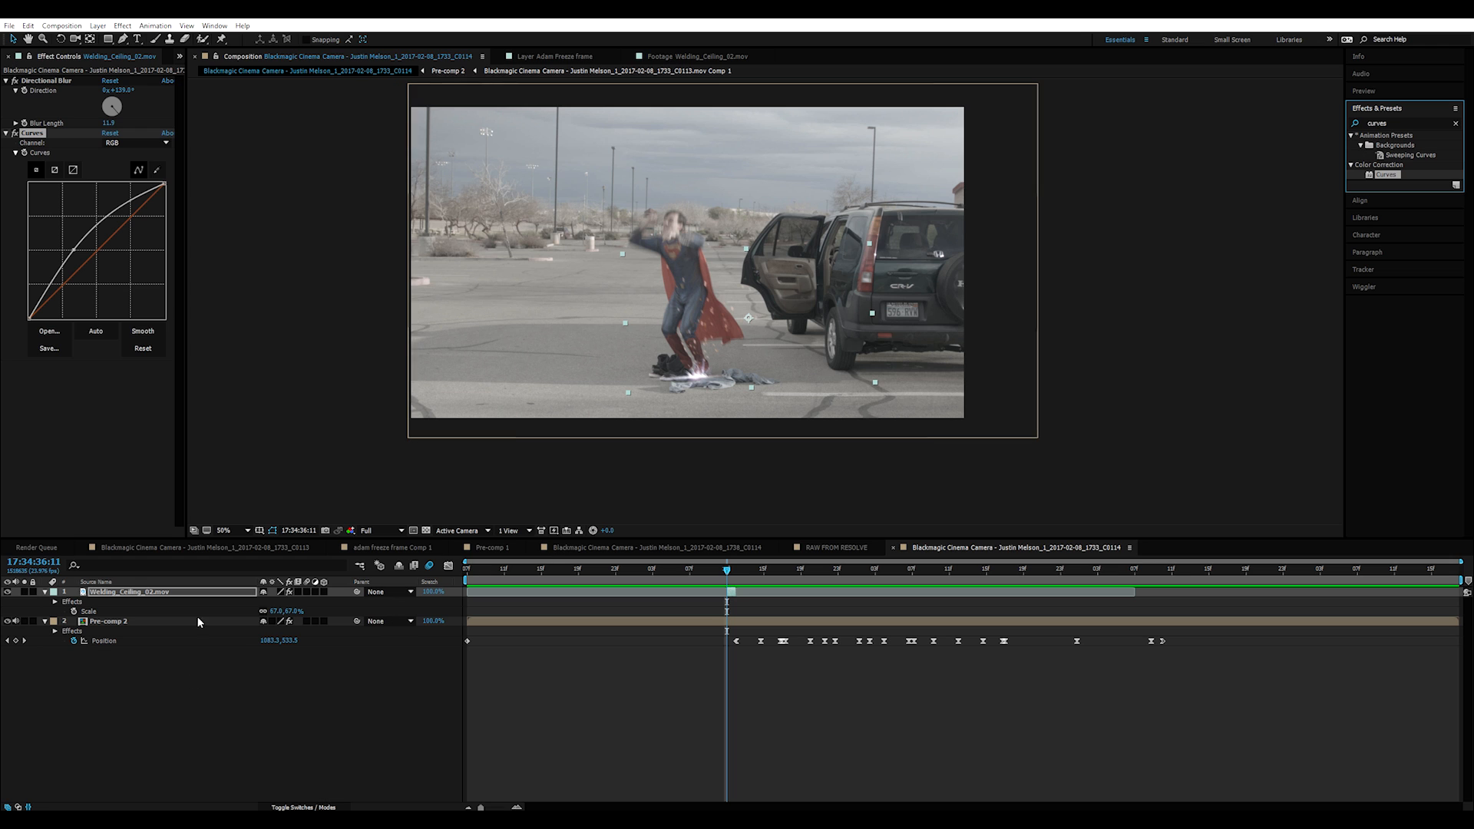
Step: Lower the opacity of the Welding_Ceiling_02.mov layer to 75%
left_click(216, 593)
key("t")
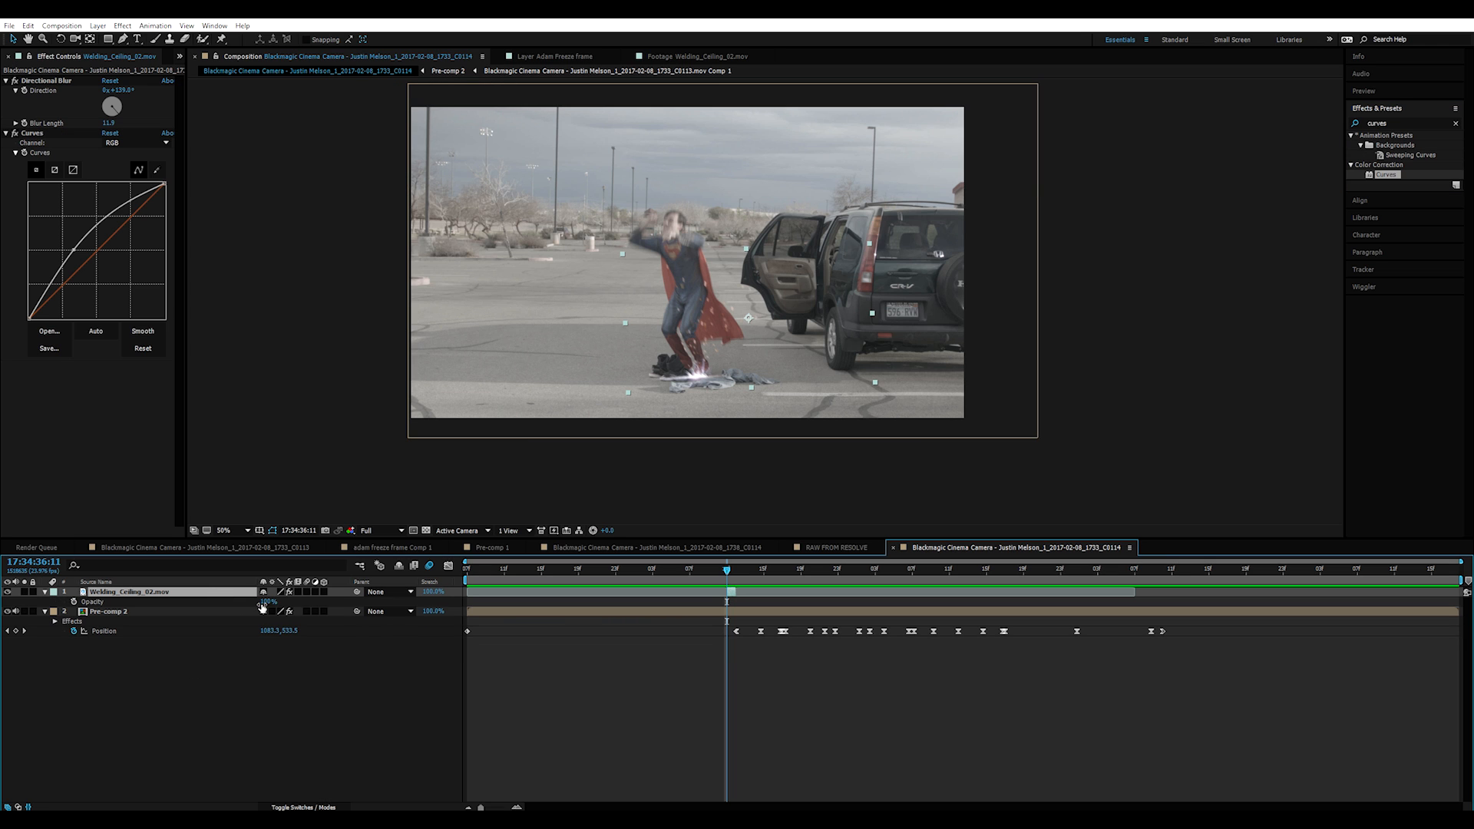
left_click_drag(263, 604, 245, 604)
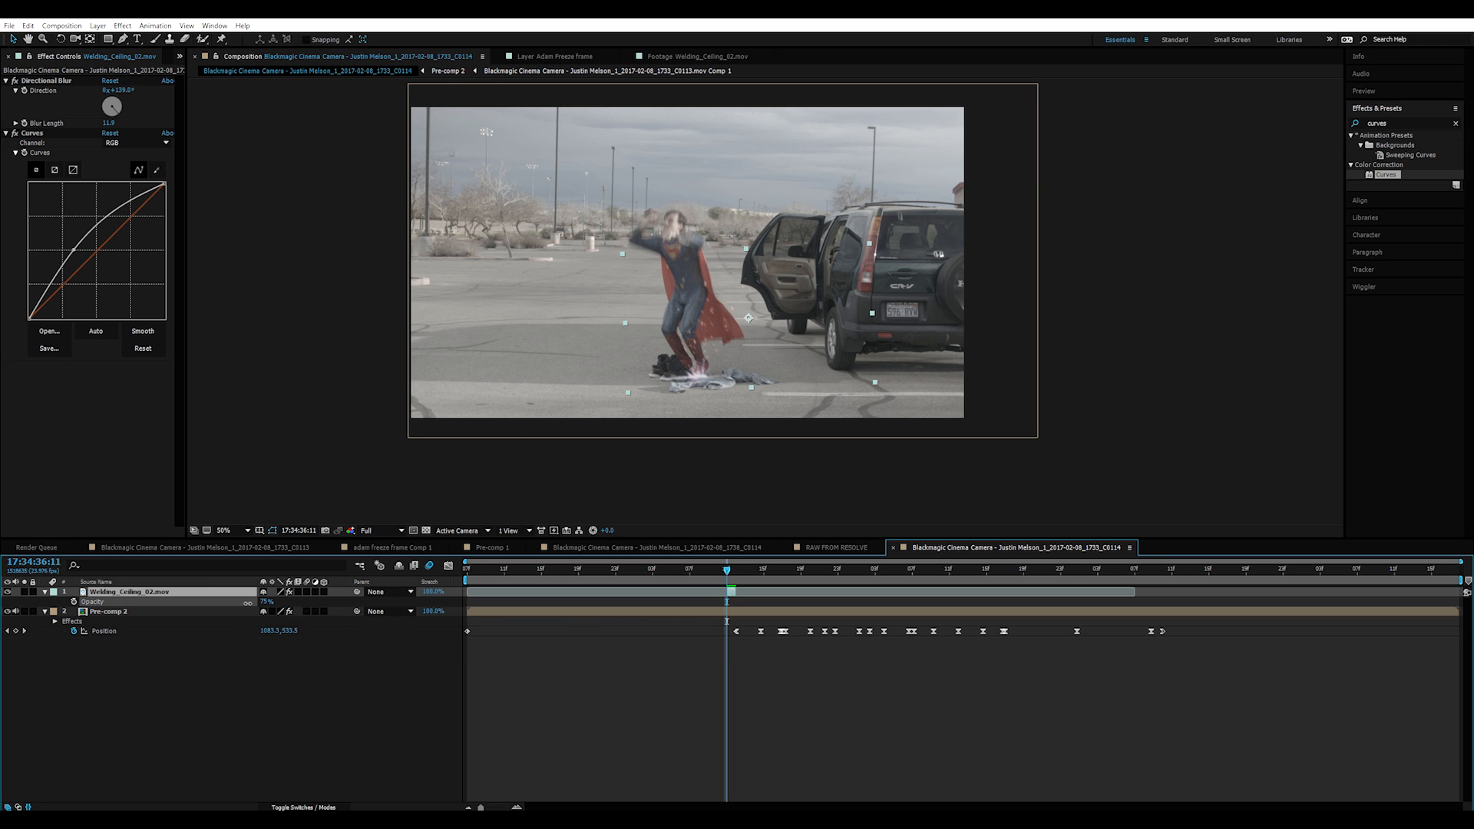
left_click_drag(247, 603, 248, 603)
Step: Shift the single-frame spark layer to 17:34:36:13, scale it to 55%, reposition it at the hero's feet, and play it back
left_click_drag(731, 574, 749, 592)
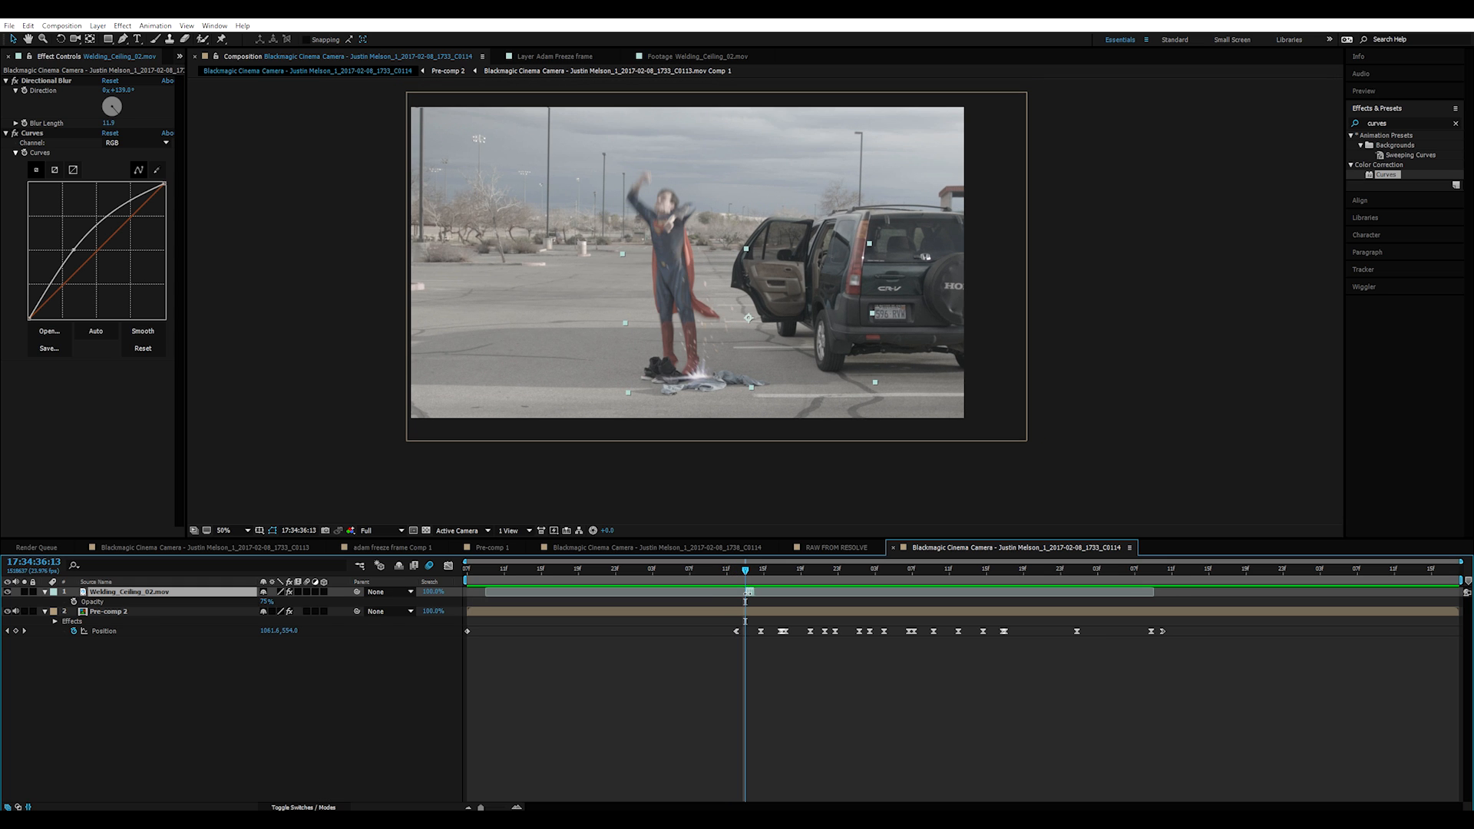
left_click_drag(664, 359, 655, 361)
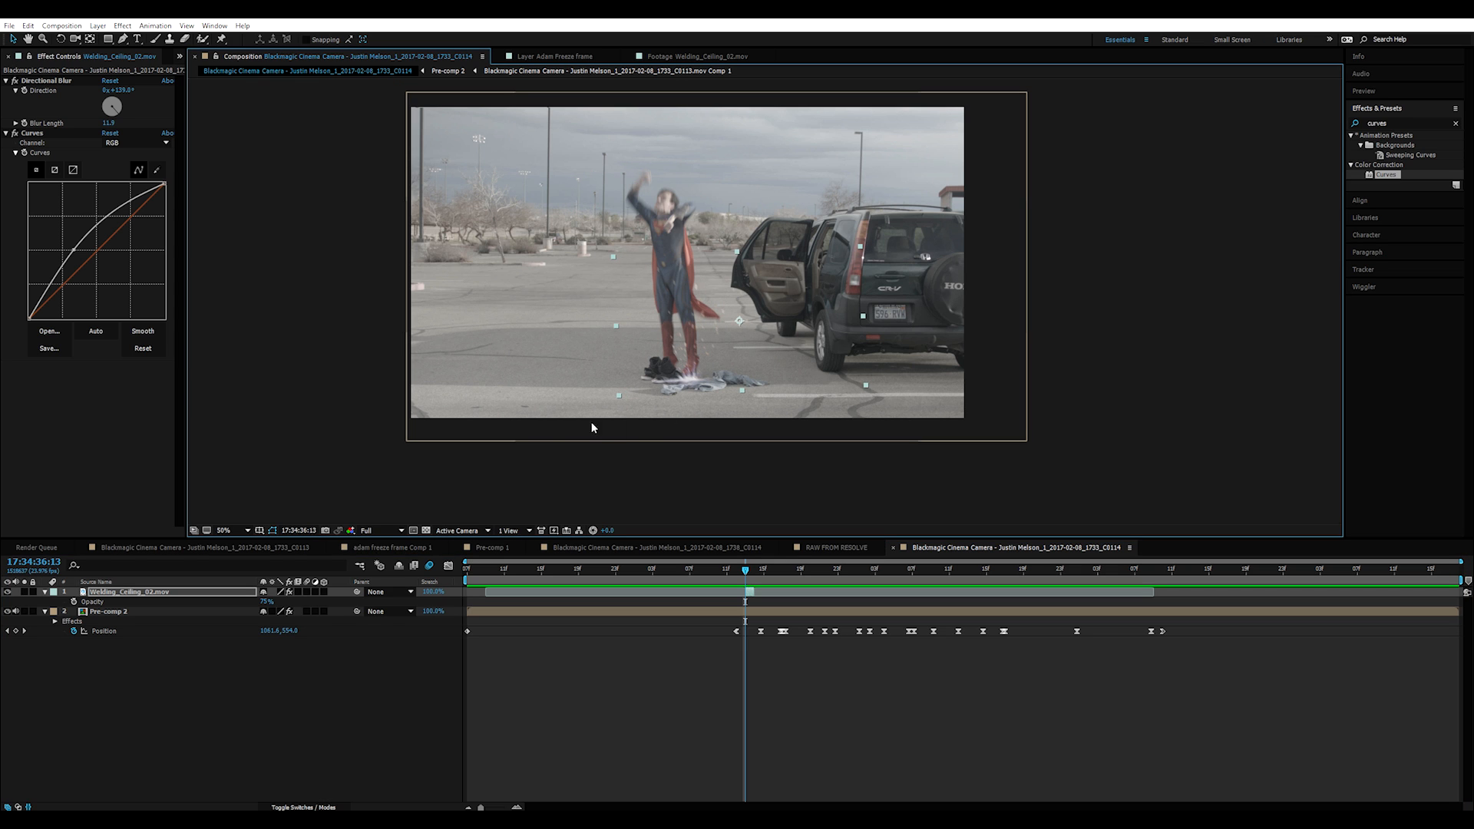
key("s")
left_click_drag(285, 602, 276, 603)
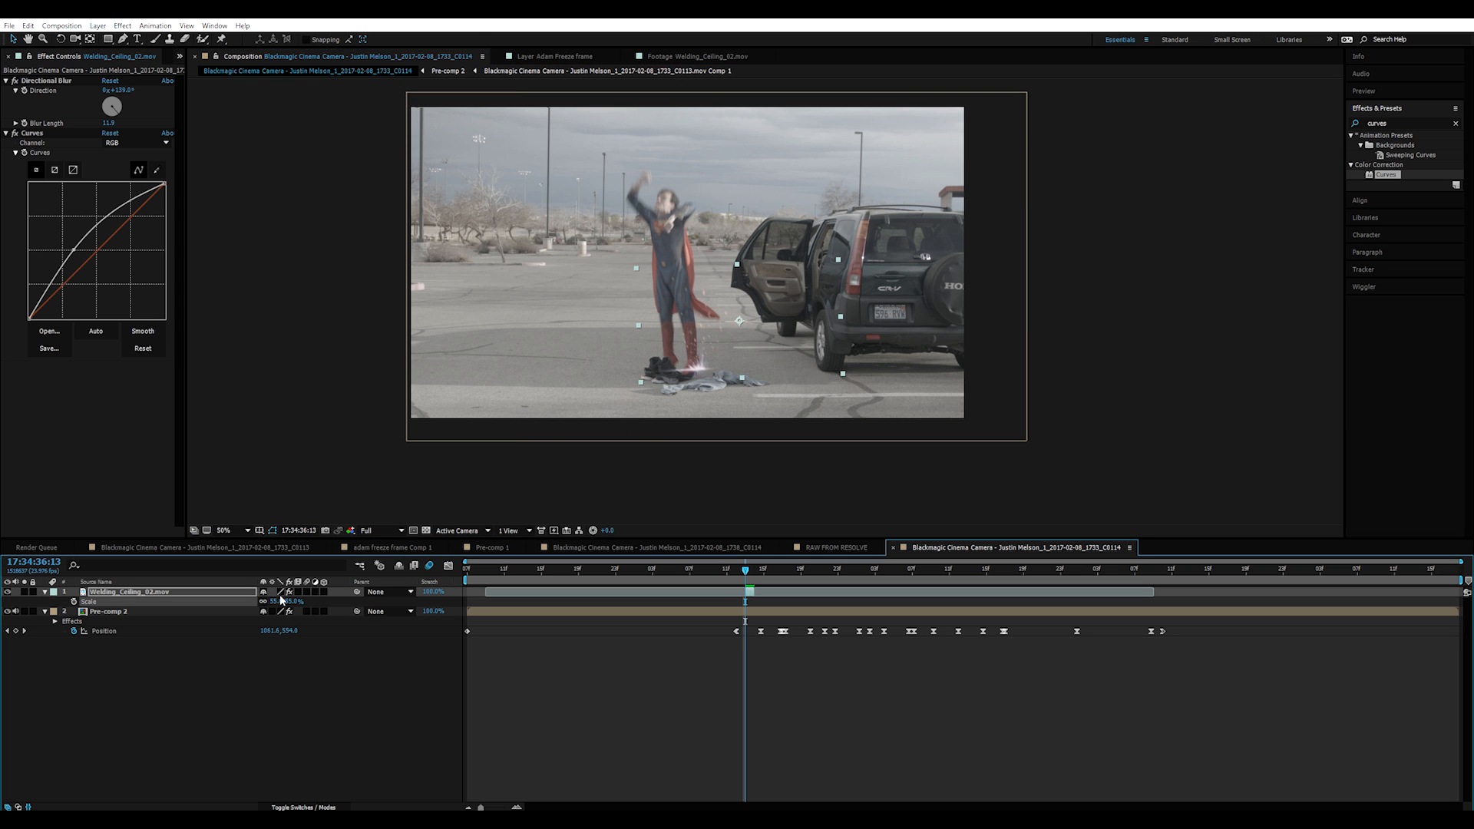
left_click_drag(769, 359, 759, 365)
left_click_drag(739, 569, 411, 574)
key("space")
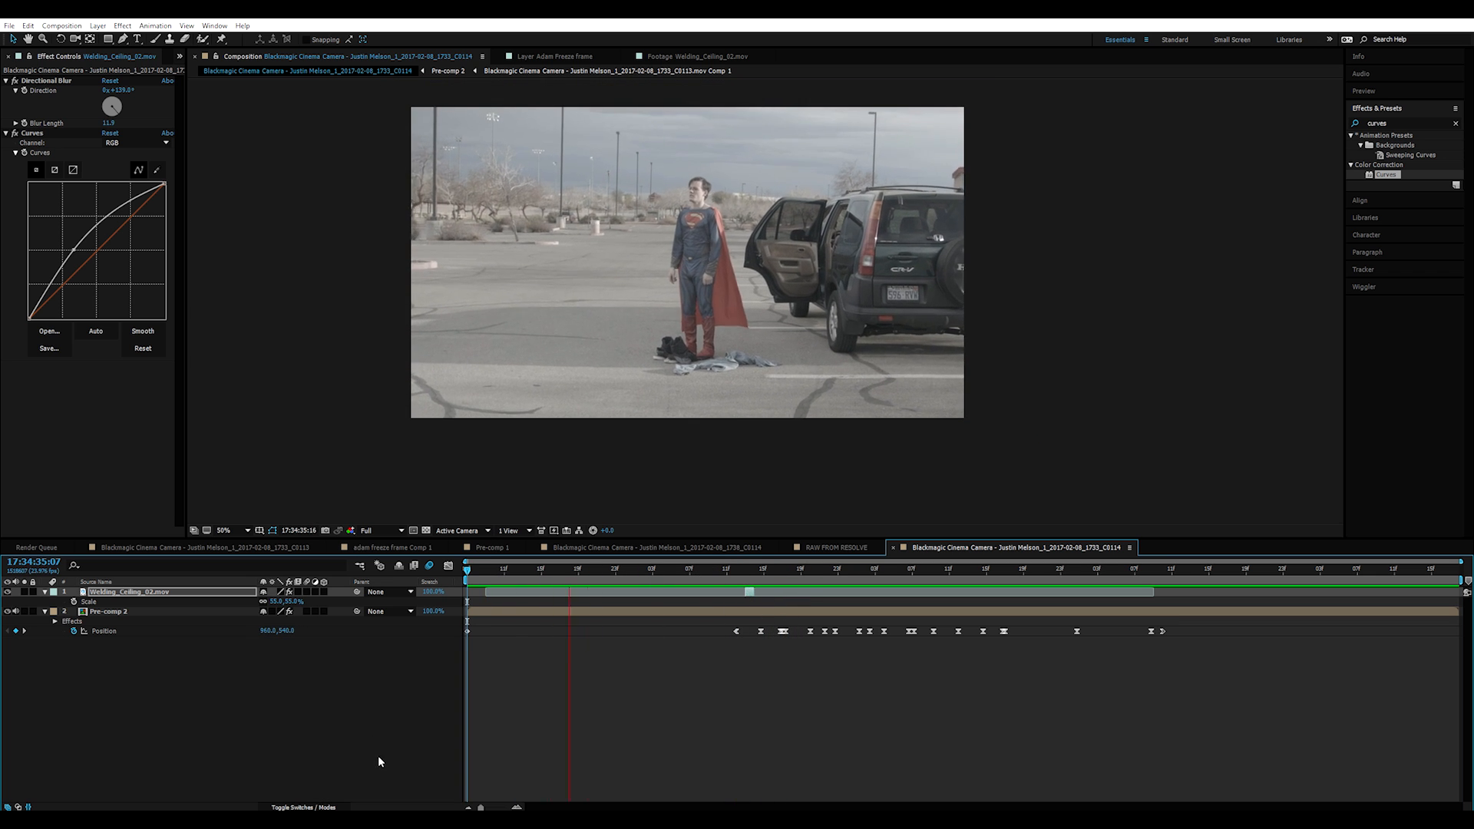
Step: At 17:34:36:13, raise the spark layer's opacity to 91% and nudge the flash against the hero's foot beside the shoes
left_click_drag(723, 581, 749, 587)
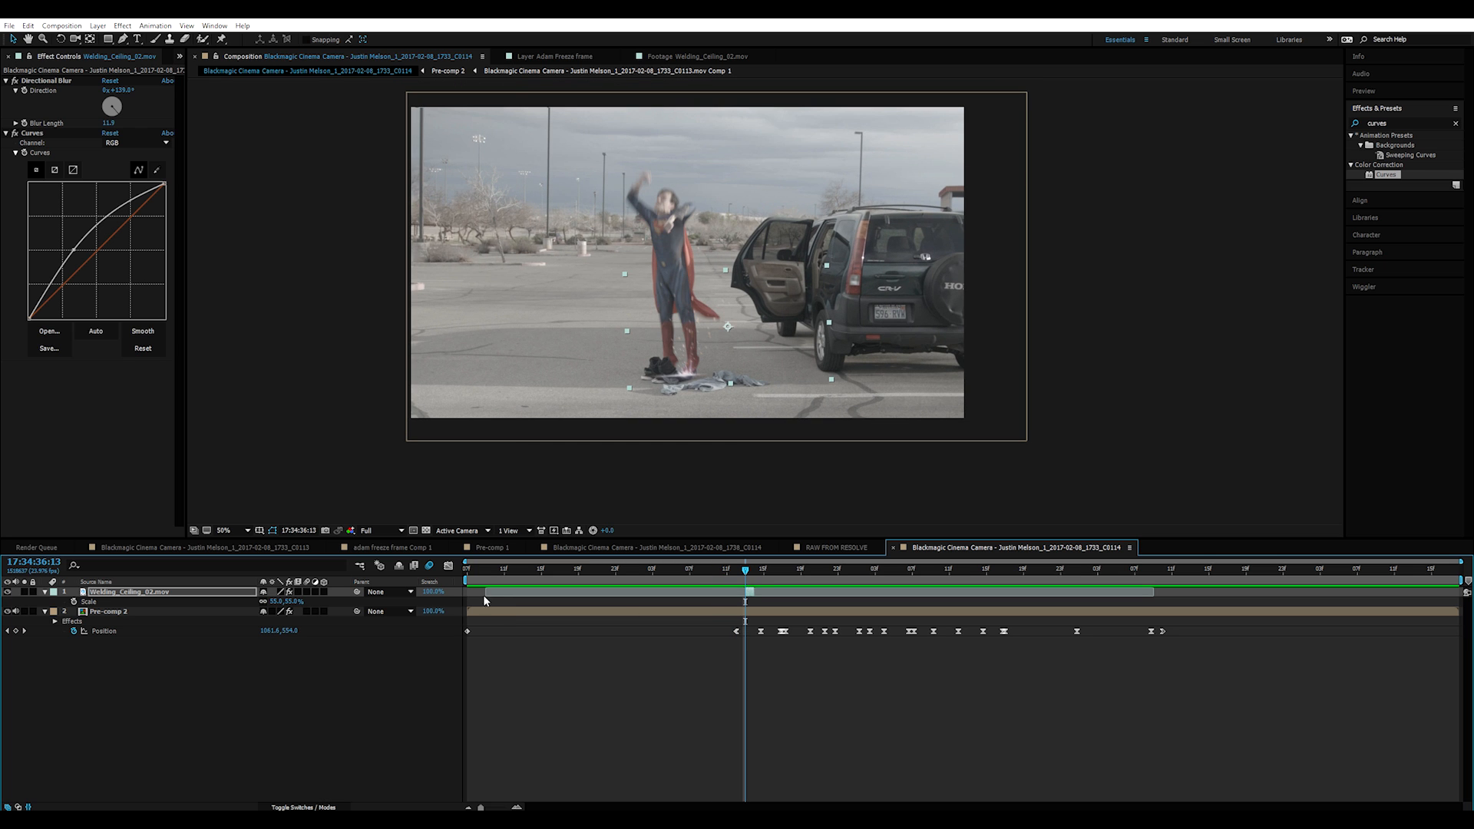
left_click_drag(289, 603, 319, 608)
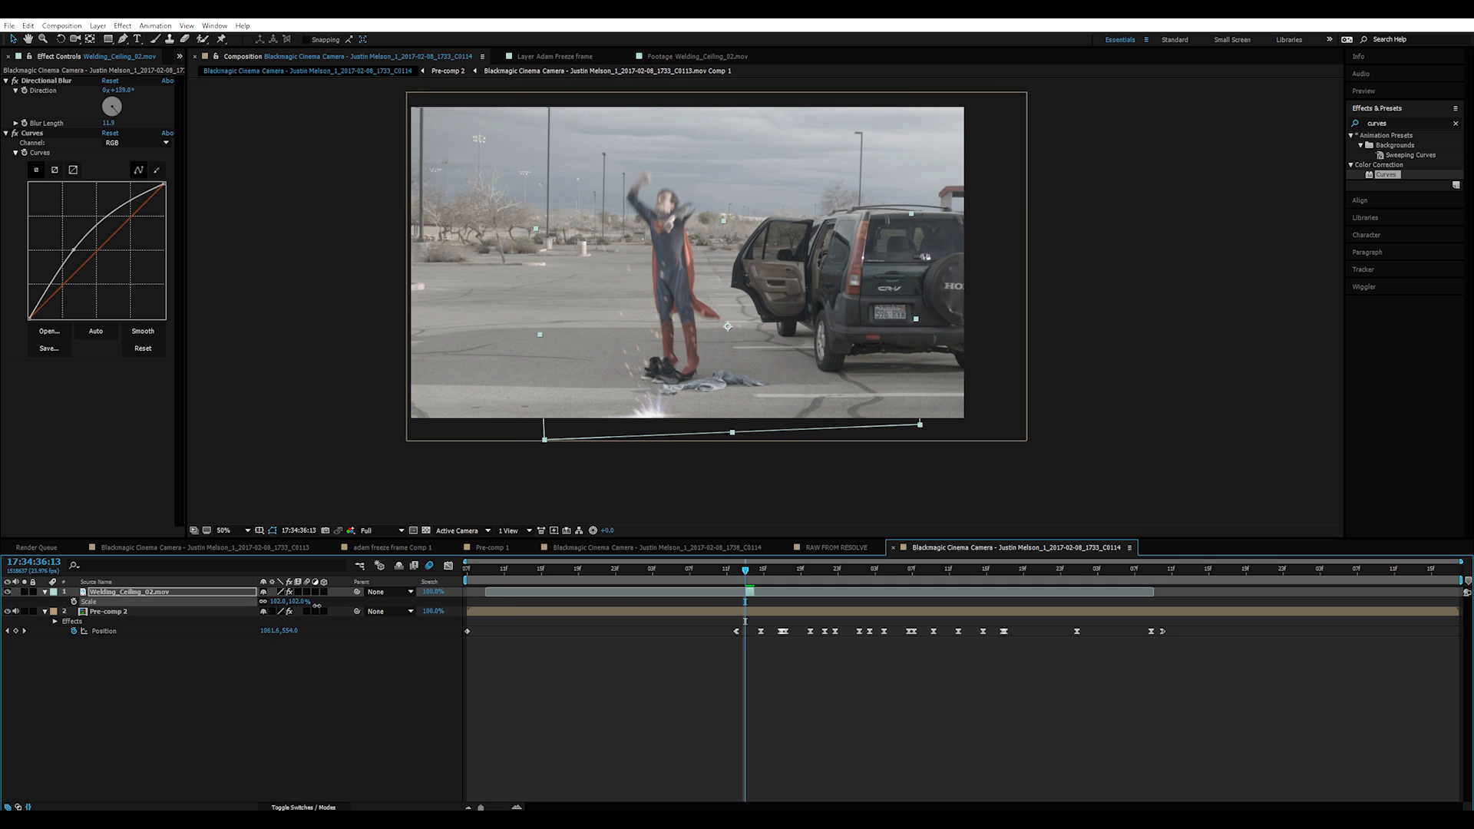
key("ctrl+z")
key("t")
left_click_drag(266, 603, 290, 593)
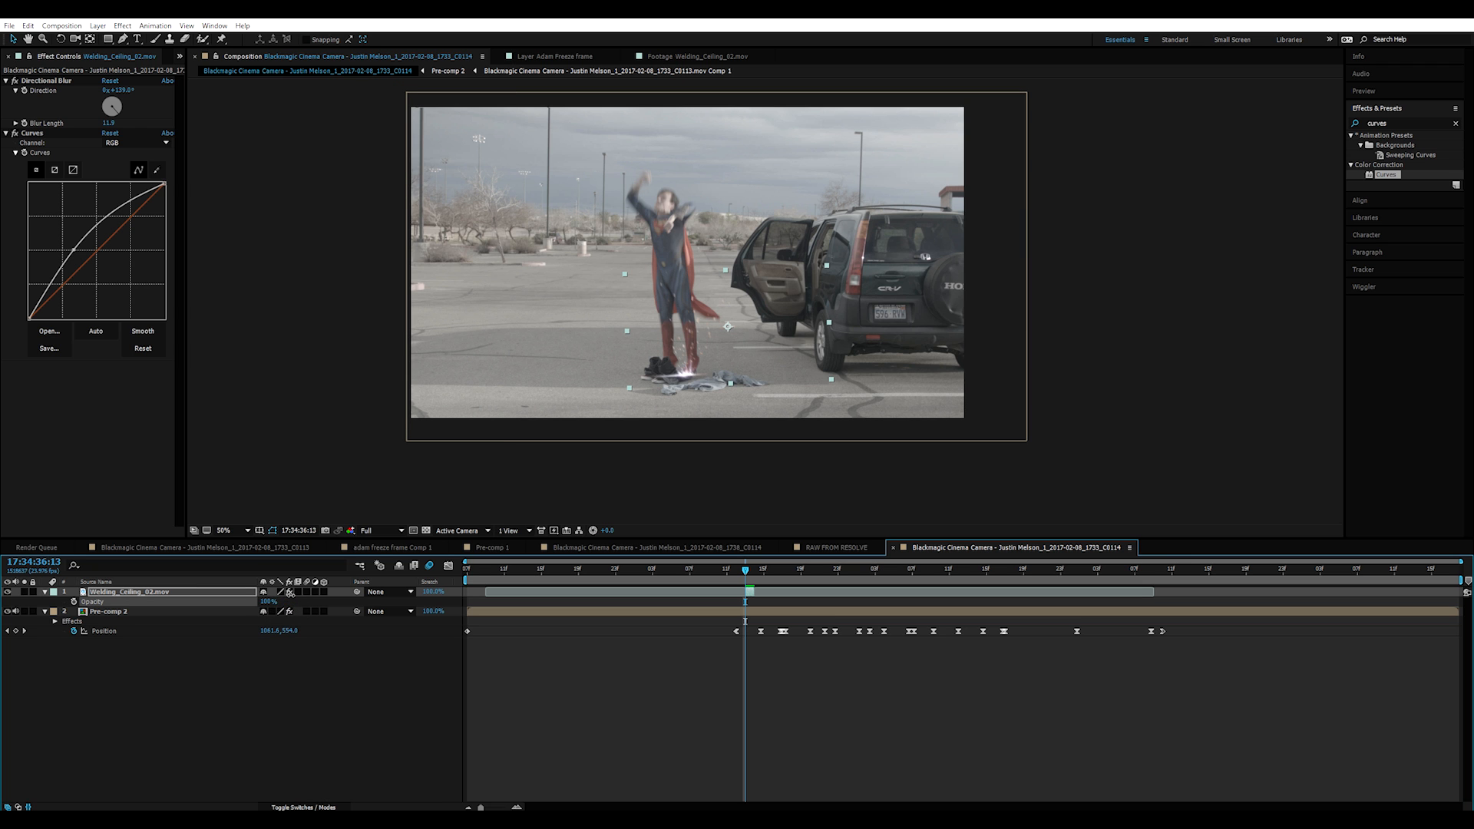
scroll(707, 395, "up", 1)
scroll(643, 394, "up", 1)
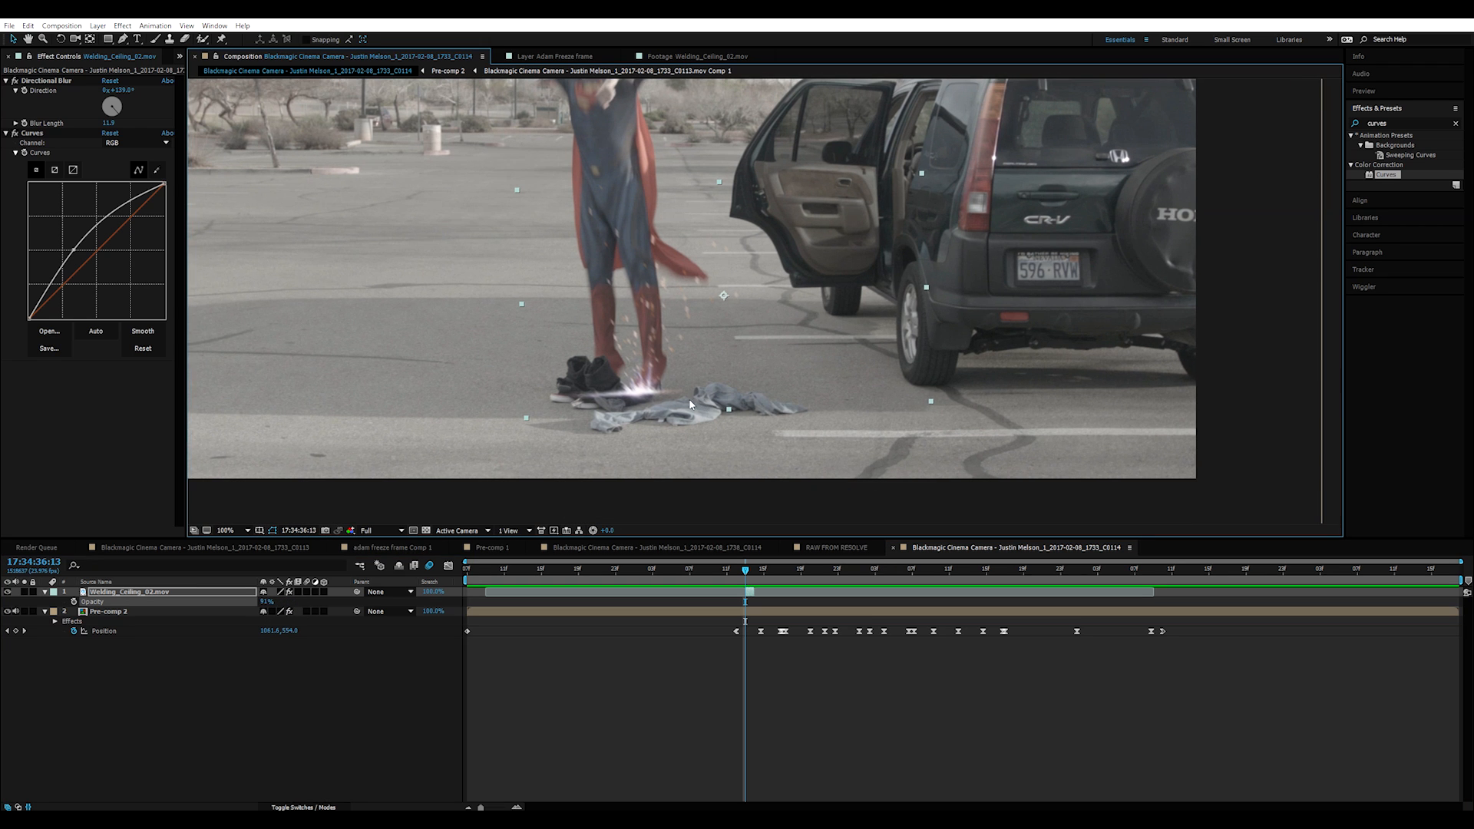
left_click_drag(644, 394, 645, 396)
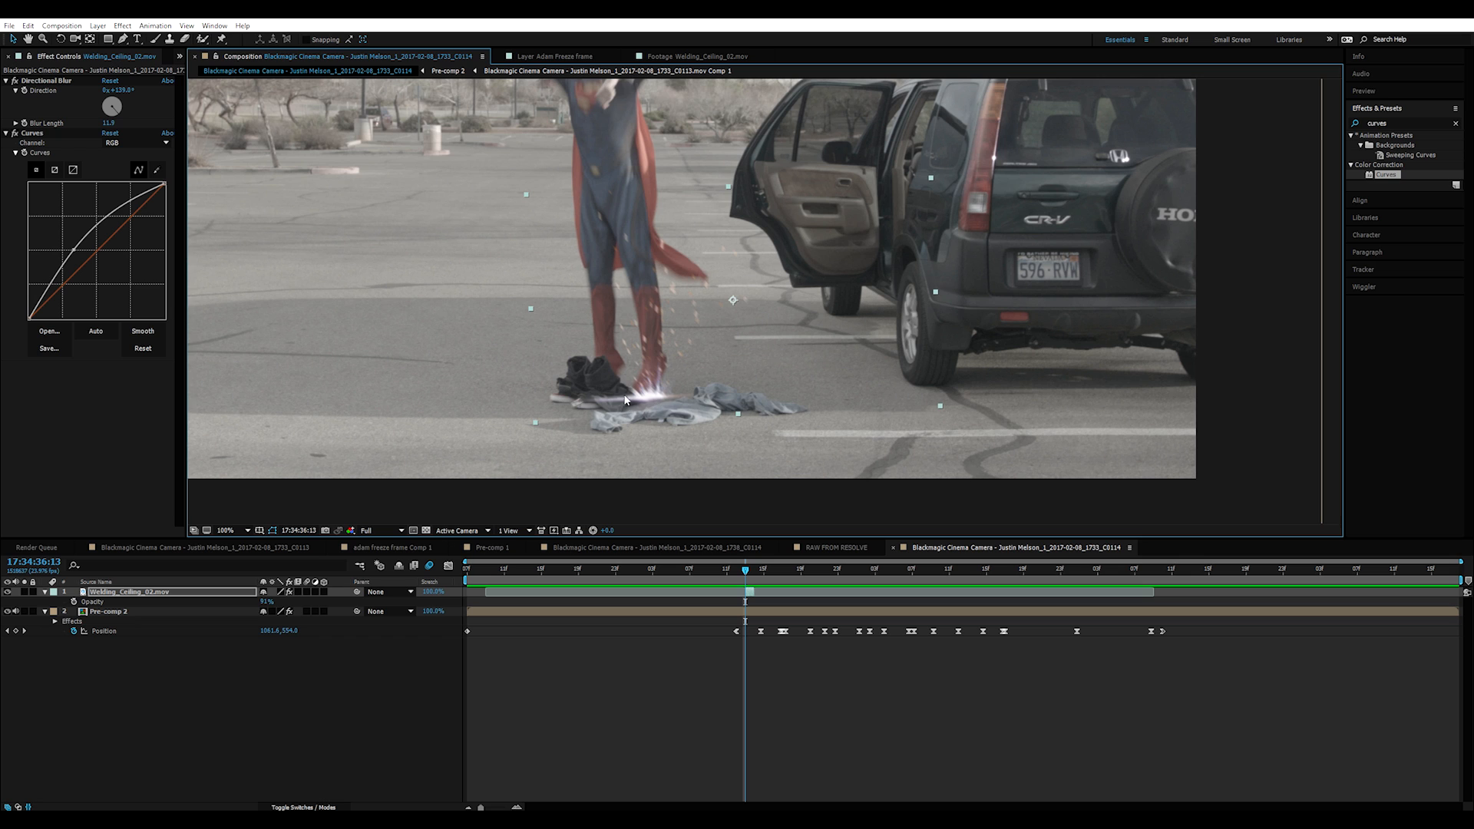
Step: Draw a closed mask around the black shoes on the Welding_Ceiling_02.mov layer
left_click(123, 38)
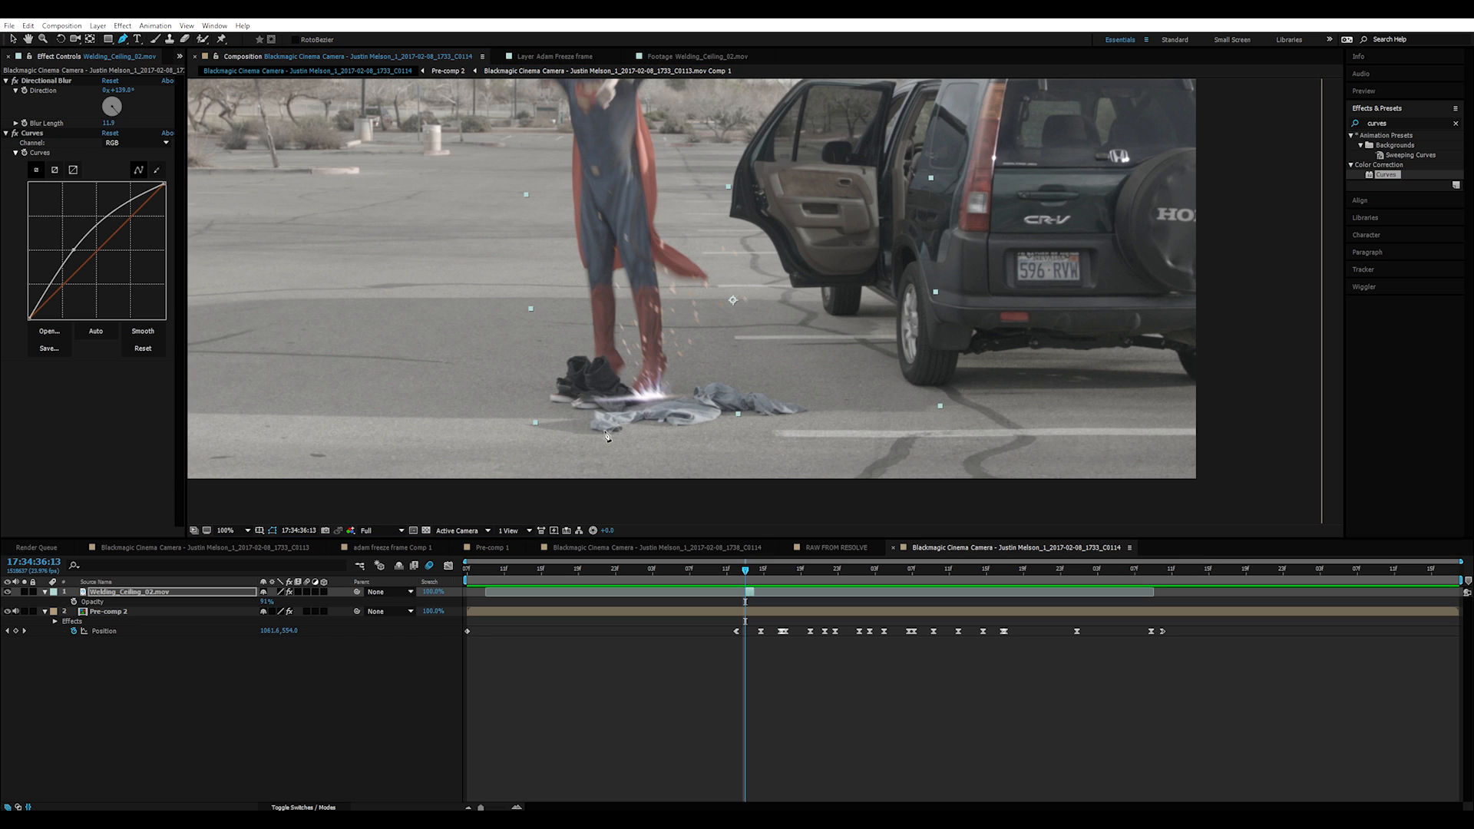
left_click(618, 375)
left_click(635, 399)
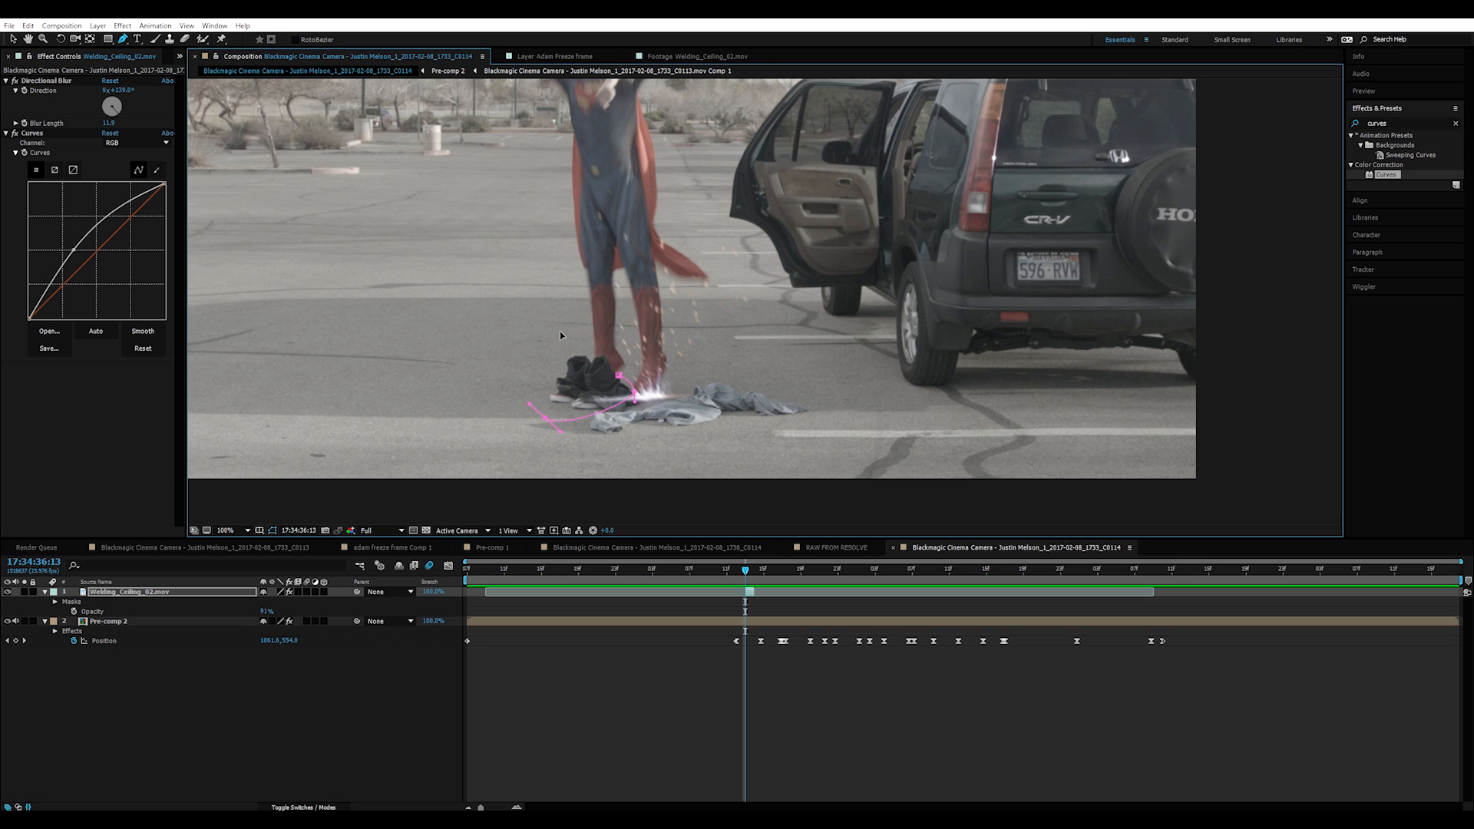
left_click(619, 377)
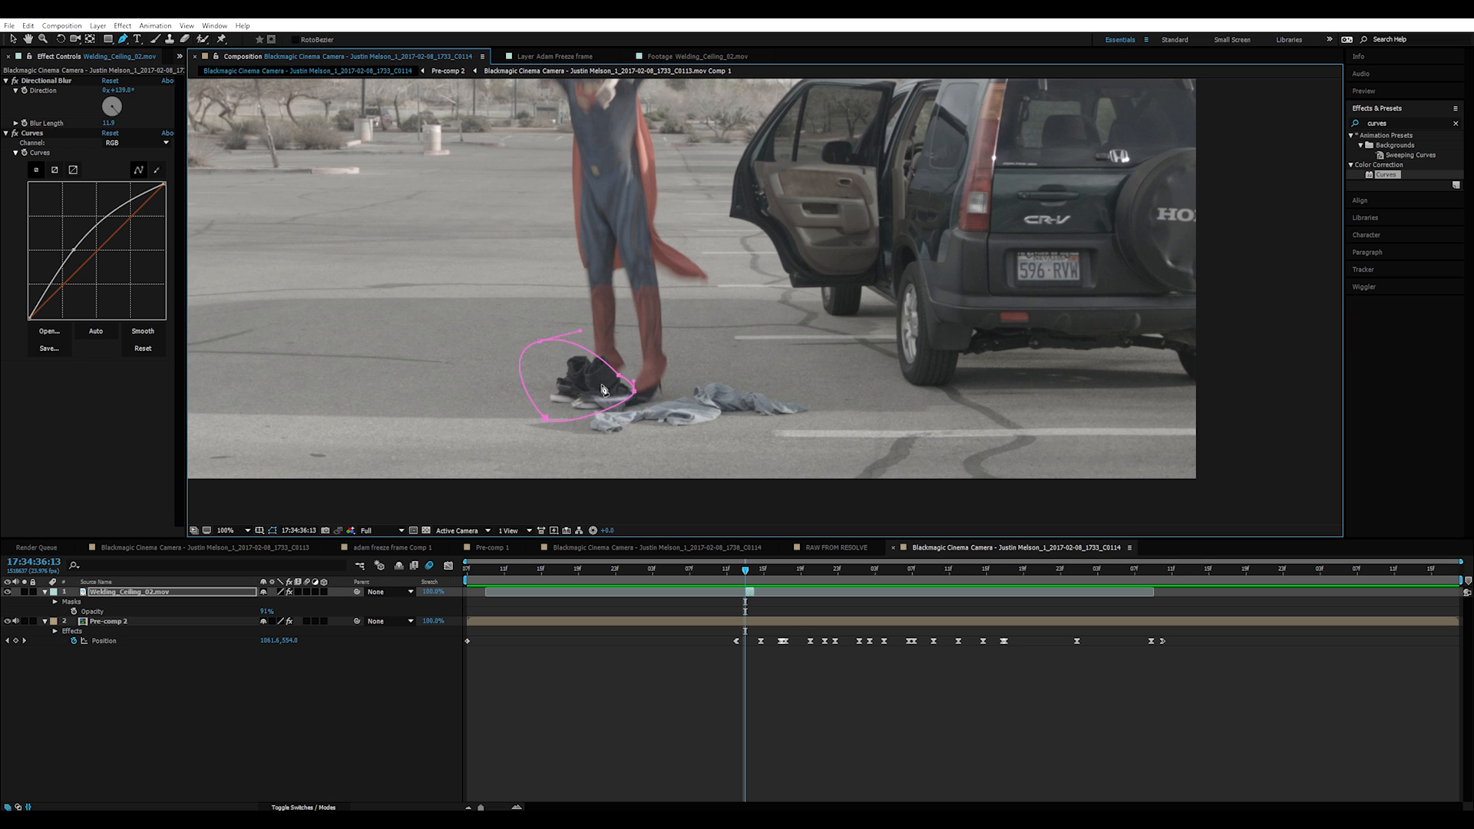
Step: Invert the mask around the shoes and set its feather to 2 pixels
key("m")
left_click(311, 603)
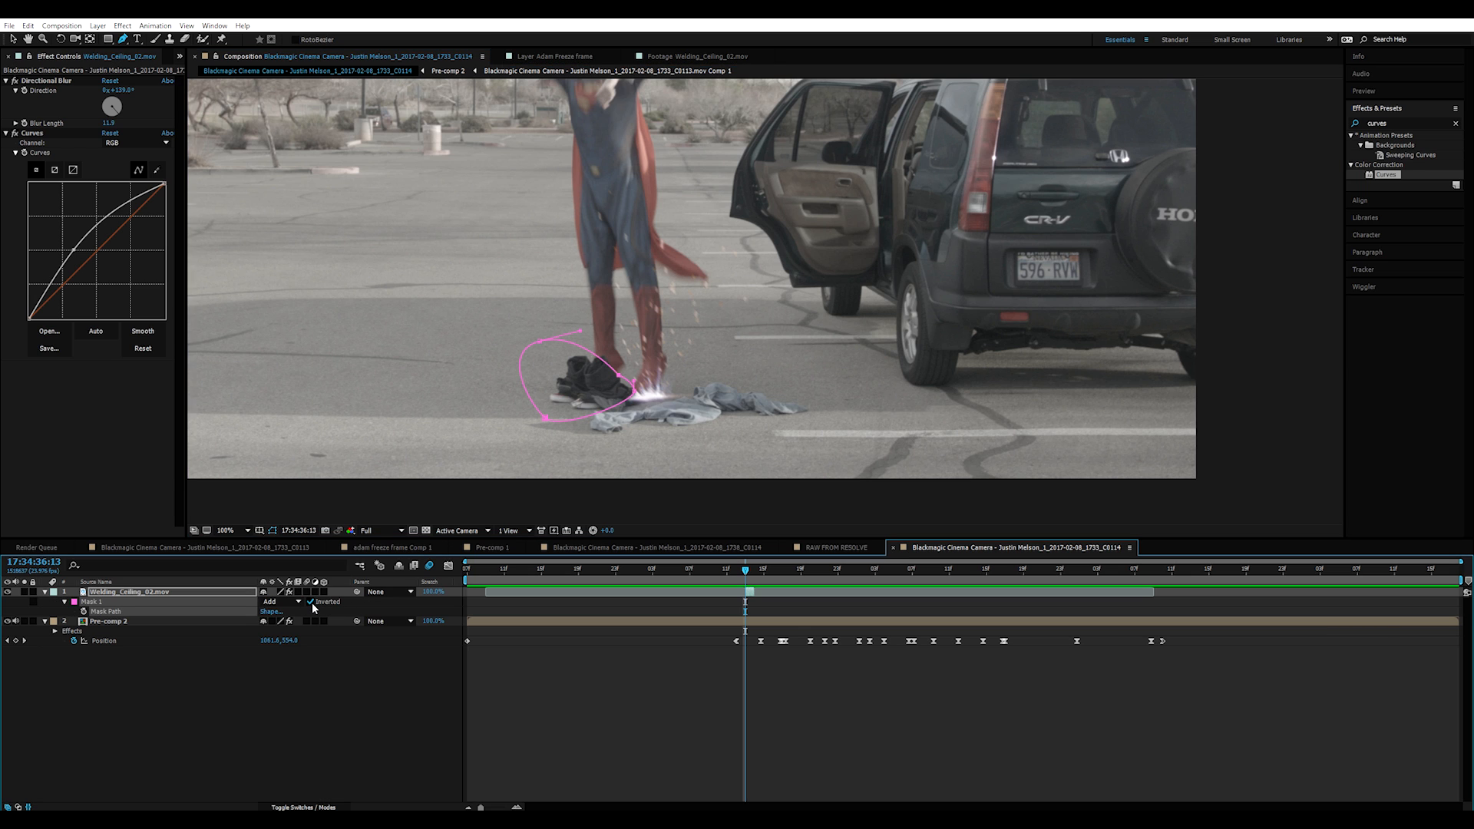
key("f")
left_click(287, 611)
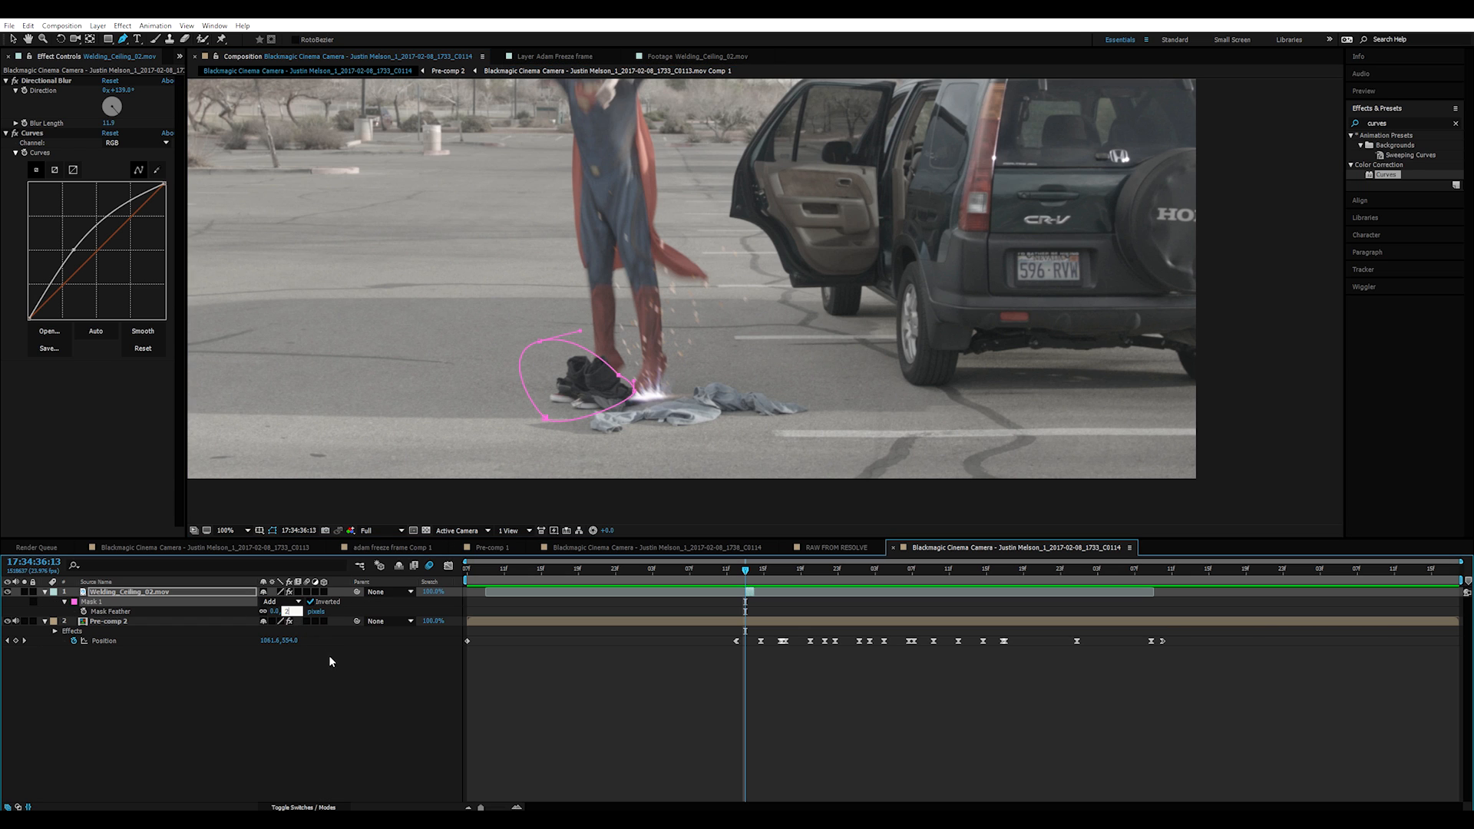
type("2")
left_click(334, 687)
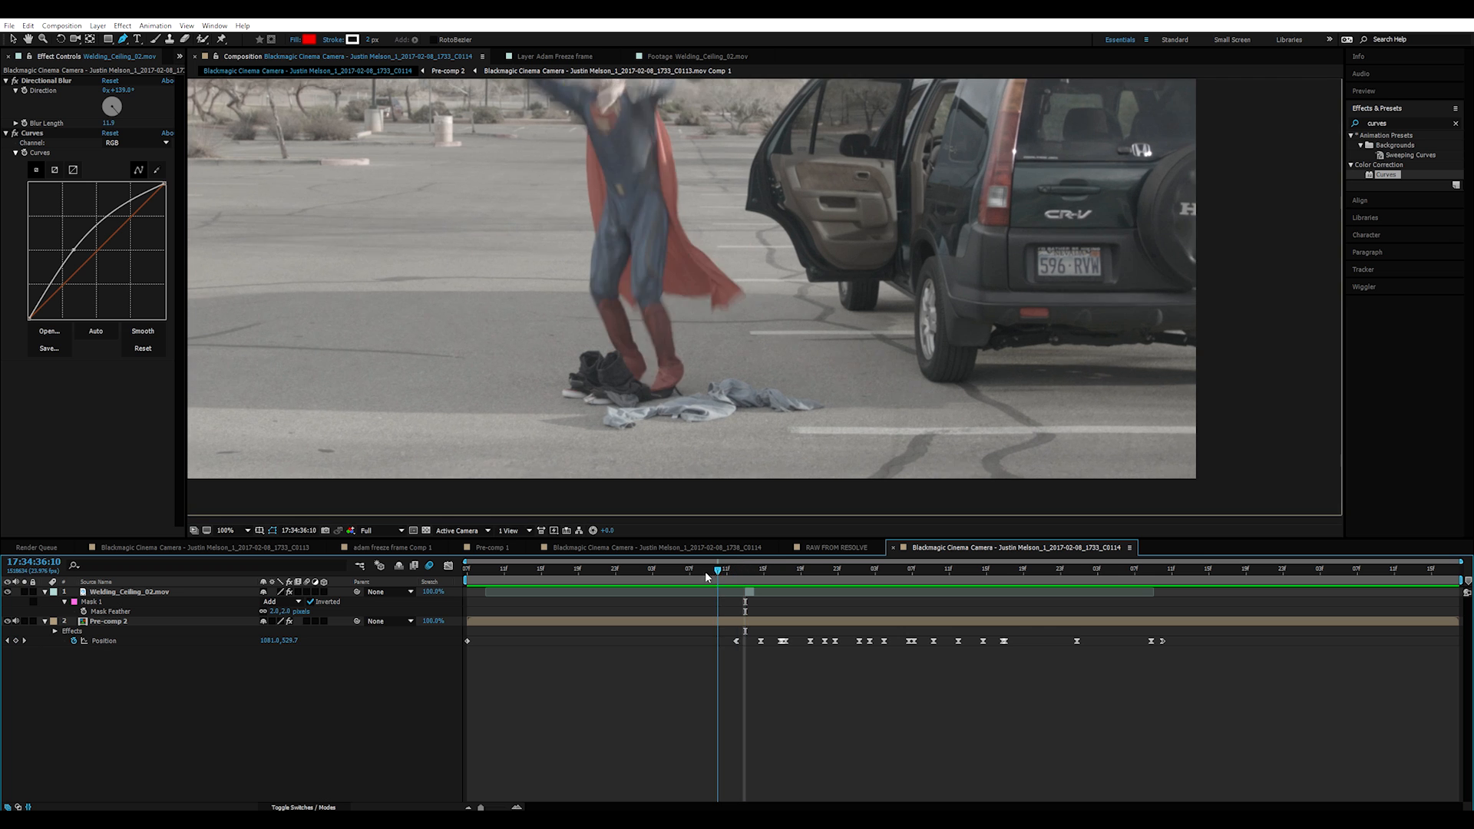
Step: Play back the masked spark flash from 17:34:36:07 and check it with the whole frame in view
left_click(686, 571)
key("space")
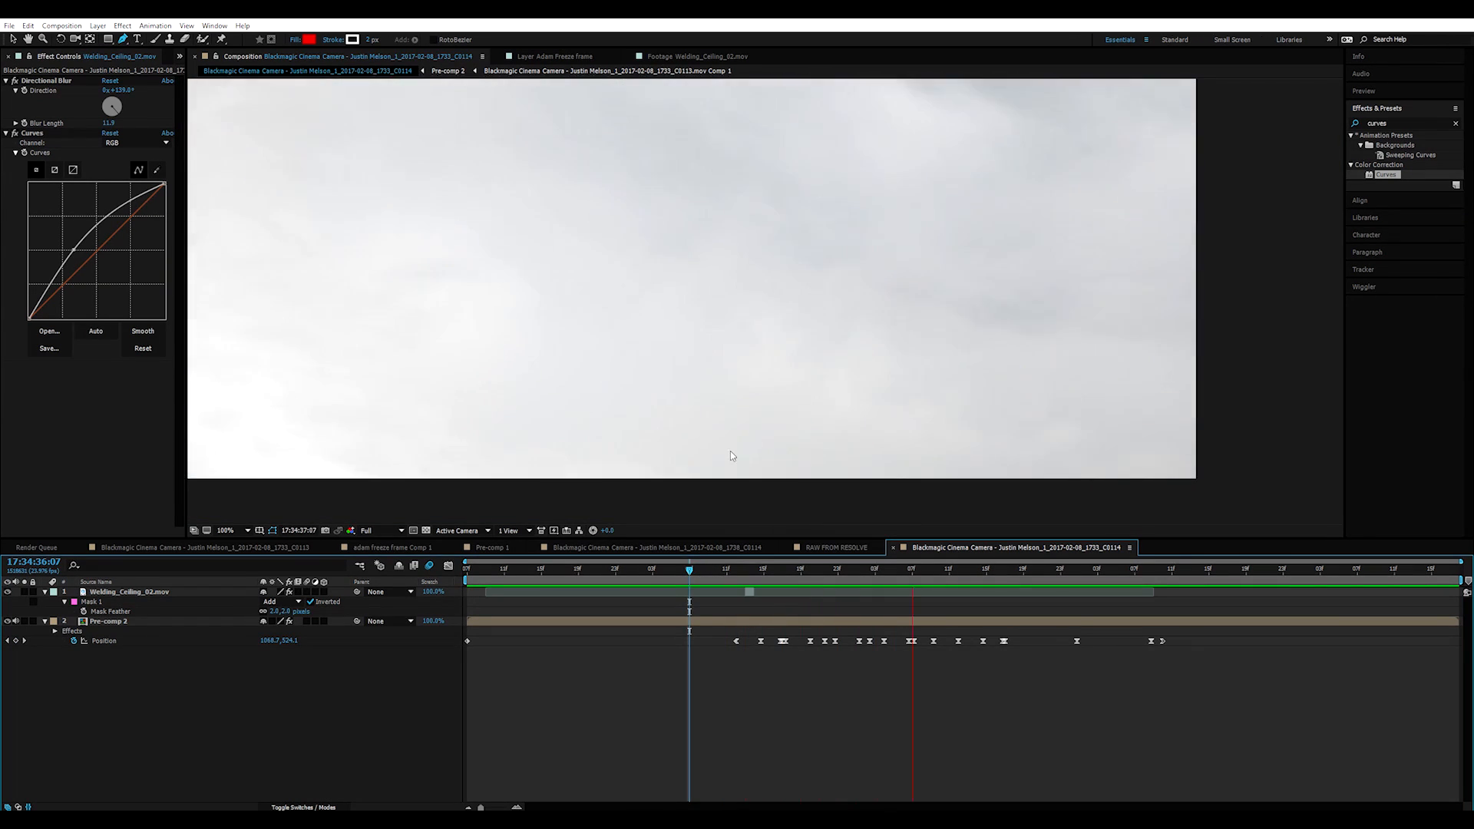
scroll(756, 439, "down", 2)
key("h")
left_click_drag(772, 319, 806, 409)
key("v")
Step: Copy the Dust_AtCam_03.mov layer from Pre-comp 1 and paste it above the sparks in the C0114 composition
left_click(179, 57)
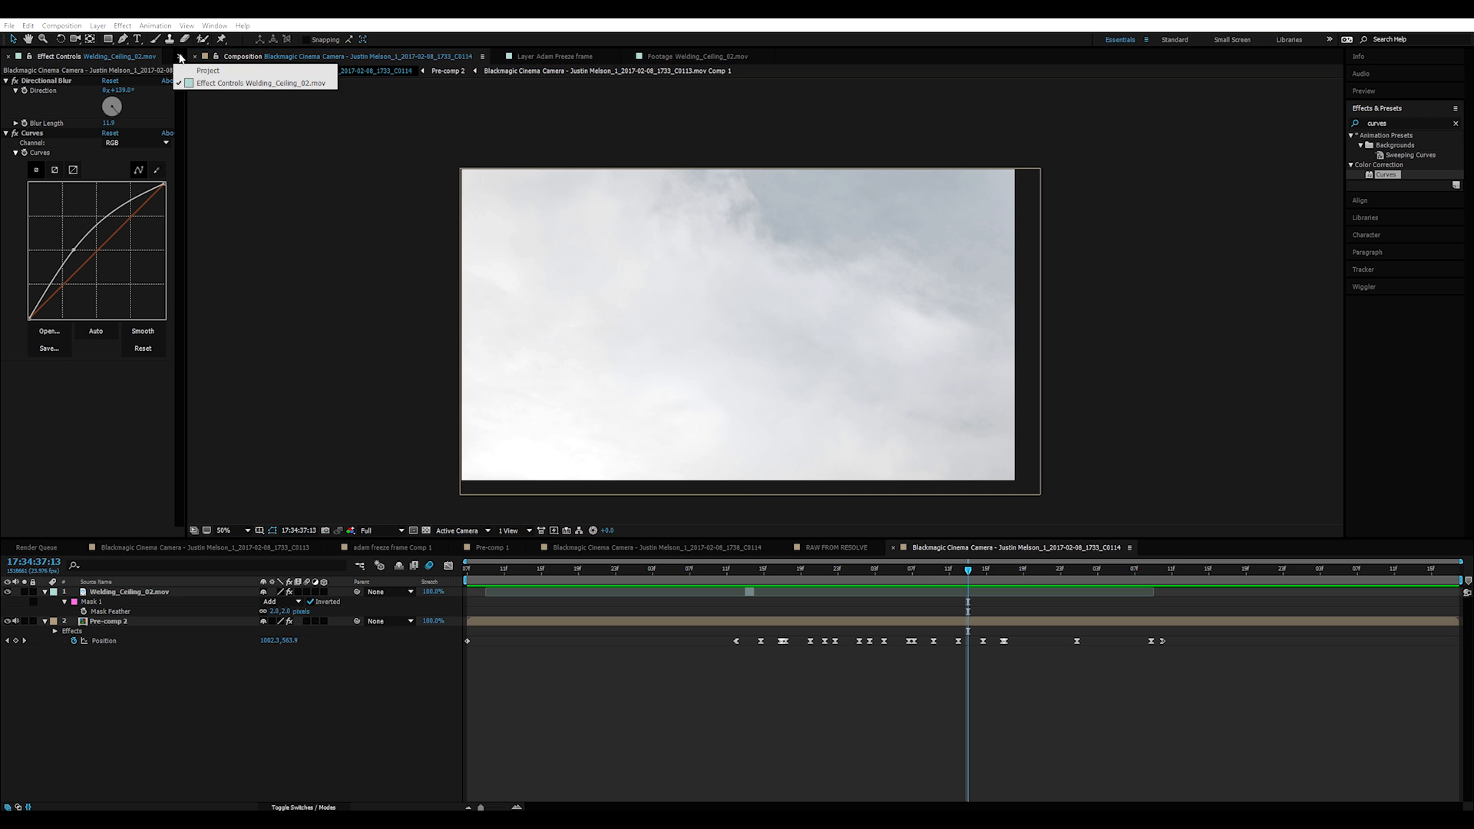
left_click(195, 73)
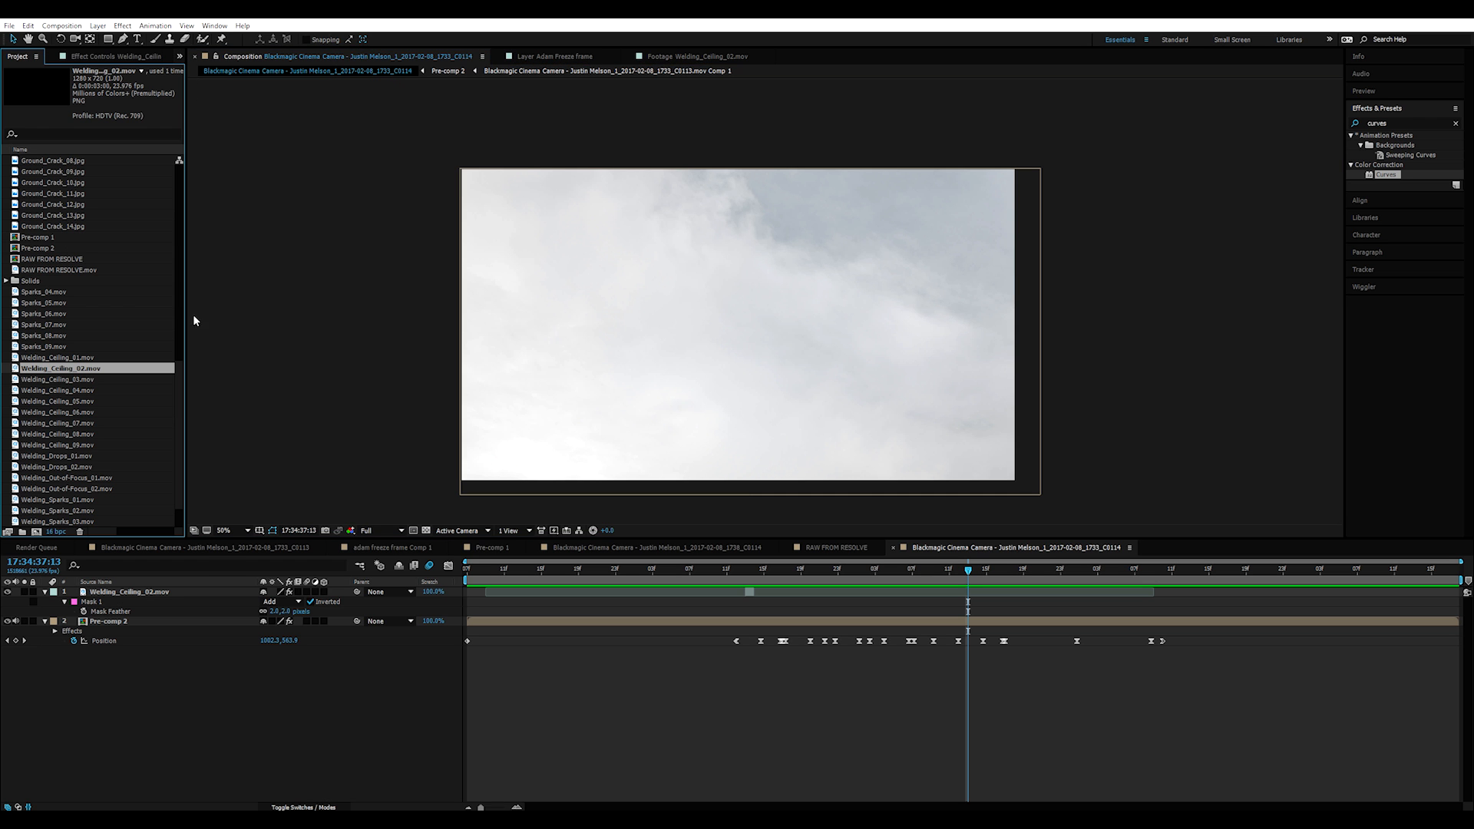
left_click(219, 547)
left_click_drag(500, 576, 460, 576)
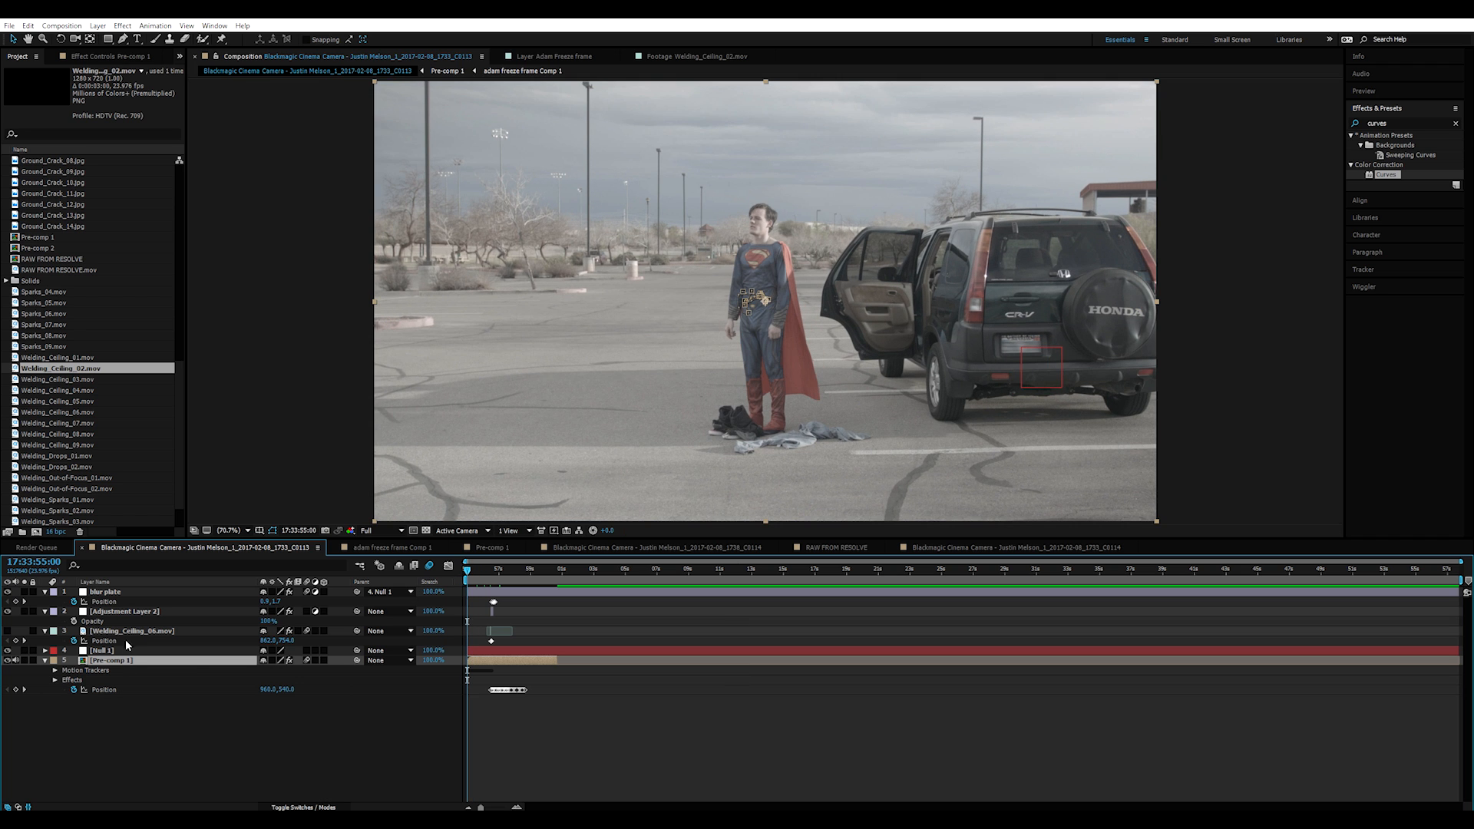
left_click(382, 547)
left_click(495, 548)
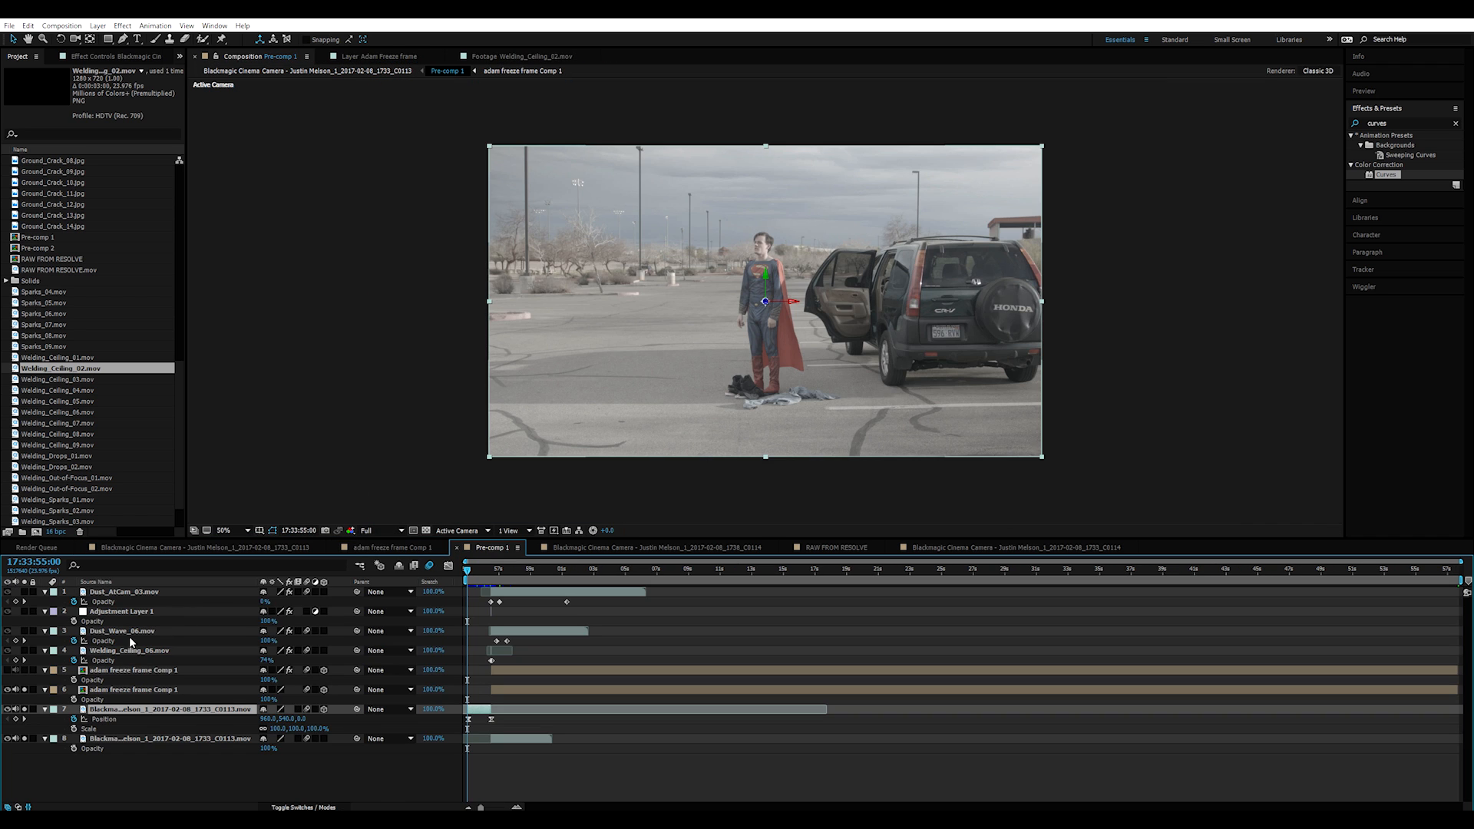
left_click(121, 593)
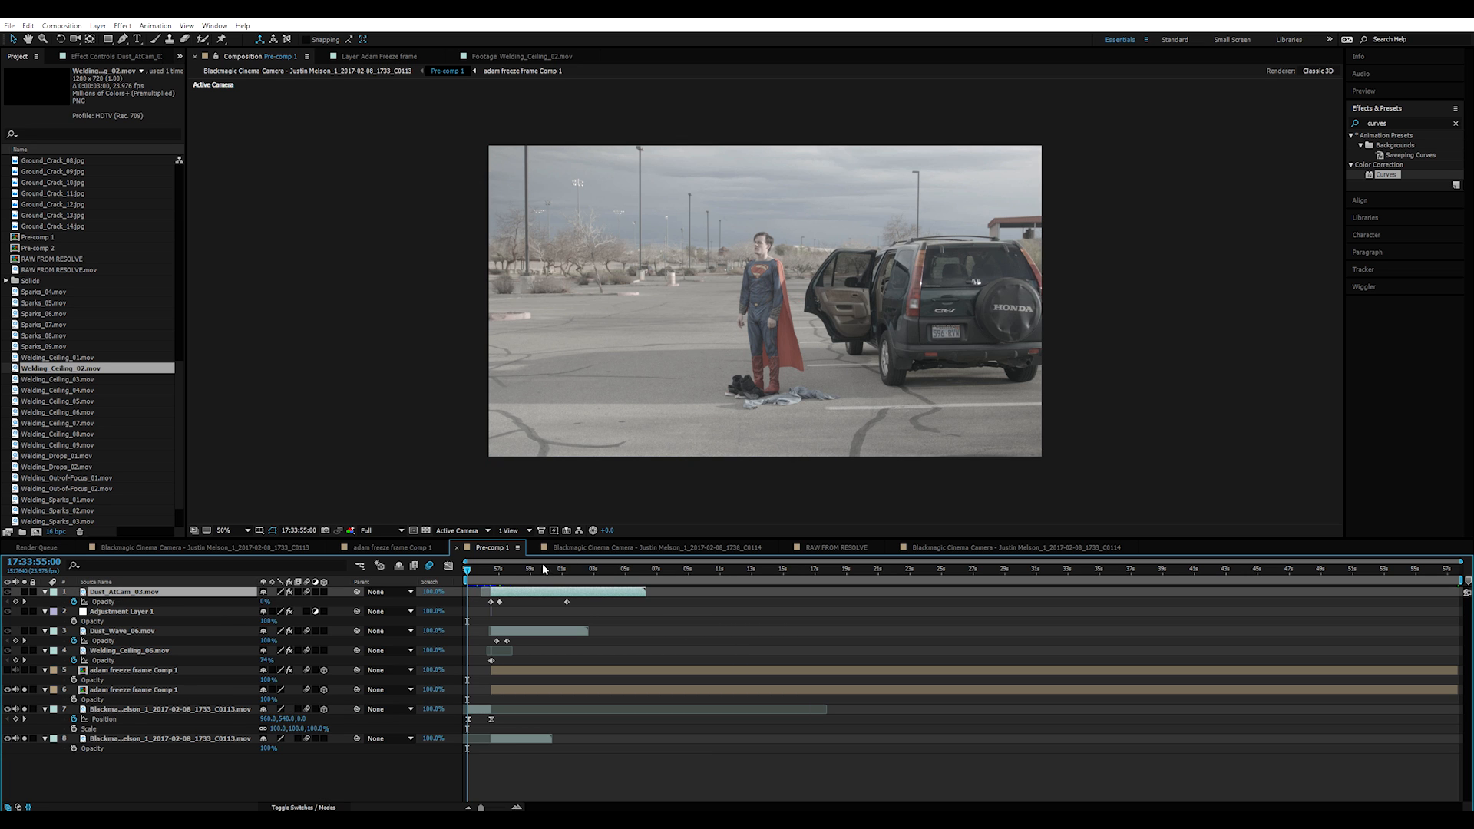
left_click(976, 551)
left_click_drag(502, 570, 751, 571)
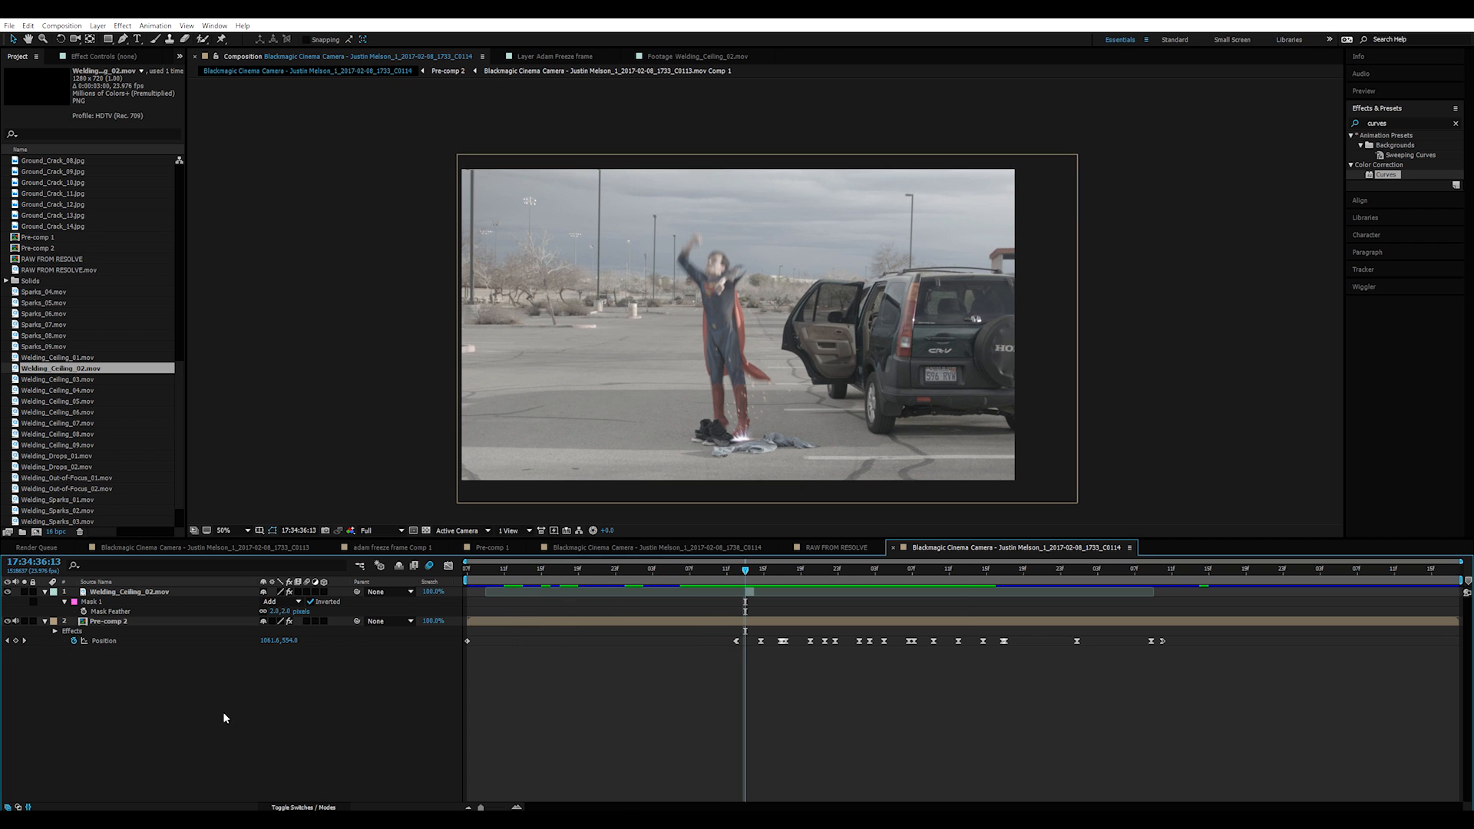
key("ctrl+v")
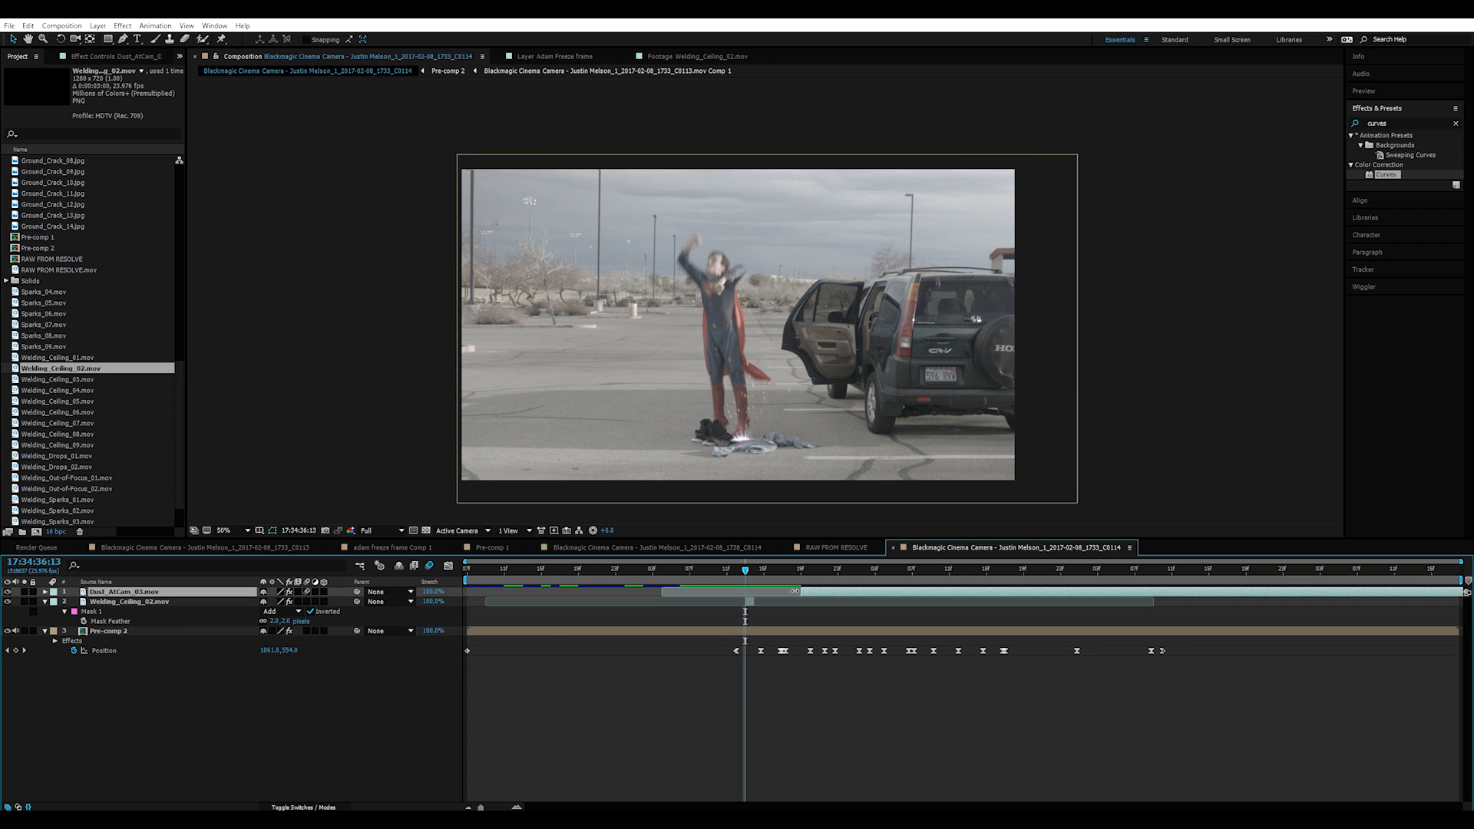
Step: Move the Dust_AtCam_03.mov layer earlier, remove its opacity keyframes, and set its opacity to 100%
mouse_move(835, 595)
left_mouse_down()
mouse_move(781, 592)
mouse_move(766, 572)
mouse_move(808, 573)
mouse_move(744, 577)
mouse_move(849, 593)
mouse_move(812, 593)
left_mouse_up()
key("t")
mouse_move(718, 575)
left_mouse_down()
mouse_move(765, 580)
mouse_move(735, 577)
left_mouse_up()
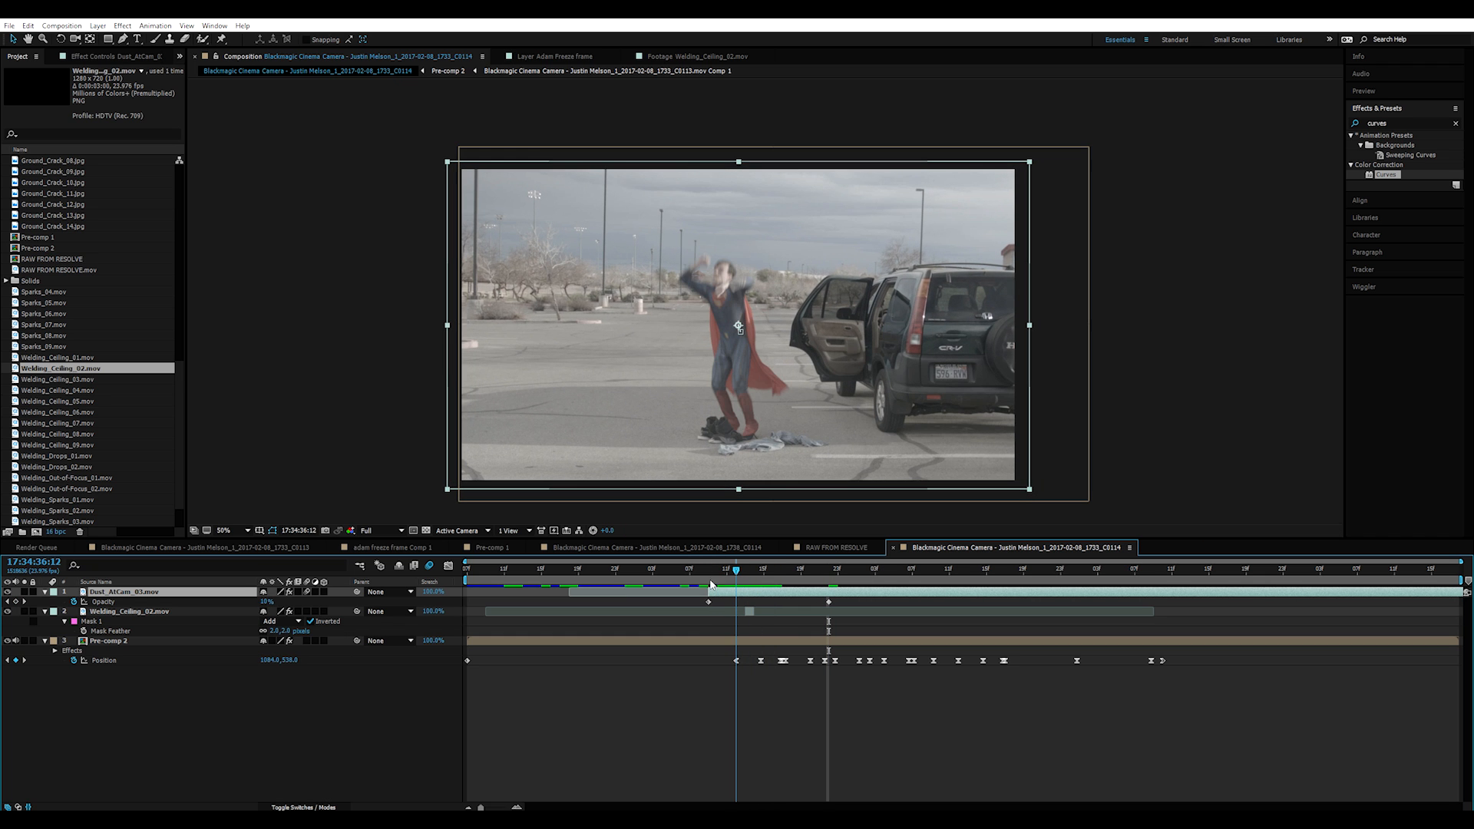
left_click(75, 601)
left_click_drag(267, 603, 456, 595)
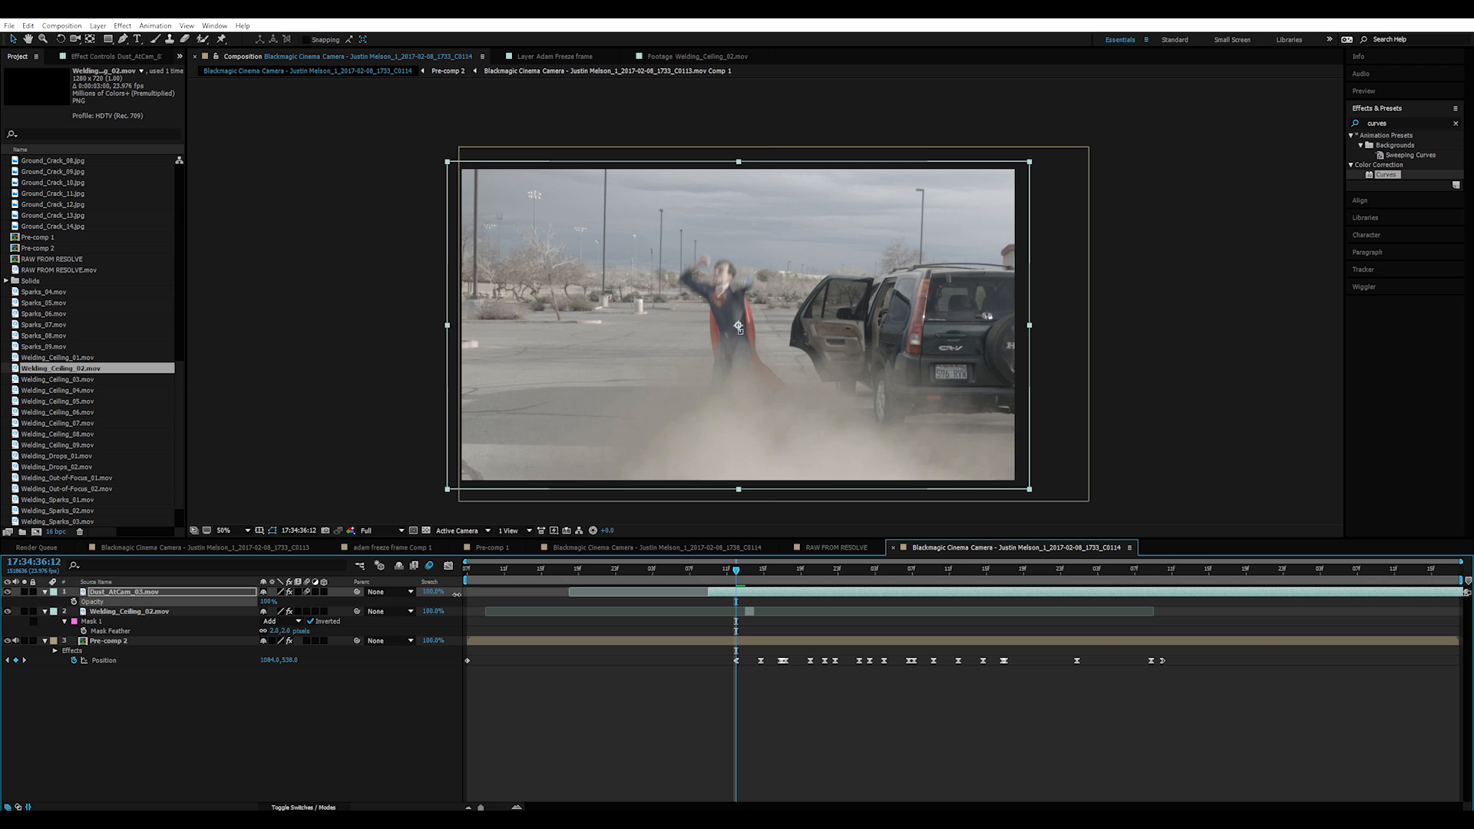
Step: Shift the dust layer to begin at 17:34:36:13 and play back the take-off from 17:34:35:09
left_click_drag(729, 600, 485, 588)
key("space")
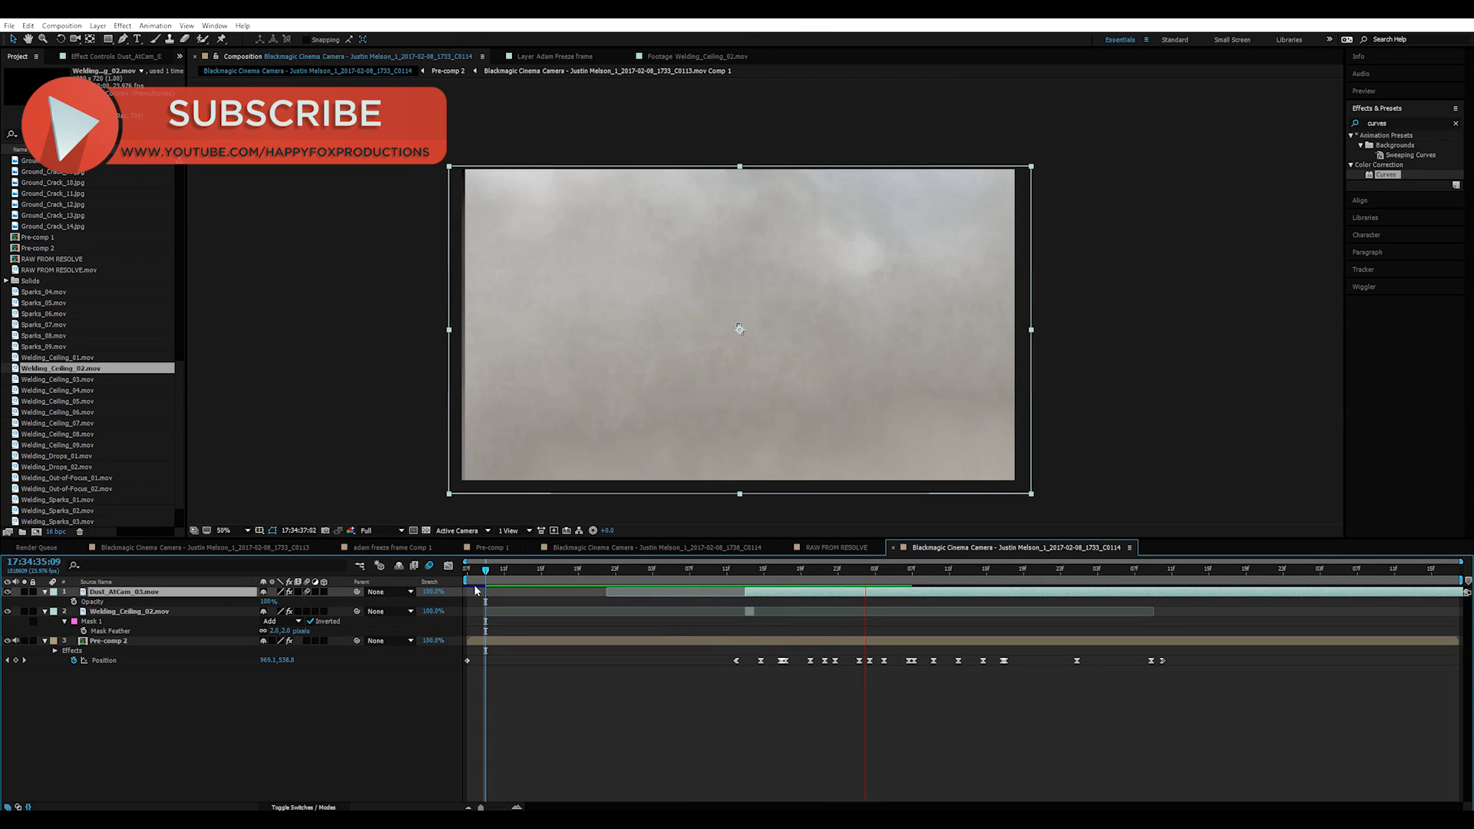
Step: Nudge the dust layer sideways in the frame at 17:34:36:13 and keyframe its opacity at 43%
mouse_move(730, 566)
left_mouse_down()
mouse_move(743, 572)
mouse_move(567, 576)
mouse_move(742, 571)
left_mouse_up()
left_click_drag(783, 450, 753, 447)
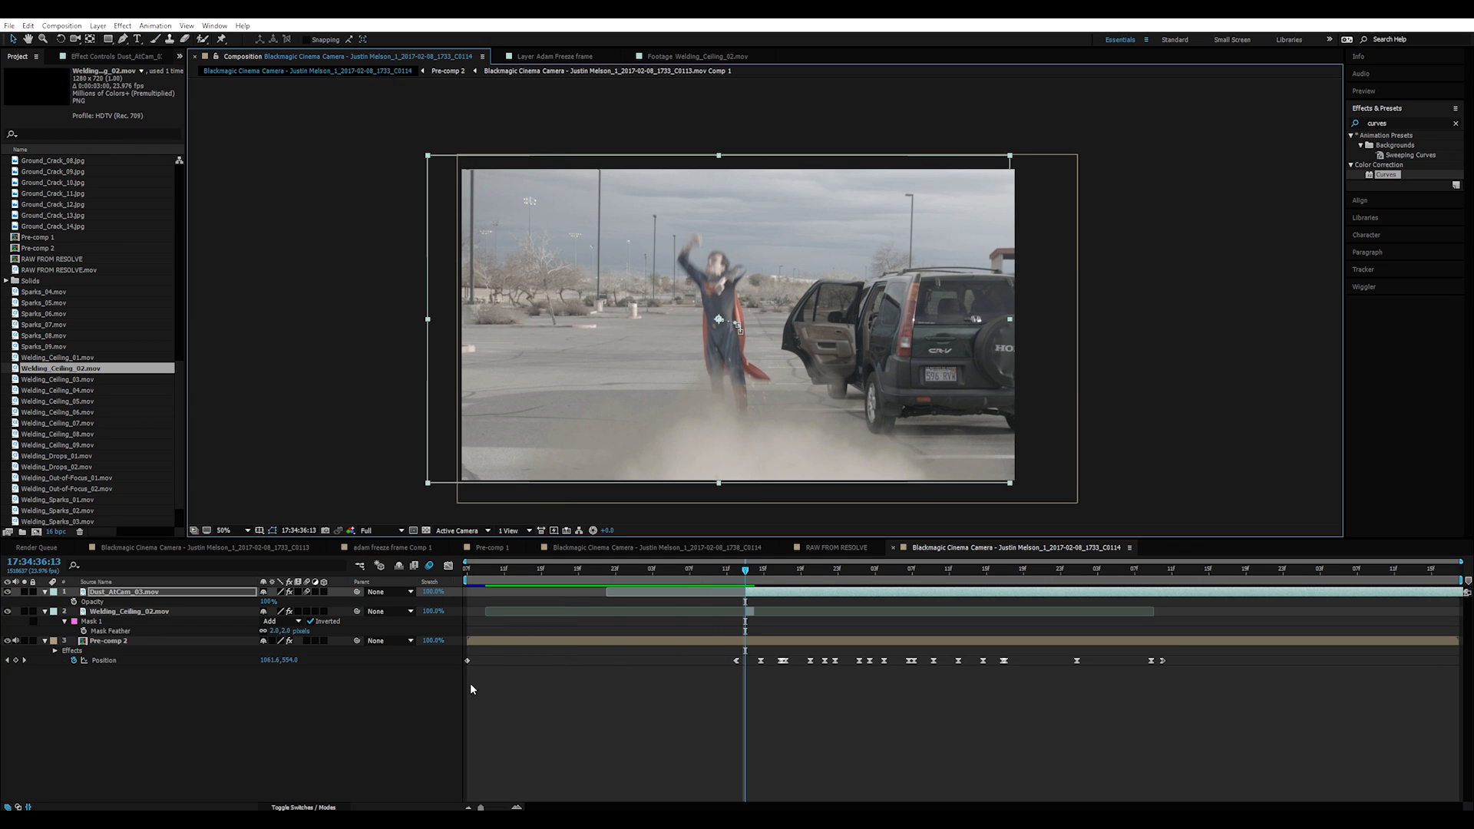
left_click_drag(267, 601, 236, 599)
left_click(73, 601)
Step: Keyframe a lower opacity for the dust layer at 17:34:37:19 and play back the take-off from 17:34:36:02
key("space")
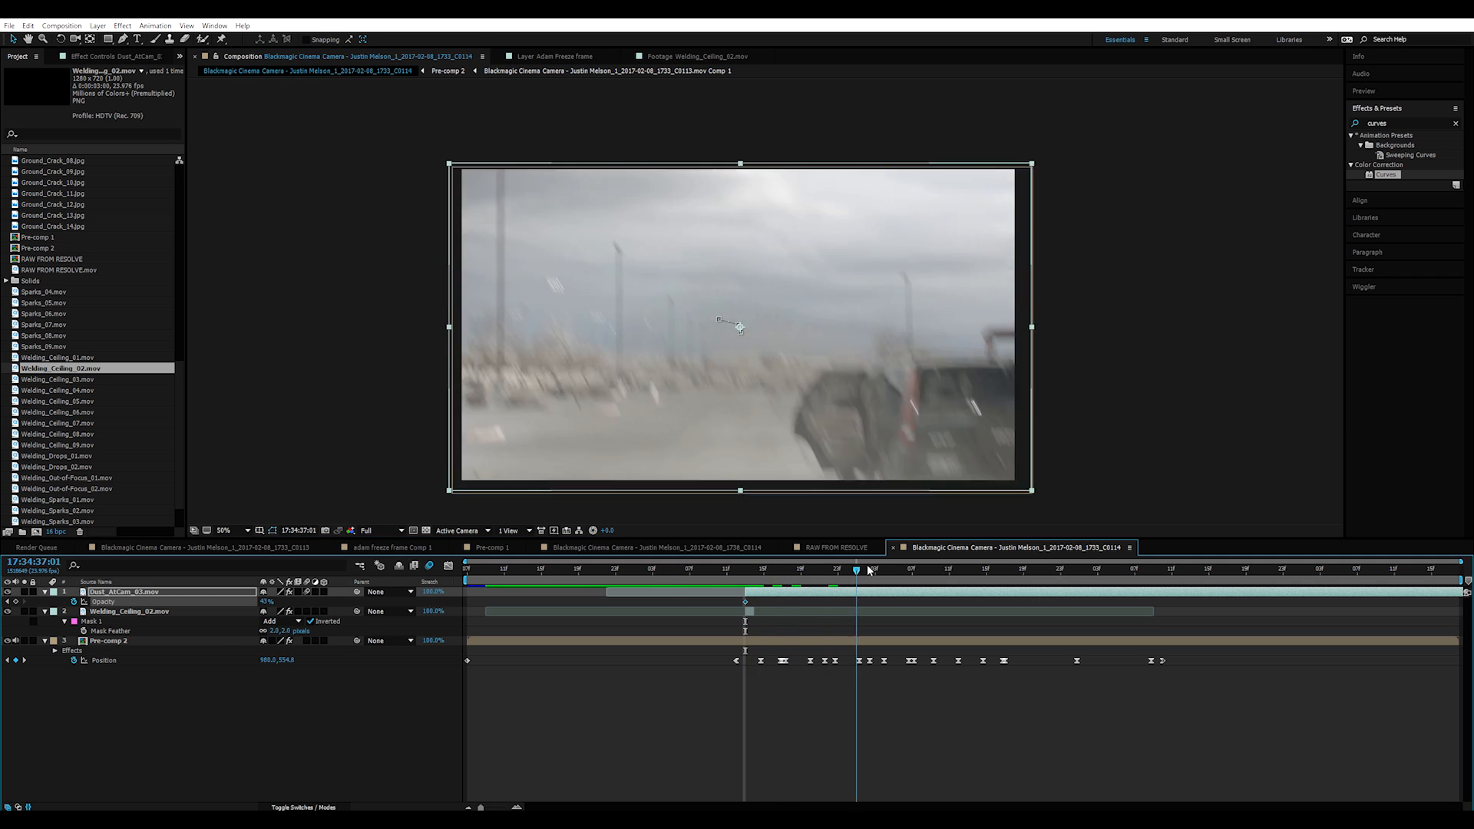
key("space")
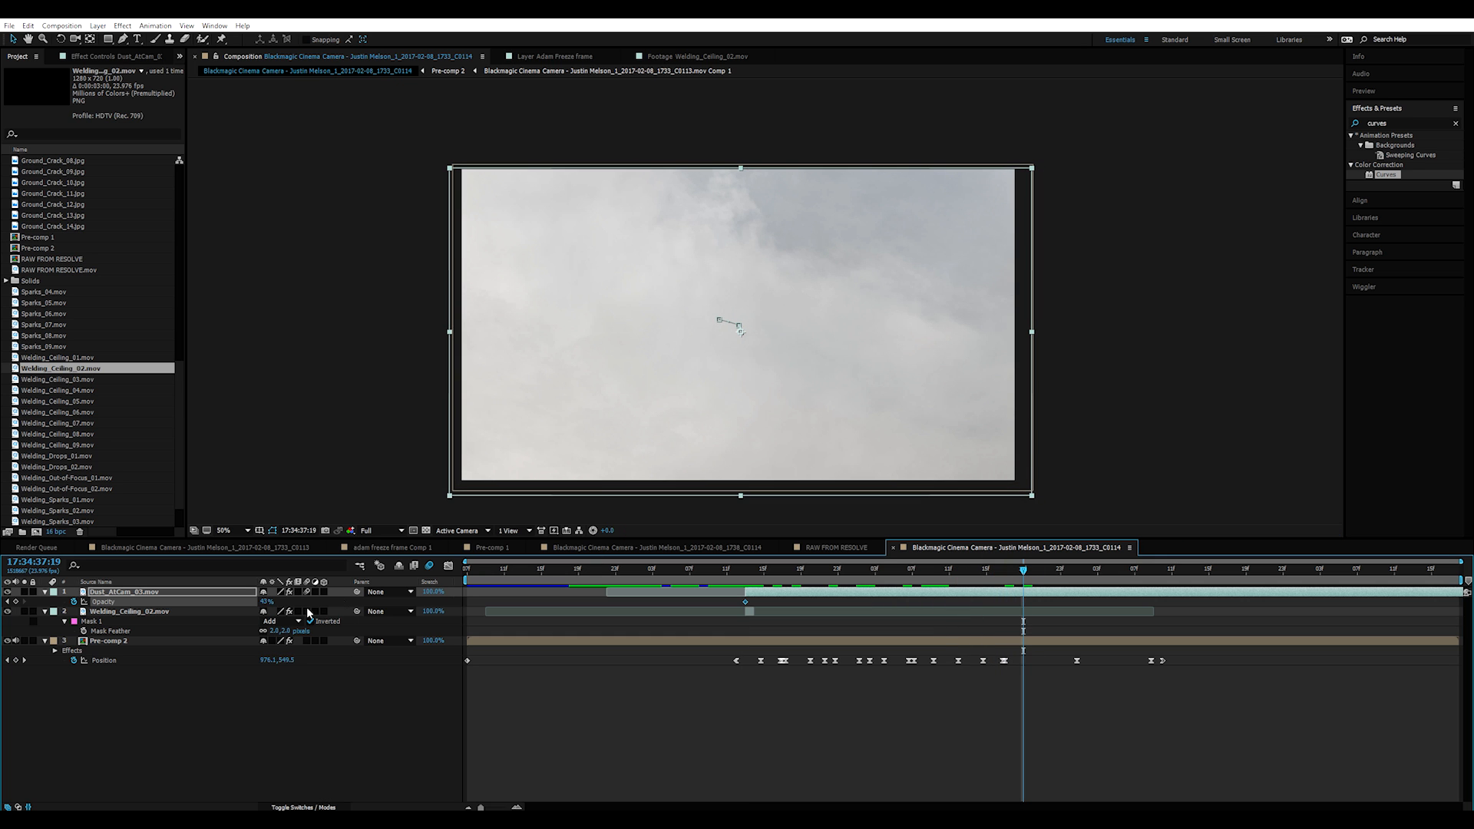
left_click_drag(265, 607, 261, 607)
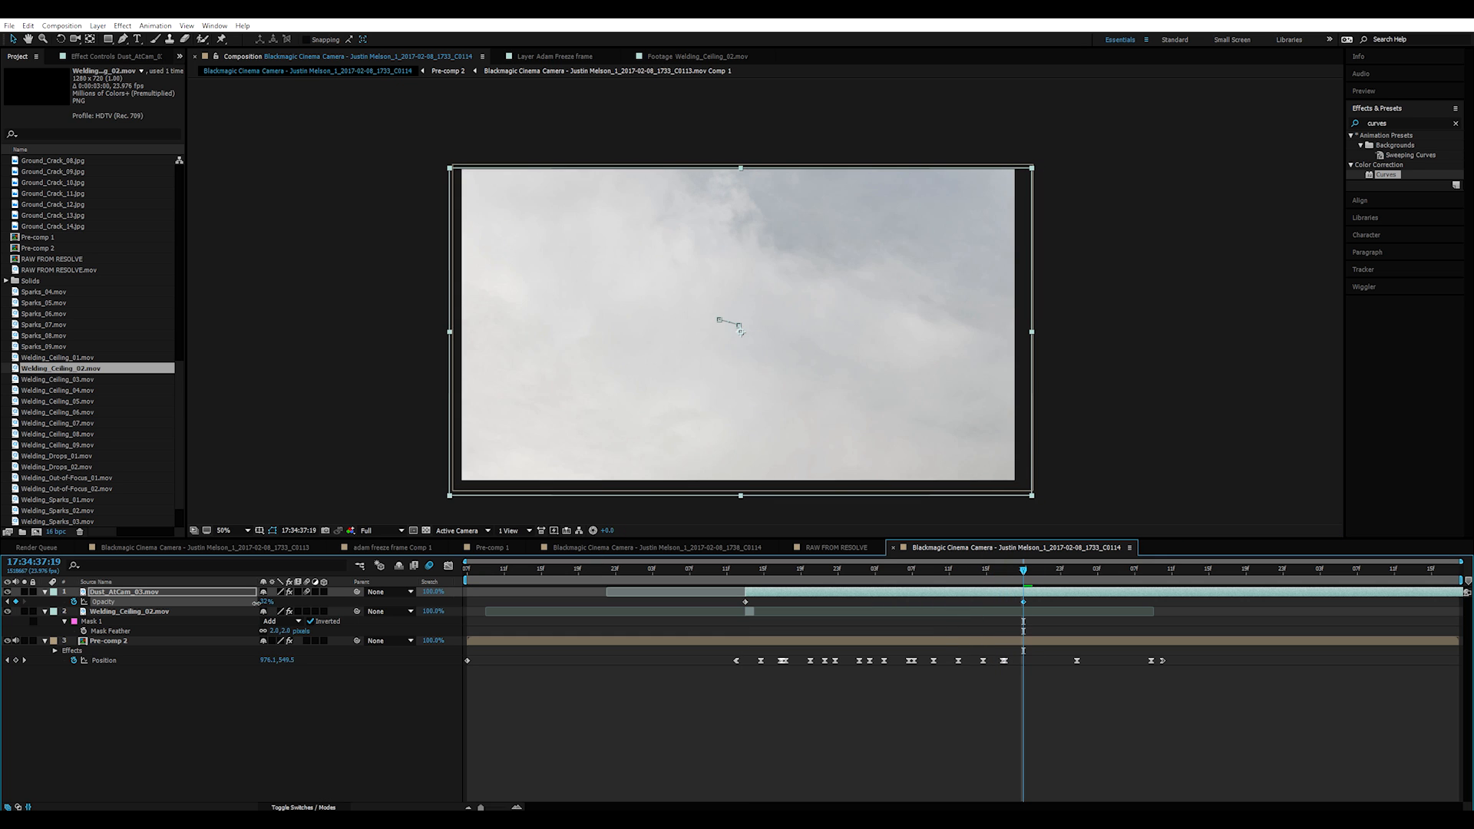
left_click(746, 577)
left_click_drag(744, 577, 643, 578)
key("space")
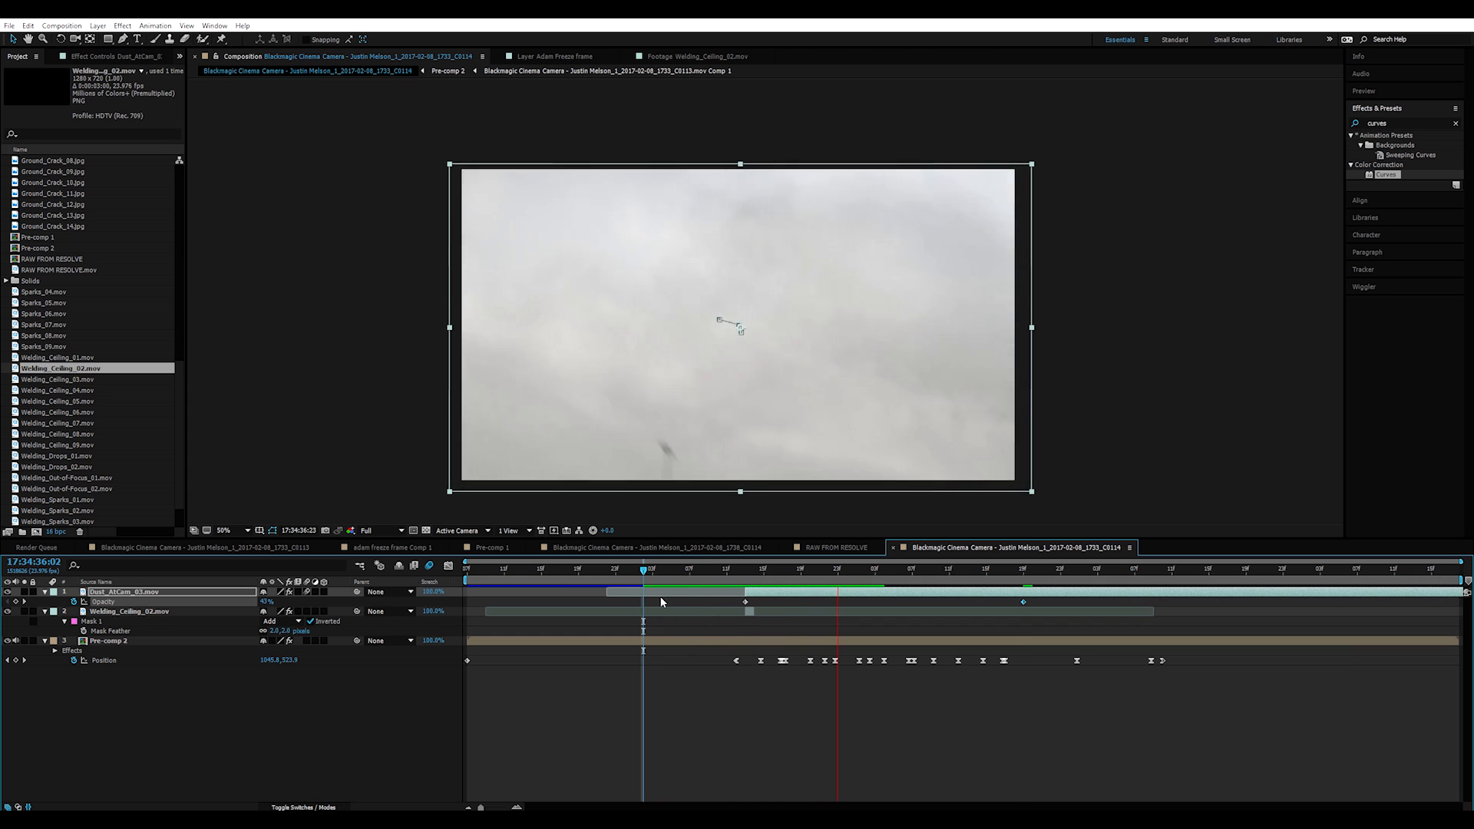
left_click_drag(735, 573, 699, 579)
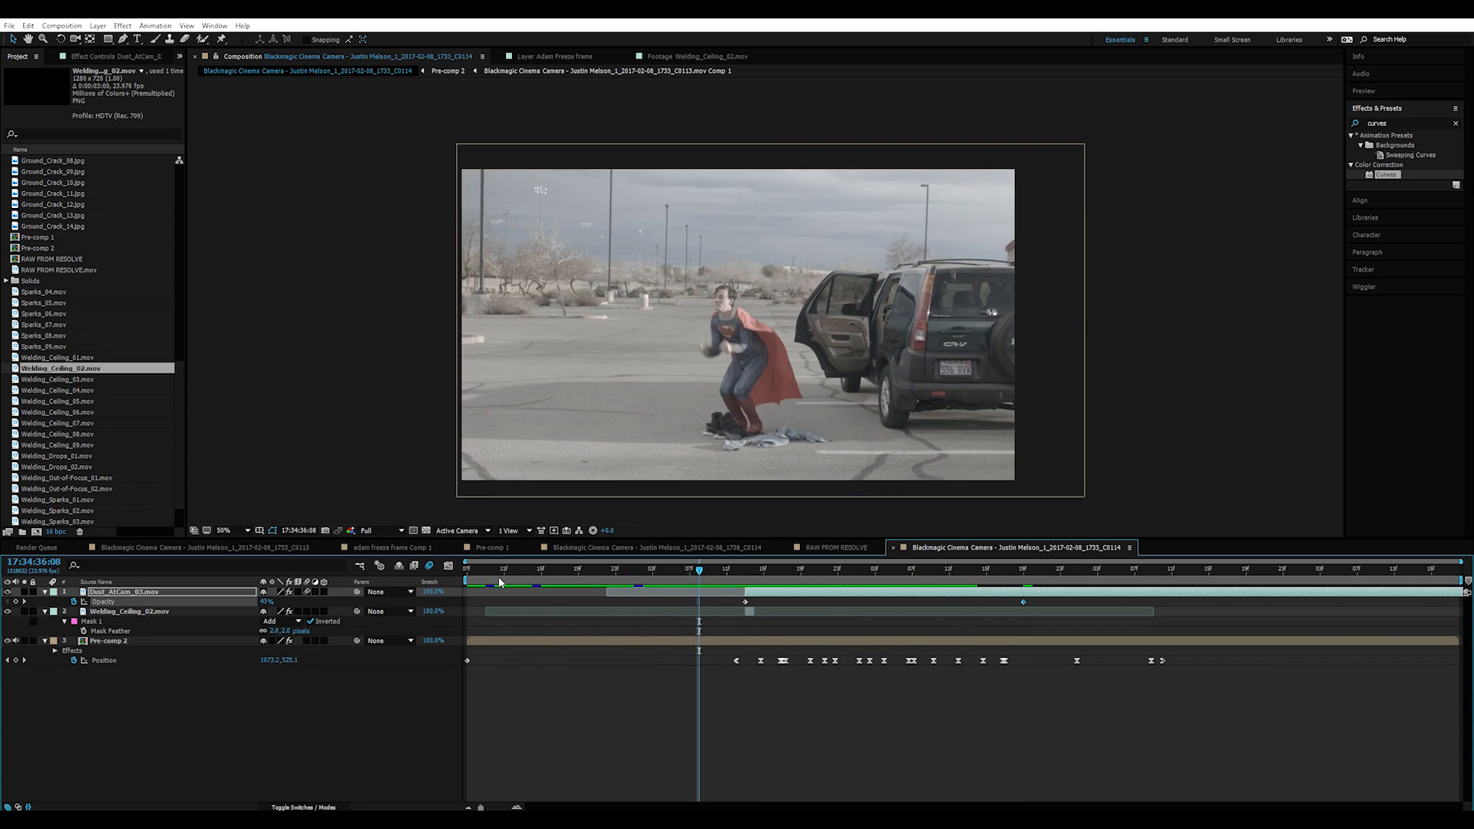
Step: Show the dust layer's effect settings and play back the whole shot from 17:34:35:07
left_click(123, 58)
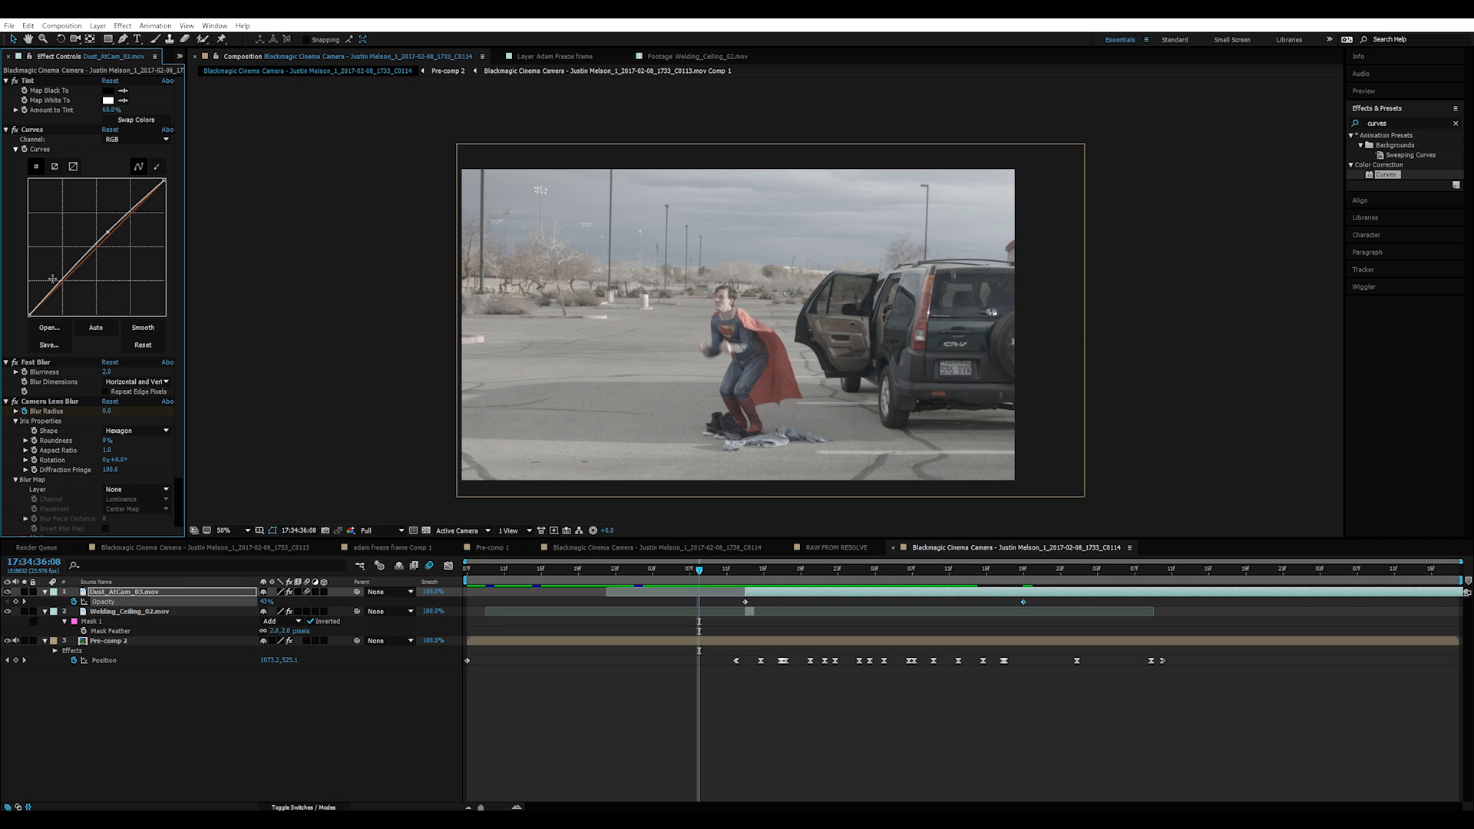
left_click_drag(542, 569, 450, 565)
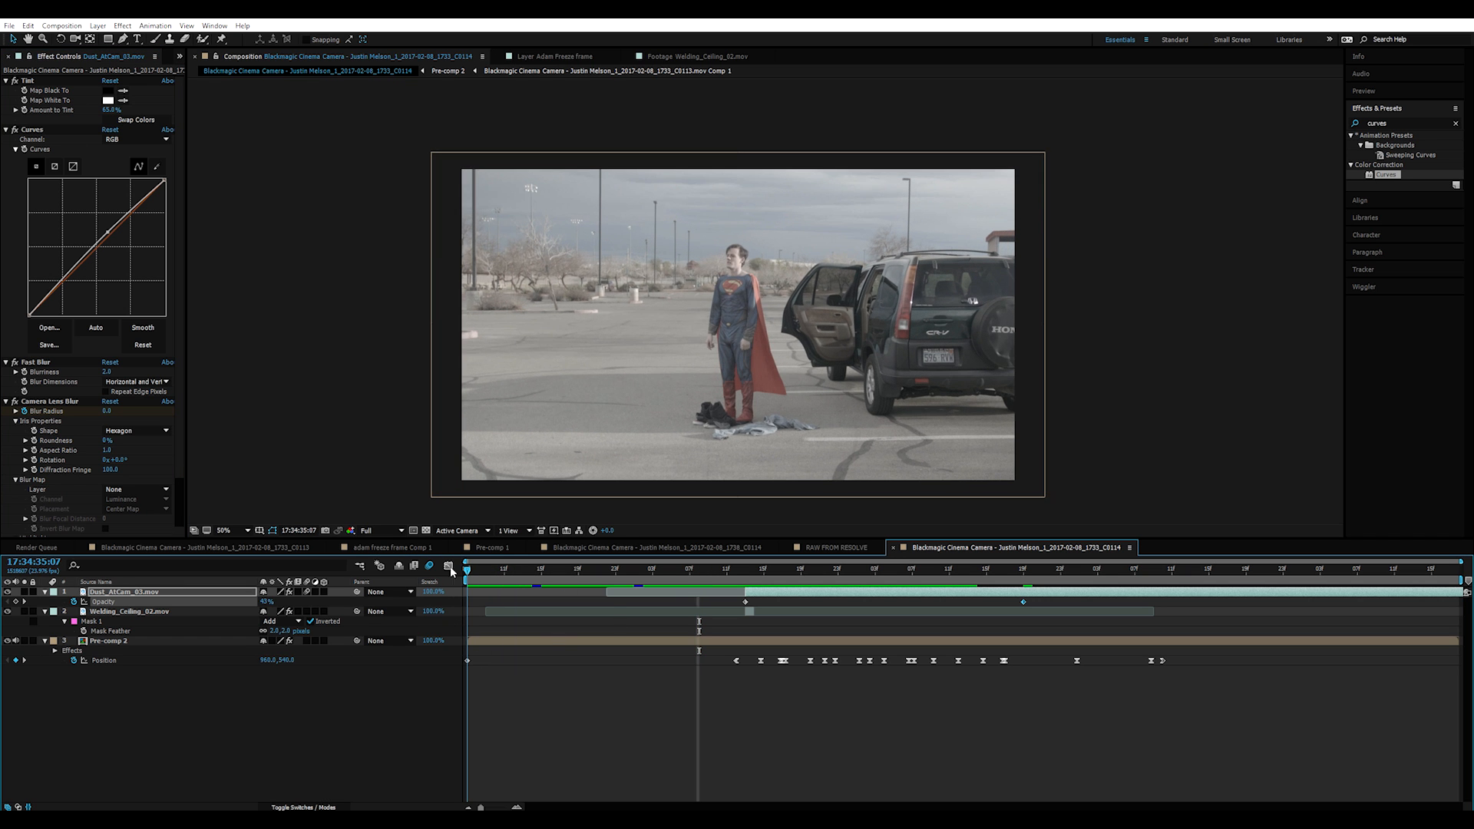
left_click(390, 751)
key("space")
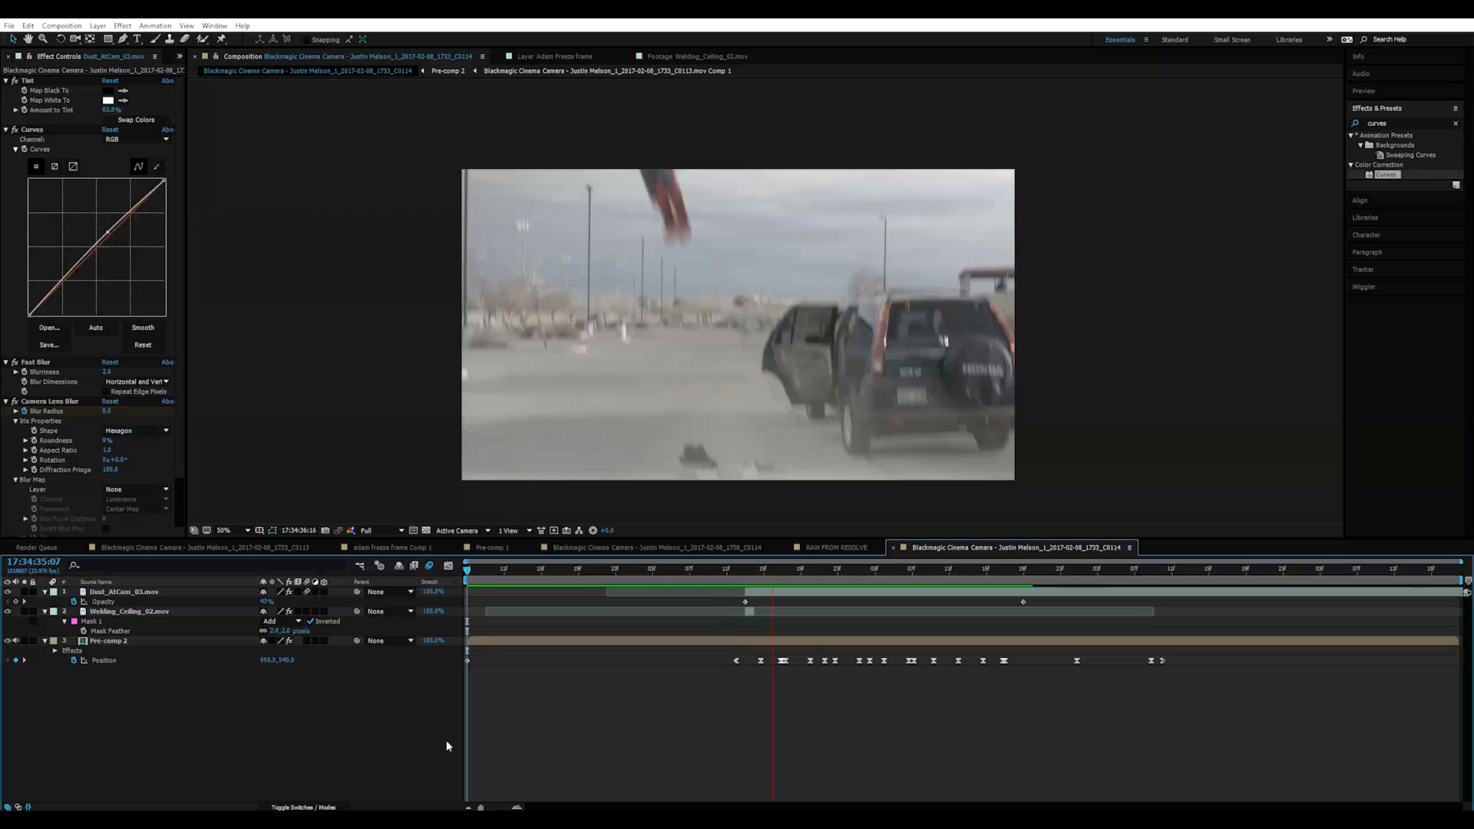
Step: Hide the Welding_Ceiling_02.mov spark layer and play back the take-off from 17:34:35:07
left_click_drag(613, 568, 748, 583)
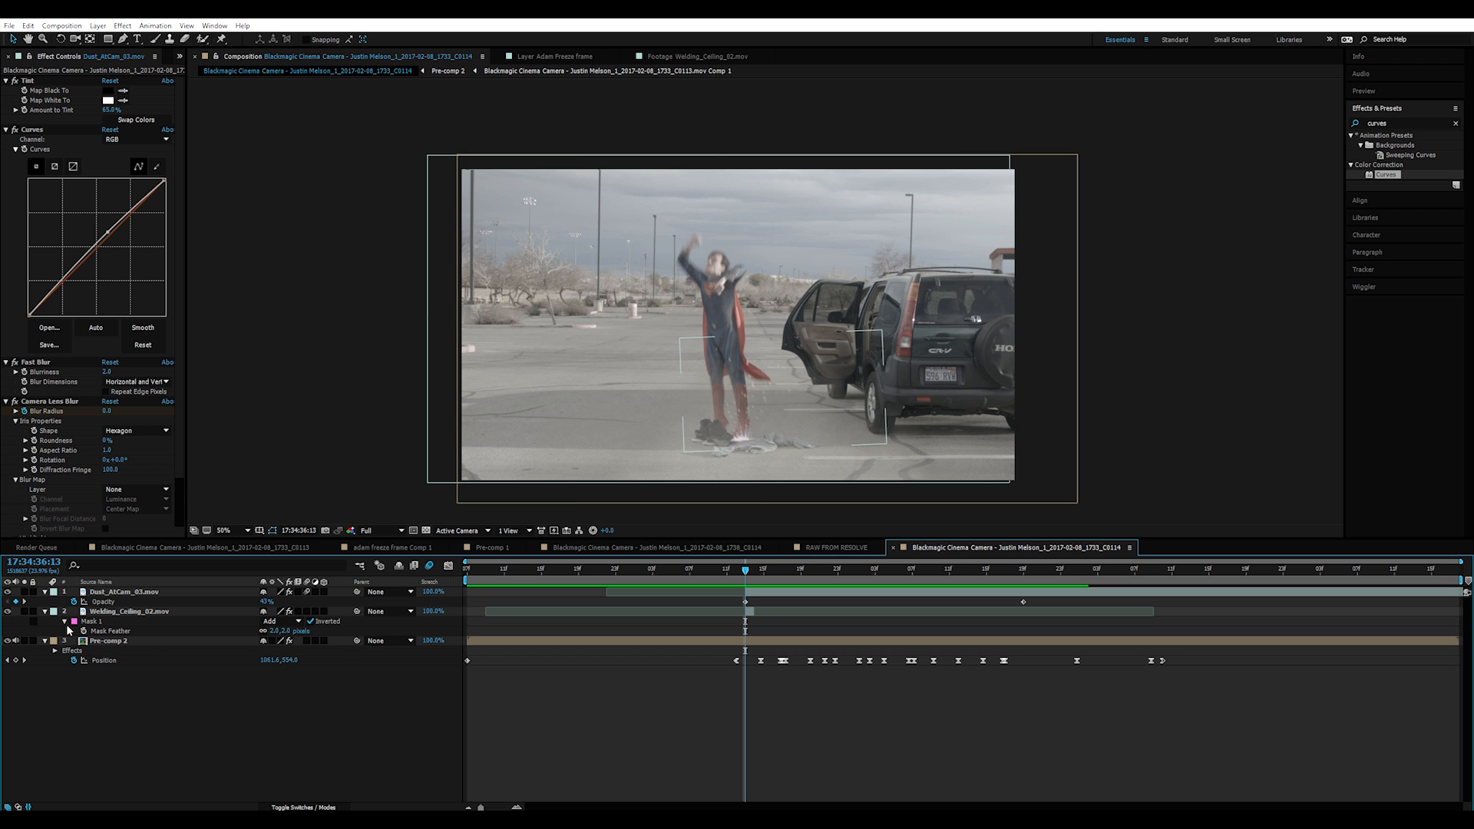
left_click(8, 613)
left_click_drag(499, 569, 447, 566)
key("space")
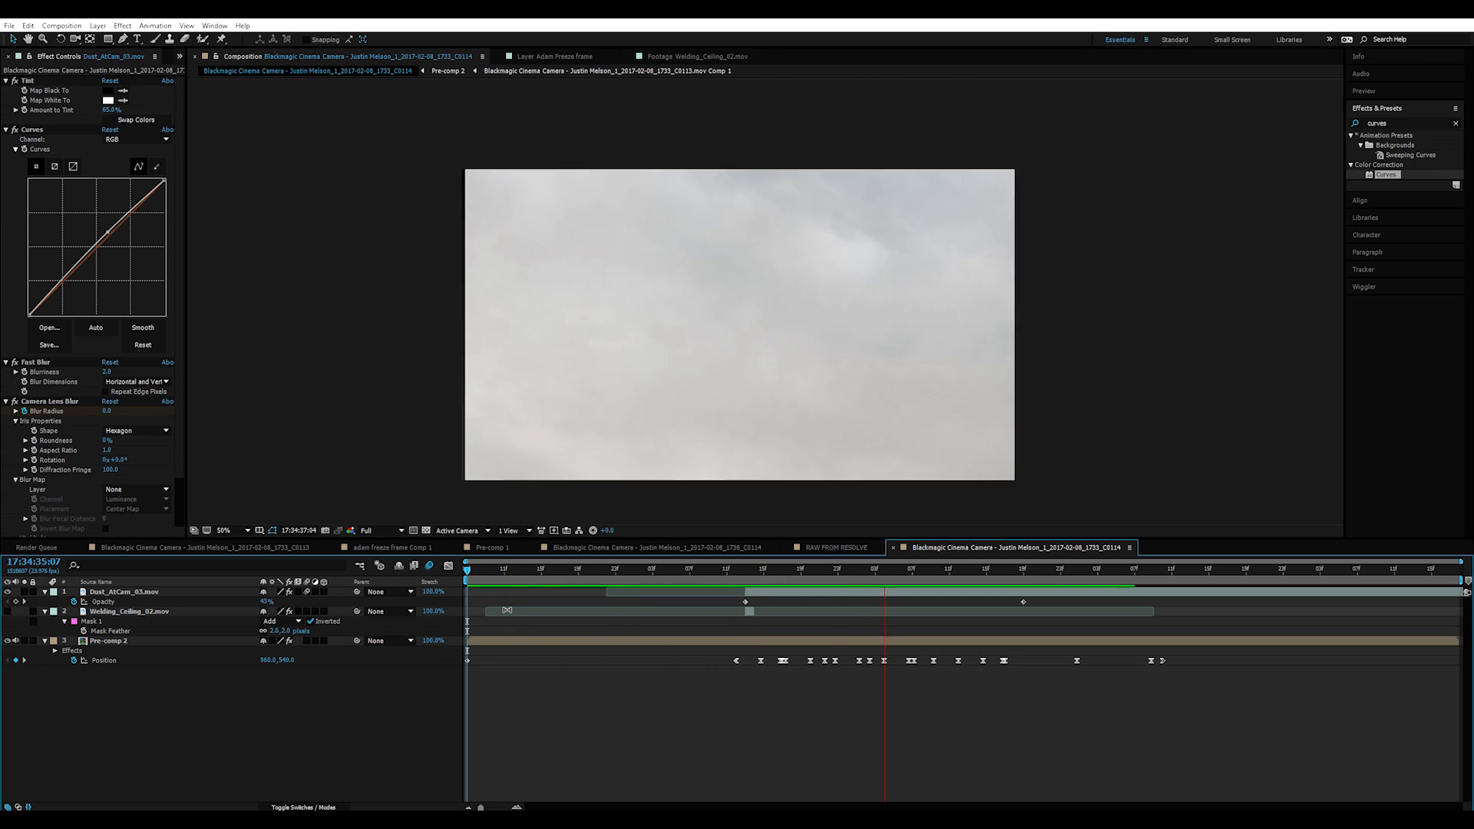
key("space")
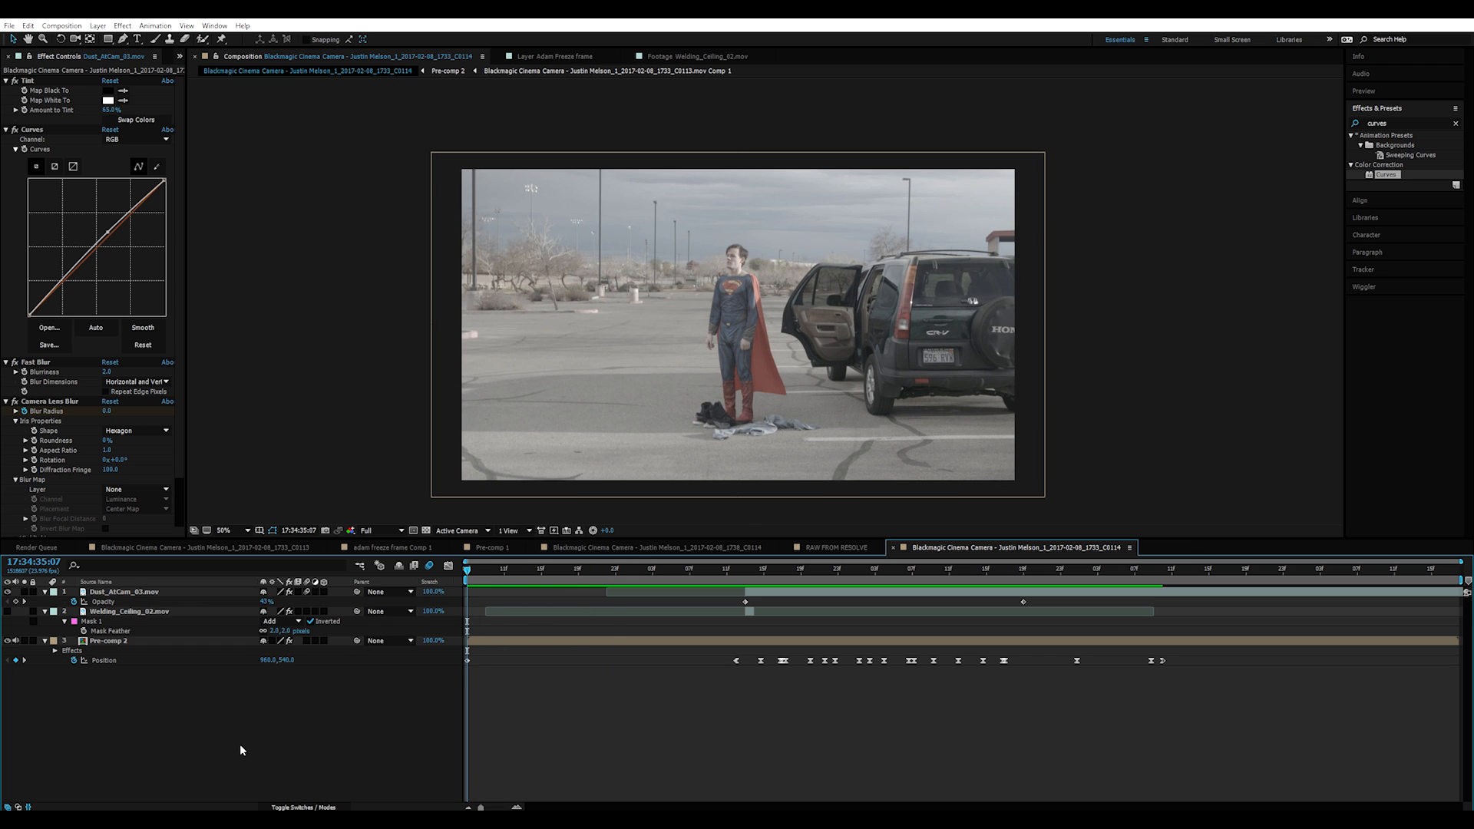
Step: Add an adjustment layer above the dust and apply the Turbulent Displace effect to it
key("ctrl+alt+y")
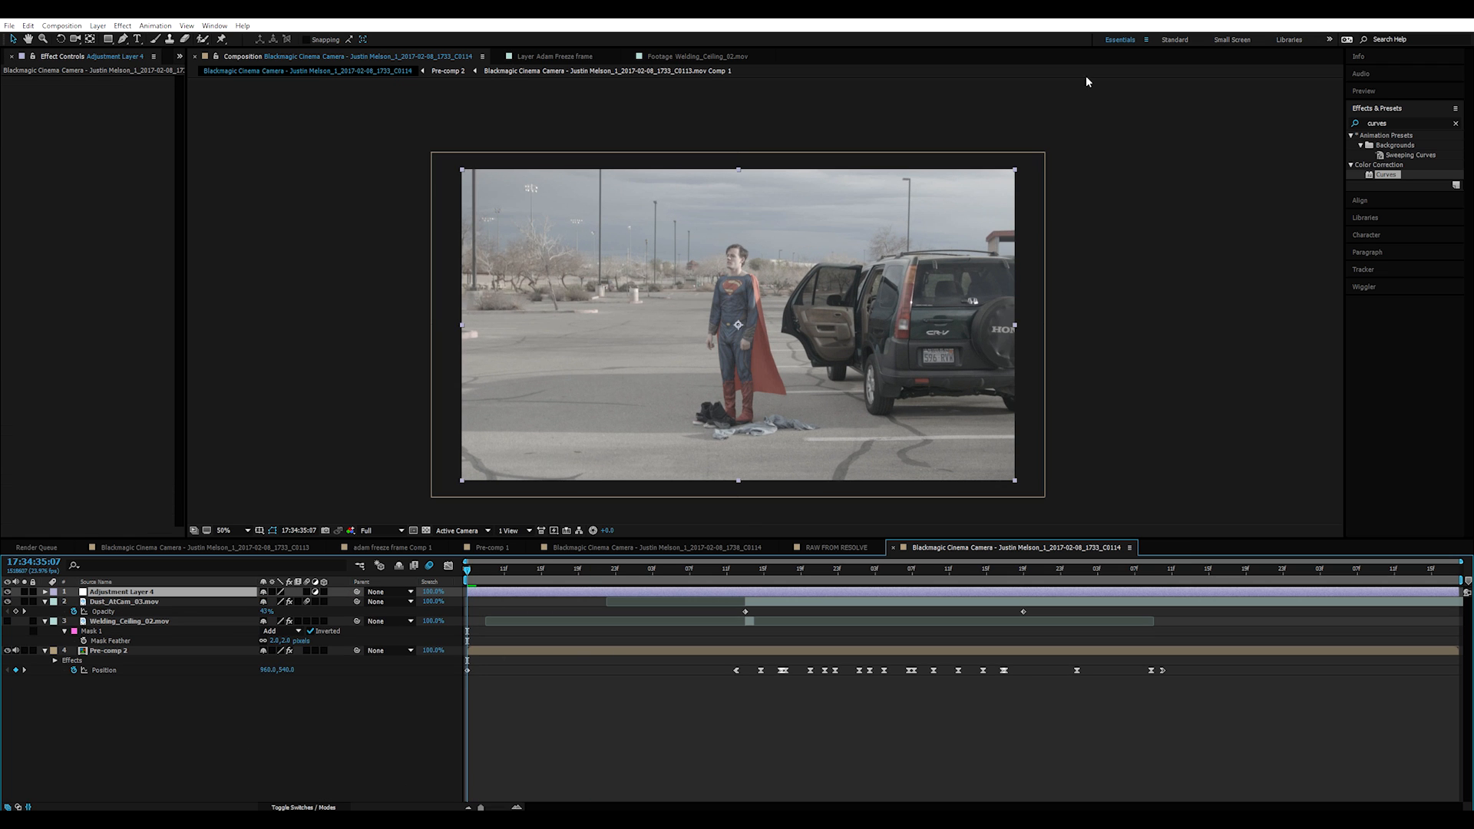
left_click(1407, 123)
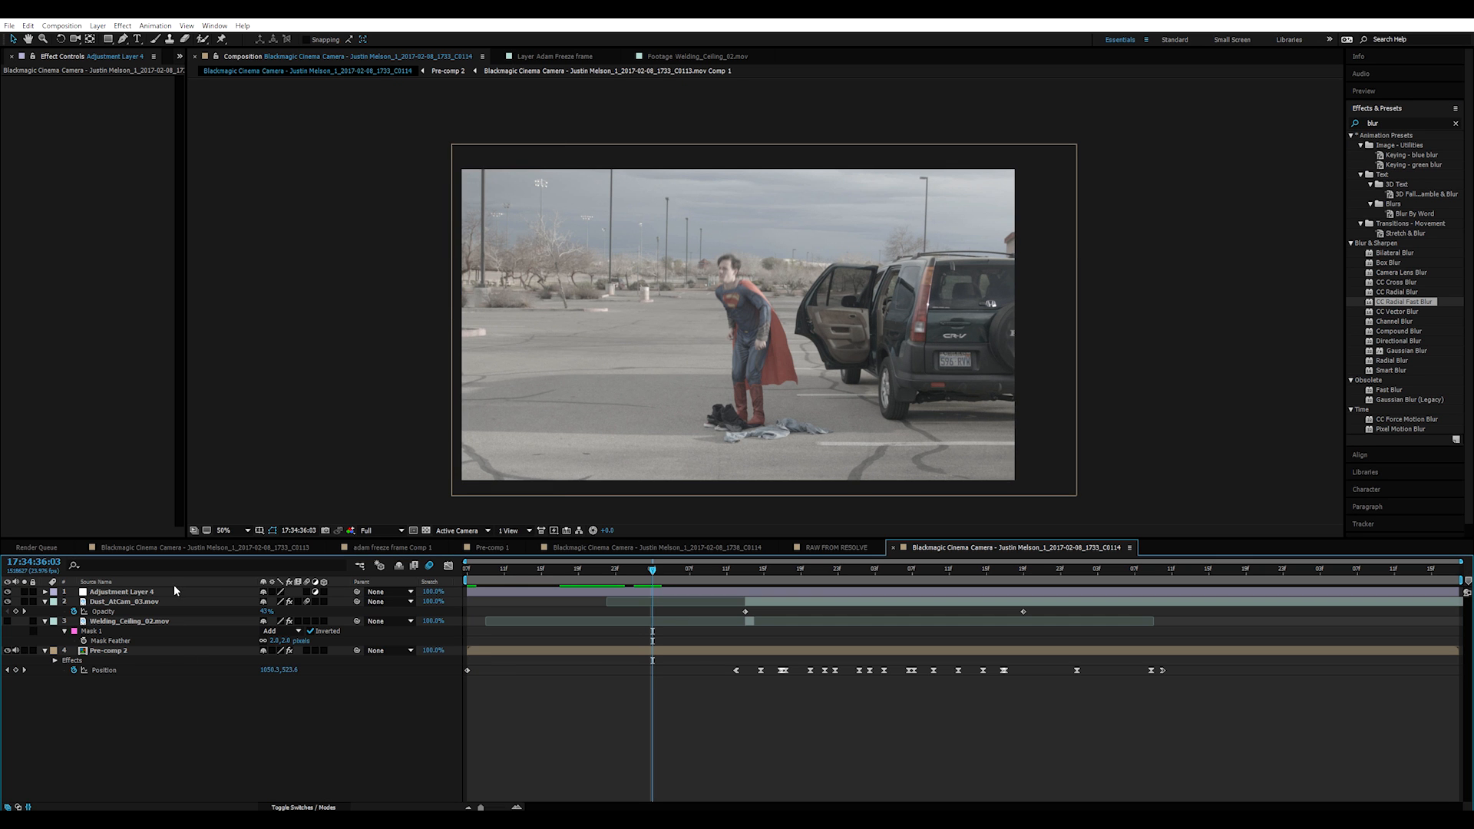
left_click(175, 588)
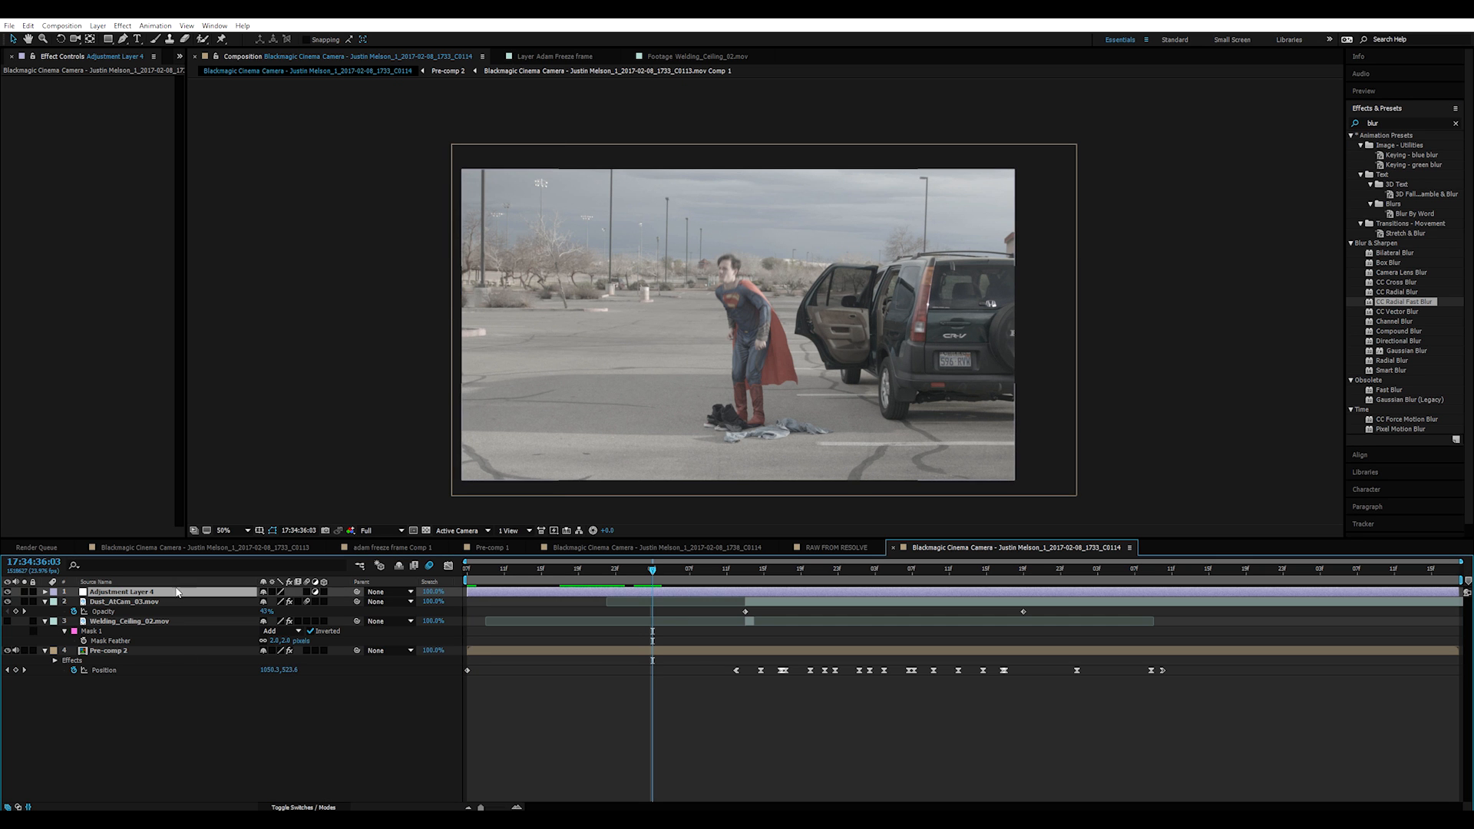
left_click(1401, 123)
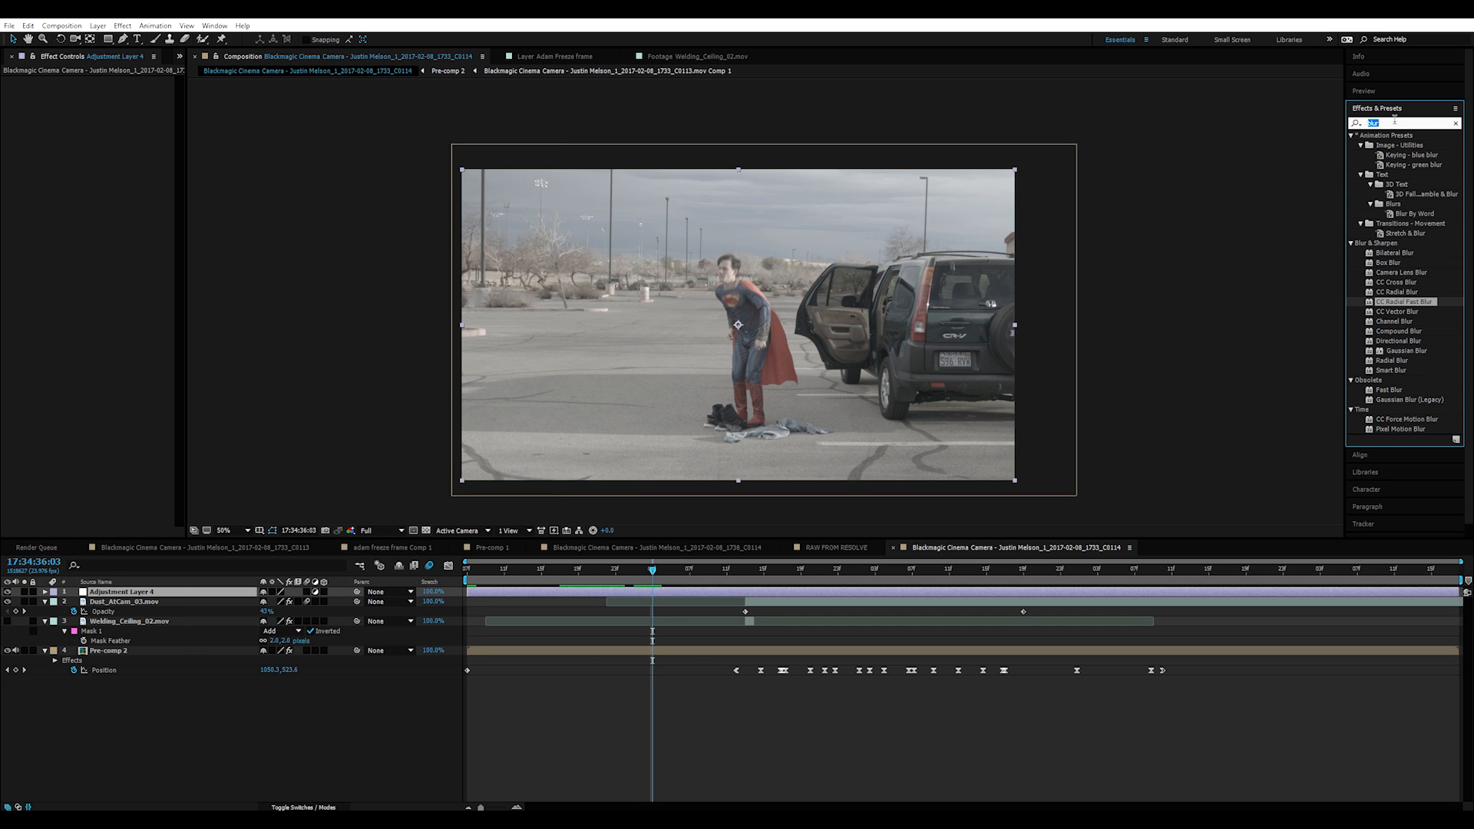
type("turbul")
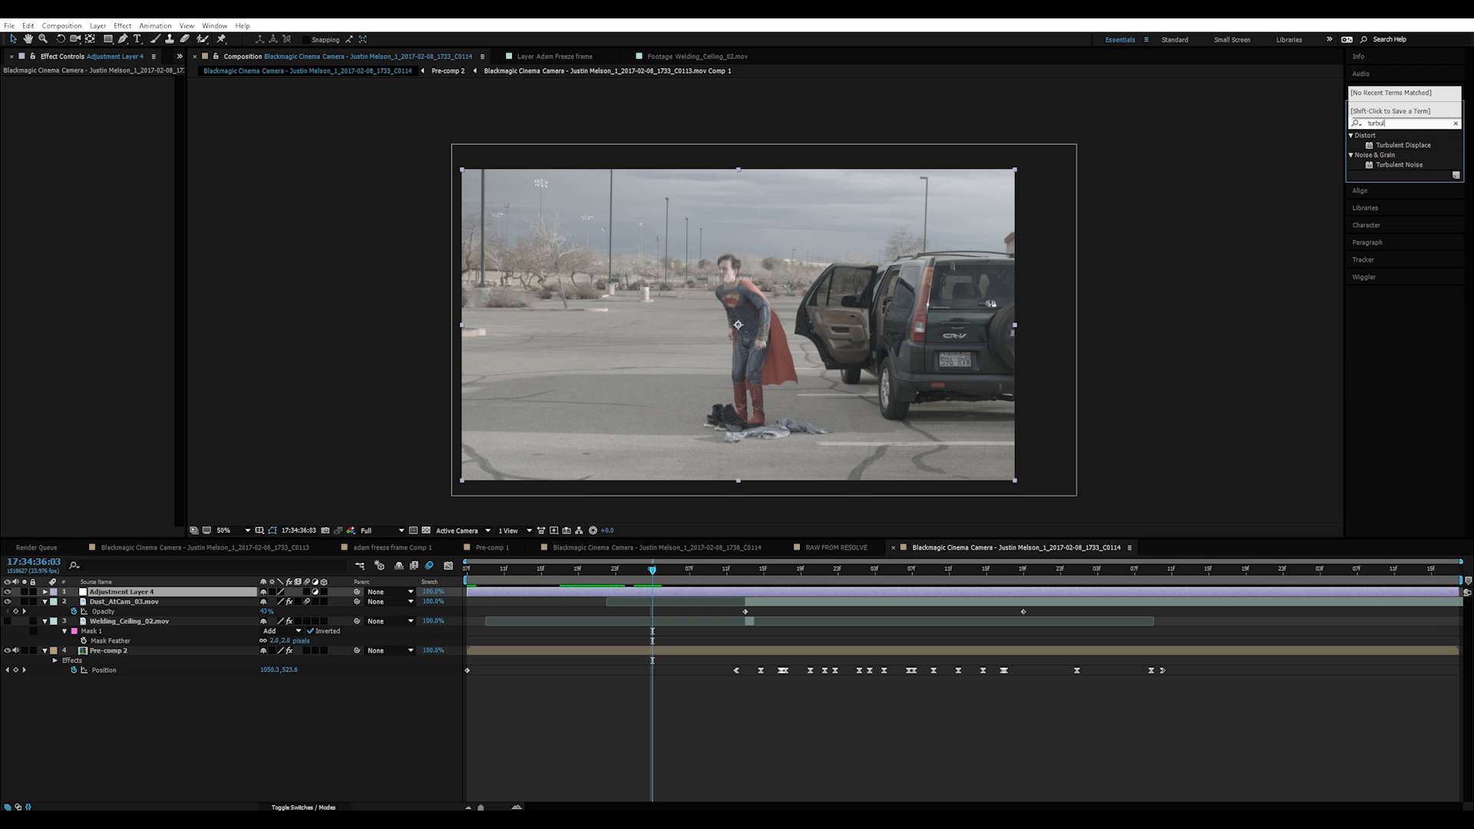
left_click_drag(1409, 146, 161, 593)
Step: At 17:34:36:13, set Turbulent Displace to Vertical Displacement with amount 35, size about 8, and complexity 1.2
left_click_drag(656, 587, 744, 587)
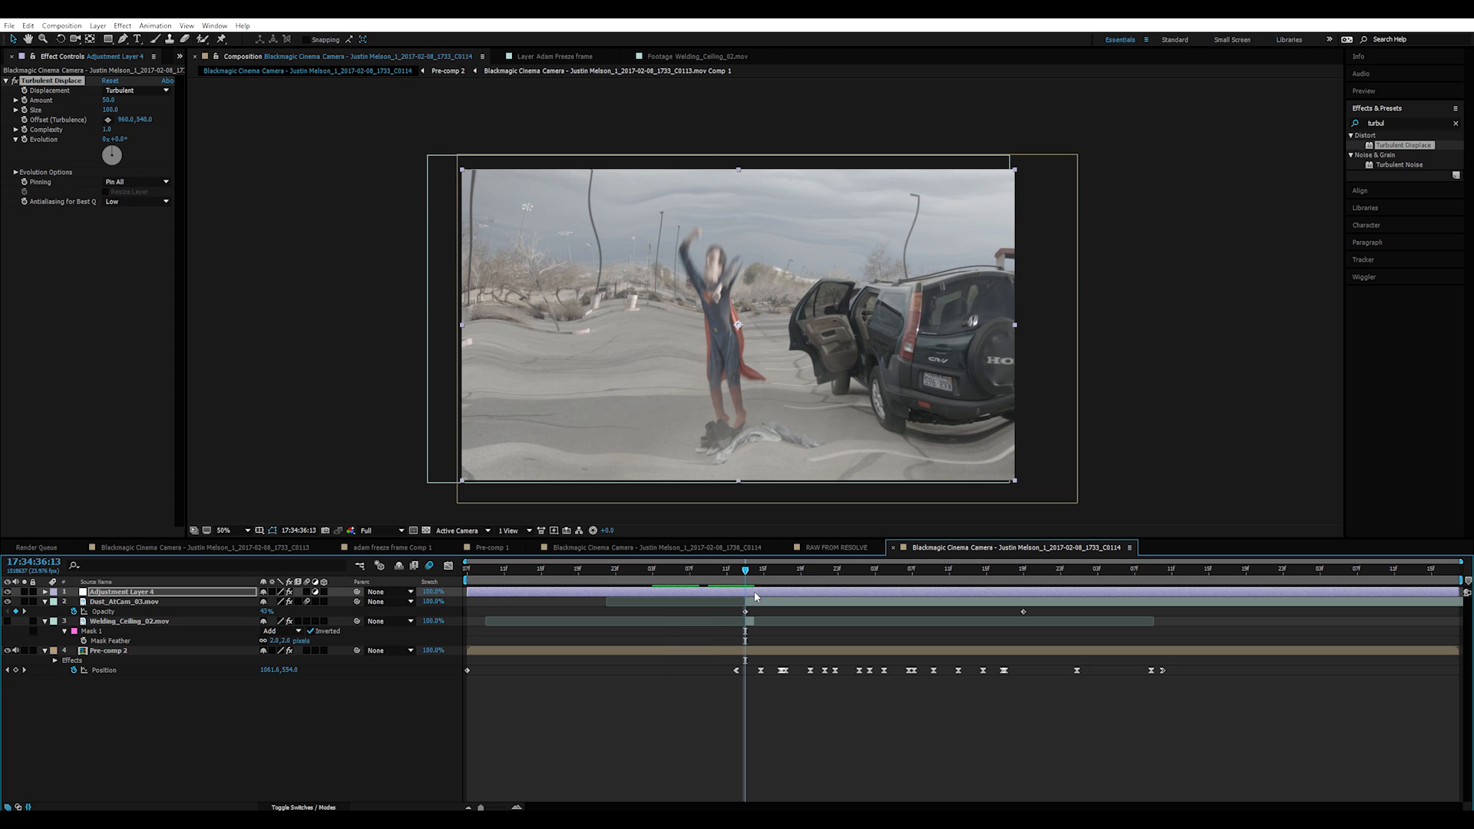
left_click(168, 90)
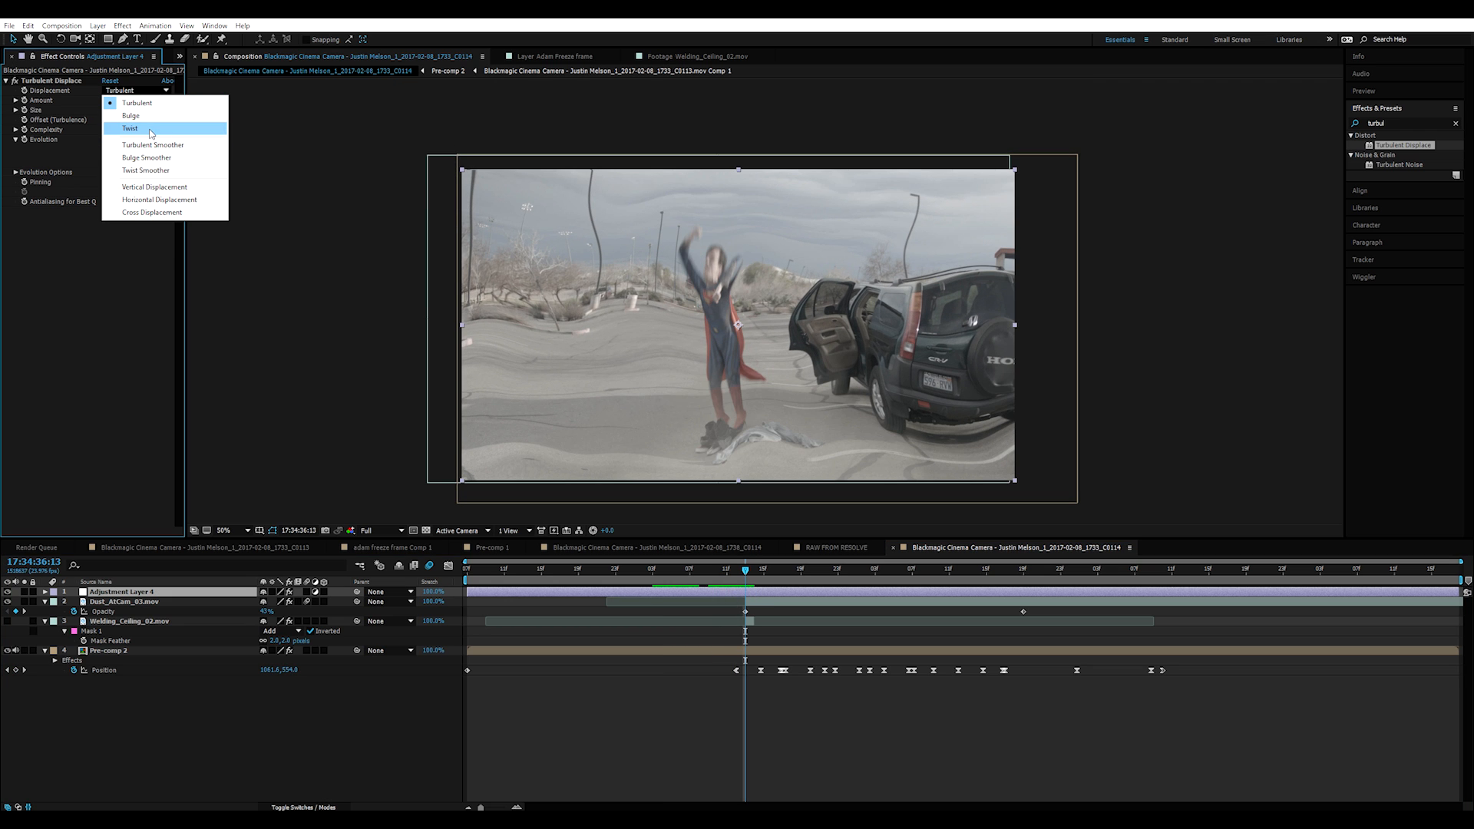
left_click(153, 187)
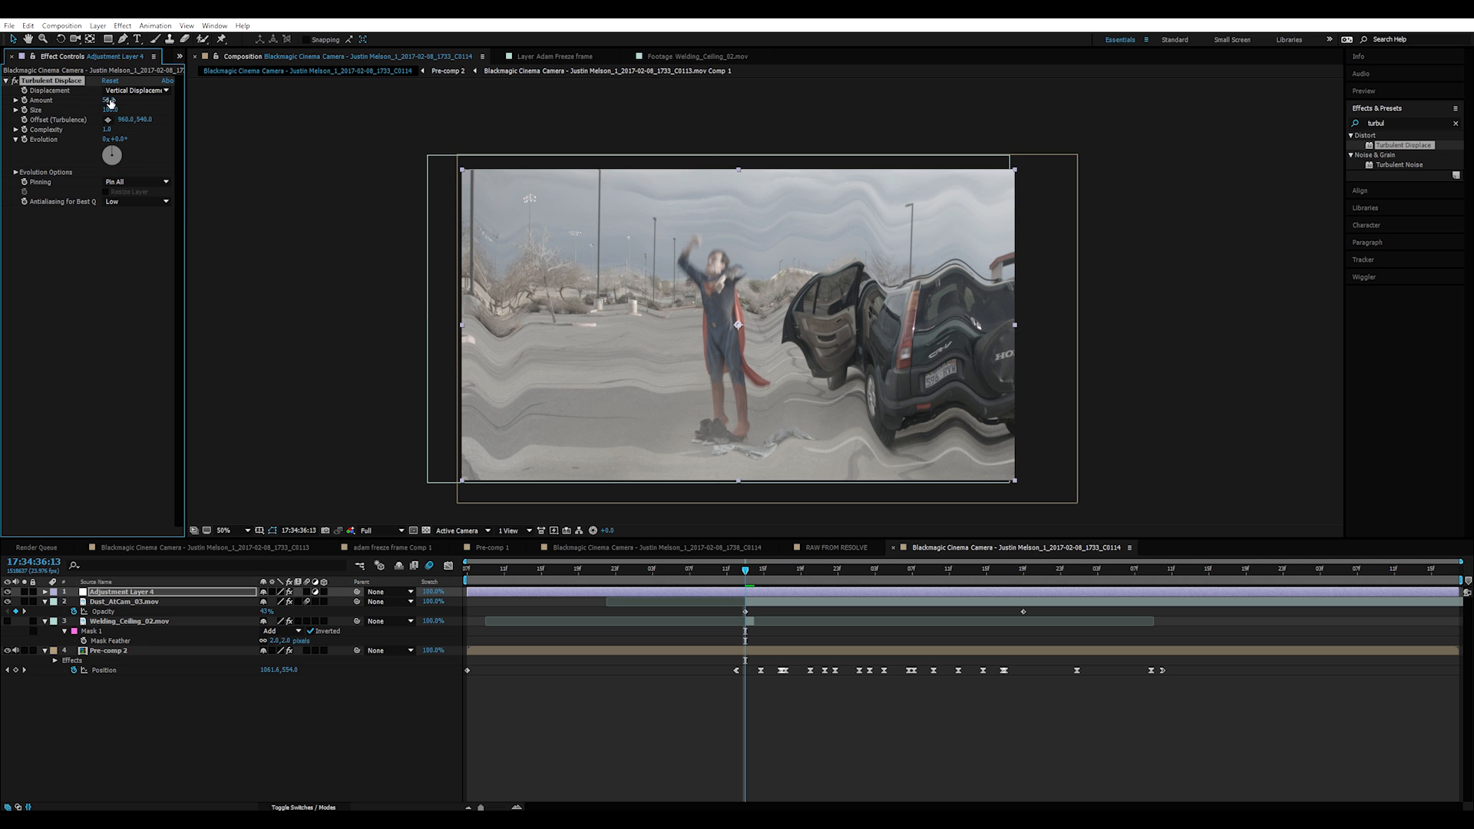
left_click_drag(119, 103, 62, 121)
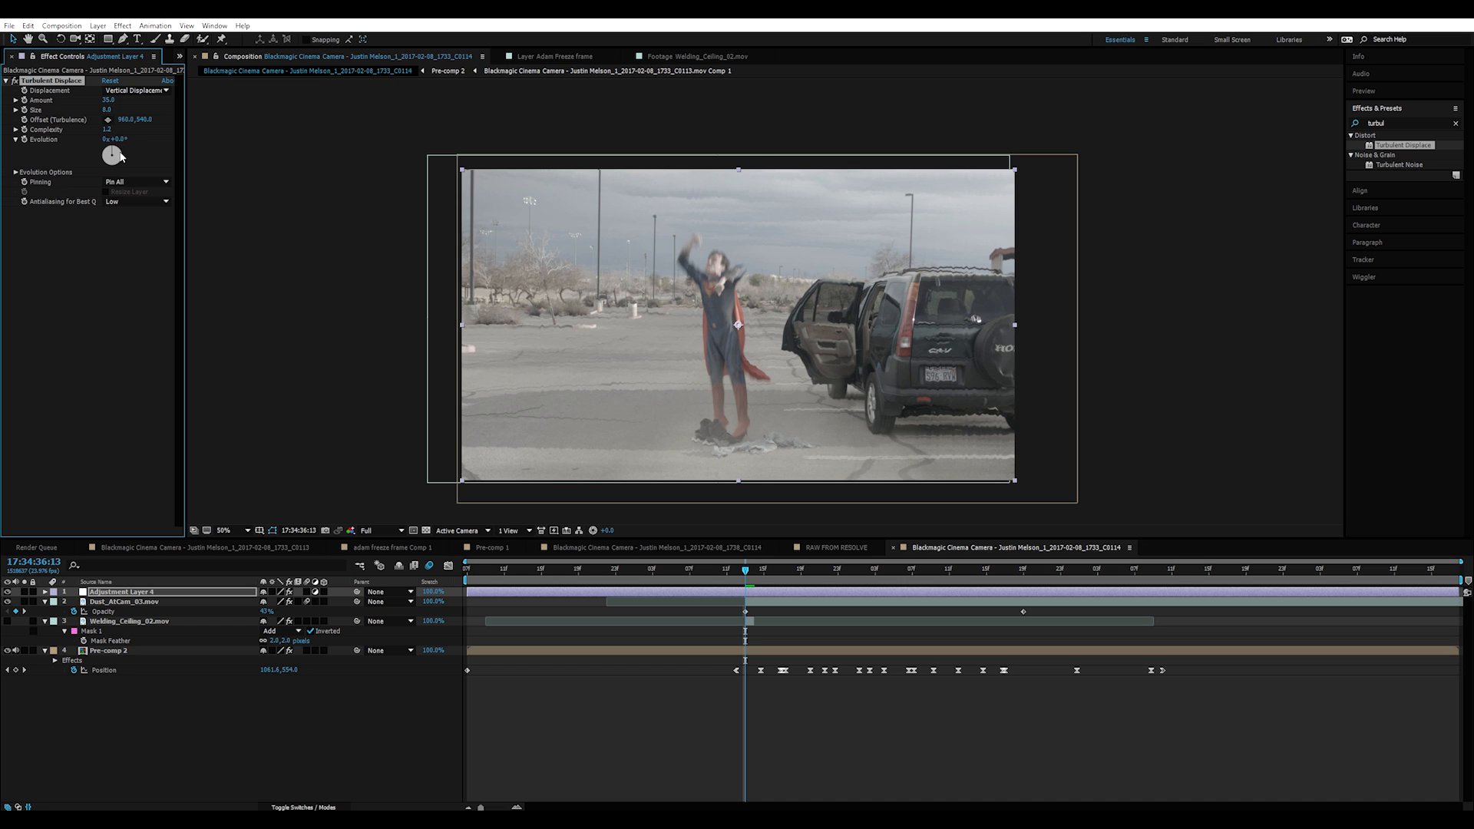
left_click(115, 203)
Step: Draw a rounded mask on the adjustment layer around the ground at the hero's feet and feather it 79 pixels
scroll(720, 435, "up", 1)
left_click_drag(795, 422, 784, 228)
key("g")
left_click(786, 262)
left_click_drag(830, 308, 839, 341)
left_click_drag(829, 407, 912, 395)
left_click_drag(469, 382, 429, 305)
left_click_drag(464, 247, 570, 244)
left_click(620, 237)
left_click(785, 262)
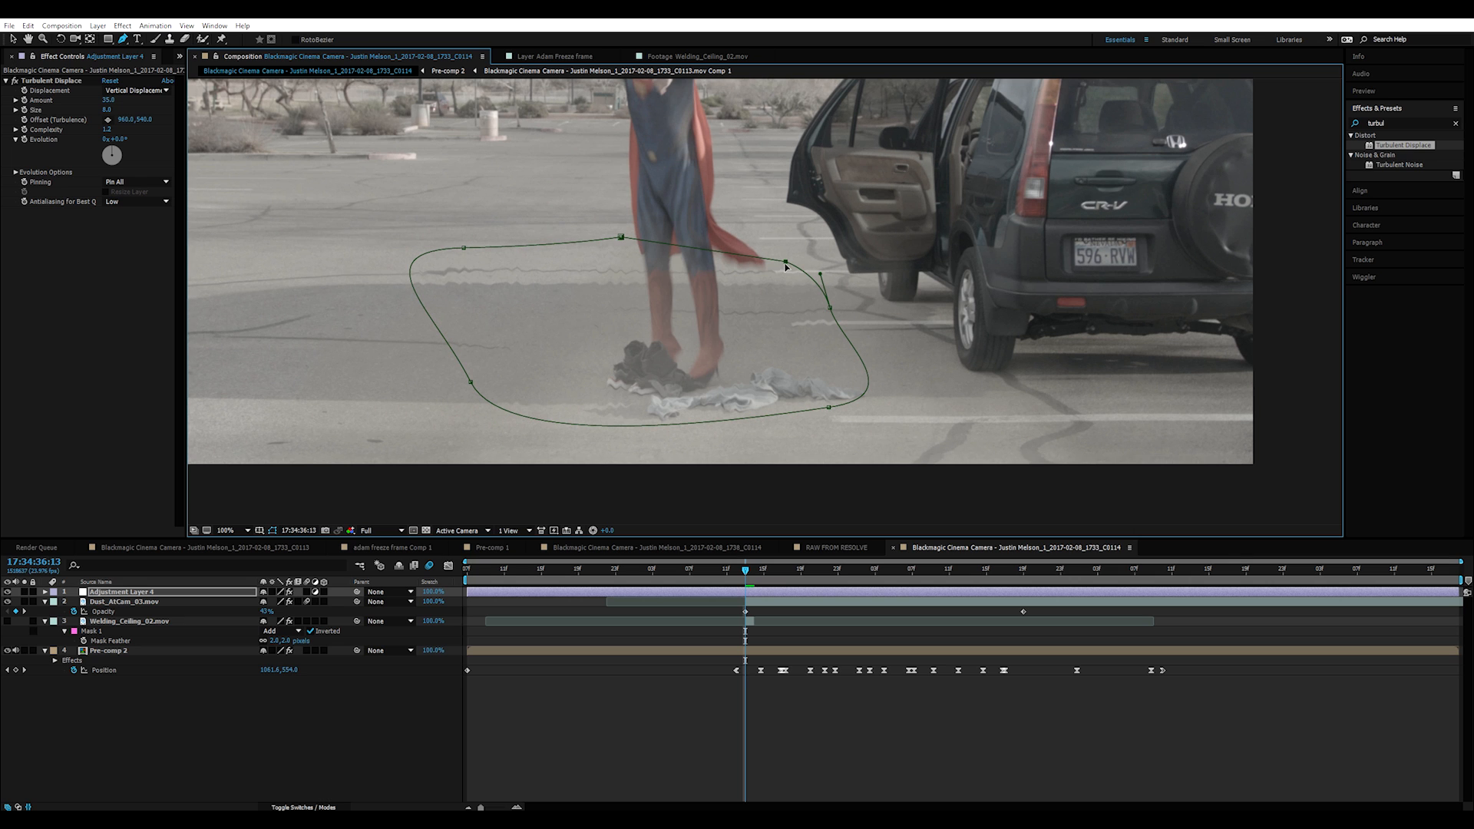
key("v")
key("f")
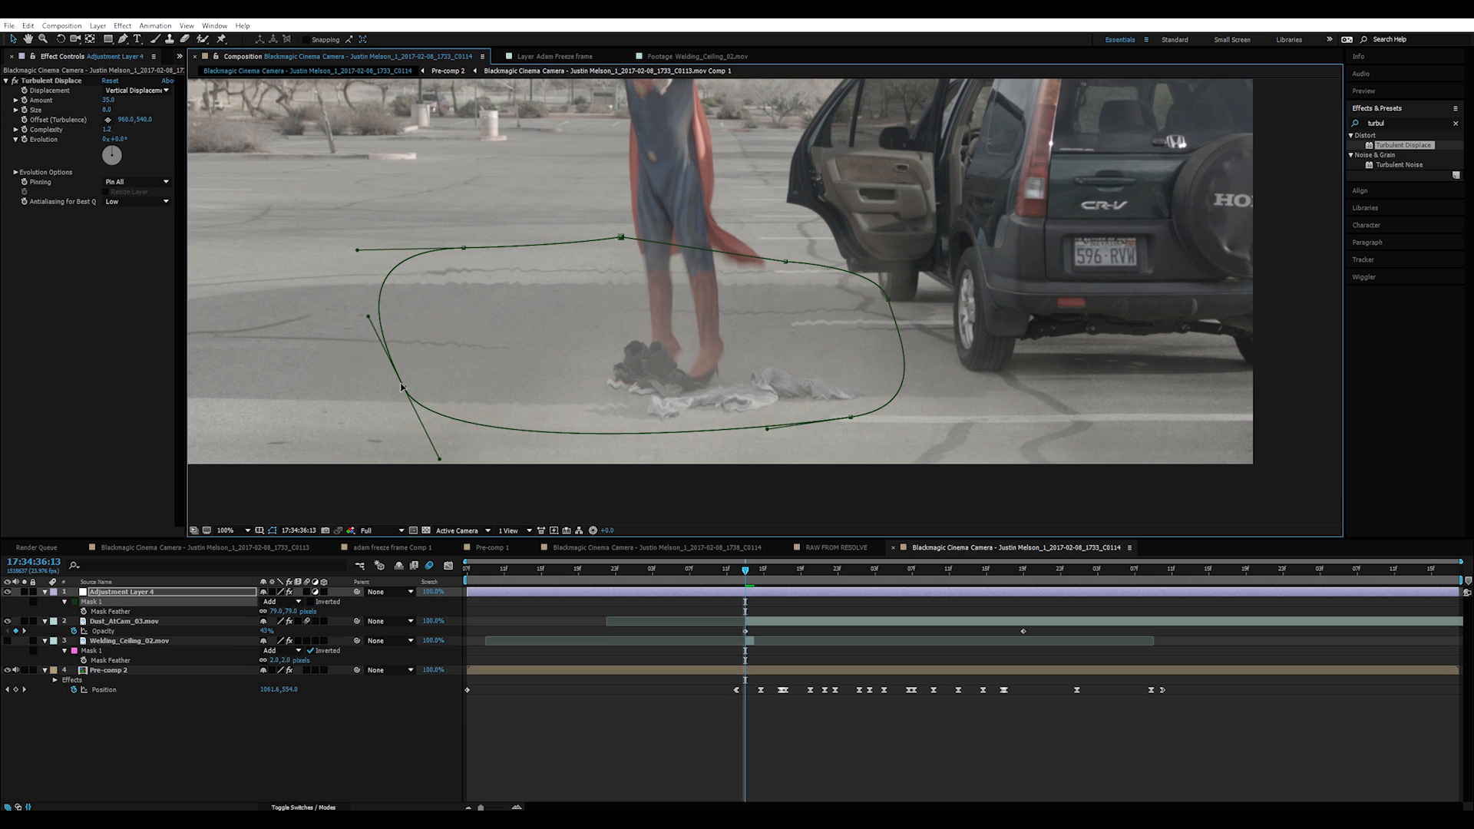
Step: Trim the adjustment layer to run only from 17:34:36:13 through 17:34:36:15
key("equal")
key("equal")
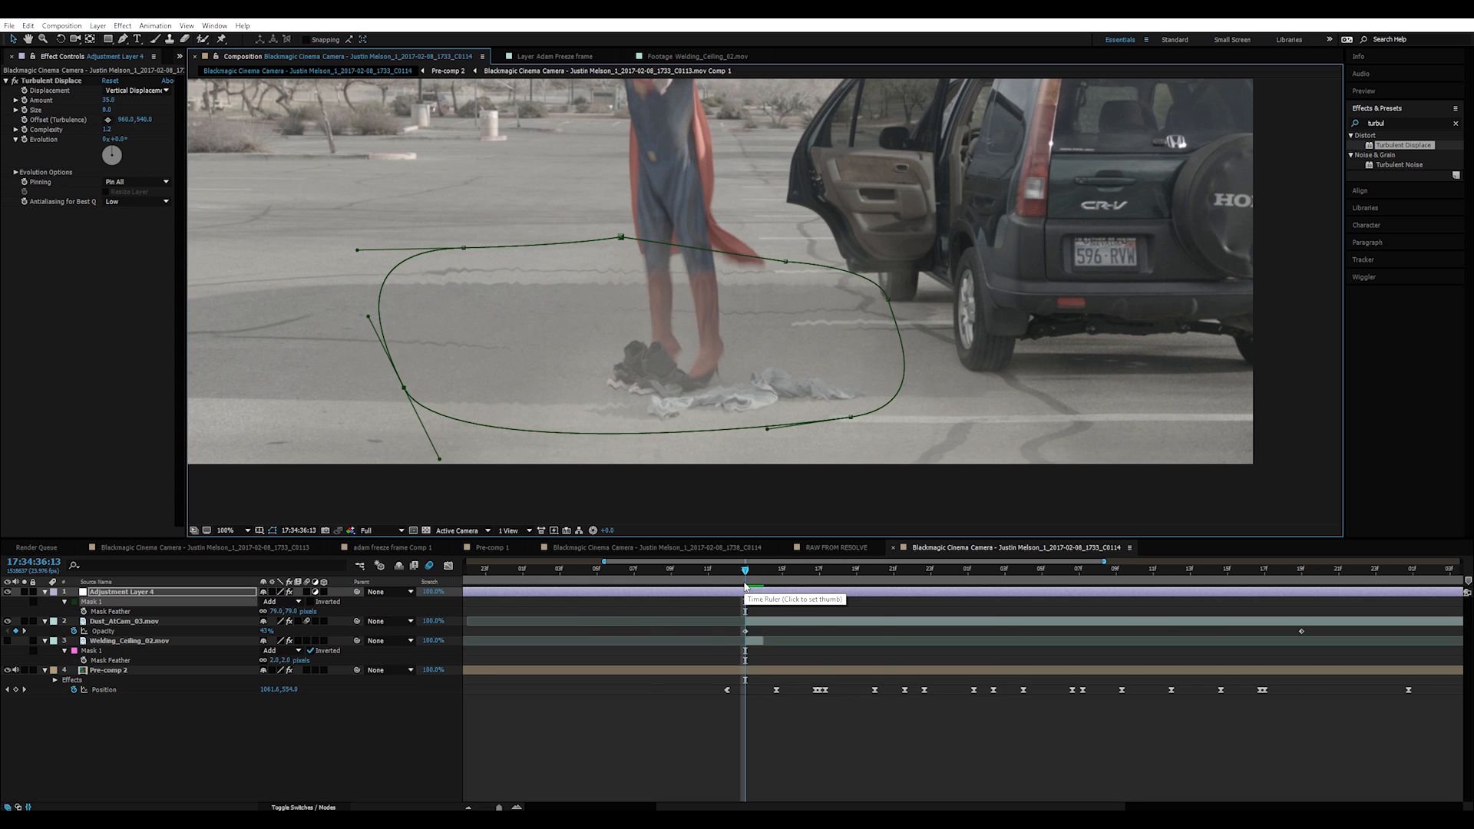
left_click(654, 571)
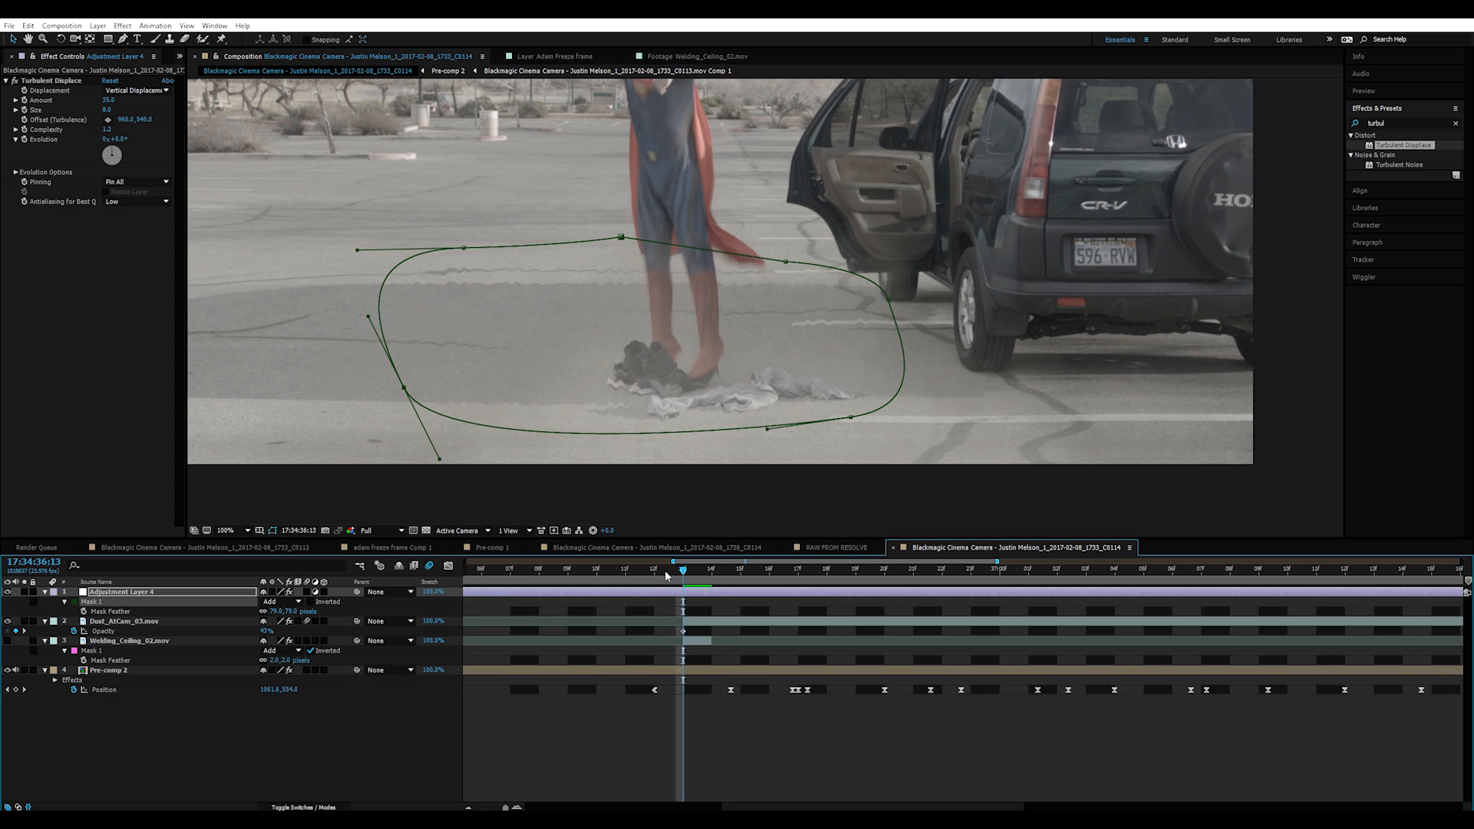
left_click(672, 572)
key("alt+bracketleft")
key("Page_Down")
key("Page_Down")
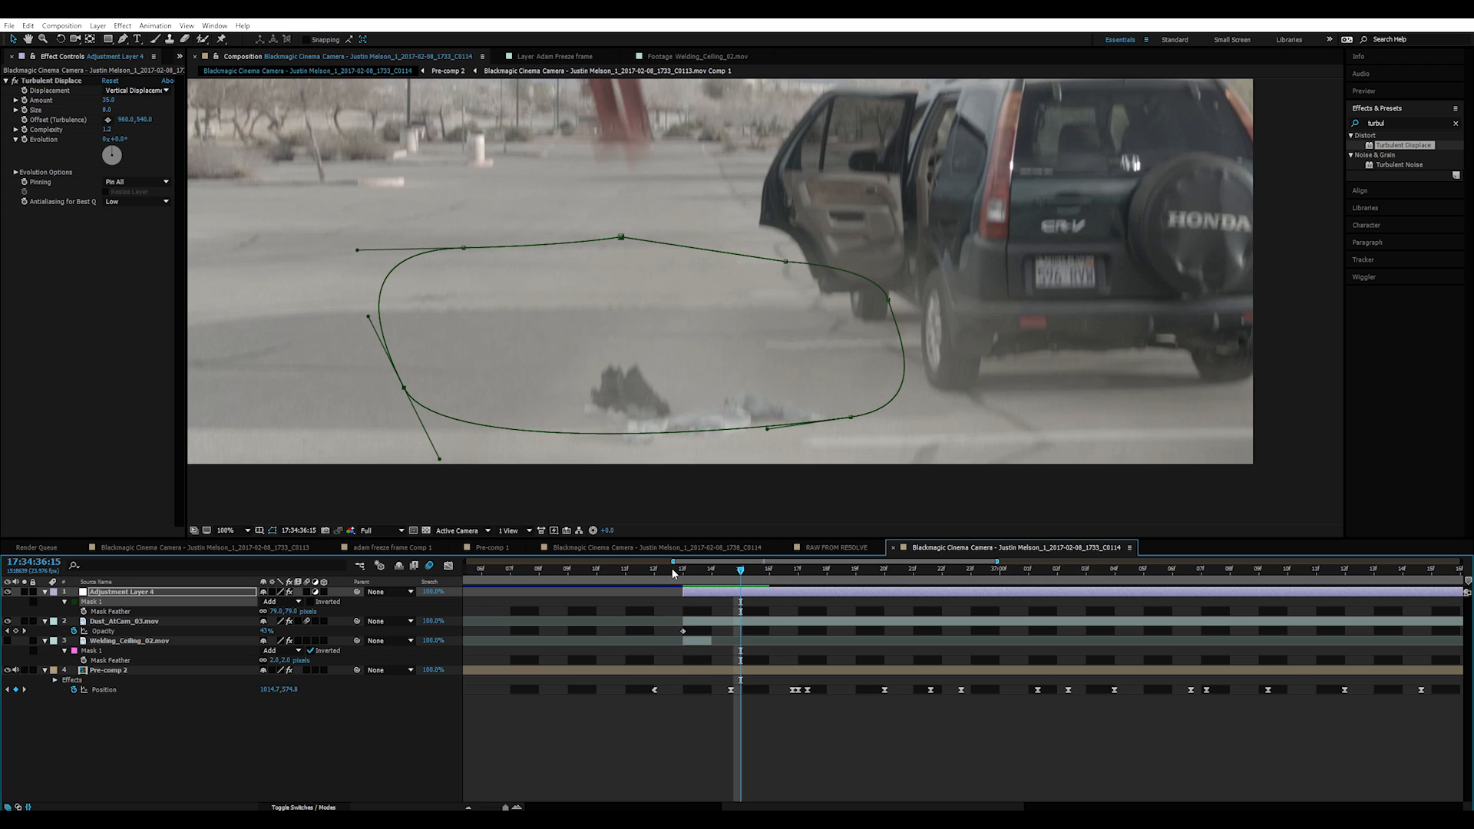
key("alt+bracketright")
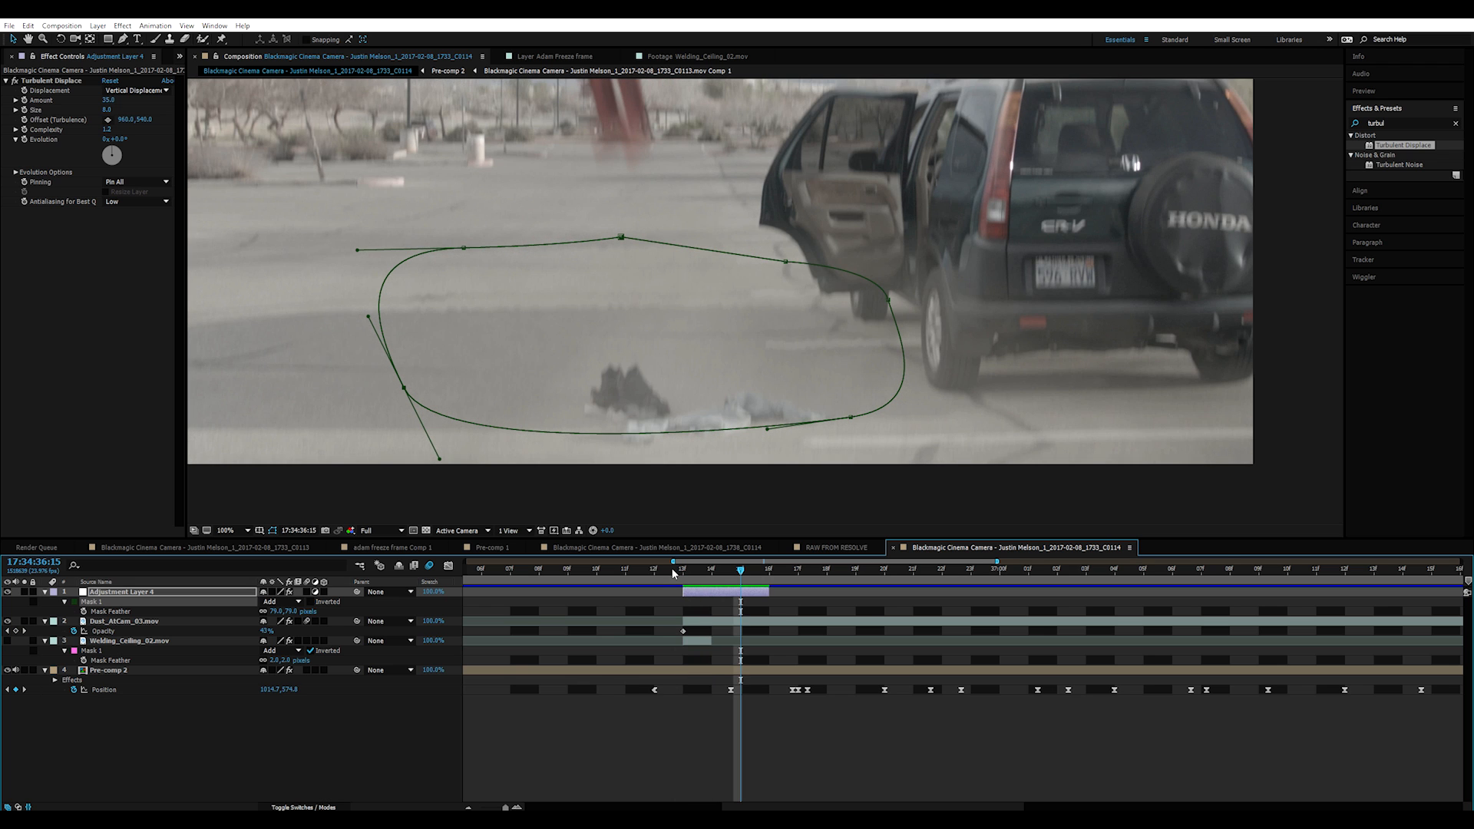
Step: Show the whole frame and play back the take-off with the ground distortion from 17:34:35:07
left_click_drag(743, 576, 654, 572)
scroll(776, 251, "down", 4)
scroll(574, 476, "up", 2)
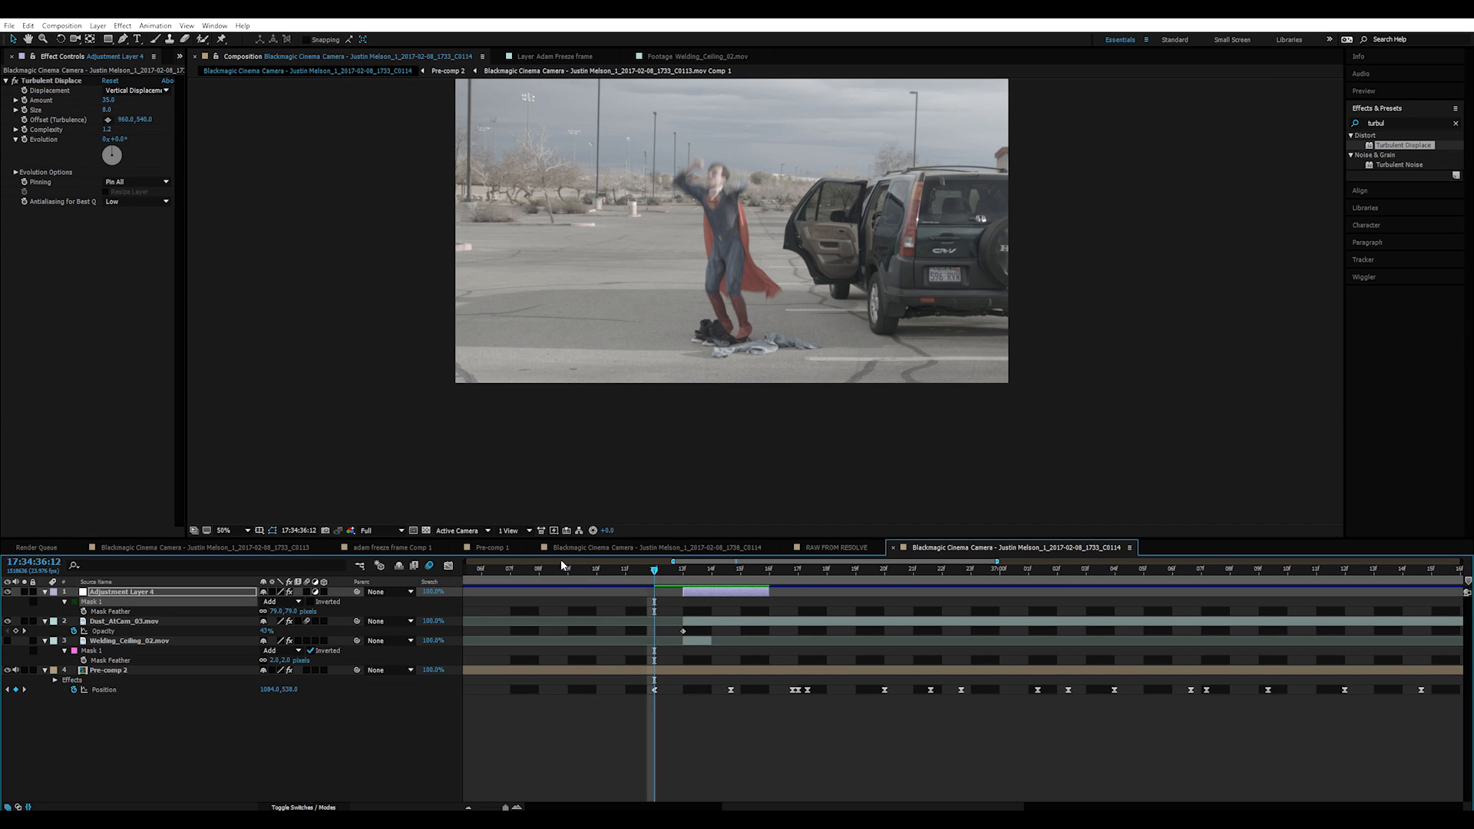
left_click_drag(566, 571, 353, 495)
key("space")
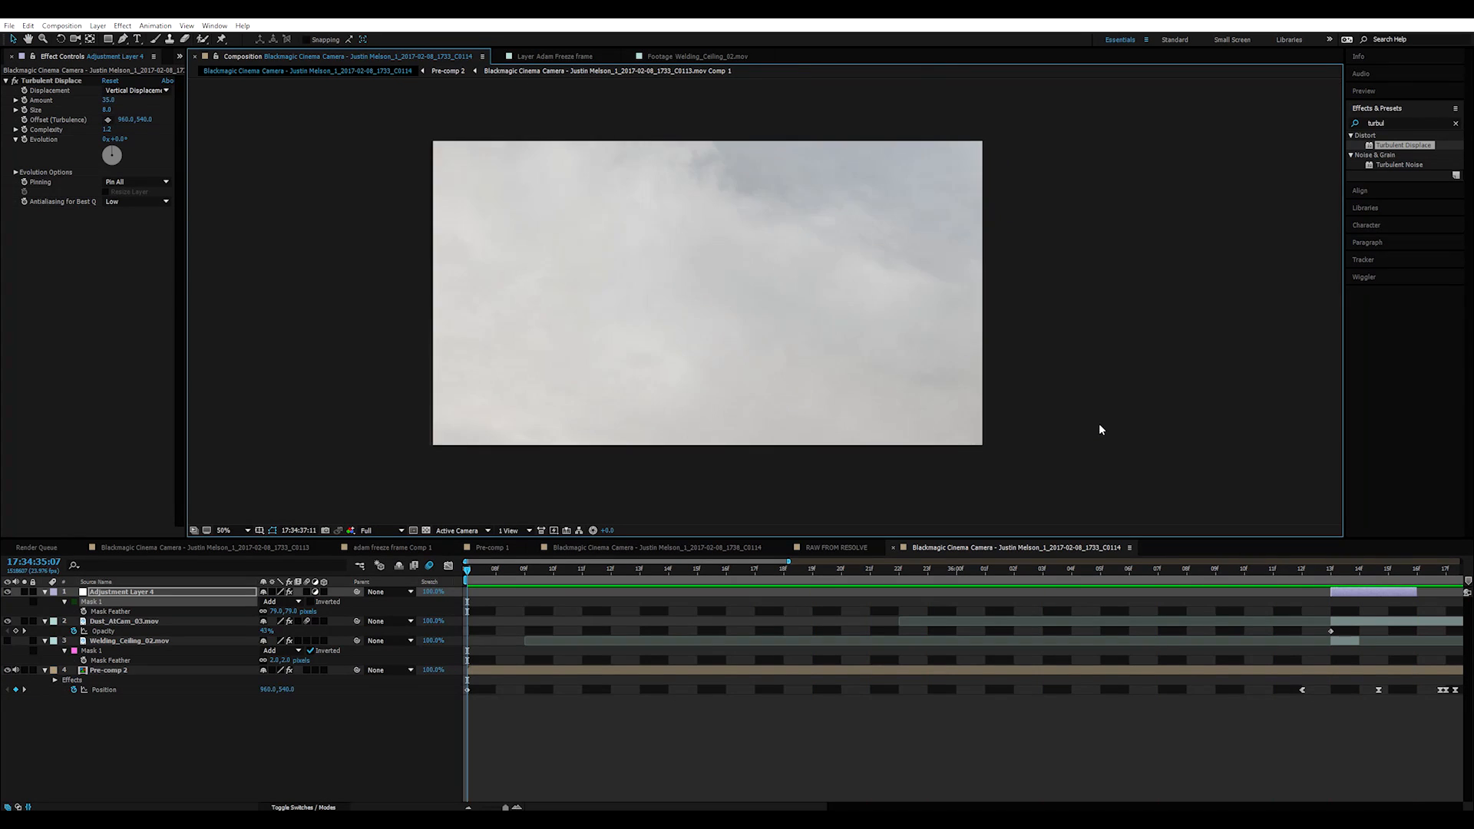
left_click_drag(479, 573, 213, 501)
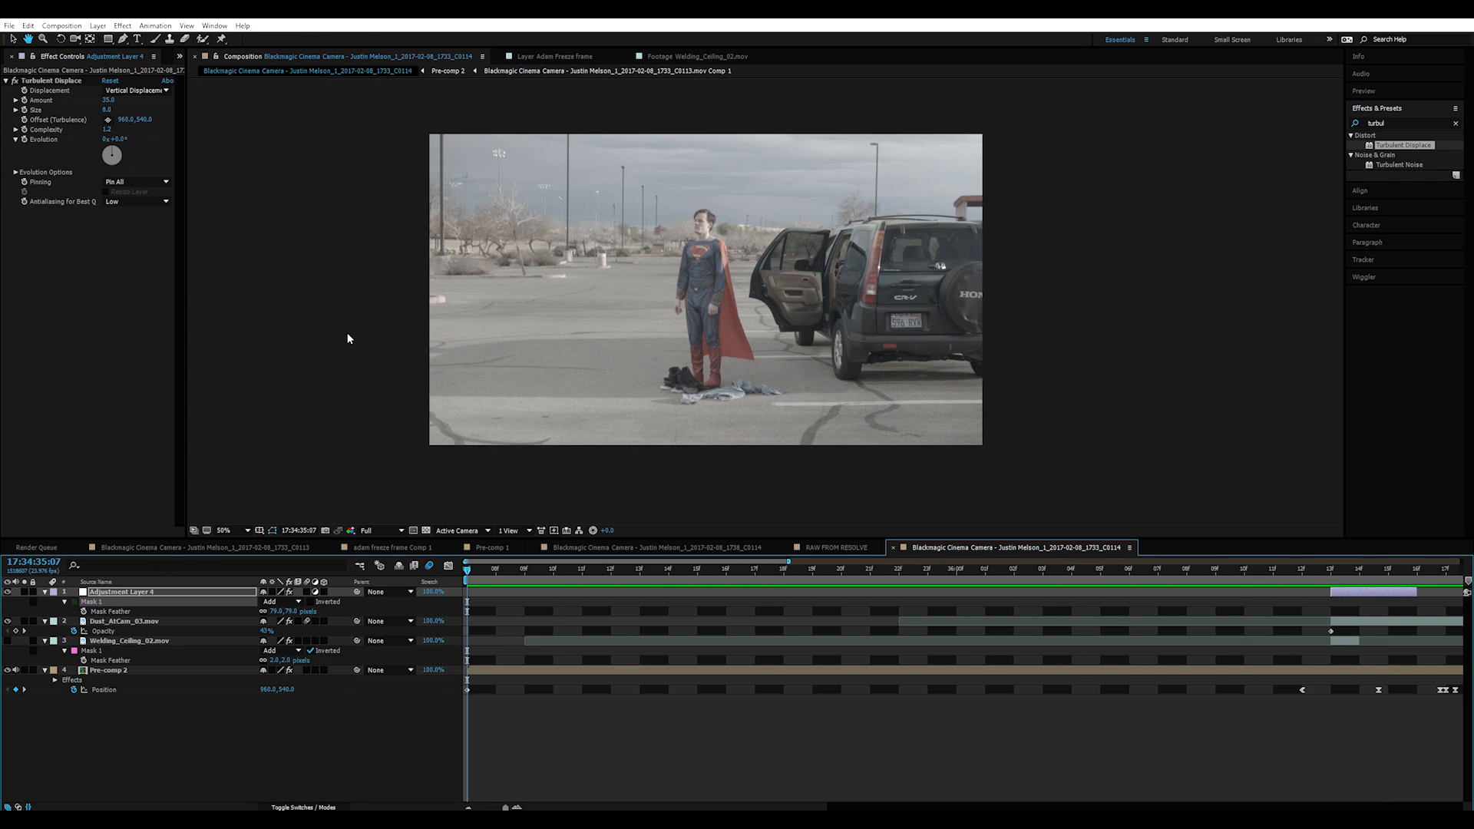
key("space")
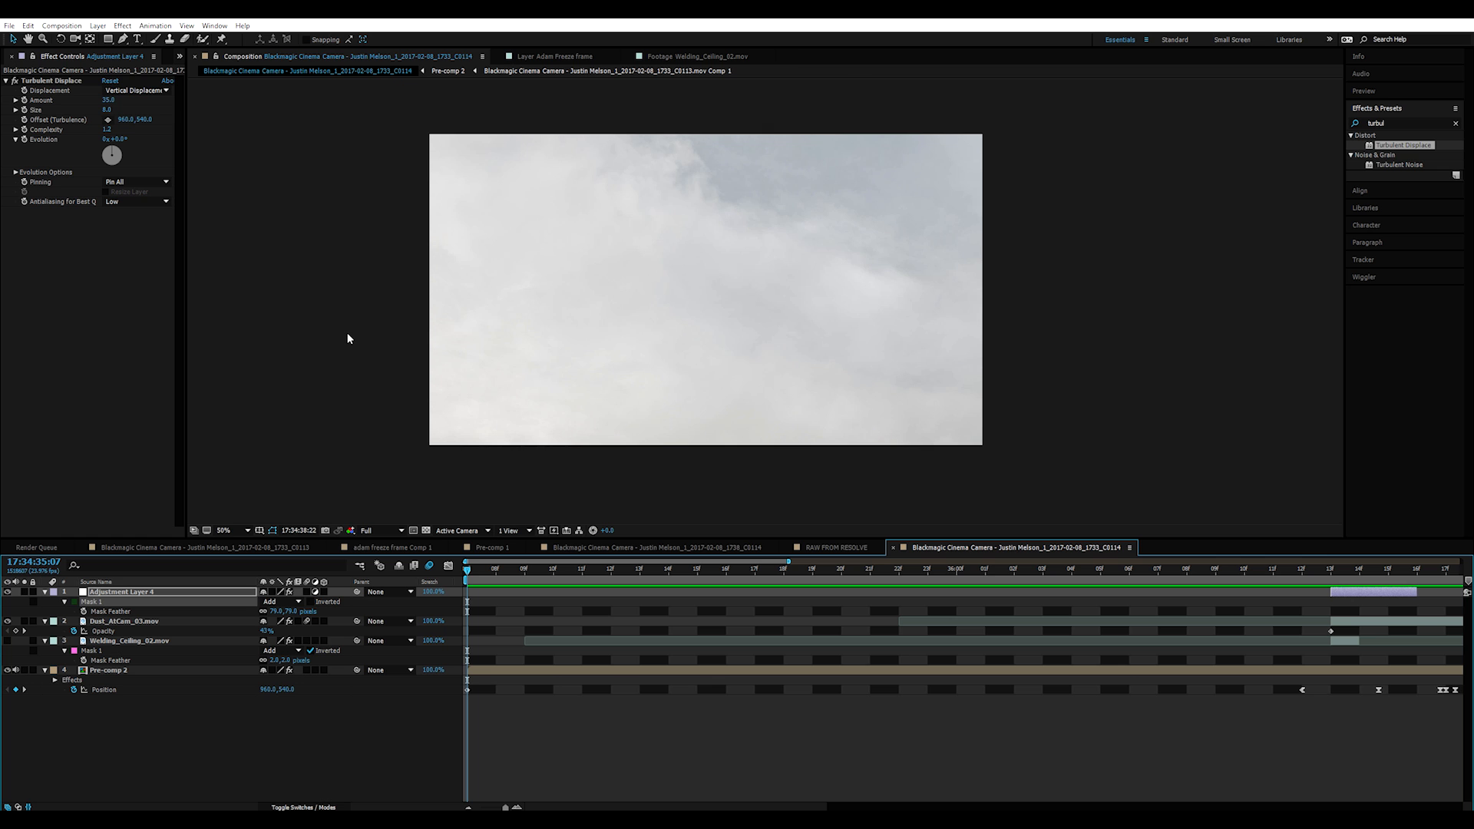
Step: Scrub through the end of the shot, show the composition's full duration in the timeline, and return to 17:34:35:07
left_click_drag(990, 572, 1219, 565)
left_click_drag(787, 561, 1075, 588)
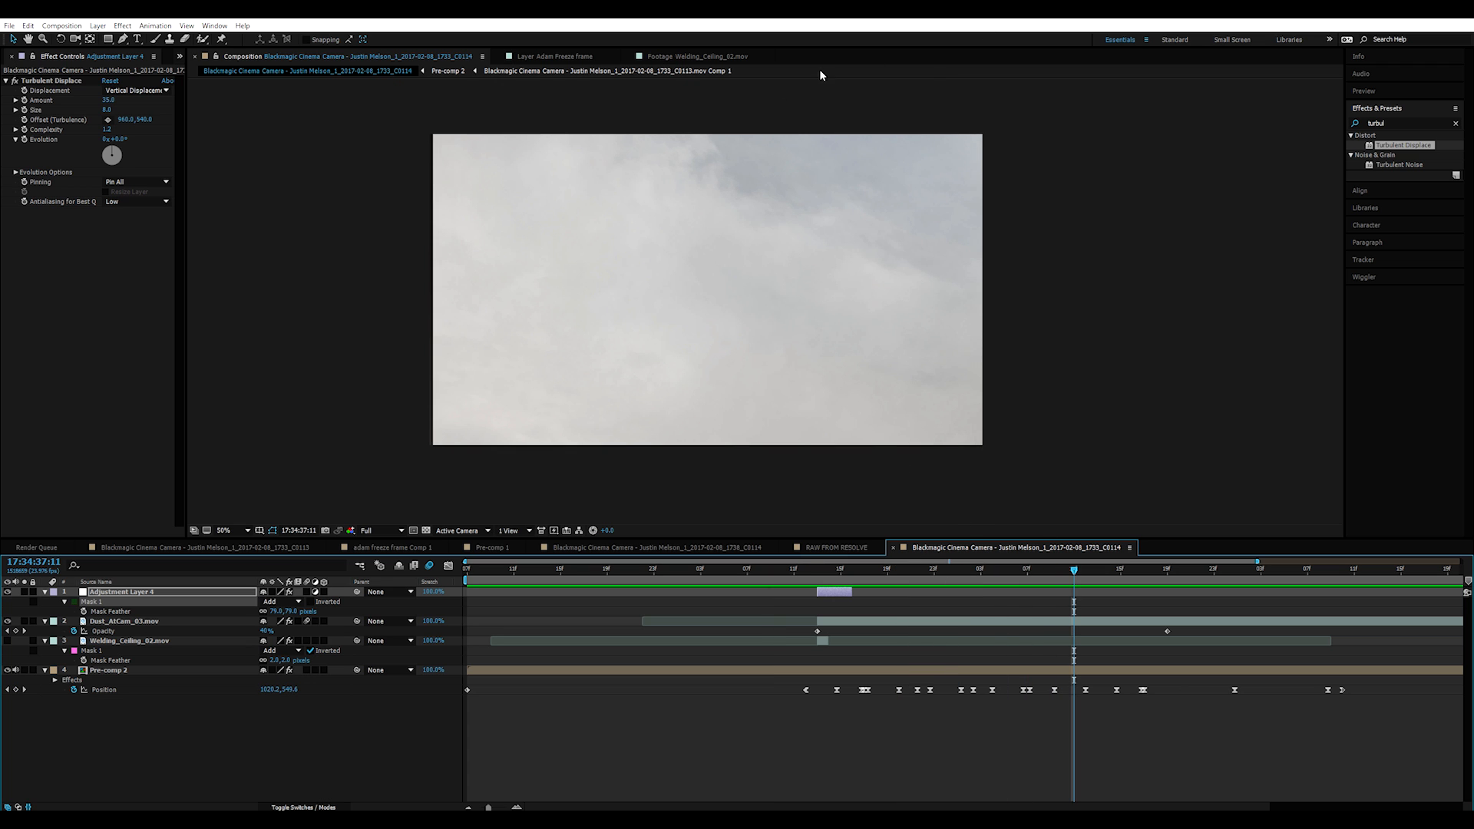
left_click(1034, 520)
left_click_drag(989, 578, 1166, 600)
left_click_drag(1256, 562, 1462, 564)
left_click_drag(1051, 573, 461, 625)
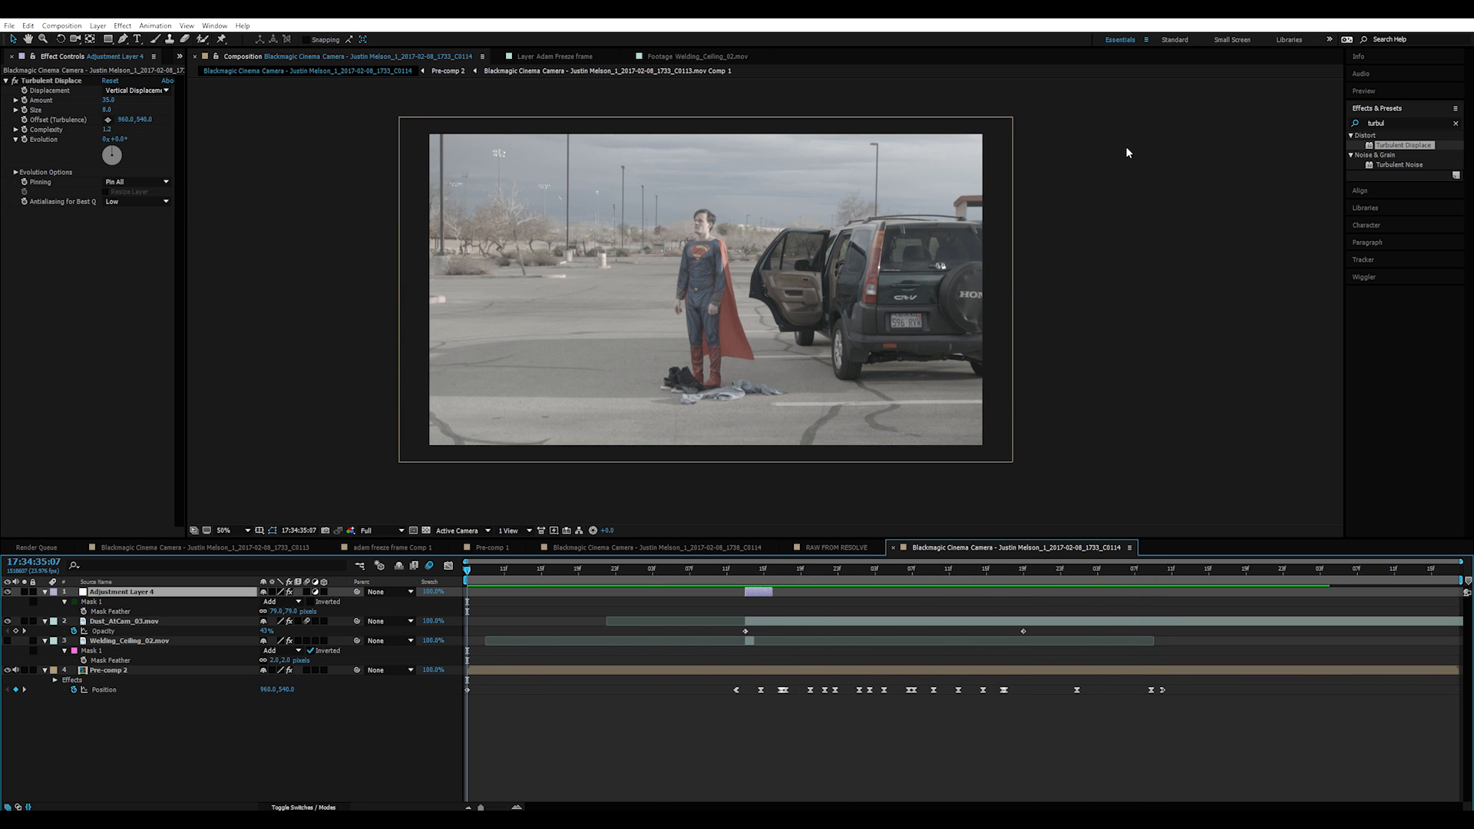